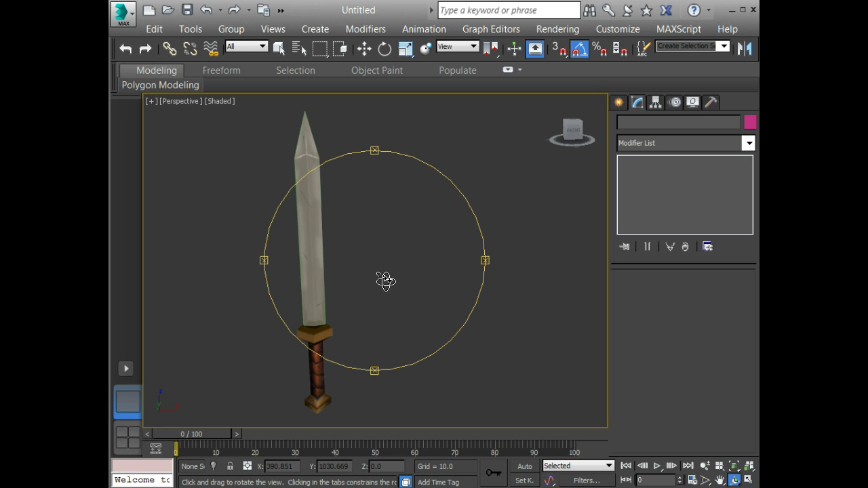
- Examine the finished sword model from several angles, including its wireframe edges and modifier stack
left_click_drag(385, 280, 382, 312)
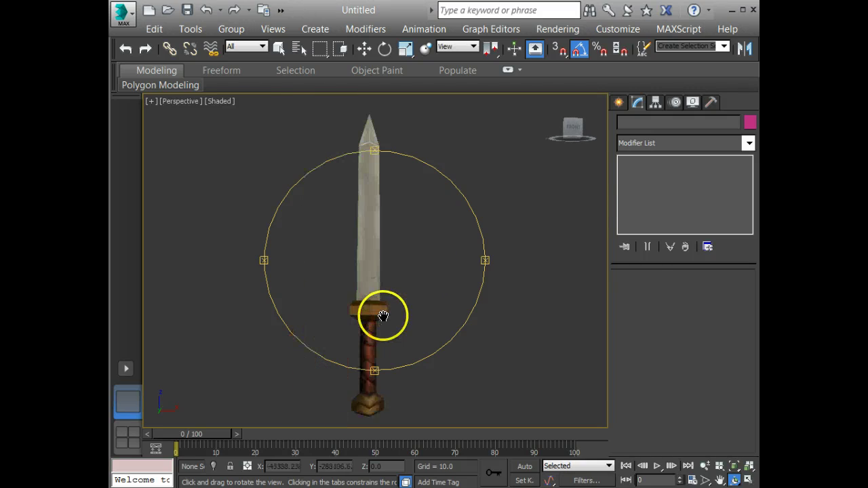
middle_click_drag(381, 312, 391, 307)
key("w")
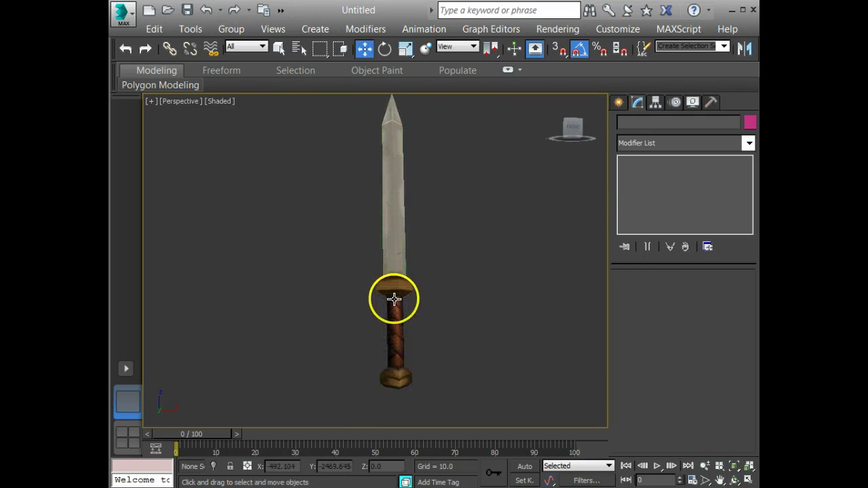
mouse_move(439, 289)
middle_mouse_down()
mouse_move(401, 311)
mouse_move(435, 301)
middle_mouse_up()
left_click(368, 315)
scroll(443, 305, "down", 2)
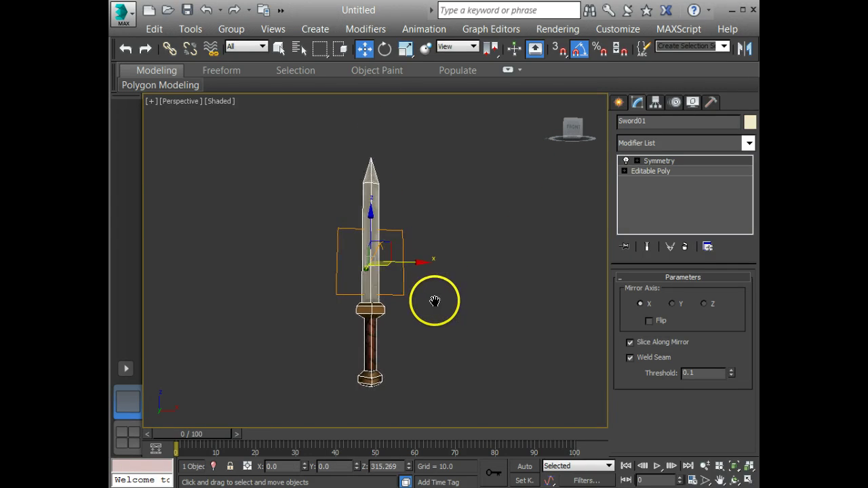
middle_click_drag(460, 274, 444, 290, "alt")
left_click(527, 380)
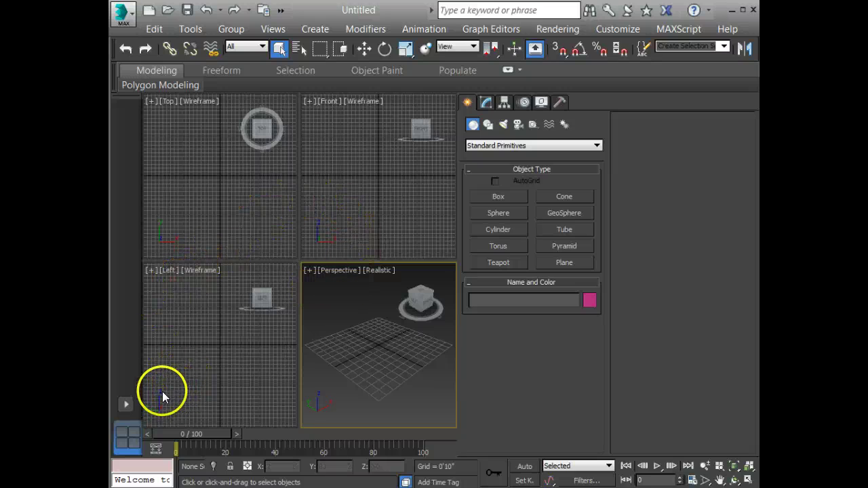
- Switch to a single-viewport layout and cycle it through the Front, Top, Left and Perspective views
left_click(122, 406)
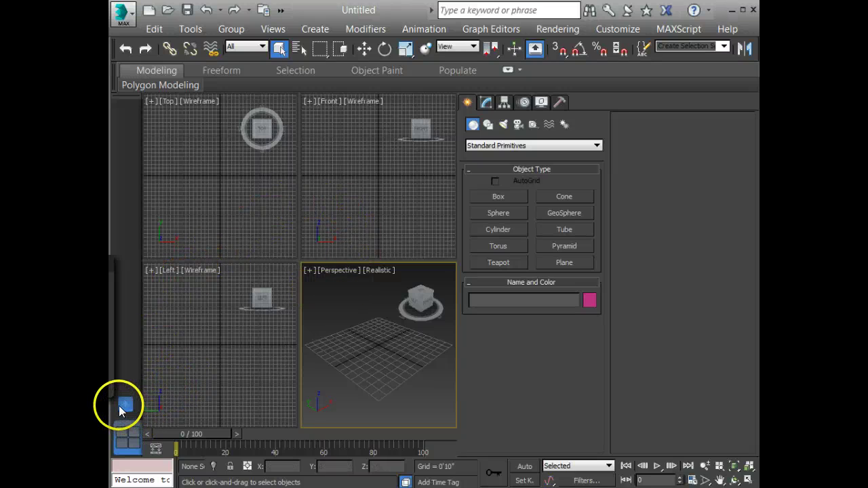
left_click(111, 290)
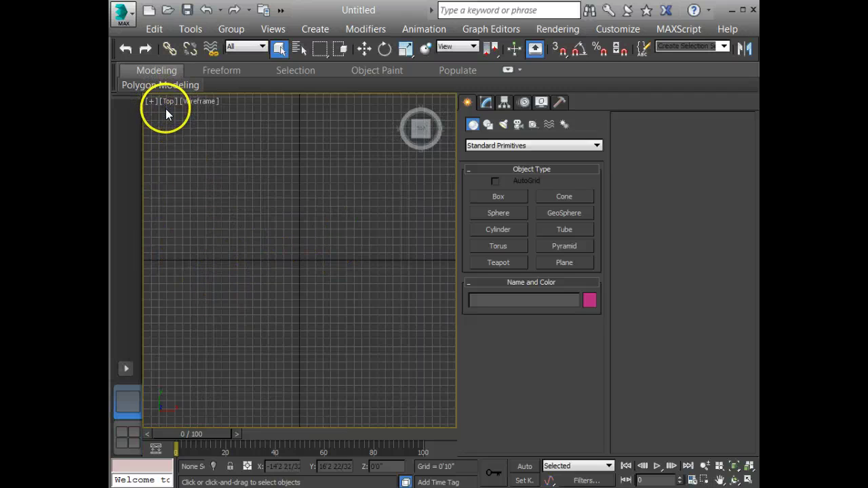
key("f")
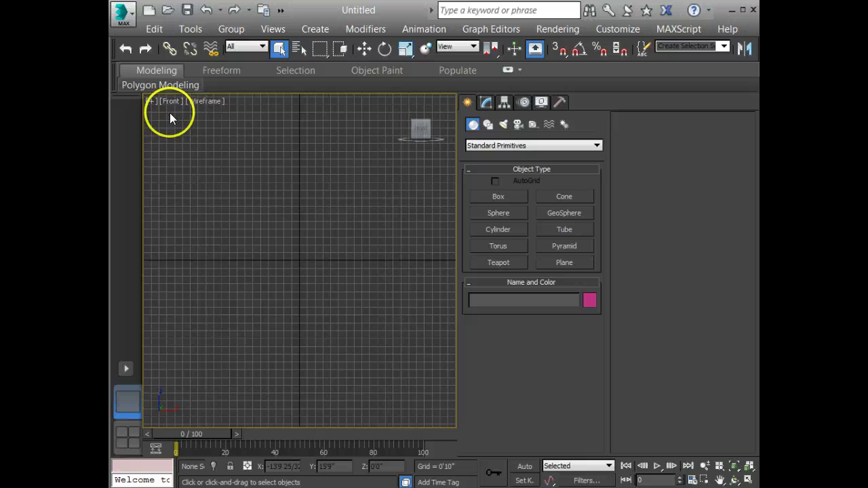
key("t")
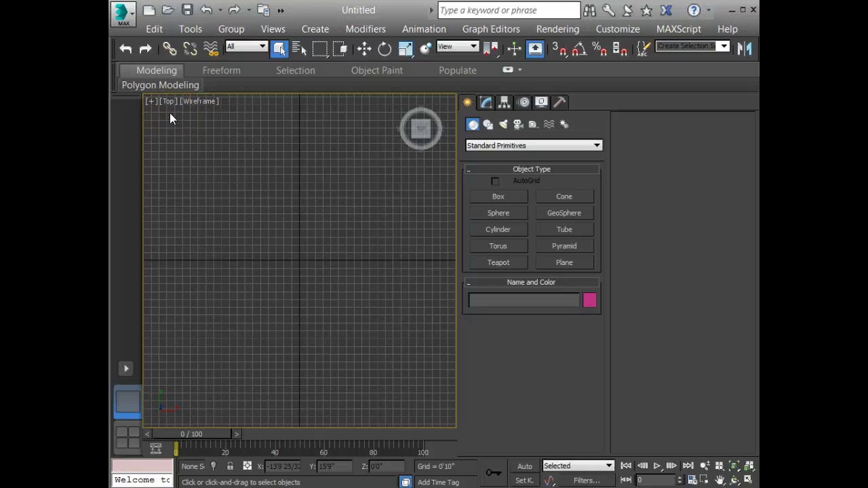
key("l")
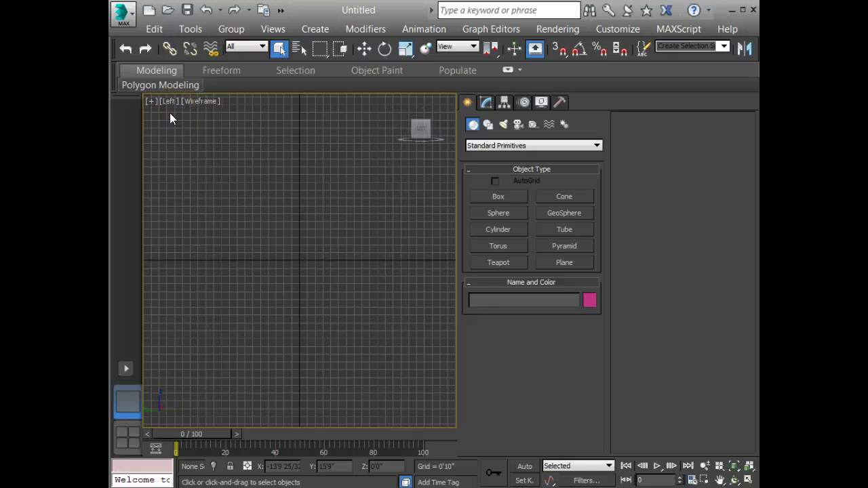
key("p")
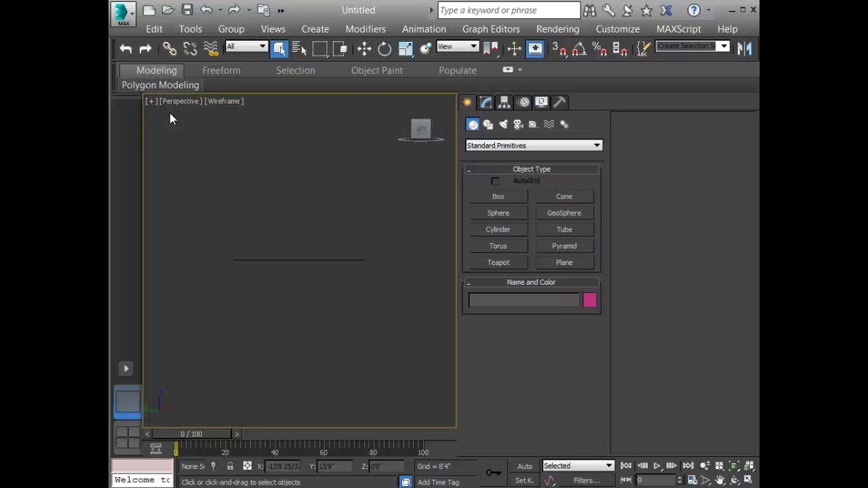
- Orbit the empty perspective view briefly, then return to the Front view with the home grid shown
middle_click_drag(321, 238, 331, 240)
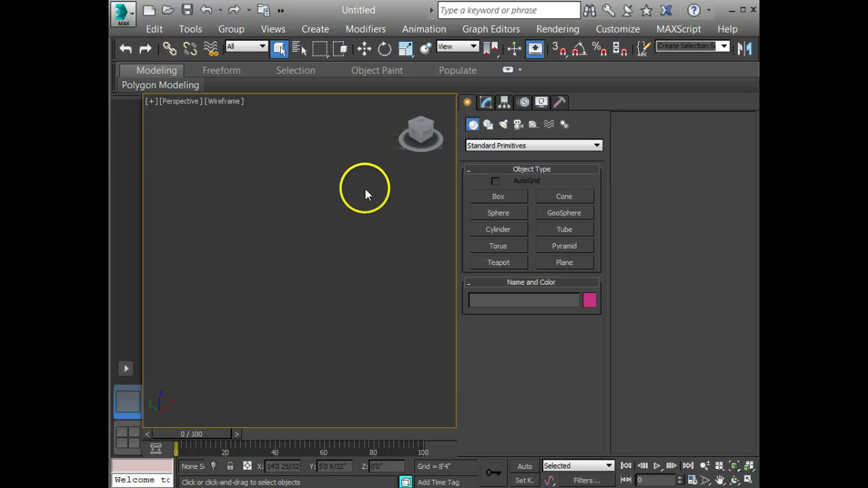
key("f")
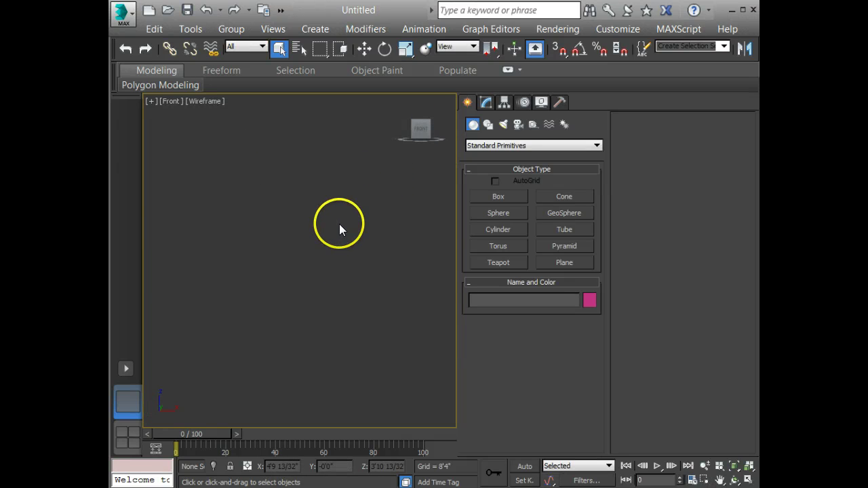
key("g")
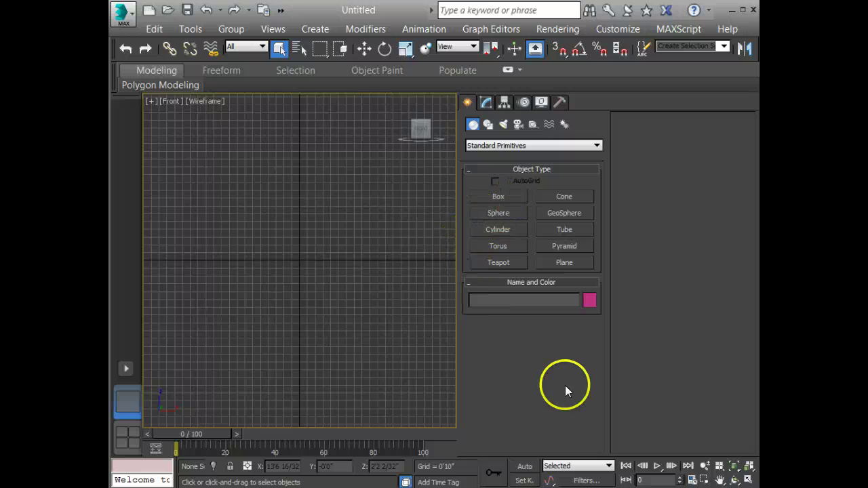
- Create a box around the origin in the Top view, about 3'2" long, 3'9" wide and 4'9" high
left_click(499, 196)
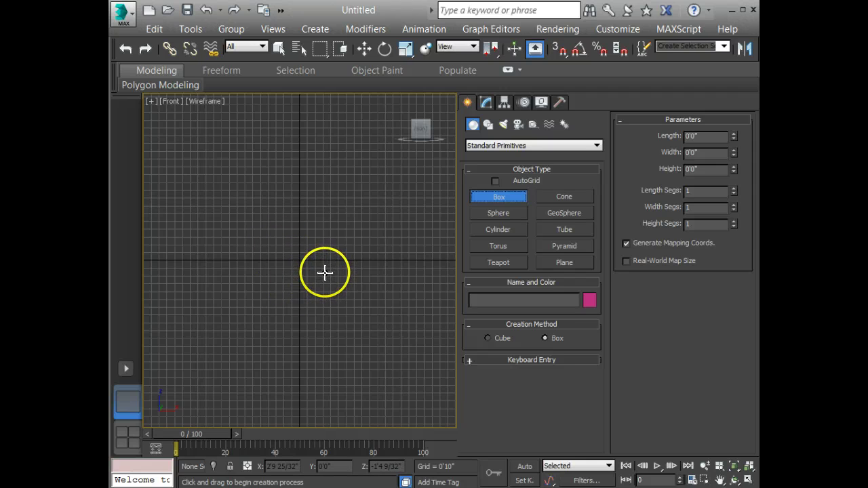
key("t")
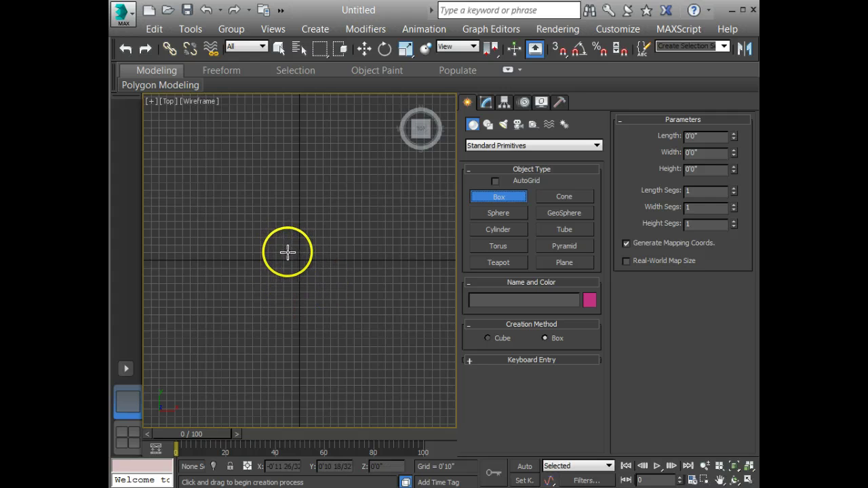
left_click_drag(281, 244, 315, 273)
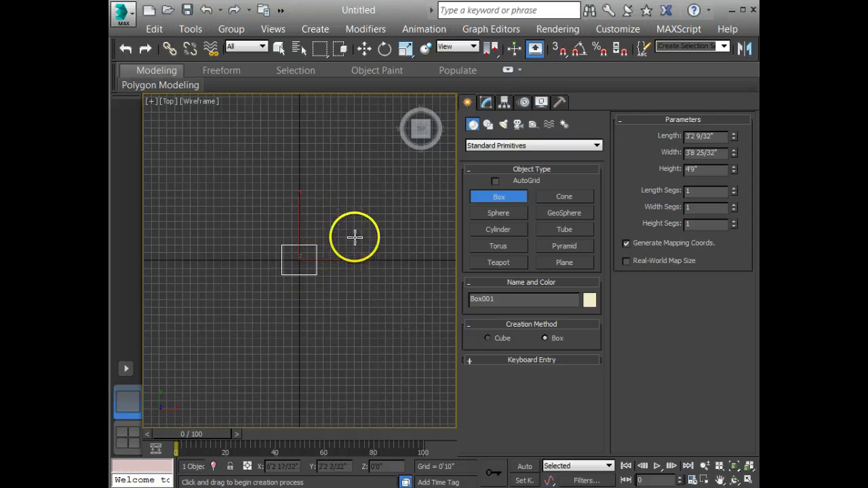
- Rename the new box as Sword01
left_click(486, 102)
left_click(514, 120)
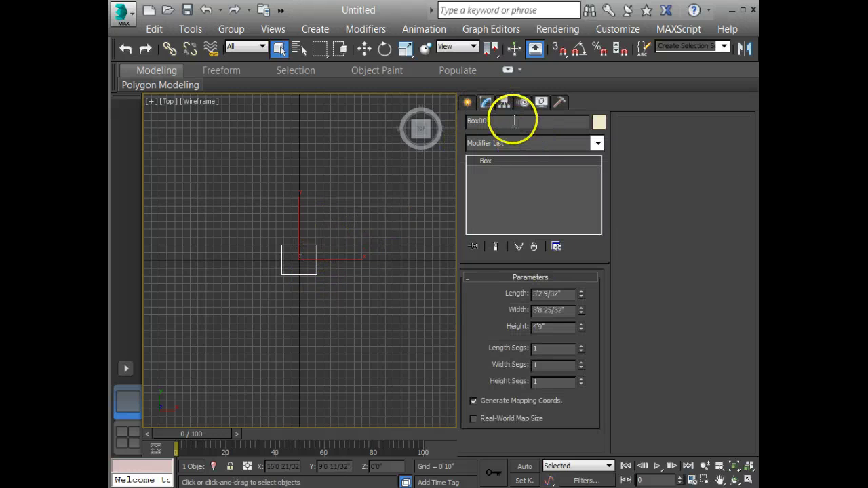
type("s")
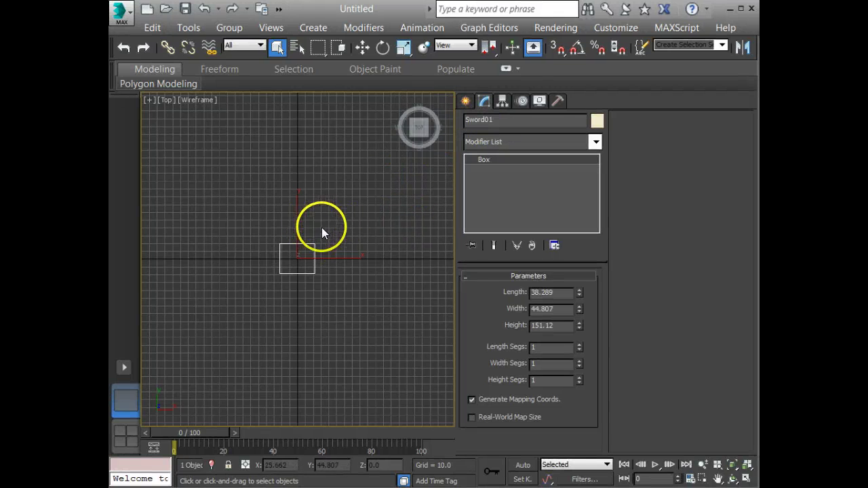
- Set the Sword01 box's length to 40, width to 40 and height to 150
middle_click_drag(304, 276, 312, 258)
scroll(314, 258, "up", 2)
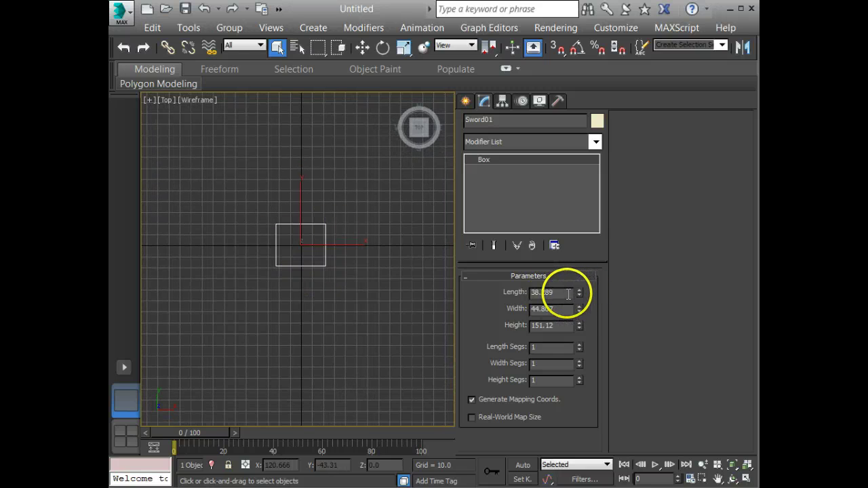
left_click_drag(563, 293, 505, 296)
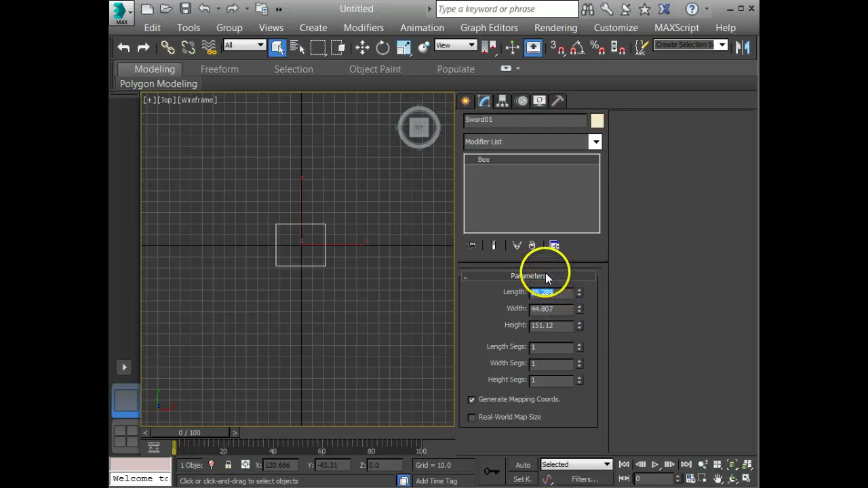
type("40")
left_click(563, 310)
left_click_drag(563, 310, 518, 310)
type("40")
left_click_drag(561, 332, 524, 333)
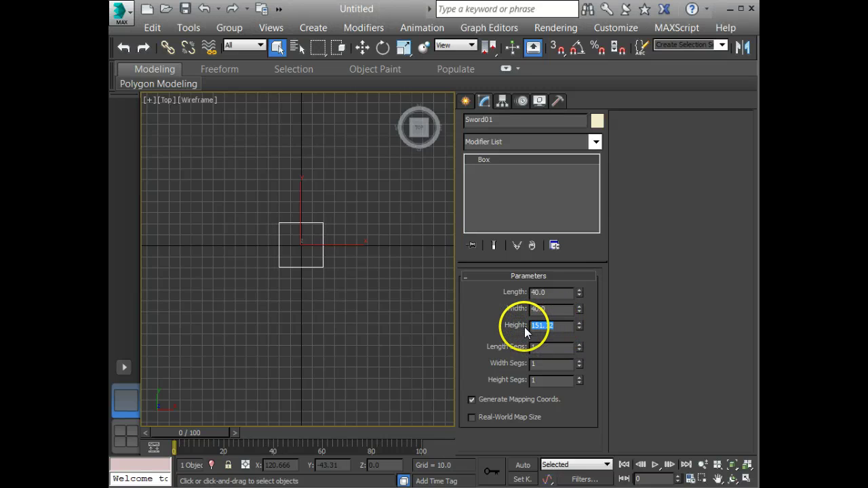
type("150")
left_click(548, 310)
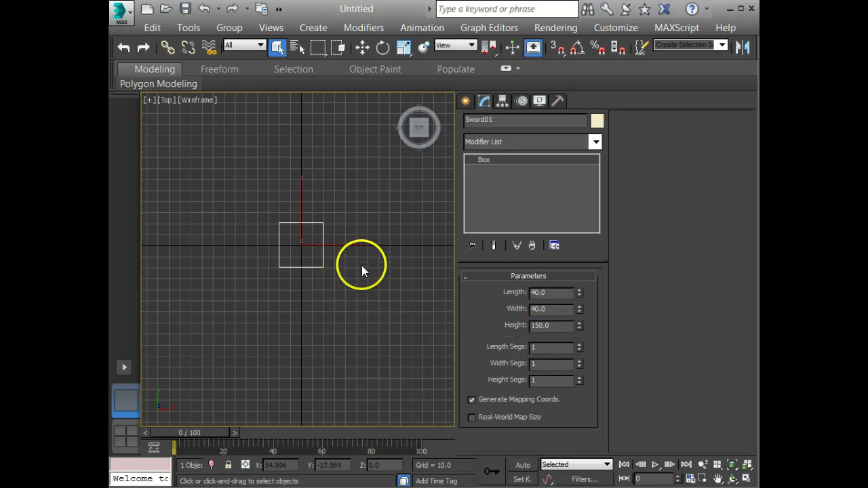
- Show the box in the Front view with Shaded display and Edged Faces turned on
middle_click_drag(354, 269, 348, 260)
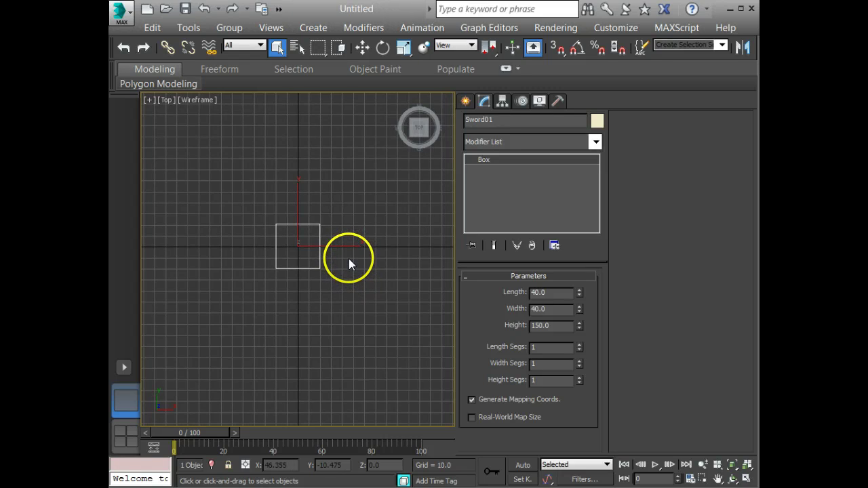
key("f")
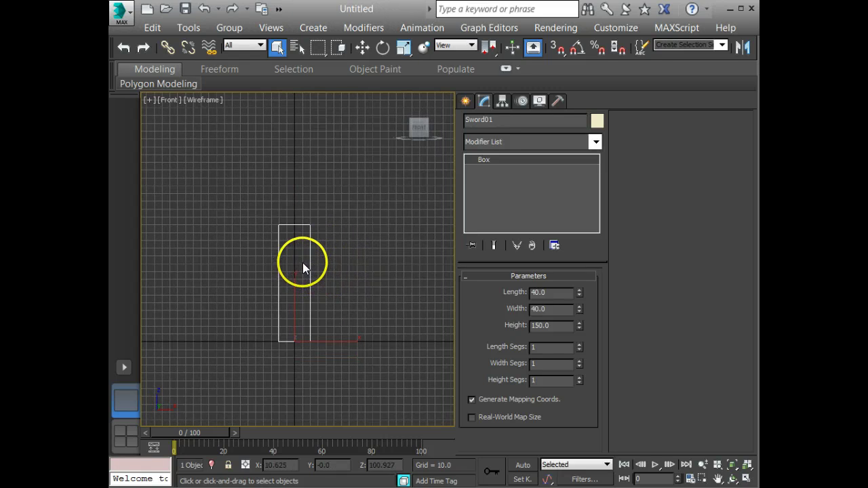
key("F3")
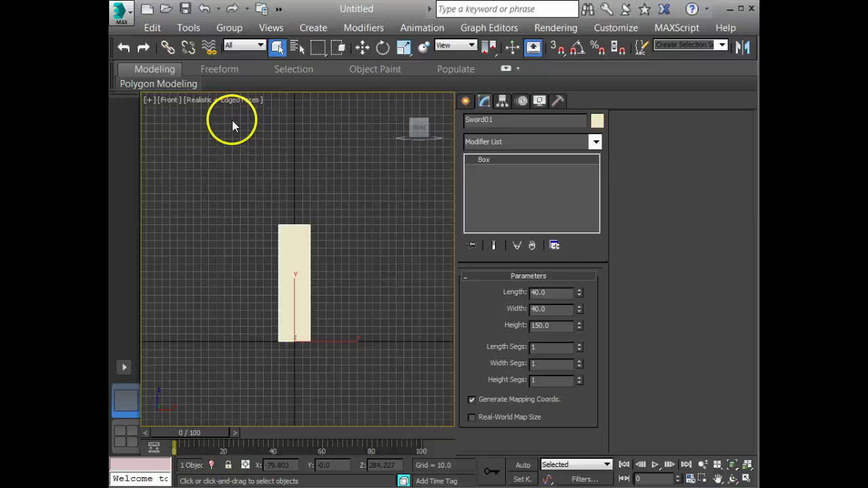
key("F3")
key("F3")
left_click(202, 108)
left_click(203, 101)
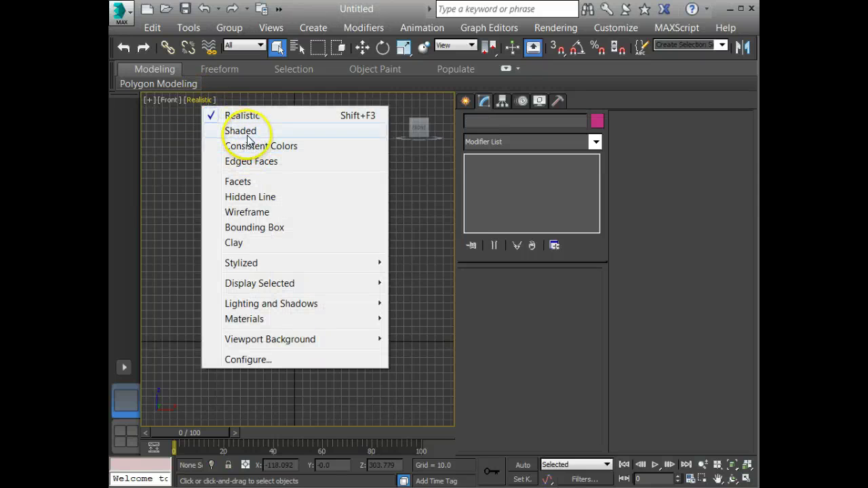
left_click(231, 128)
key("F4")
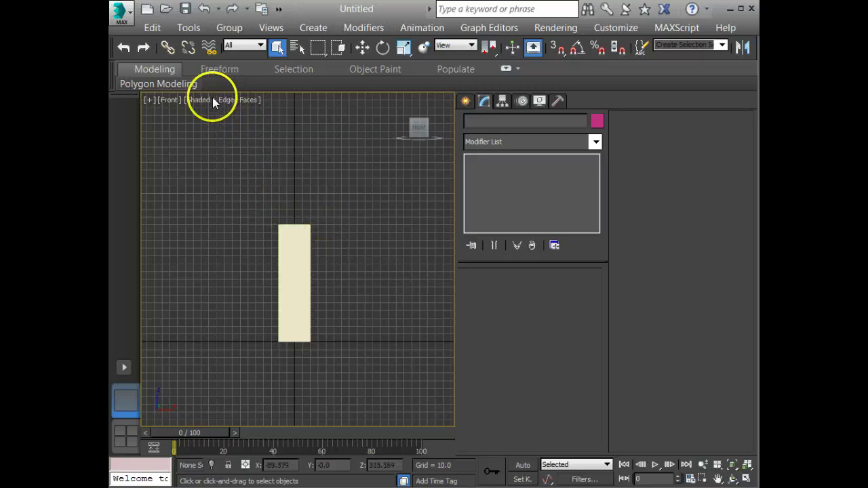
middle_click_drag(343, 324, 342, 324)
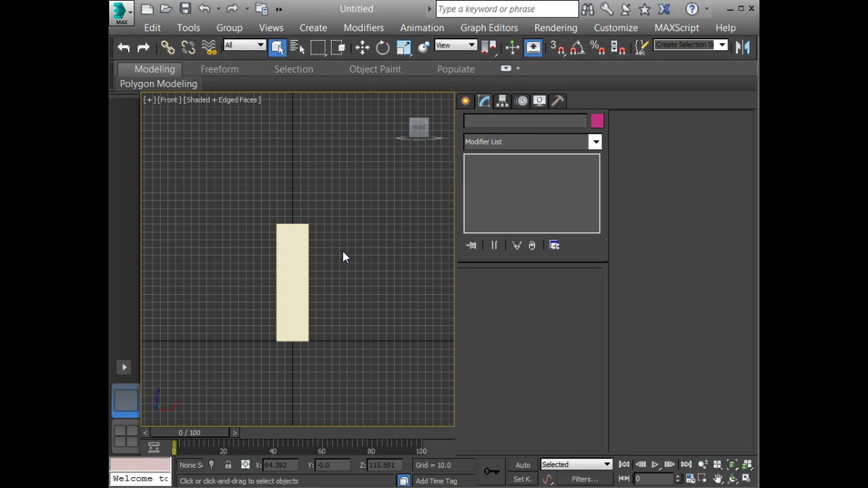
- Show the box at an angle in the Perspective view and add an Edit Poly modifier to it
key("p")
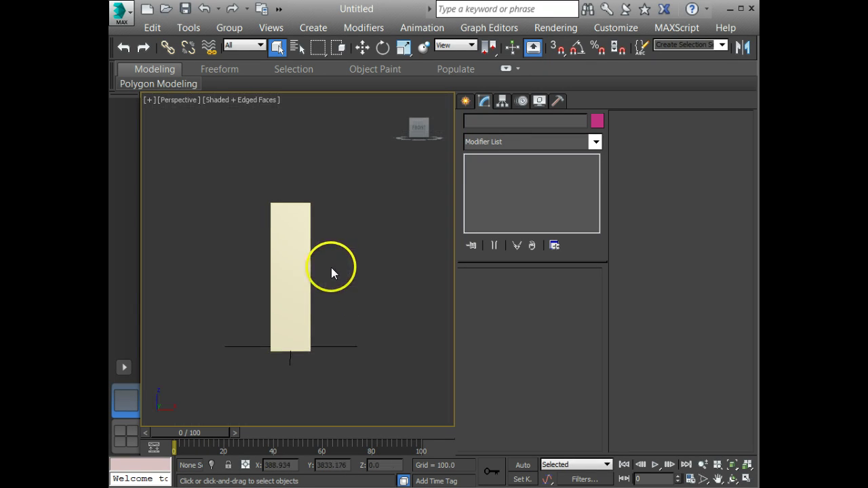
middle_click_drag(337, 280, 360, 305, "alt")
left_click(287, 242)
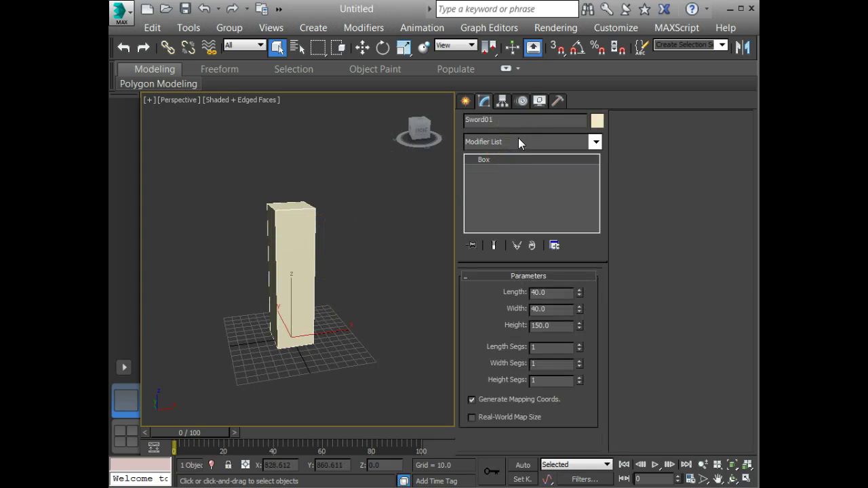
right_click(483, 163)
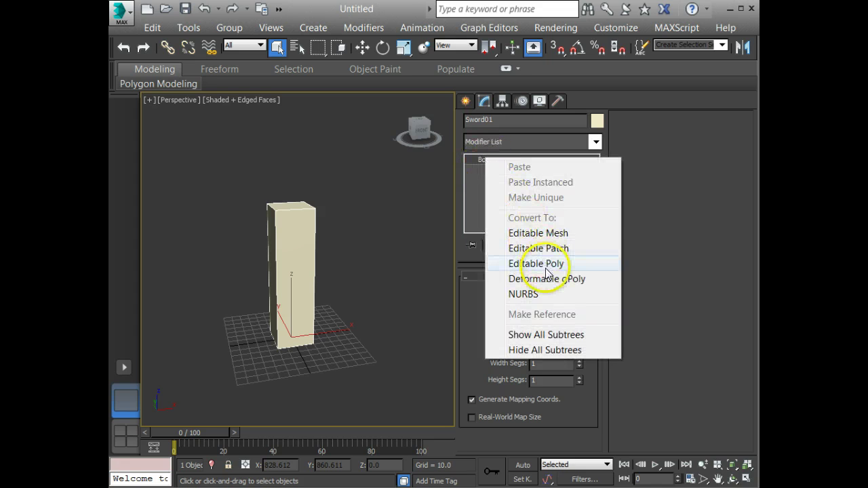
left_click(469, 202)
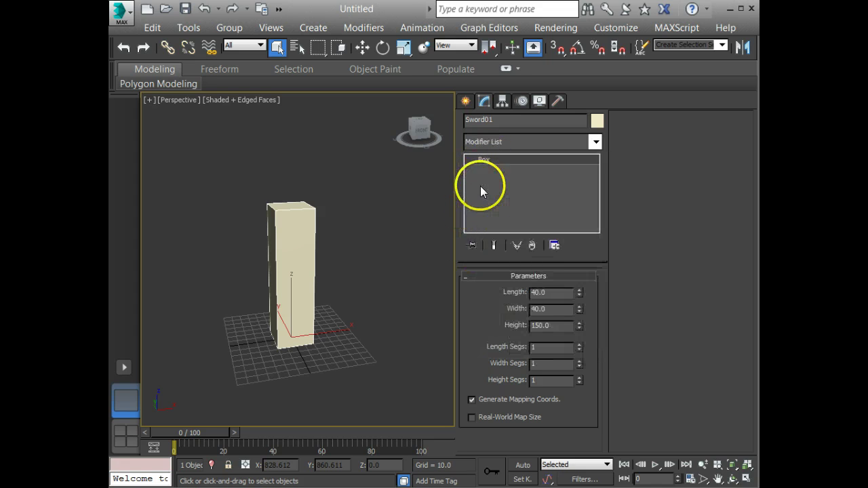
left_click(492, 142)
scroll(495, 136, "down", 1)
scroll(510, 85, "down", 10)
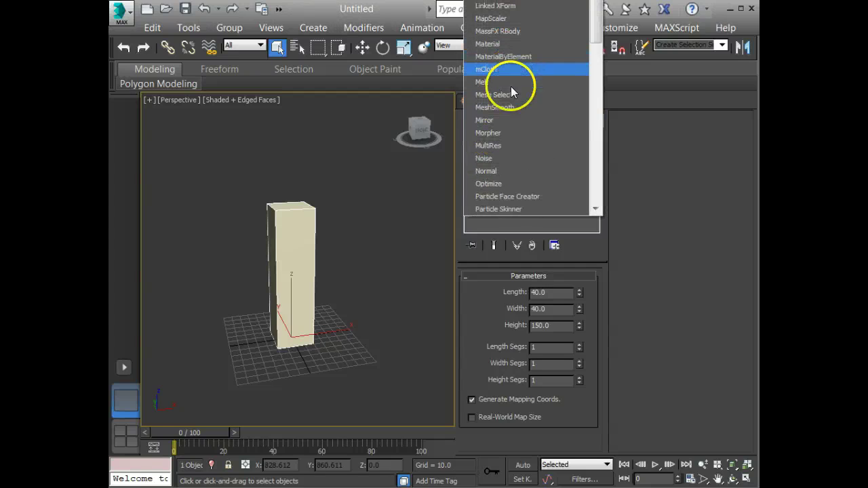
left_click(506, 2)
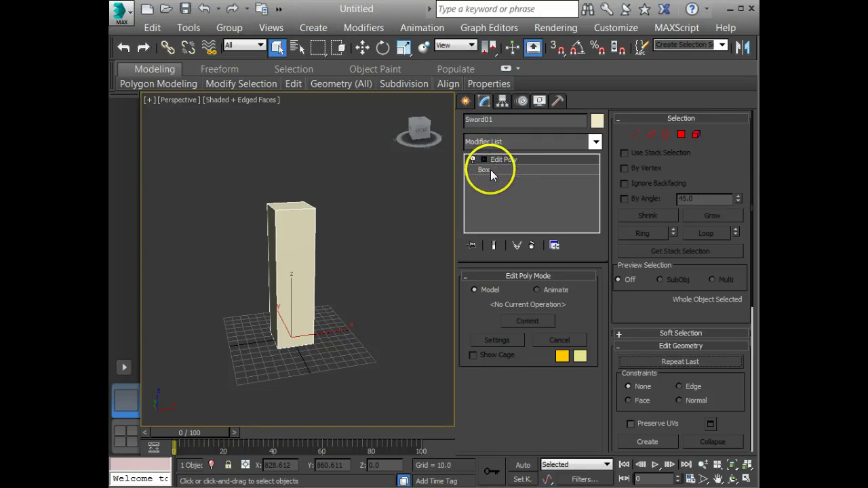
- Collapse the Edit Poly modifier and the box beneath it into a single Editable Poly
right_click(515, 160)
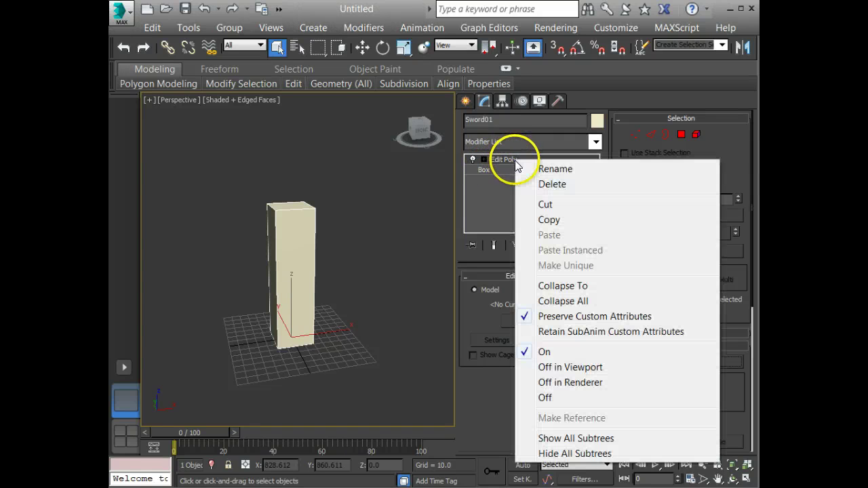
left_click(581, 288)
left_click(513, 311)
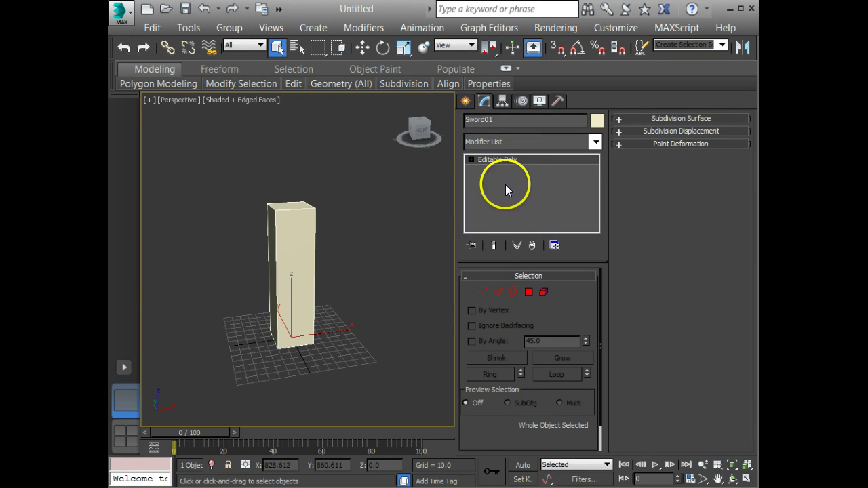
- Switch to Polygon selection level with the command panel narrowed to one column, and select the box's top polygon
left_click(527, 293)
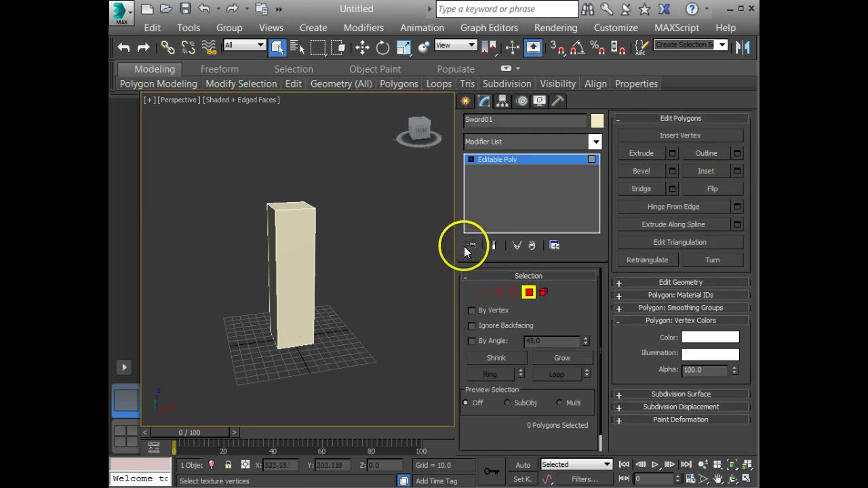
left_click_drag(458, 242, 617, 233)
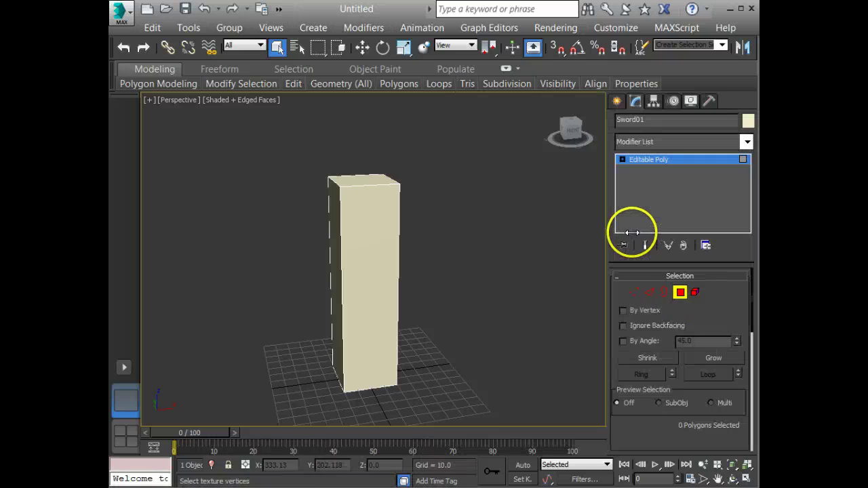
left_click(375, 176)
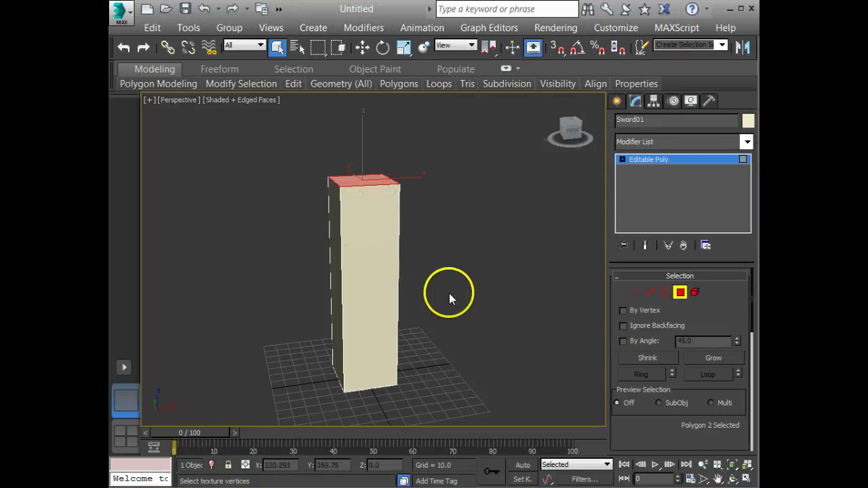
left_click_drag(640, 436, 648, 253)
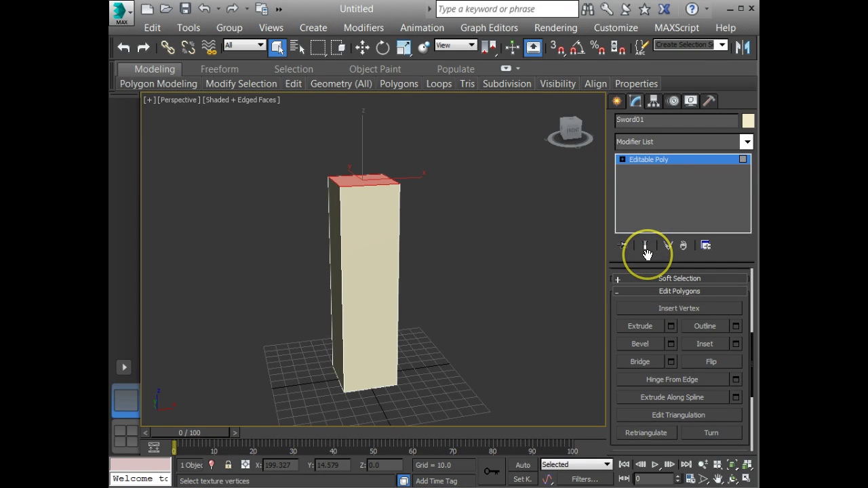
- Select the box's bottom polygon instead and show the model in the Front view
middle_click_drag(402, 369, 390, 299)
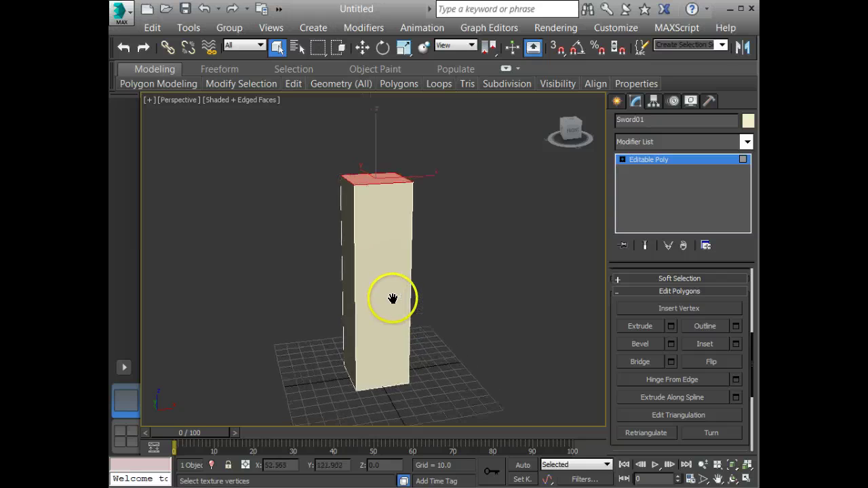
middle_click_drag(400, 342, 453, 282, "alt")
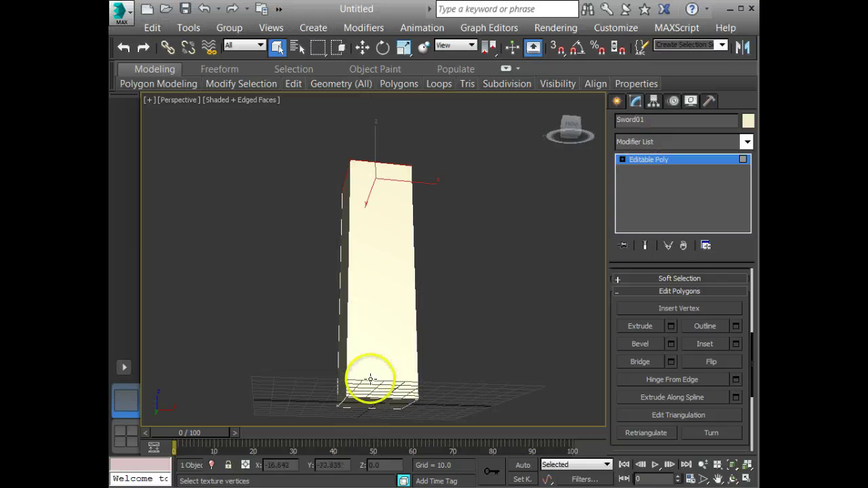
left_click(372, 401)
middle_click_drag(372, 400, 559, 159, "alt")
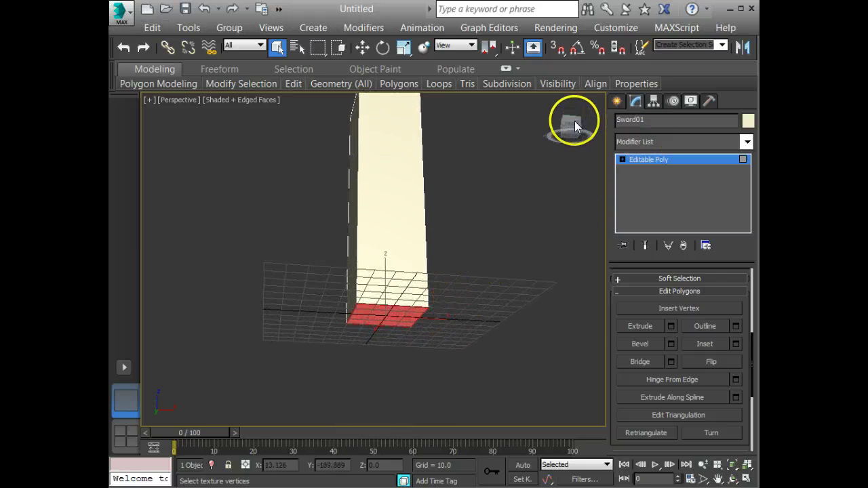
key("f")
middle_click_drag(461, 281, 422, 219)
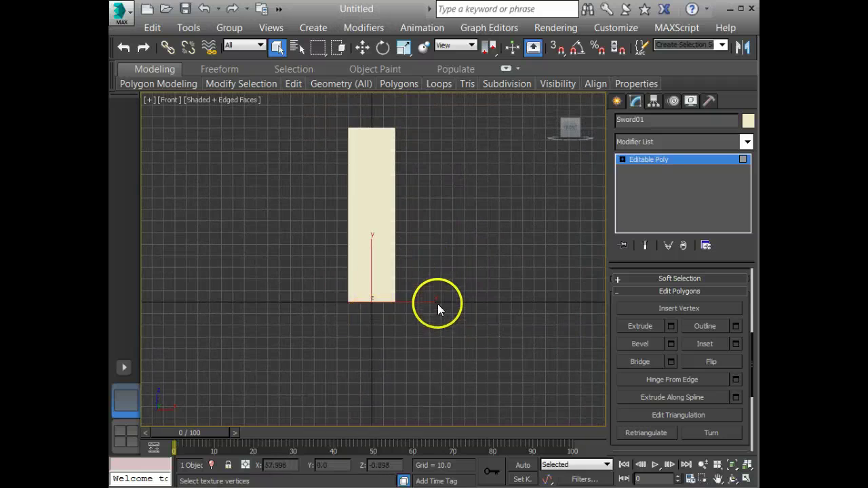
middle_click_drag(437, 306, 434, 313)
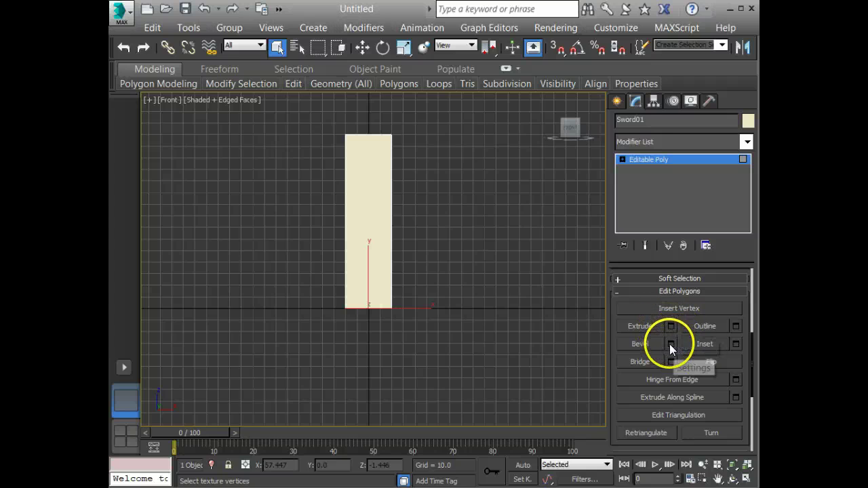
- Bevel the bottom polygon outward with a height of 9 and an outline of about 8.9
left_click(640, 346, "shift")
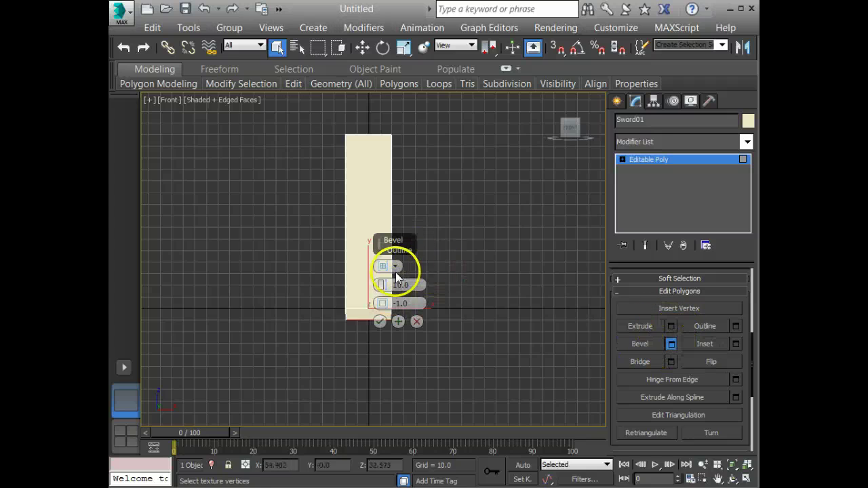
left_click_drag(384, 239, 444, 240)
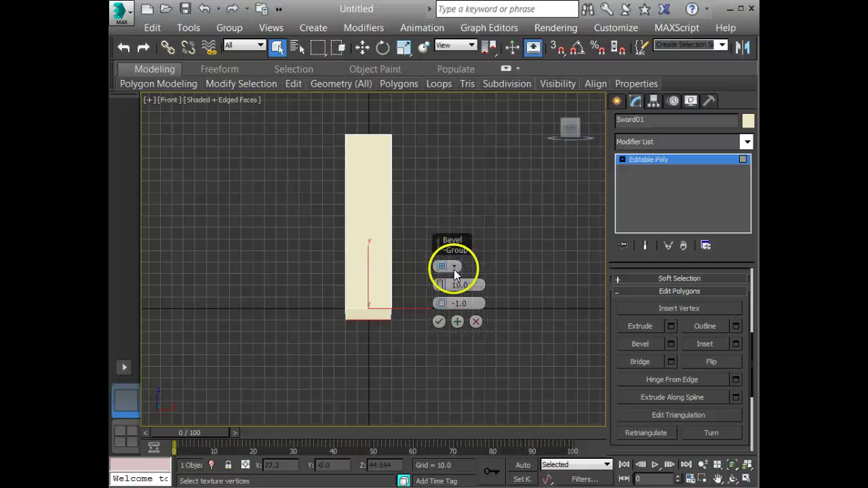
left_click(454, 269)
left_click(451, 266)
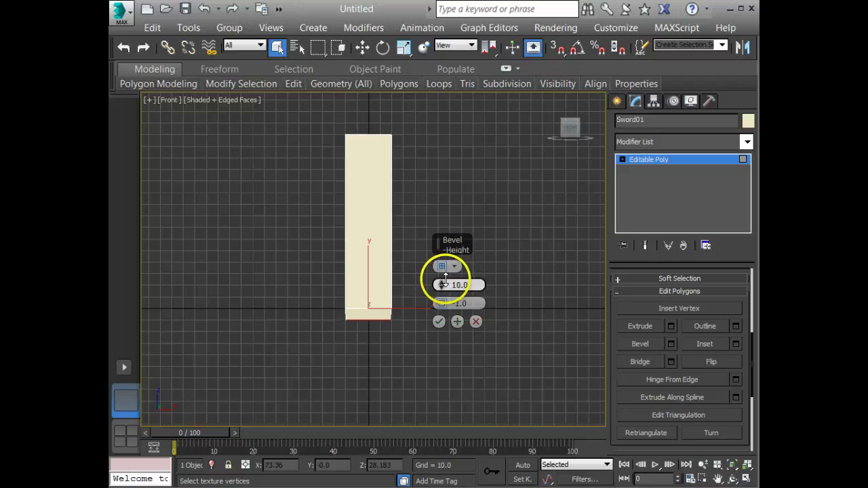
left_click_drag(446, 278, 500, 292)
key("BackSpace")
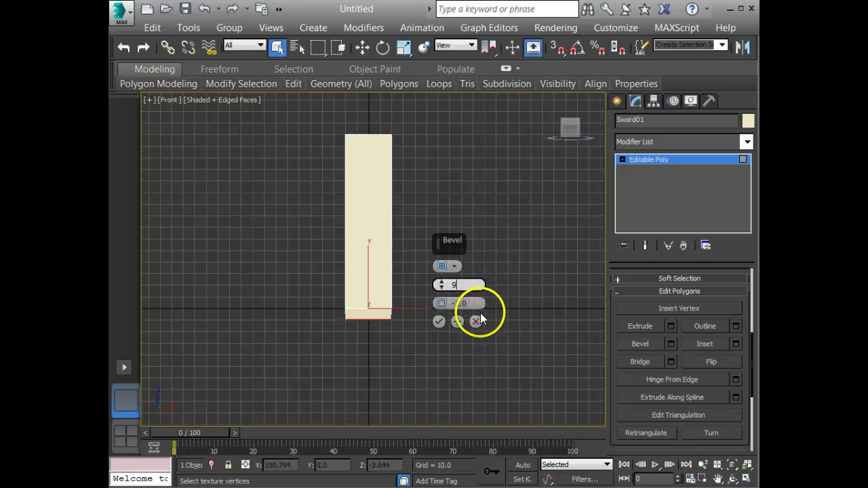
left_click_drag(439, 303, 446, 284)
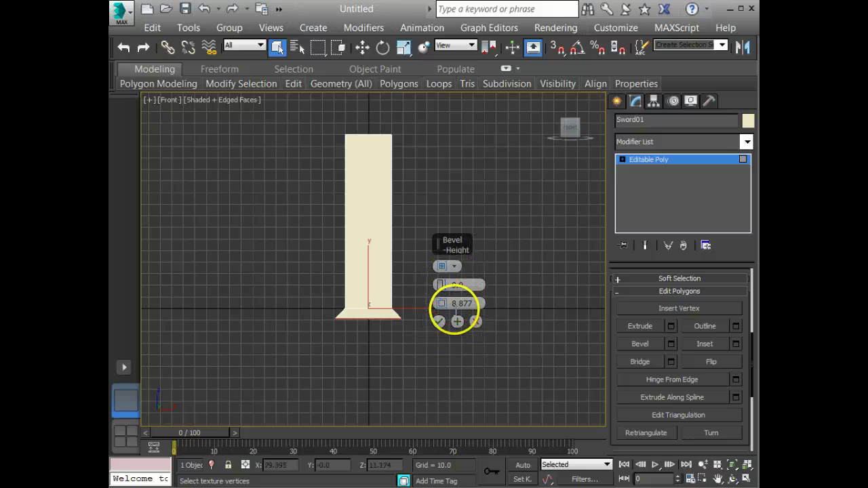
left_click(438, 320)
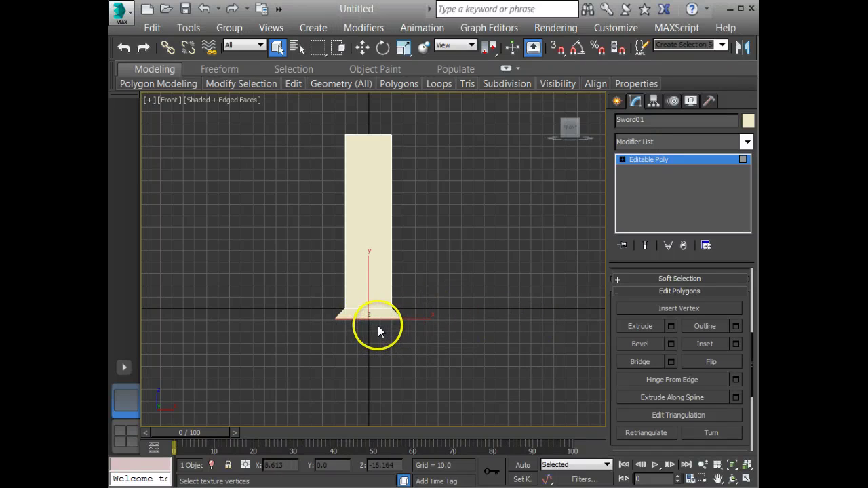
- Extrude the flared bottom polygon downward by 20
left_click(670, 328)
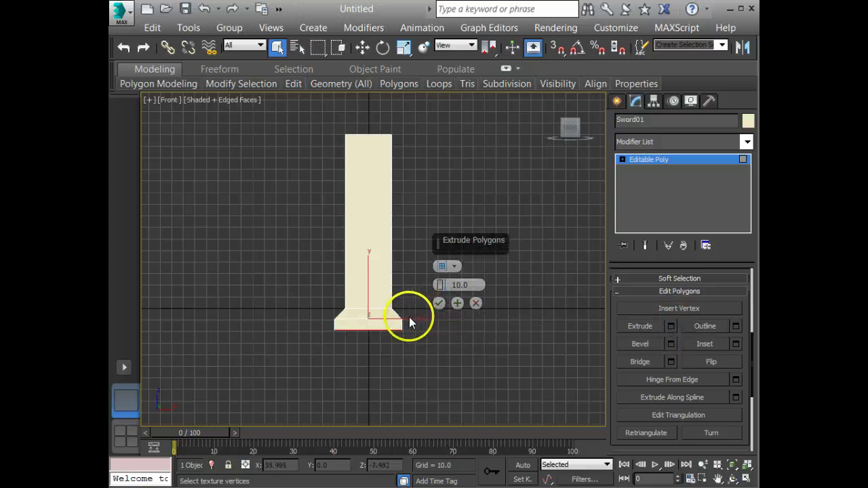
left_click_drag(439, 281, 440, 267)
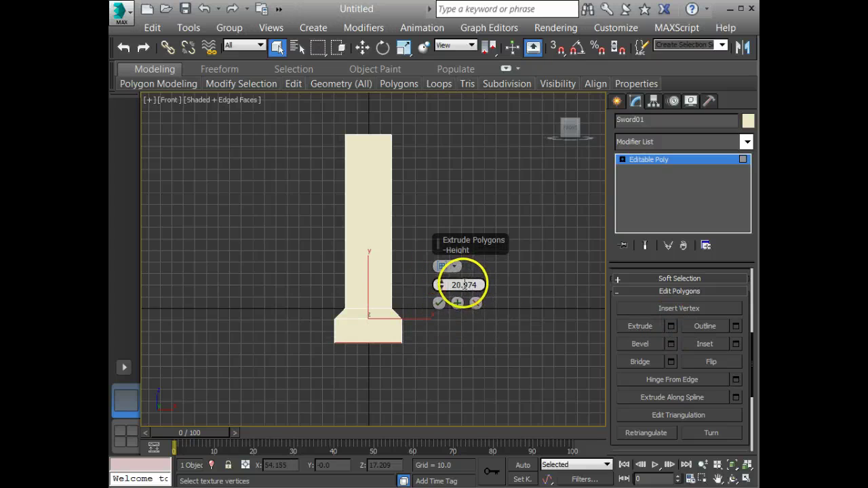
key("BackSpace")
key("BackSpace")
key("BackSpace")
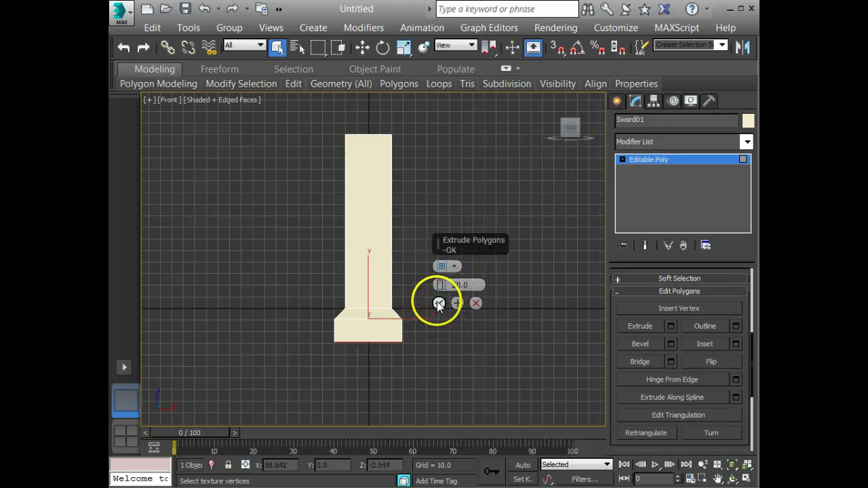
left_click(439, 303)
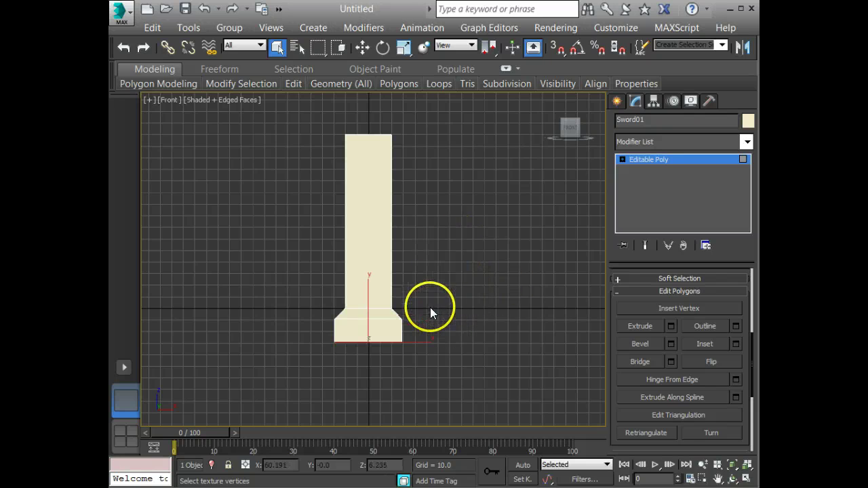
- Bevel the bottom polygon inward with a height of 9 and an outline of -9
left_click(670, 343)
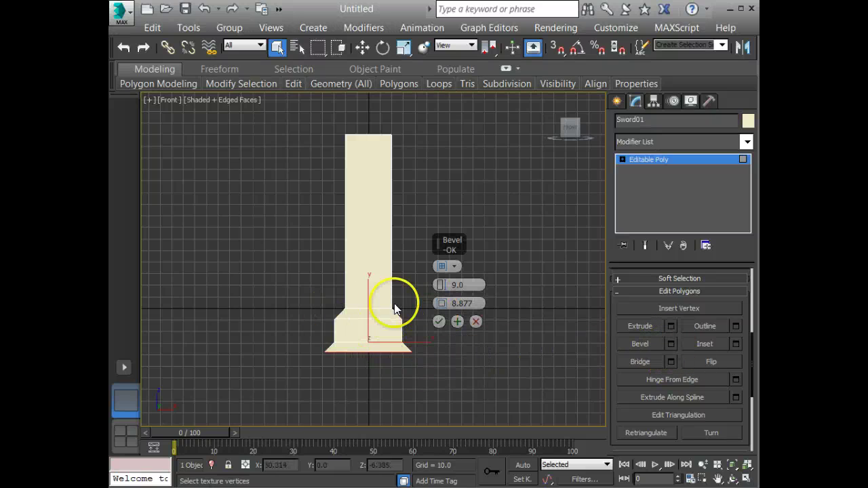
left_click_drag(442, 285, 447, 323)
right_click(441, 298)
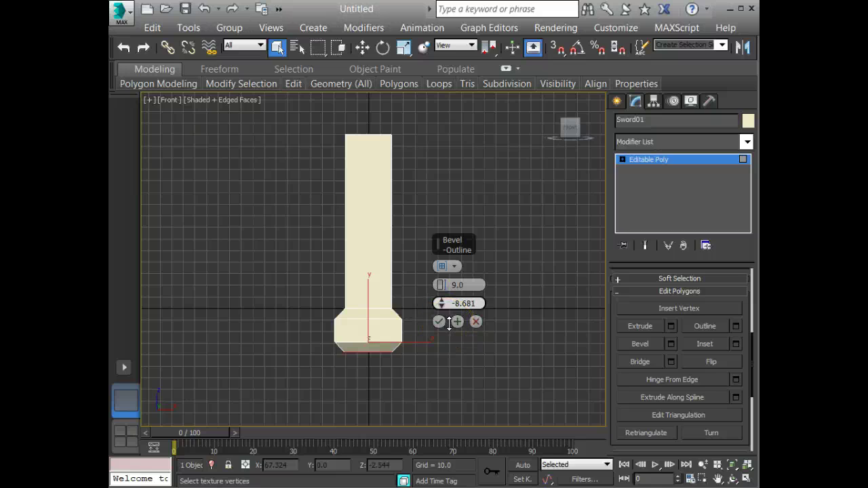
left_click_drag(449, 324, 495, 308)
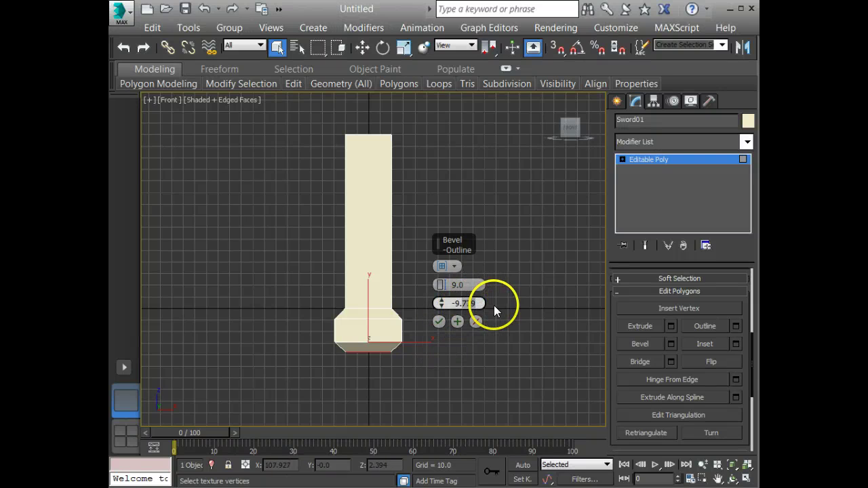
key("BackSpace")
left_click(472, 284)
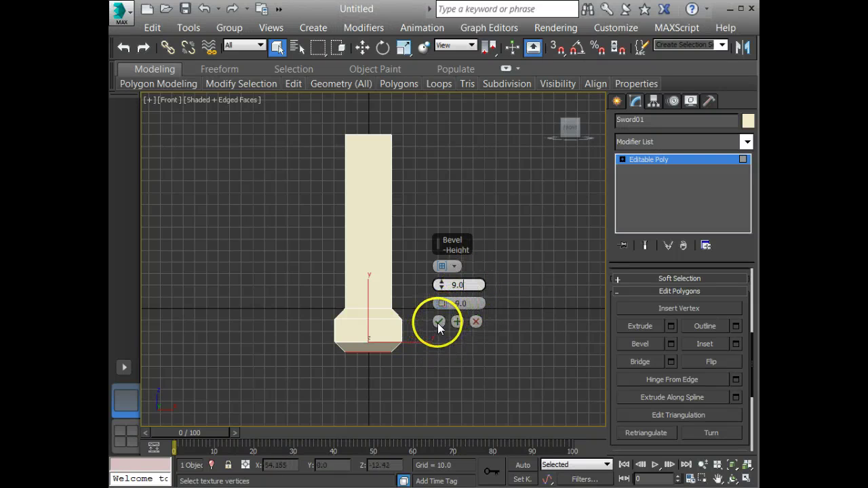
left_click(438, 322)
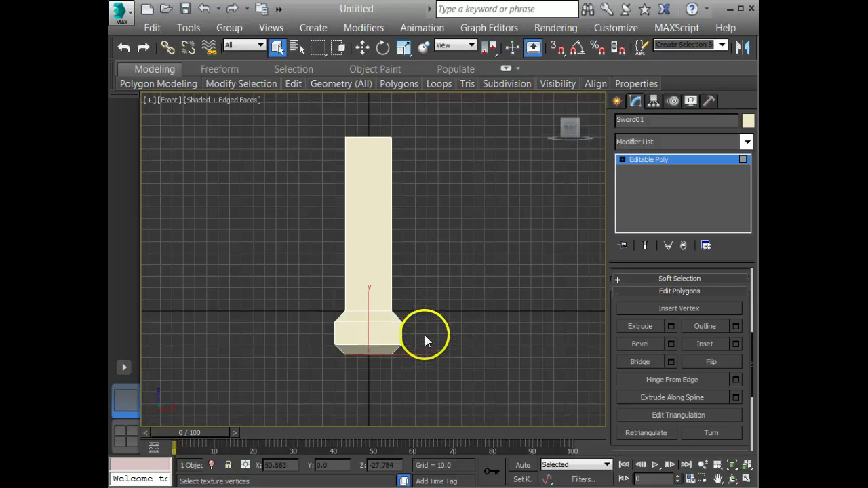
- Select the handle's top polygon and move it straight up about 3 units in the Front view
key("p")
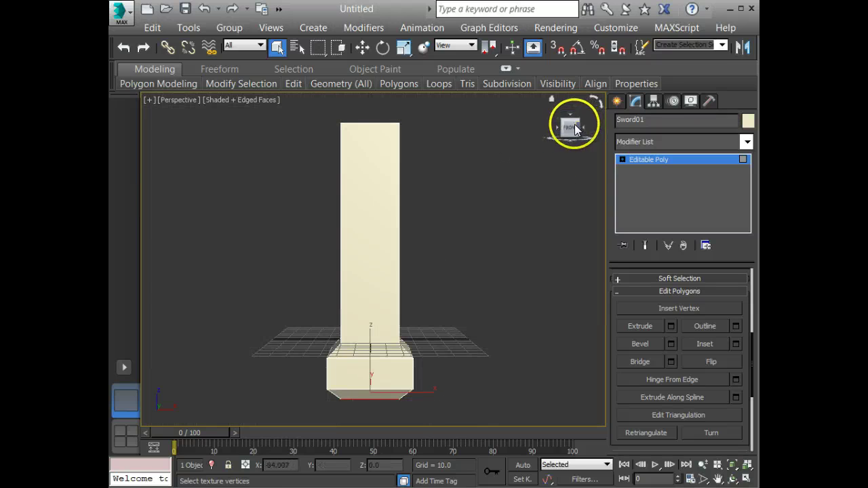
mouse_move(570, 133)
left_mouse_down()
mouse_move(586, 140)
mouse_move(151, 134)
mouse_move(581, 145)
left_mouse_up()
scroll(468, 209, "down", 5)
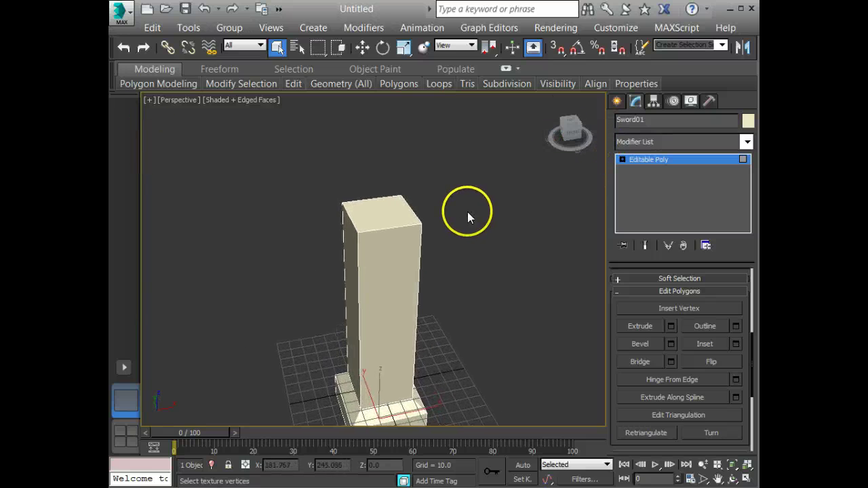
left_click(416, 223)
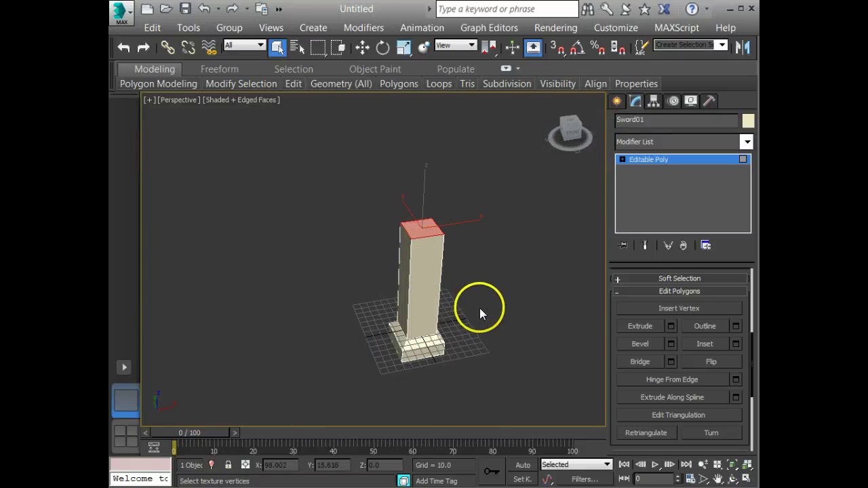
key("f")
middle_click_drag(395, 248, 382, 308)
scroll(395, 299, "down", 2)
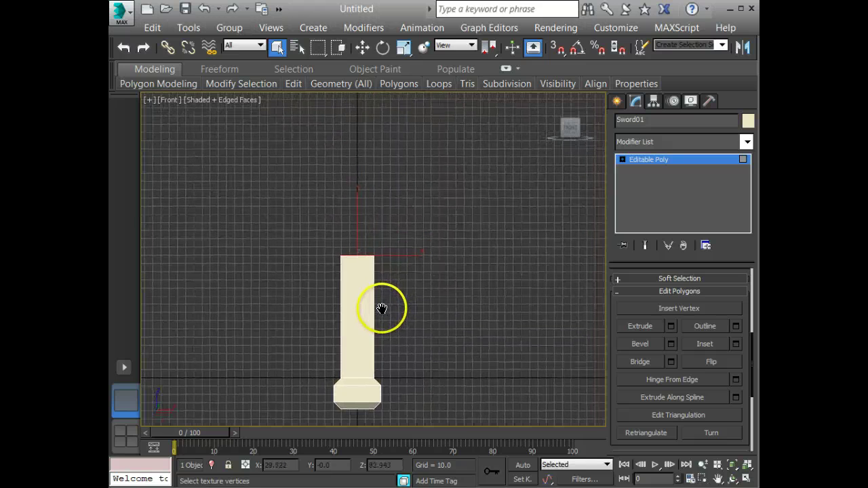
key("w")
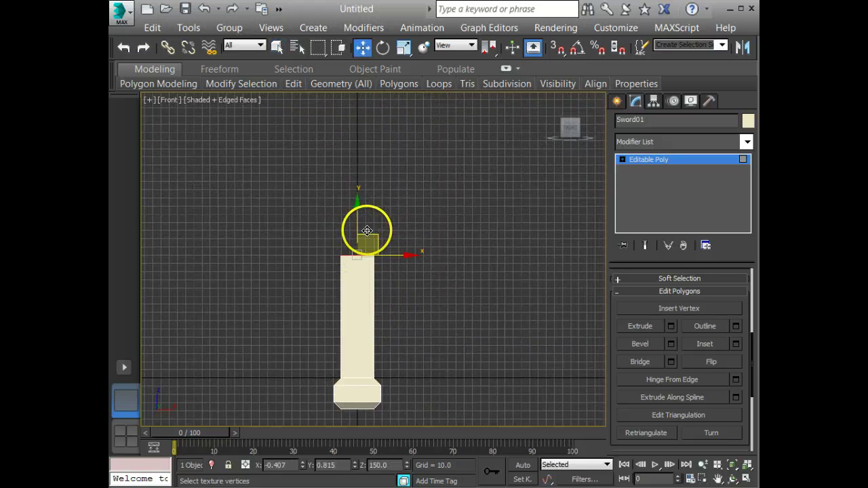
left_click_drag(357, 226, 356, 223)
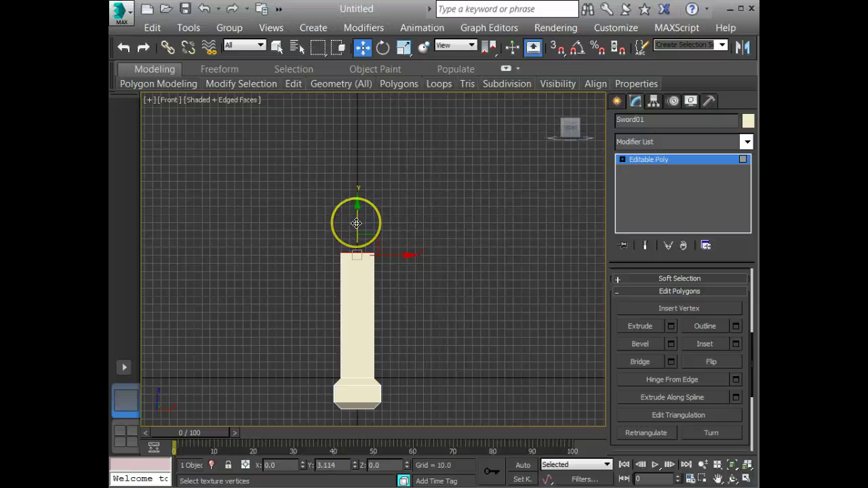
middle_click_drag(381, 271, 371, 253)
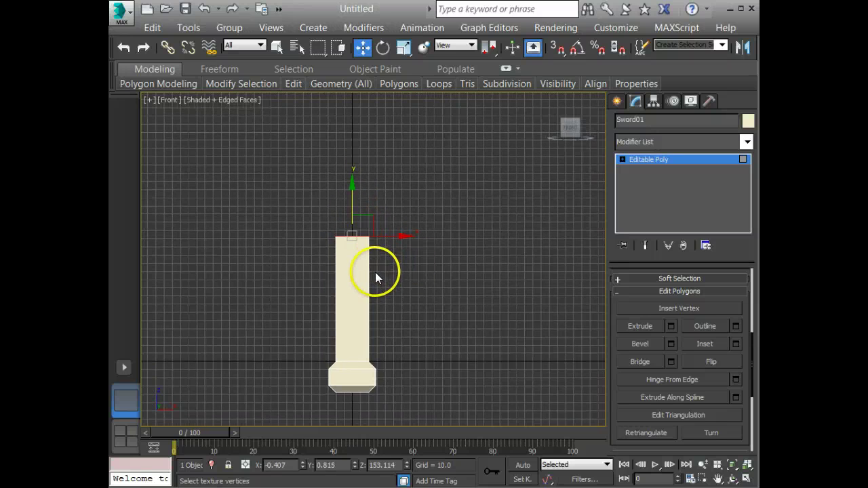
key("p")
middle_click_drag(402, 271, 398, 271, "alt")
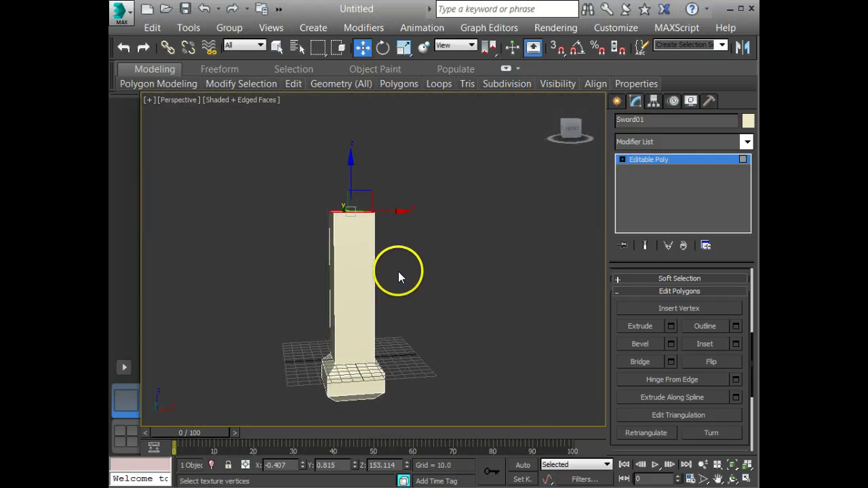
middle_click_drag(365, 240, 372, 258)
key("f")
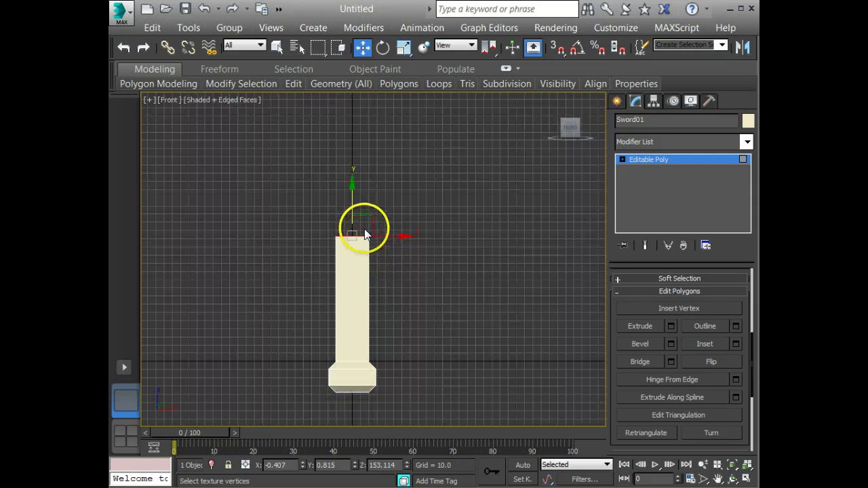
- Bevel the handle's top polygon outward with a height of 9 and an outline of about 13.5
scroll(388, 272, "up", 6)
scroll(395, 280, "up", 2)
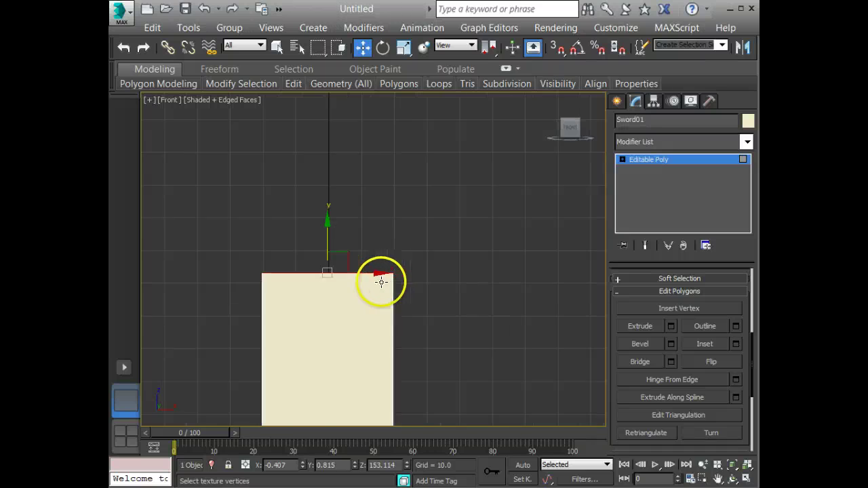
middle_click_drag(382, 281, 428, 285)
scroll(410, 303, "down", 2)
scroll(428, 285, "down", 6)
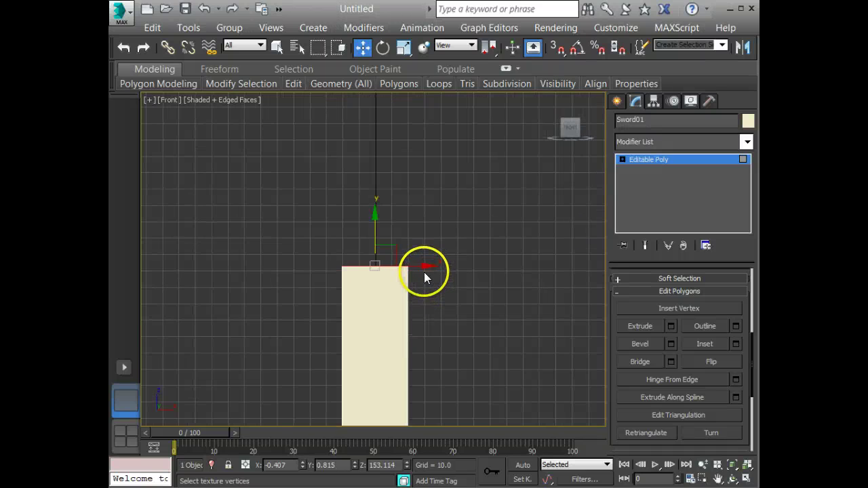
middle_click_drag(409, 253, 375, 236)
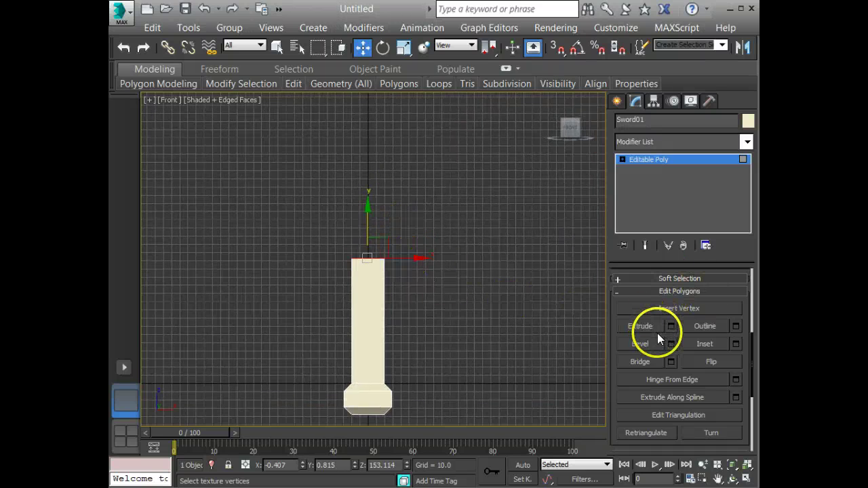
left_click(671, 343)
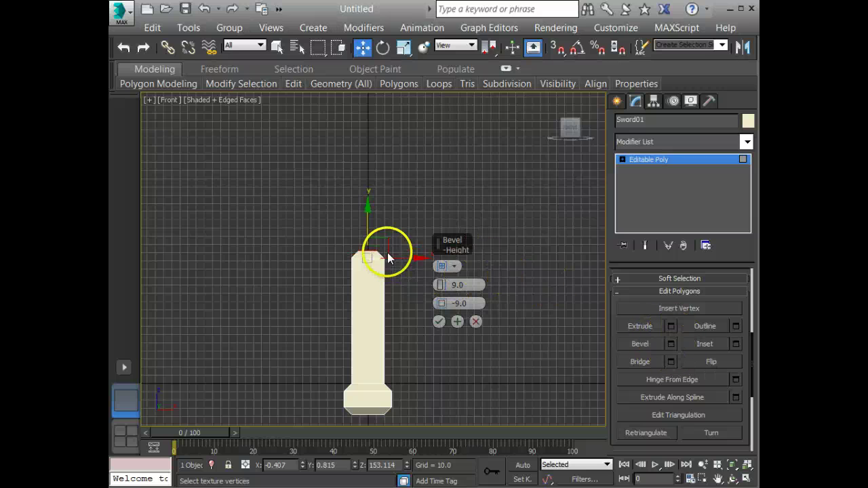
scroll(387, 252, "up", 2)
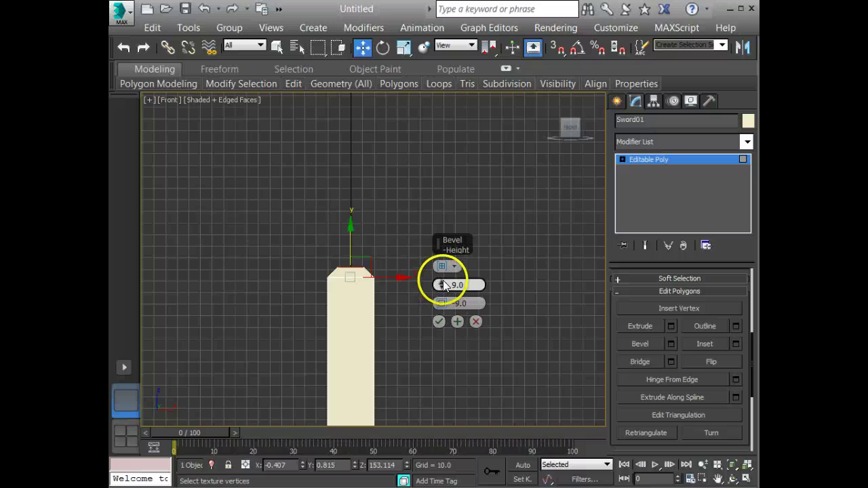
left_click_drag(441, 305, 441, 269)
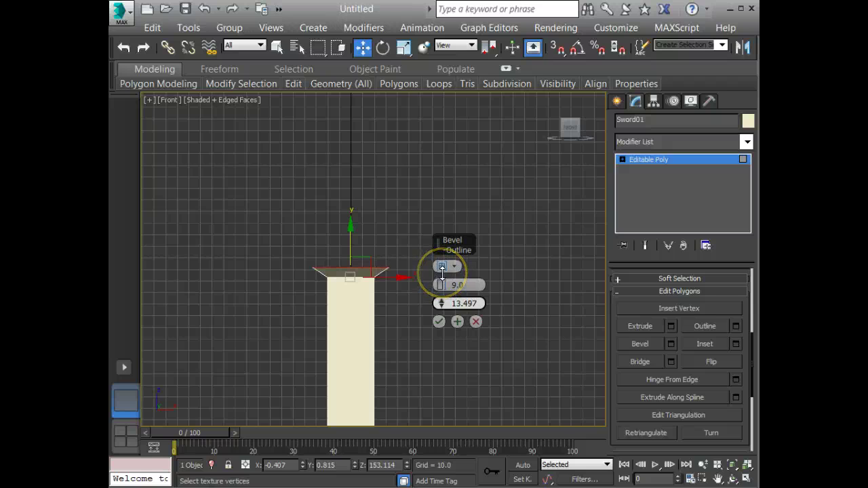
left_click(438, 322)
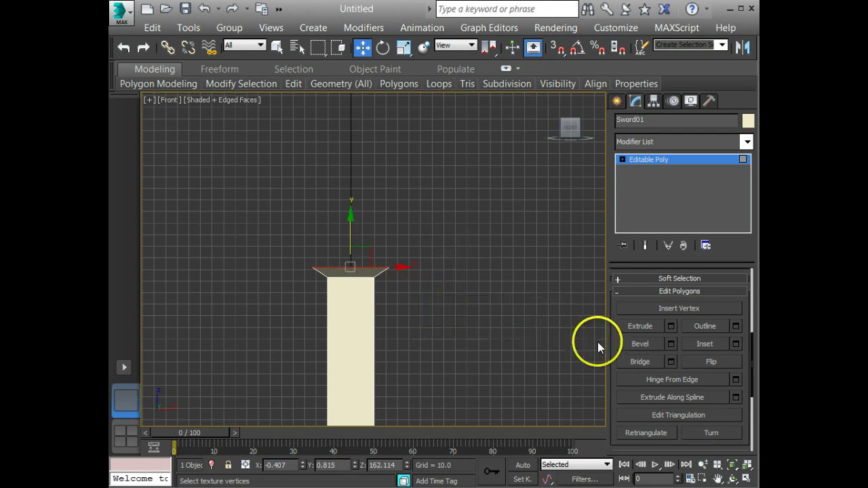
- Extrude the flared top polygon upward by 20, and bevel it inward with a height of 9 and an outline of -12
left_click(670, 327)
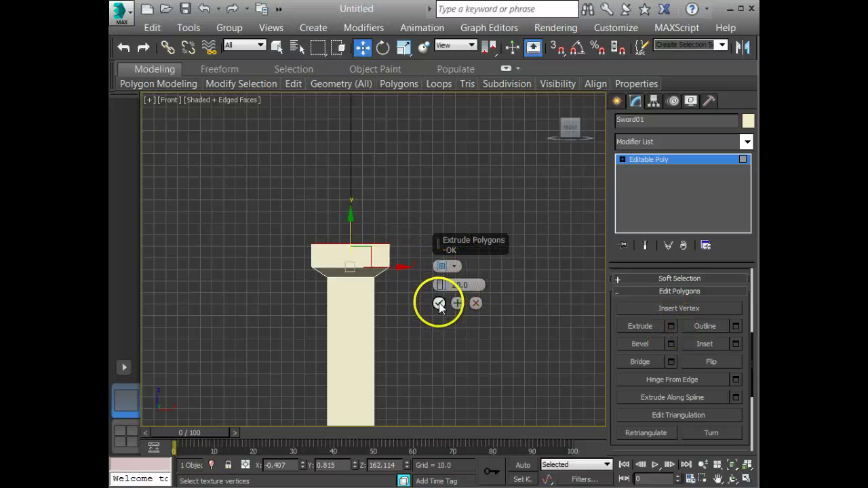
left_click(439, 305)
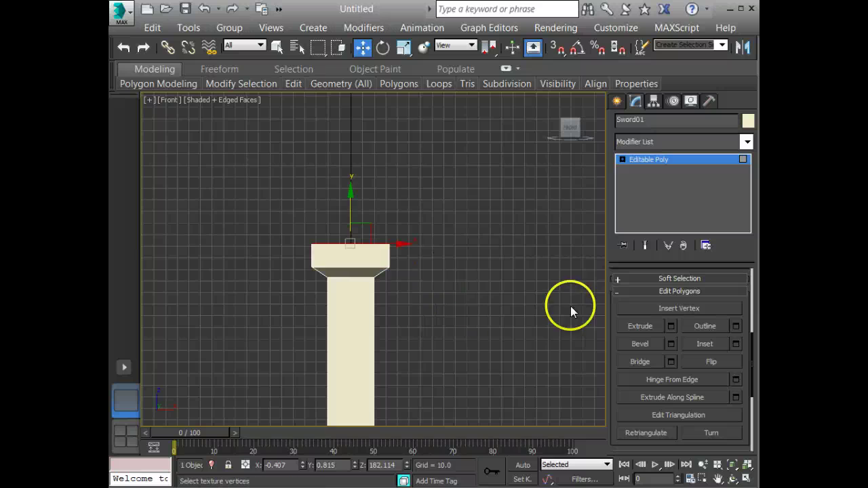
left_click(671, 343)
left_click_drag(441, 305, 450, 335)
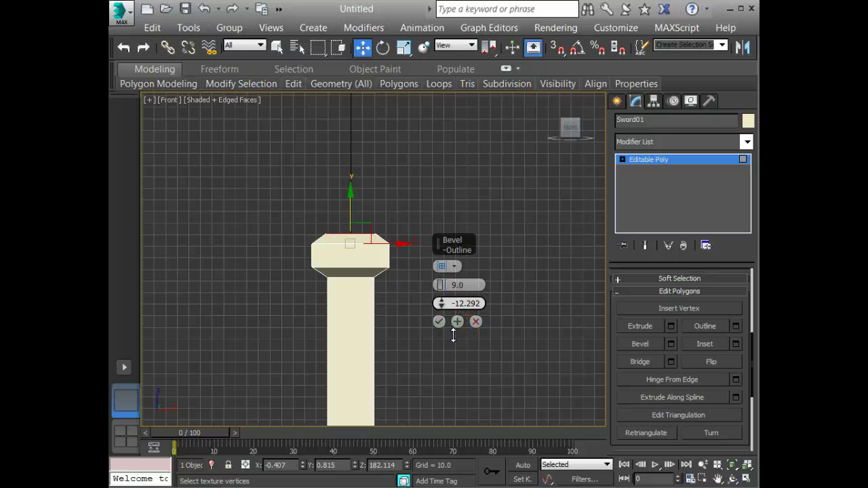
left_click_drag(466, 303, 506, 314)
type("0")
left_click(468, 285)
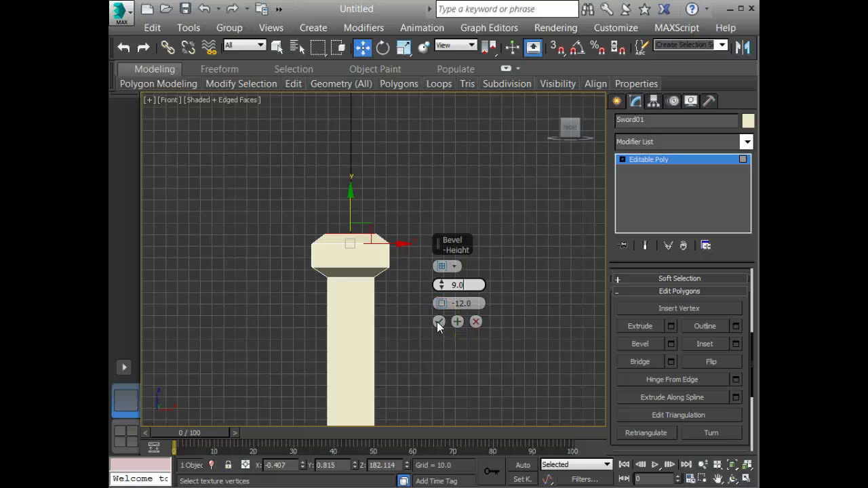
left_click(437, 322)
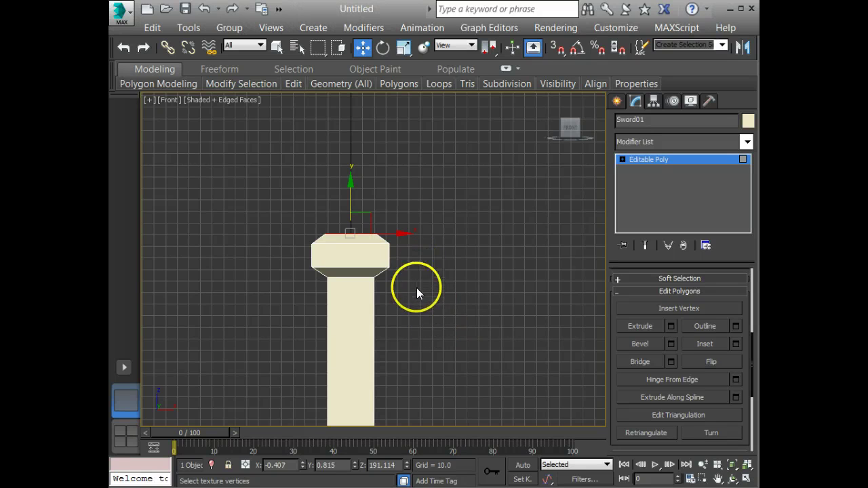
- Examine the beveled handle's shape from the Front, Top and Perspective views
scroll(417, 293, "down", 4)
middle_click_drag(412, 284, 392, 297)
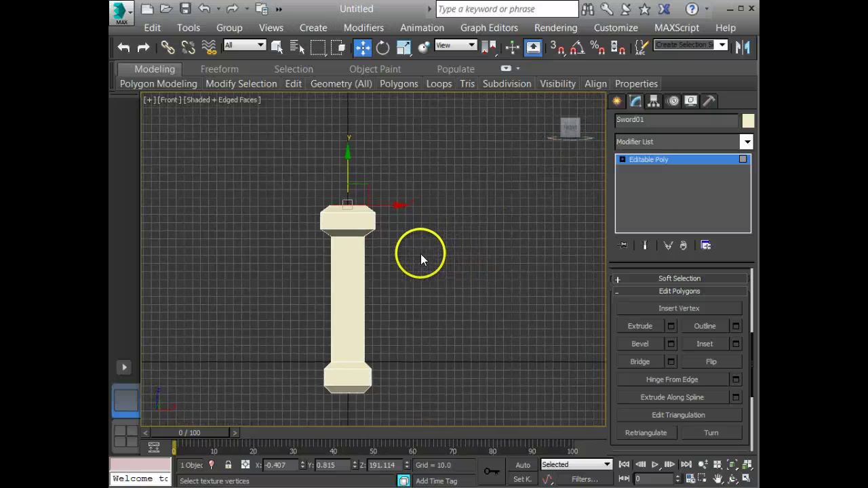
key("p")
middle_click_drag(420, 254, 390, 255)
scroll(390, 254, "down", 3)
key("t")
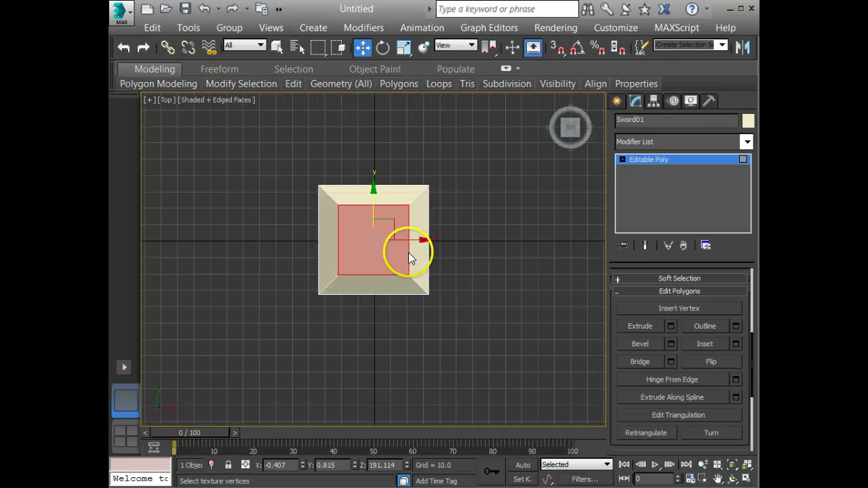
key("p")
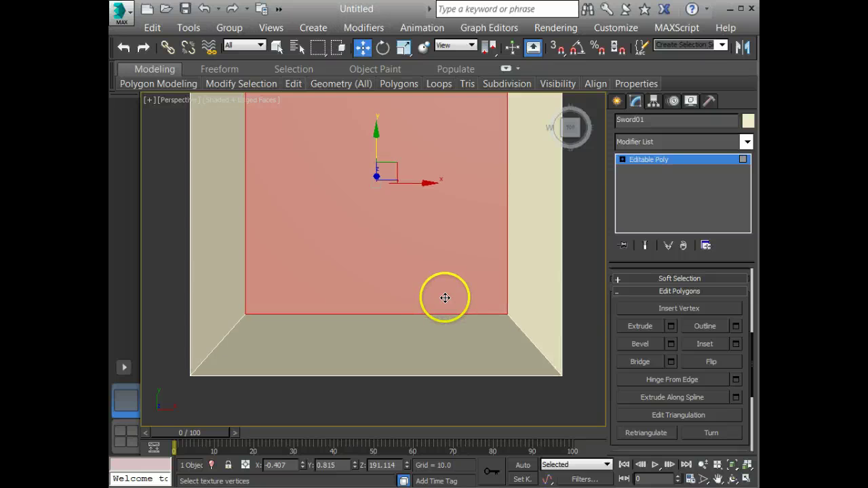
scroll(457, 333, "down", 4)
middle_click_drag(458, 332, 450, 287, "alt")
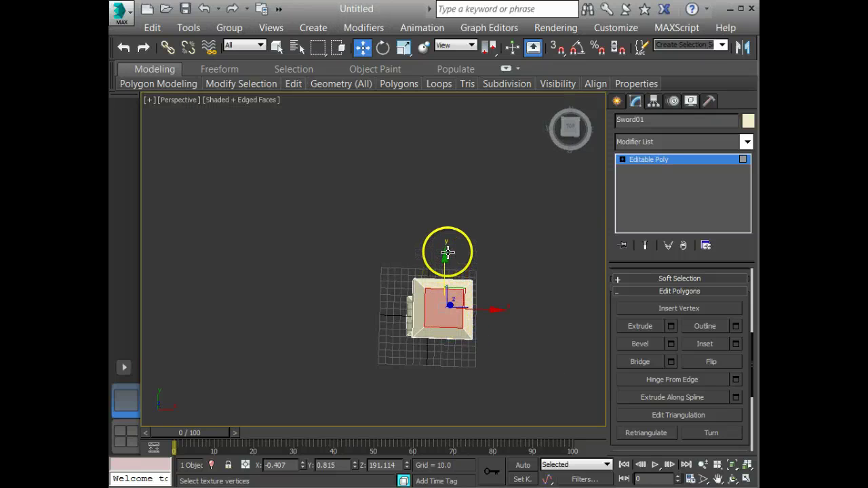
middle_click_drag(464, 320, 409, 254, "alt")
left_click_drag(564, 118, 588, 134)
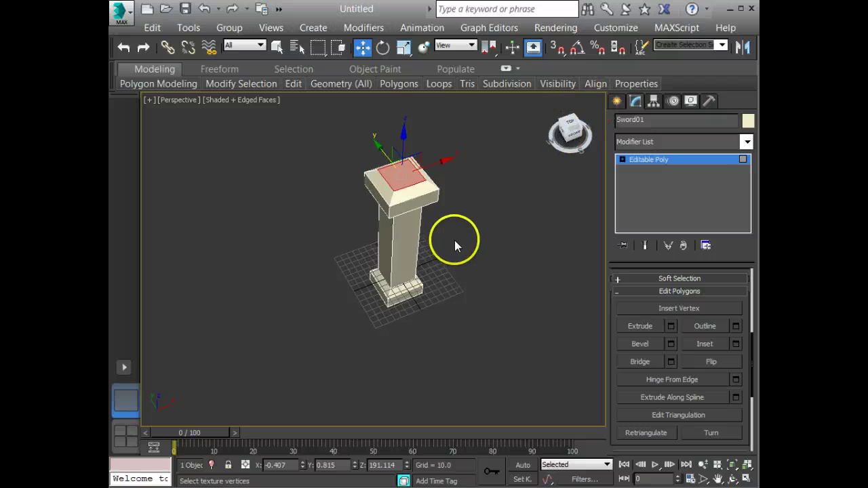
middle_click_drag(454, 240, 451, 307)
- Leave polygon editing and rotate the whole sword object by -45 degrees around Z in the Top view, with Angle Snap turned on
key("t")
key("y")
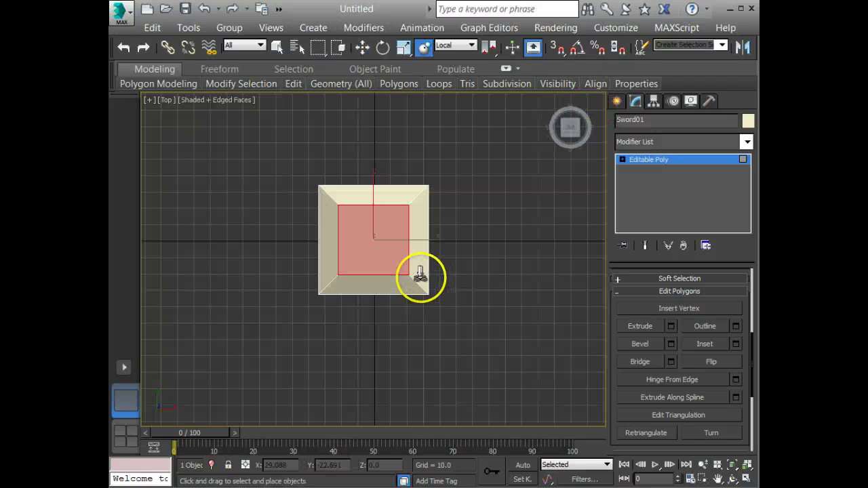
key("w")
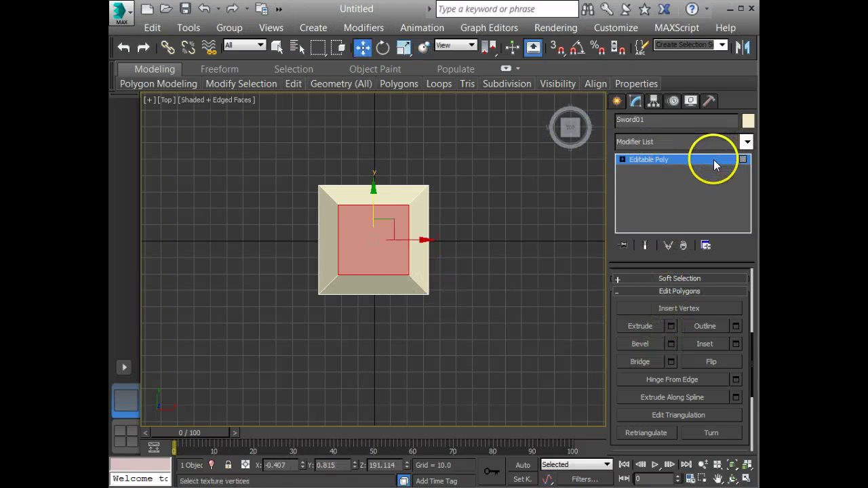
left_click(711, 160)
left_click(621, 159)
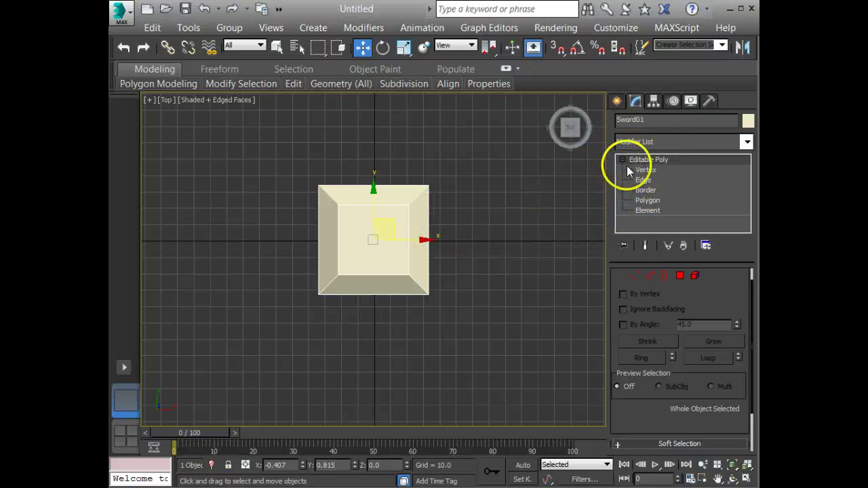
key("4")
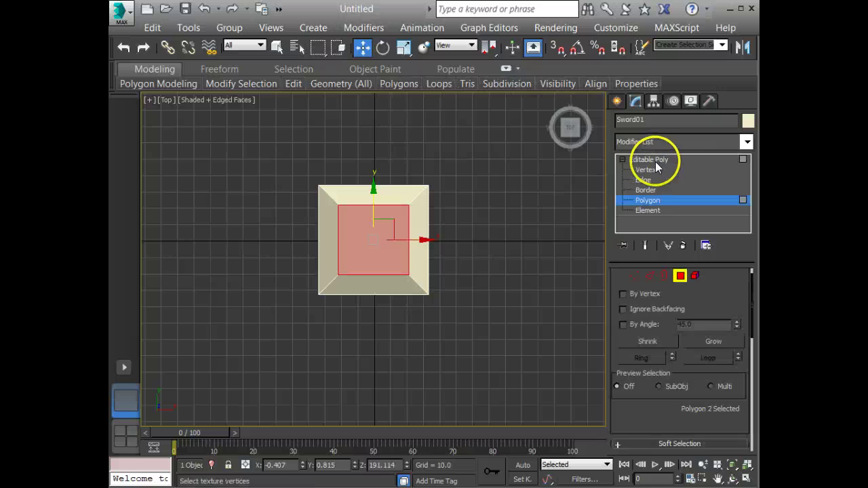
left_click(656, 162)
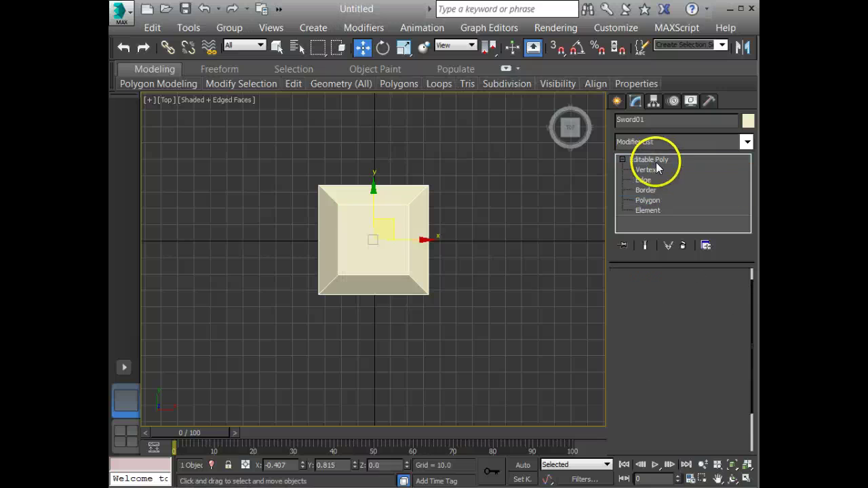
left_click(383, 47)
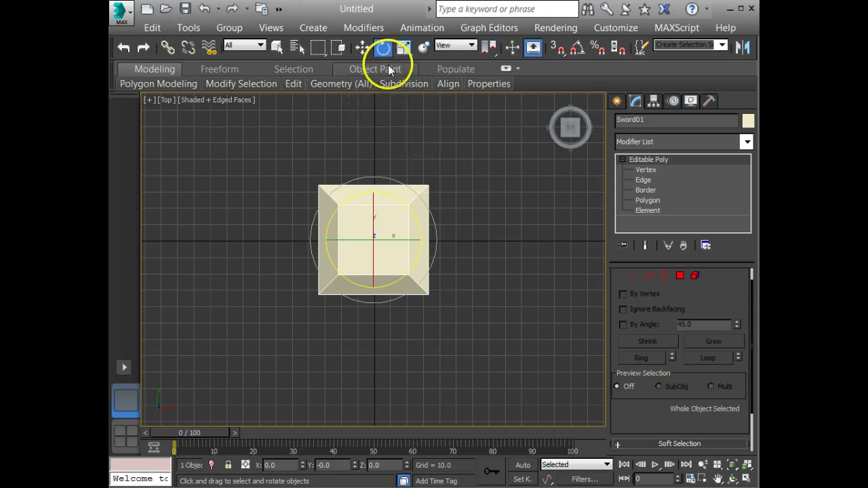
left_click(577, 47)
left_click_drag(394, 186, 415, 206)
left_click(432, 241)
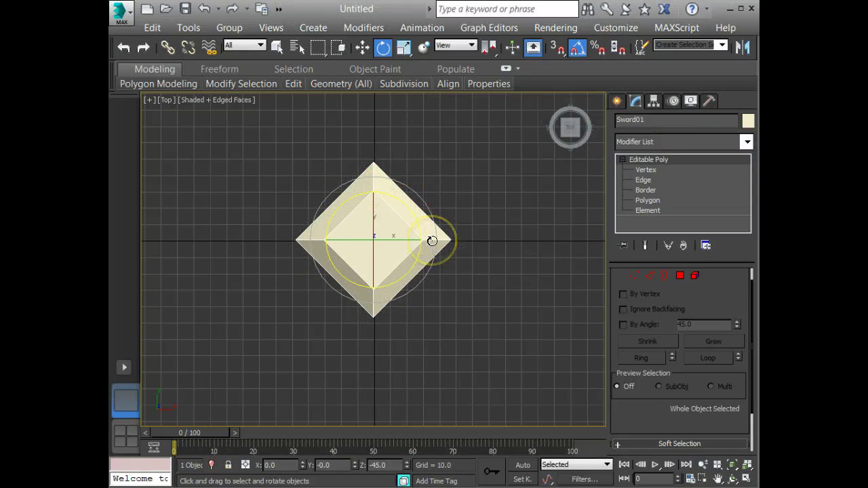
- Center the sword on the grid origin by setting its X and Y positions to 0
key("w")
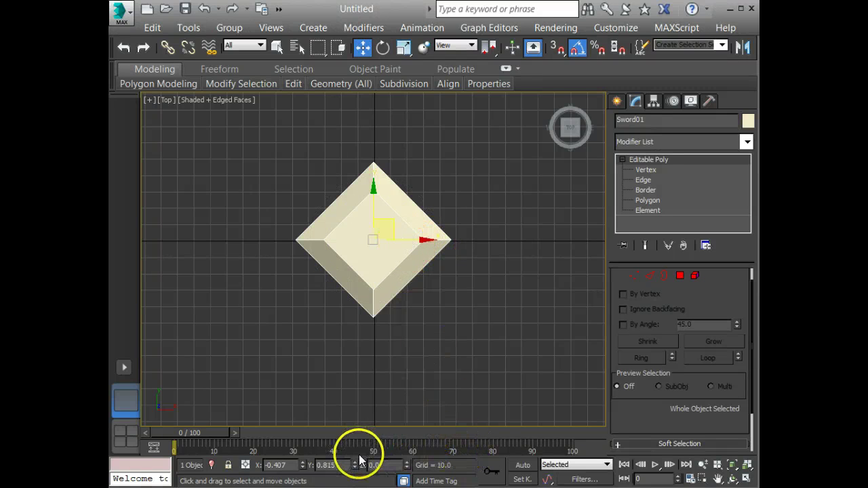
left_click_drag(341, 465, 330, 463)
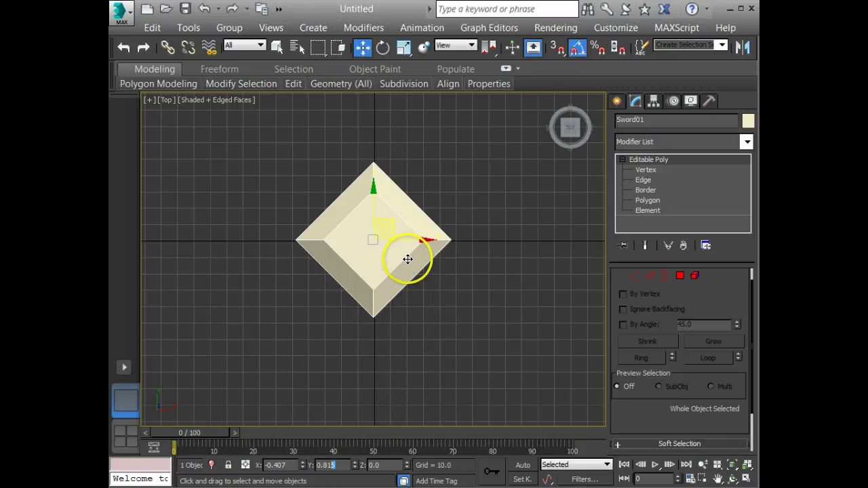
left_click(407, 259)
left_click(381, 231)
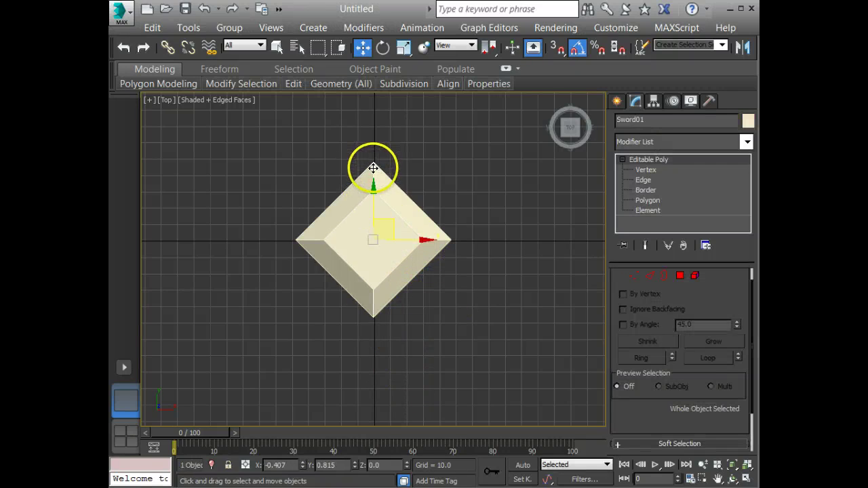
scroll(380, 182, "up", 4)
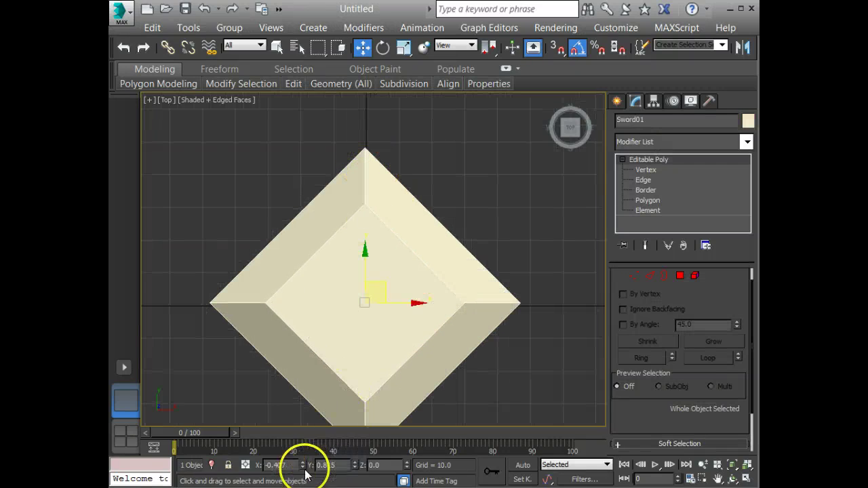
left_click_drag(287, 466, 242, 462)
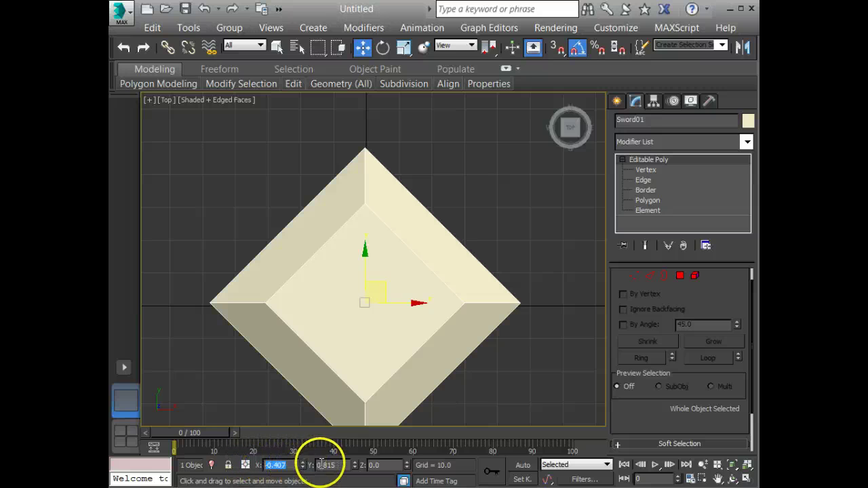
type("0")
key("Tab")
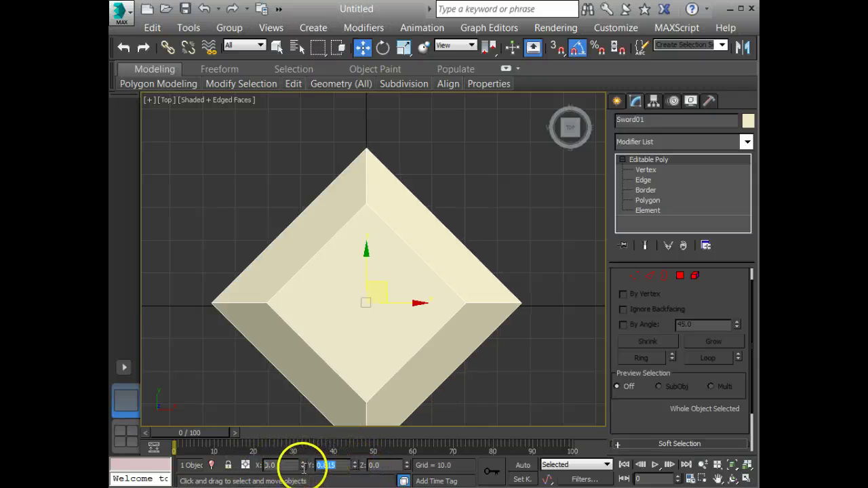
type("0")
key("Return")
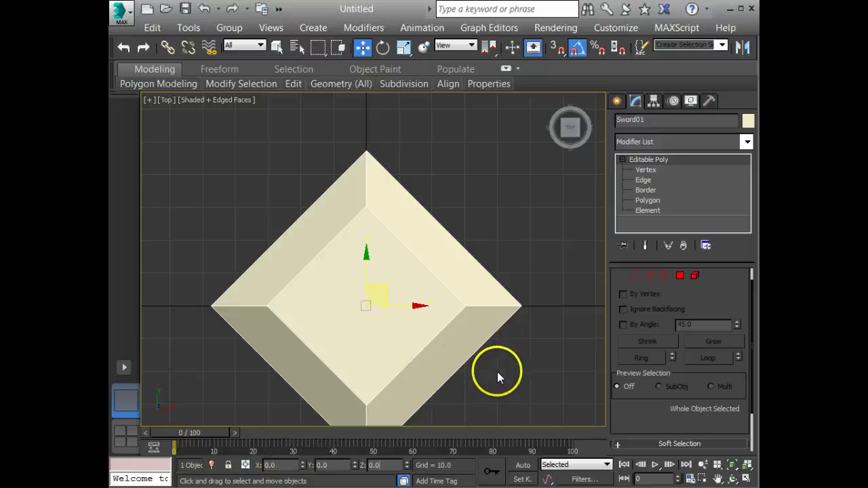
- Examine the centered sword handle in the Top view and then framed in the Perspective view
middle_click_drag(405, 285, 400, 271)
scroll(399, 271, "down", 2)
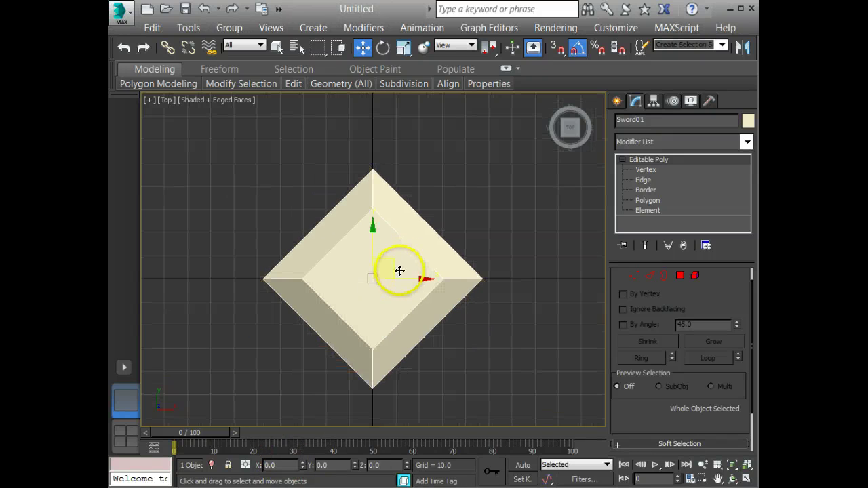
mouse_move(405, 328)
middle_mouse_down()
mouse_move(384, 299)
mouse_move(405, 312)
middle_mouse_up()
key("p")
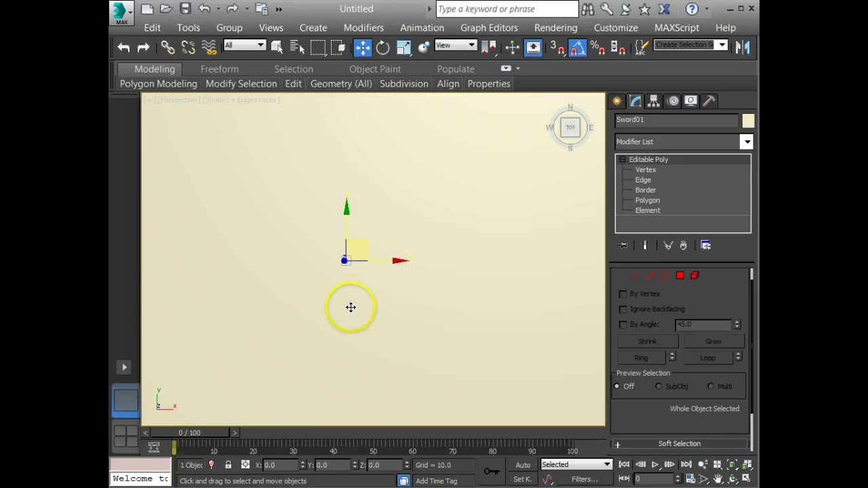
scroll(373, 309, "down", 8)
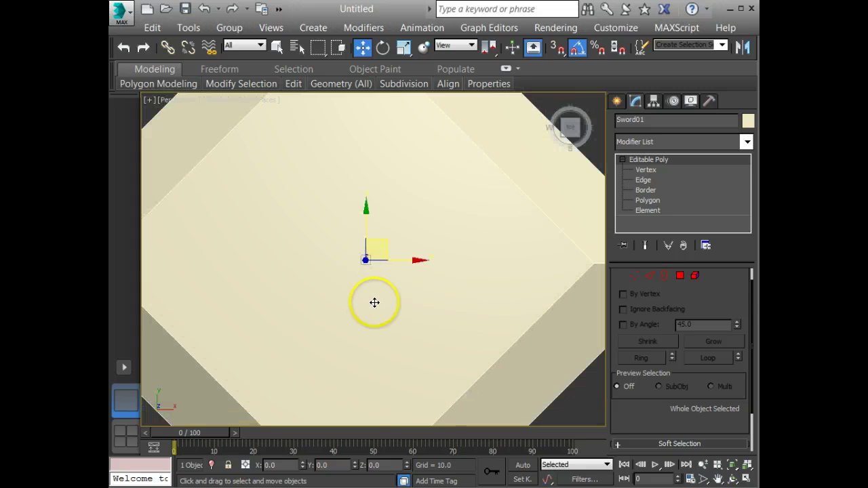
scroll(445, 282, "down", 4)
scroll(444, 281, "down", 8)
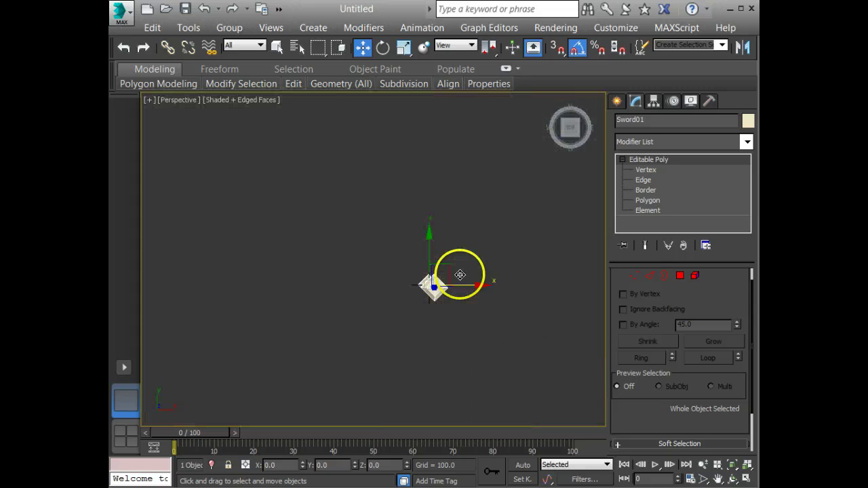
key("z")
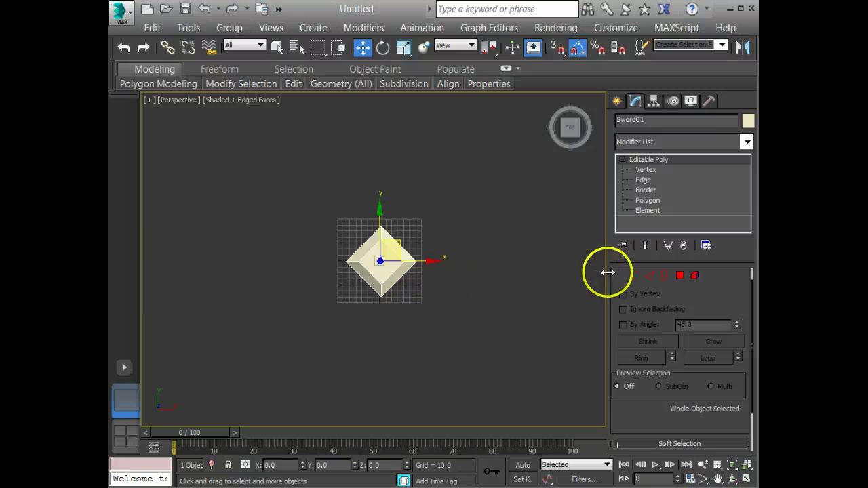
- Inset the polygon on top of the handle's upper cap by 4.0
left_click(679, 276)
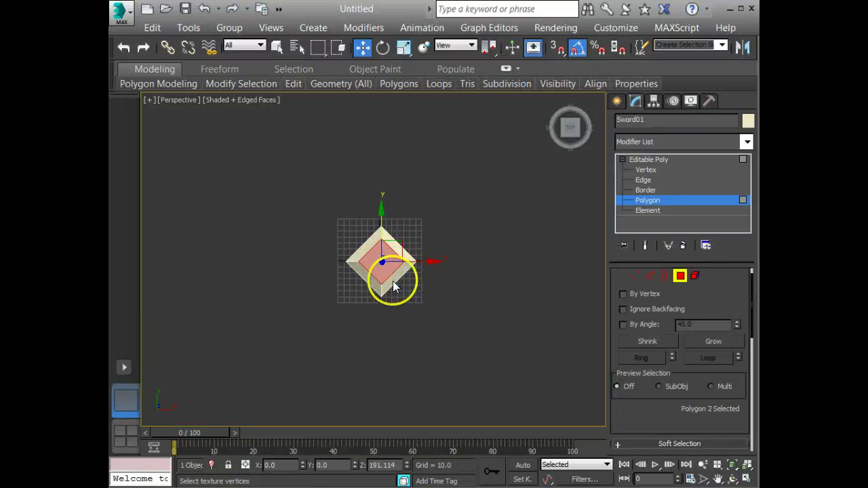
middle_click_drag(438, 310, 456, 313, "alt")
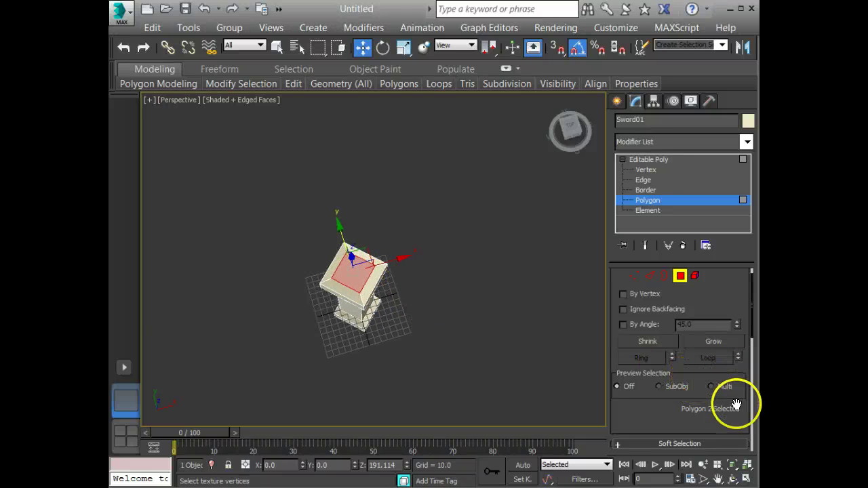
left_click_drag(737, 424, 715, 257)
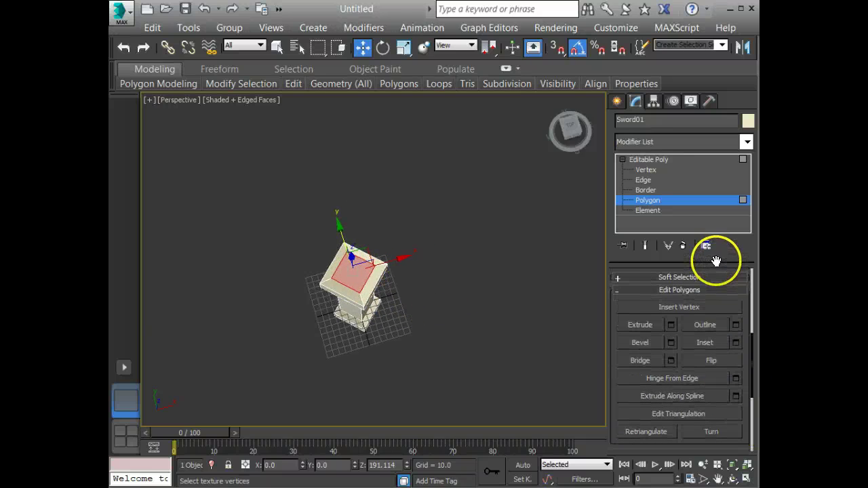
left_click(735, 341)
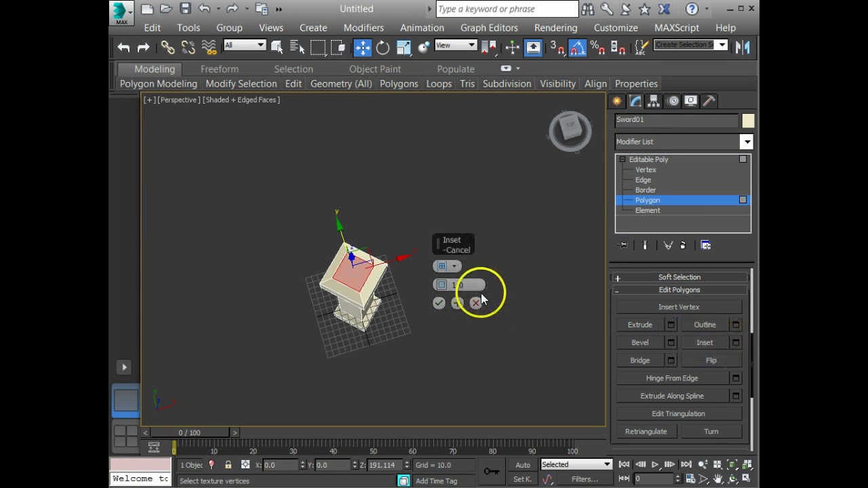
left_click_drag(440, 286, 442, 270)
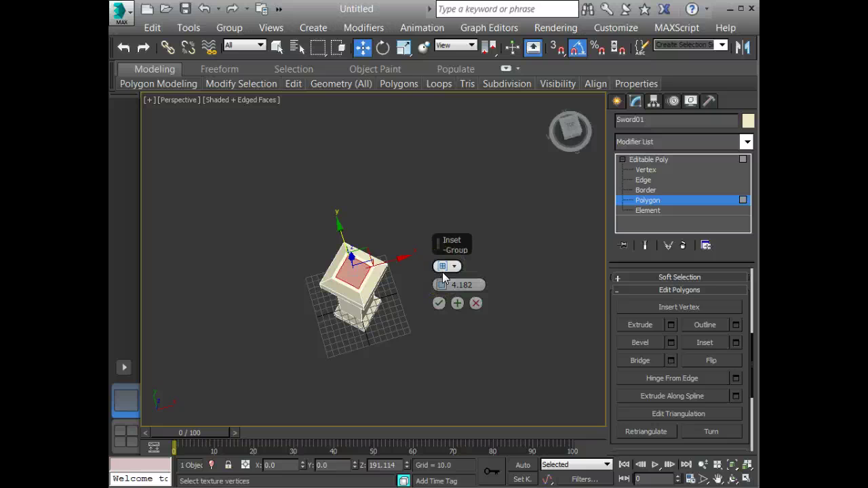
left_click(440, 305)
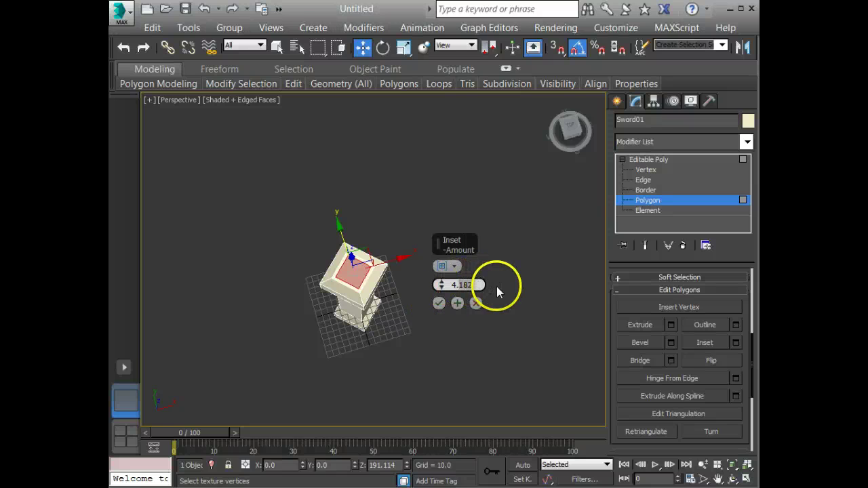
type("0")
key("Return")
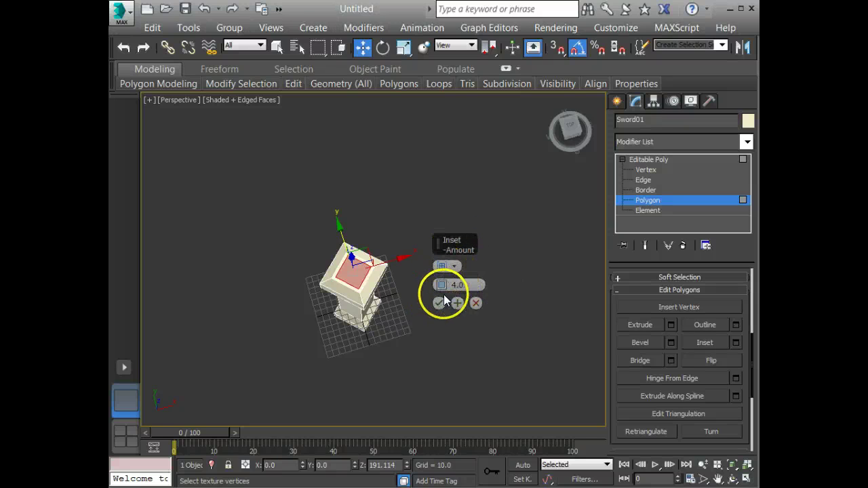
left_click(438, 303)
- Select two opposite corner vertices of the inset top polygon and scale them toward each other along Y to form a narrow diamond
scroll(393, 314, "up", 3)
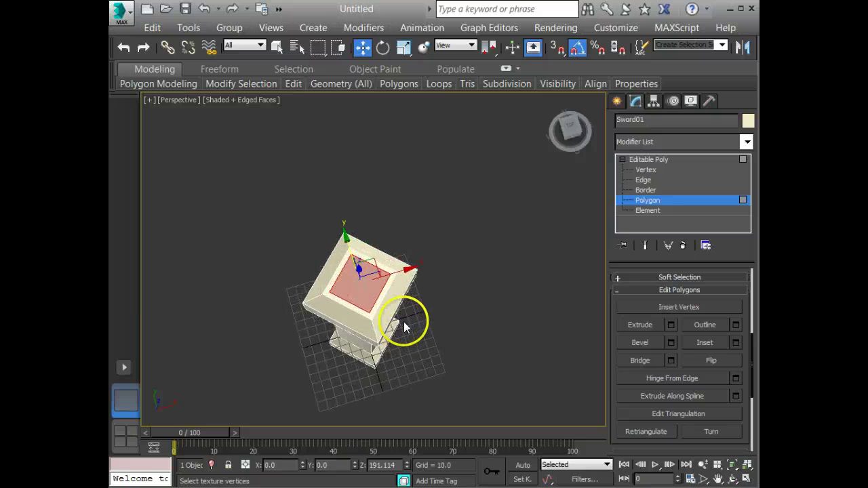
scroll(404, 328, "up", 3)
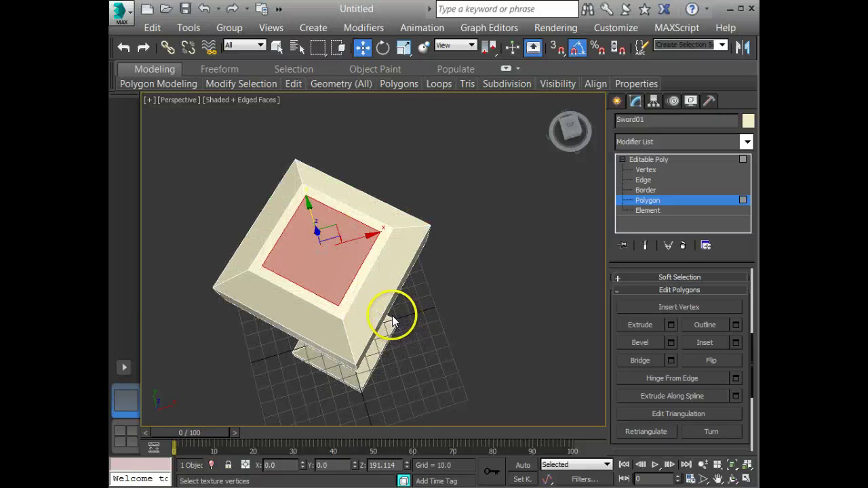
left_click(646, 170)
left_click(326, 203)
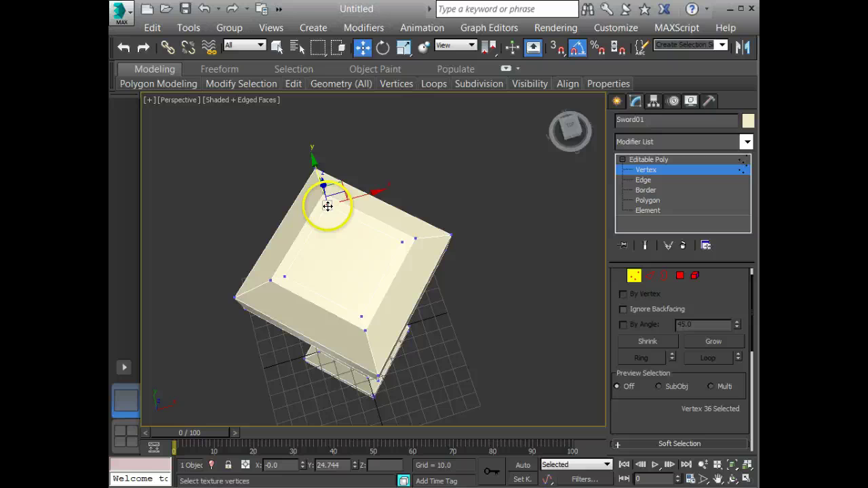
left_click(361, 316, "ctrl")
middle_click_drag(422, 299, 418, 299, "alt")
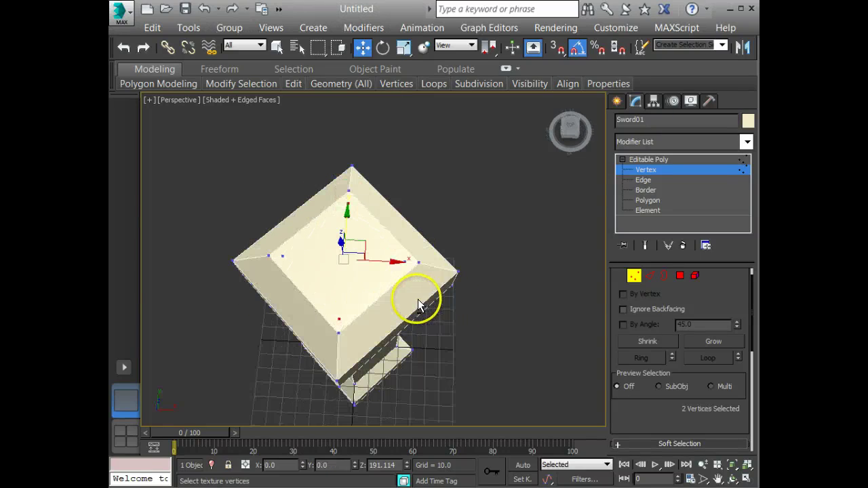
key("e")
key("r")
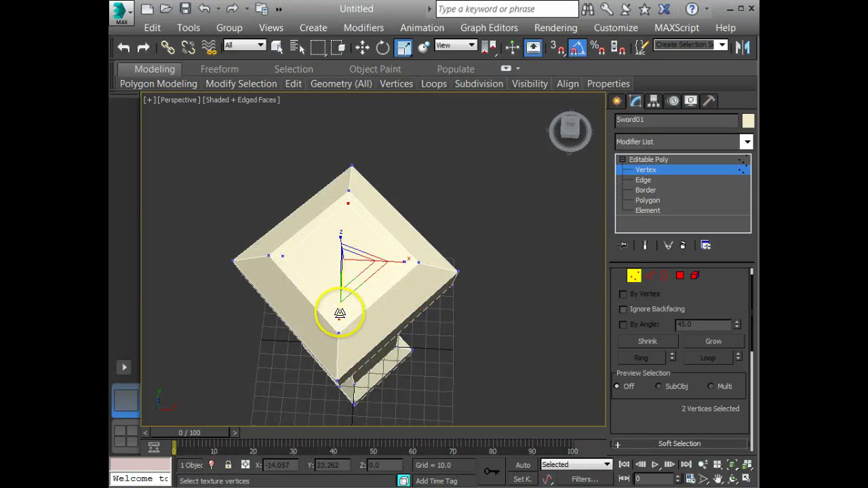
left_click_drag(338, 309, 340, 202)
- Clear the vertex selection and examine the narrowed blade base from the Top and Perspective views
key("t")
scroll(385, 237, "up", 4)
scroll(352, 261, "down", 2)
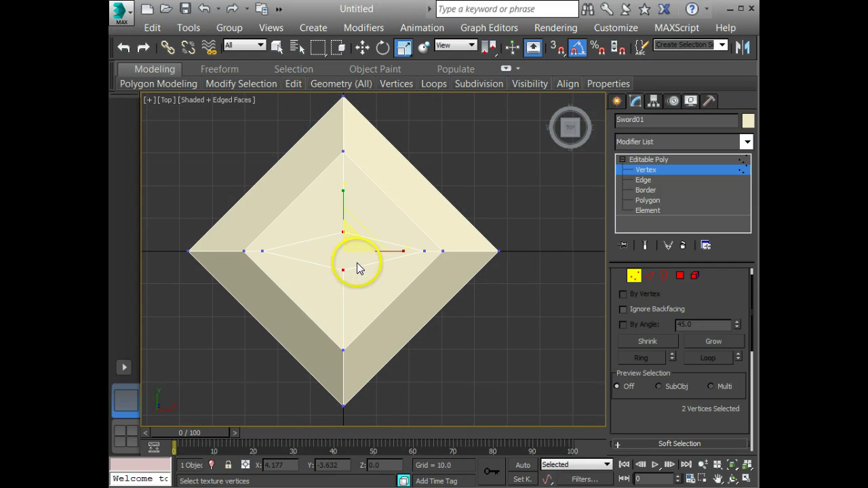
scroll(357, 262, "down", 2)
middle_click_drag(355, 298, 357, 322)
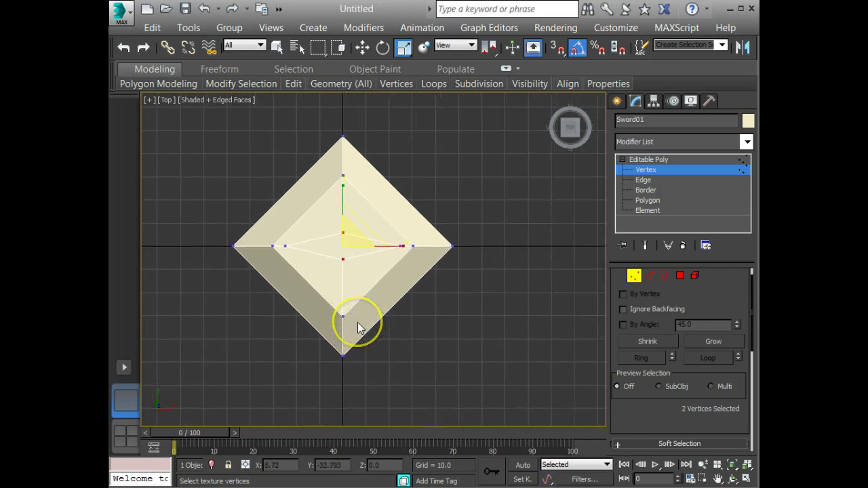
left_click(452, 325)
middle_click_drag(415, 305, 417, 318)
key("p")
scroll(482, 234, "down", 3)
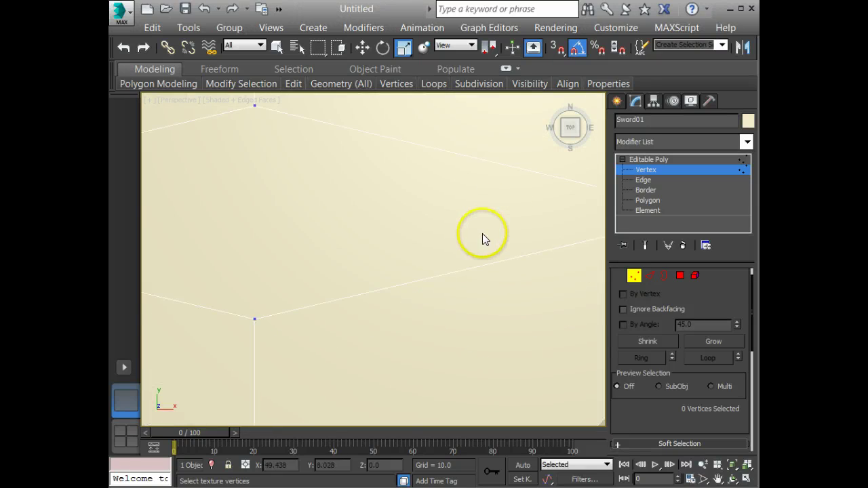
scroll(483, 235, "down", 1)
key("z")
scroll(461, 258, "down", 4)
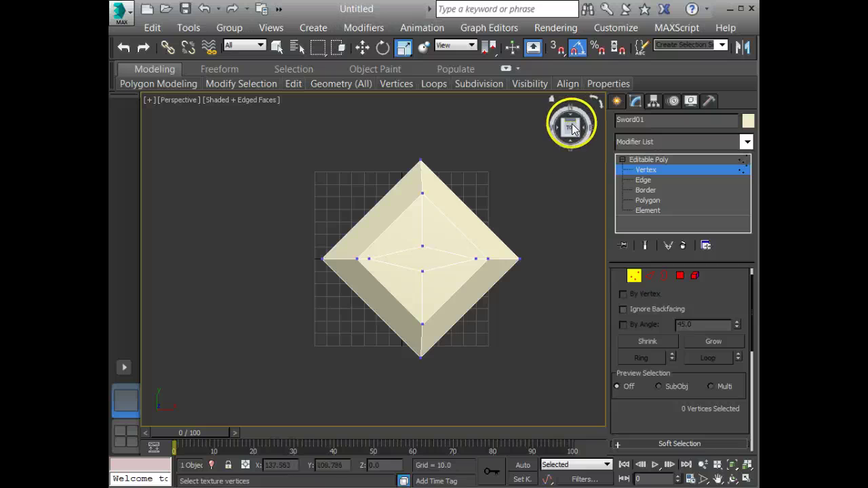
left_click_drag(569, 122, 582, 425)
middle_click_drag(483, 100, 466, 210)
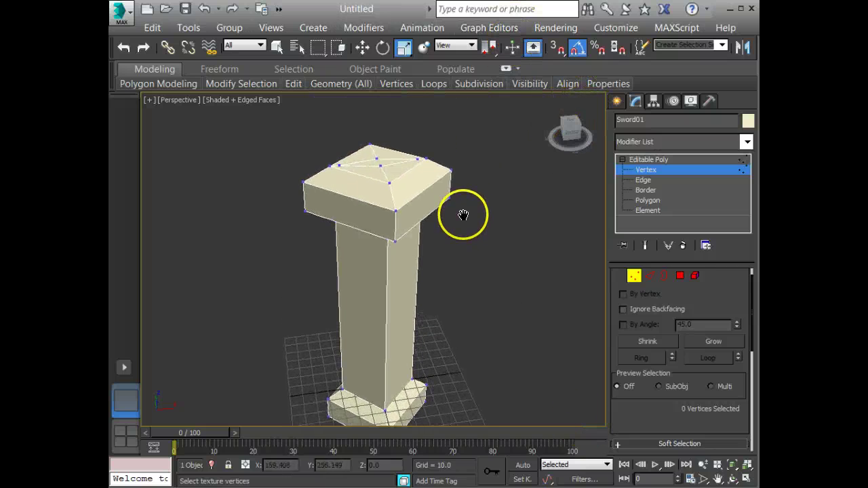
- Extrude the narrow diamond polygon on top of the guard upward by about 310 in the Front view, and hide the grid
left_click(680, 276)
left_click(357, 155)
scroll(441, 237, "down", 4)
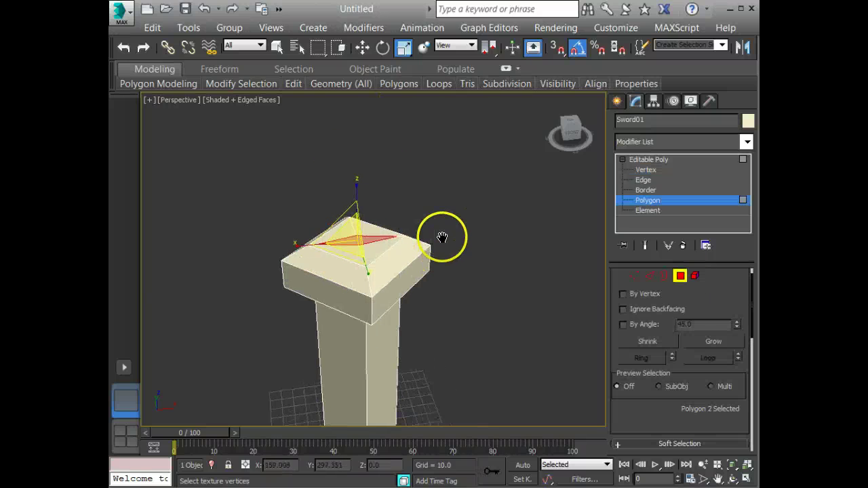
key("f")
scroll(364, 240, "down", 5)
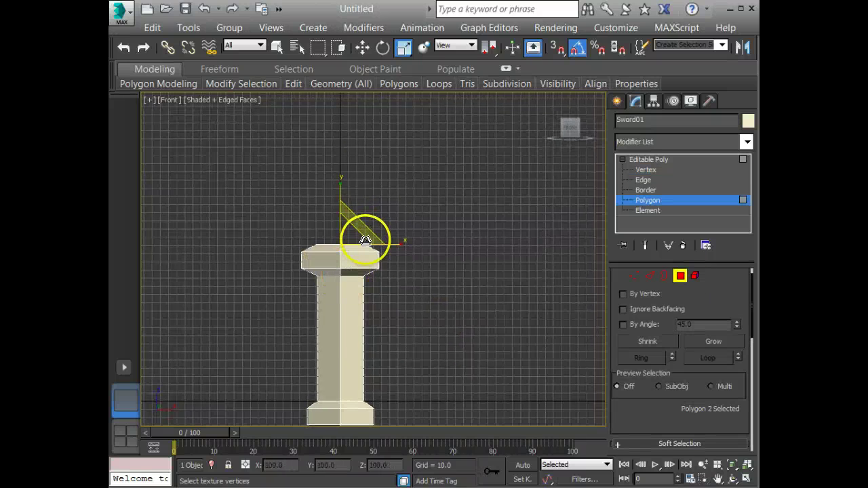
left_click_drag(684, 333, 655, 233)
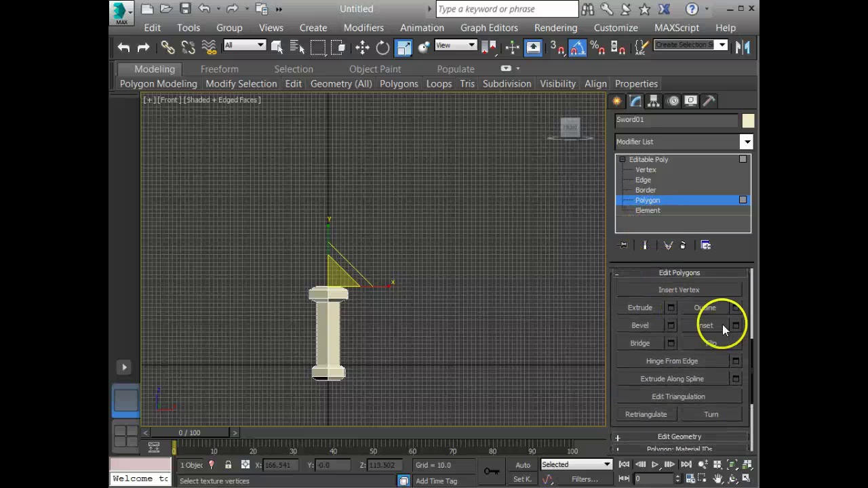
left_click(671, 308)
left_click_drag(440, 286, 453, 167)
key("g")
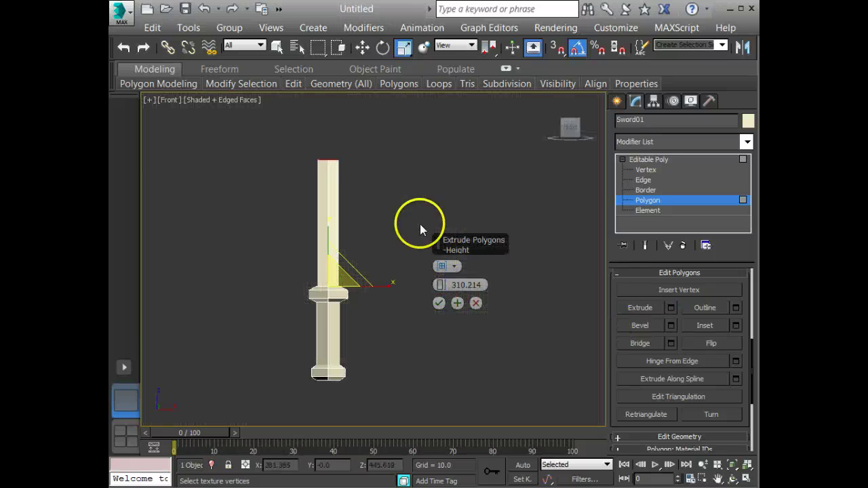
left_click(440, 304)
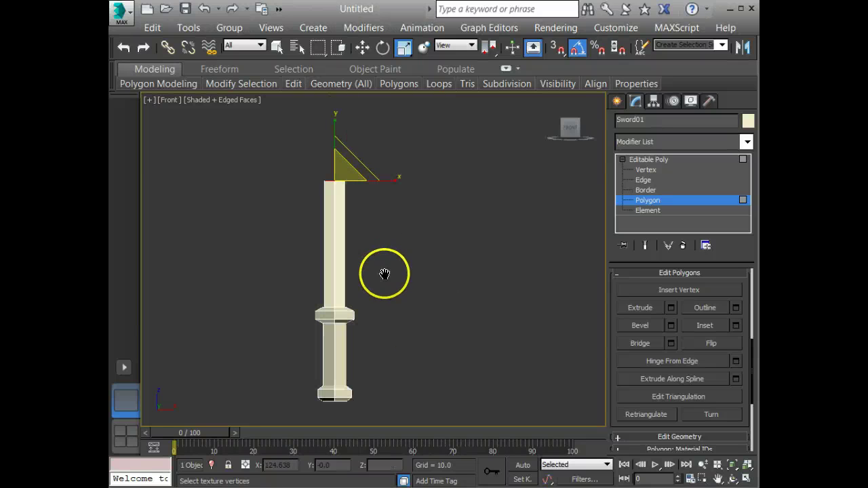
- Lengthen the blade by moving its end polygon straight up to a Z position of about 634.5
middle_click_drag(331, 219, 314, 265)
key("w")
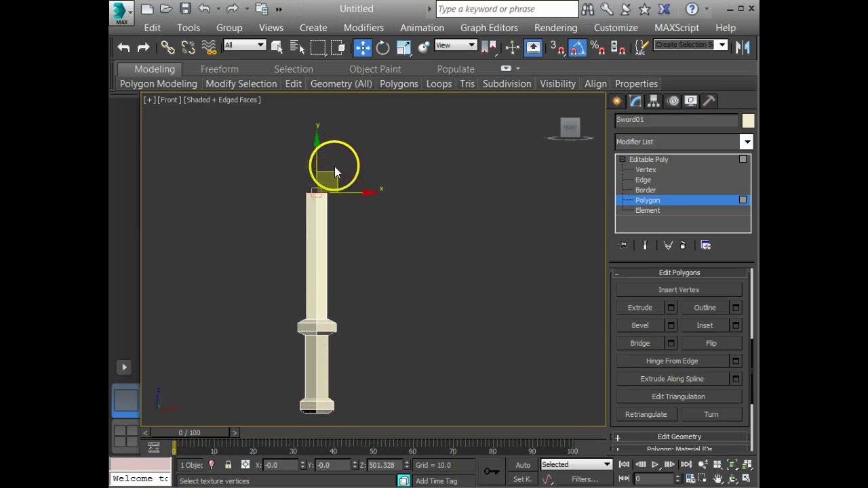
left_click_drag(316, 142, 315, 100)
middle_click_drag(350, 315, 361, 286)
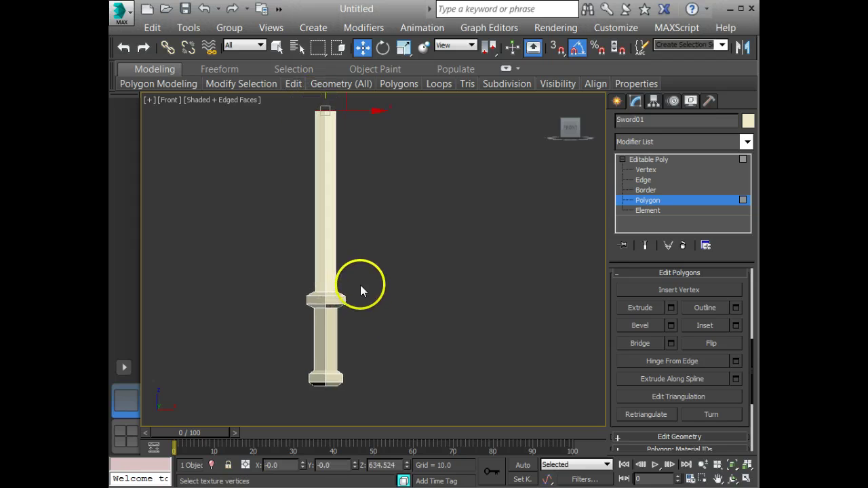
middle_click_drag(349, 319, 329, 331)
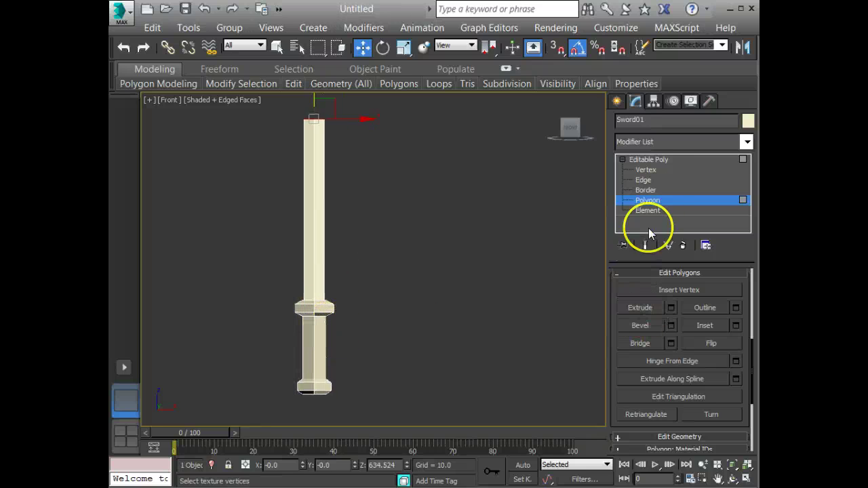
left_click(645, 170)
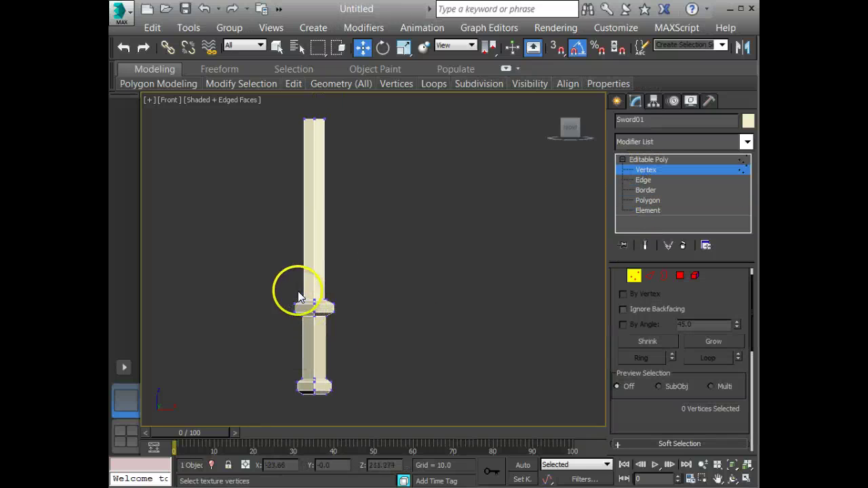
middle_click_drag(322, 341, 322, 331)
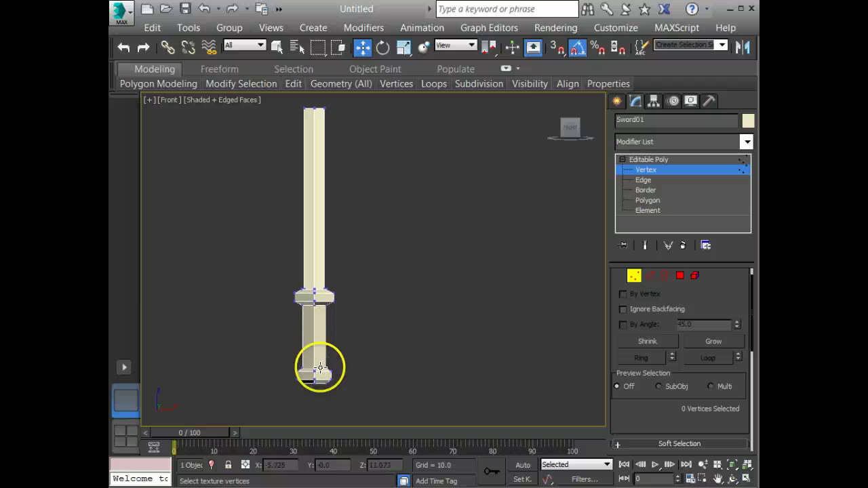
key("e")
left_click_drag(272, 400, 341, 368)
key("r")
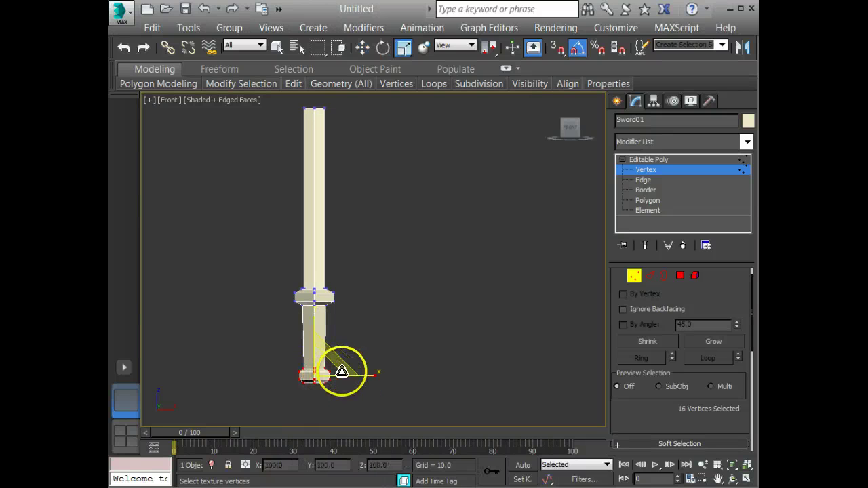
- Scale the handle and pommel polygons uniformly to about 83% and move them straight up until the handle meets the guard
left_click(681, 275)
left_click_drag(405, 407, 261, 332)
left_click_drag(311, 360, 388, 402)
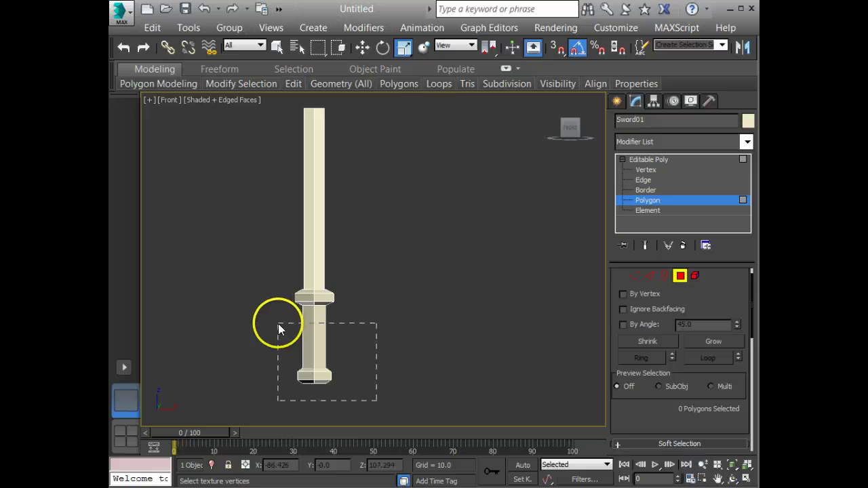
left_click_drag(278, 324, 278, 324)
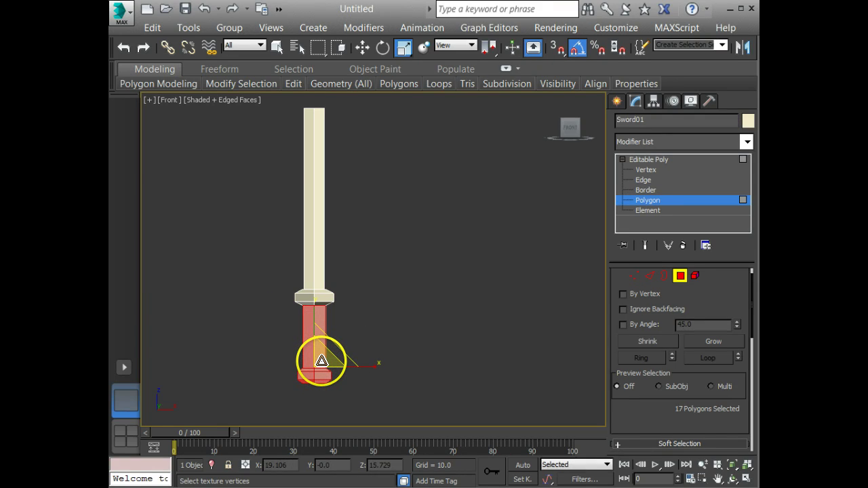
left_click_drag(322, 360, 320, 373)
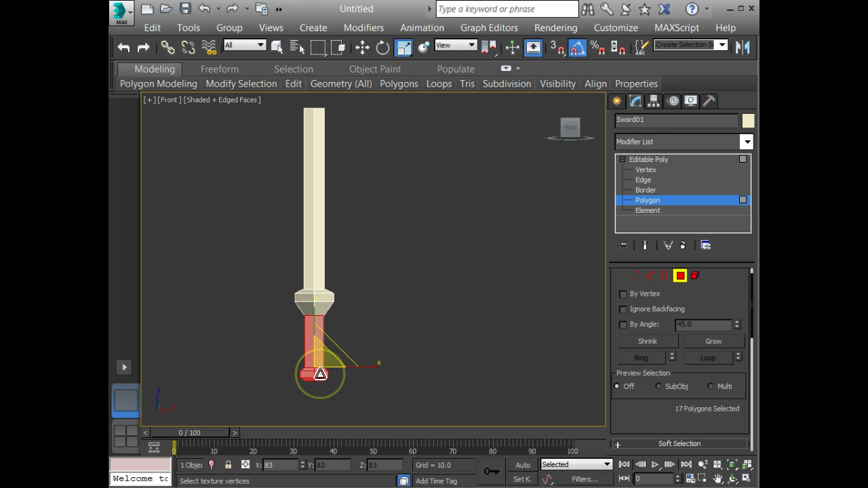
key("w")
left_click_drag(313, 333, 313, 323)
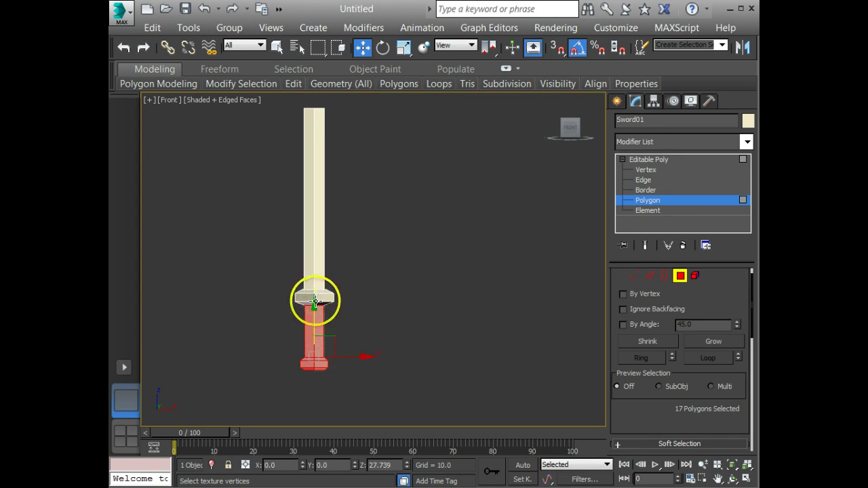
left_click(383, 318)
- Select the guard and blade polygons, scale them uniformly to about 105%, and move them up by about 1.7
middle_click_drag(337, 342, 337, 353)
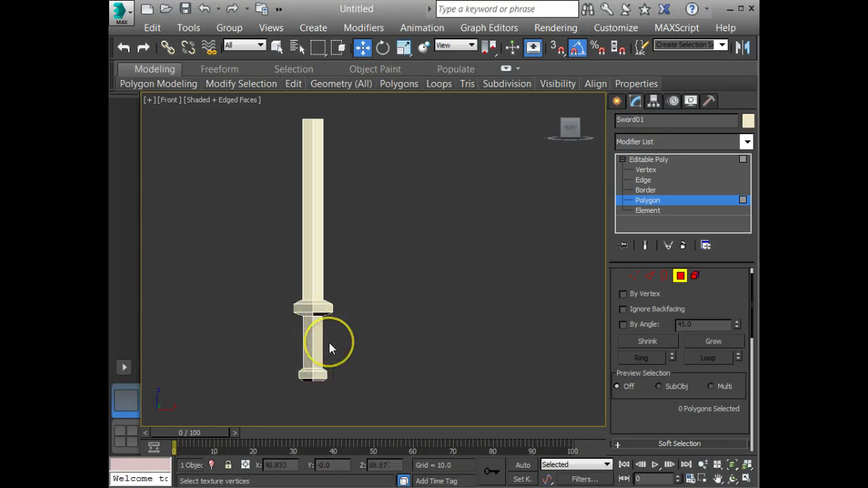
middle_click_drag(329, 300, 333, 303)
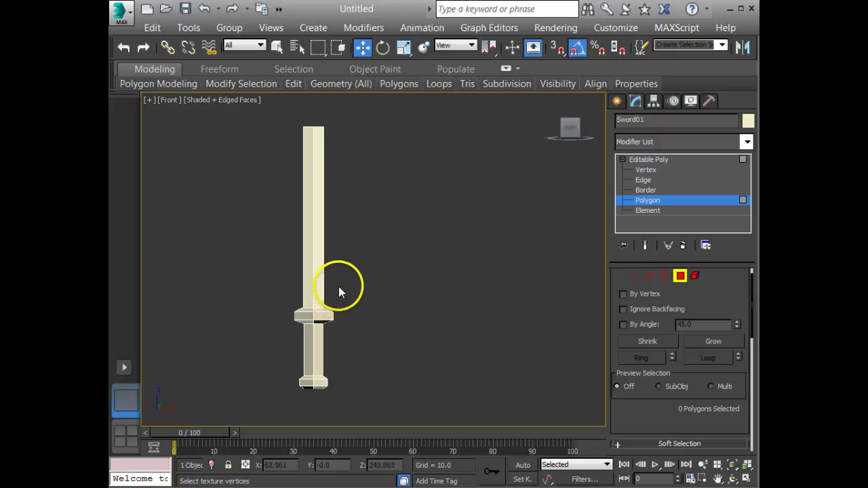
left_click_drag(340, 283, 293, 321)
key("e")
key("r")
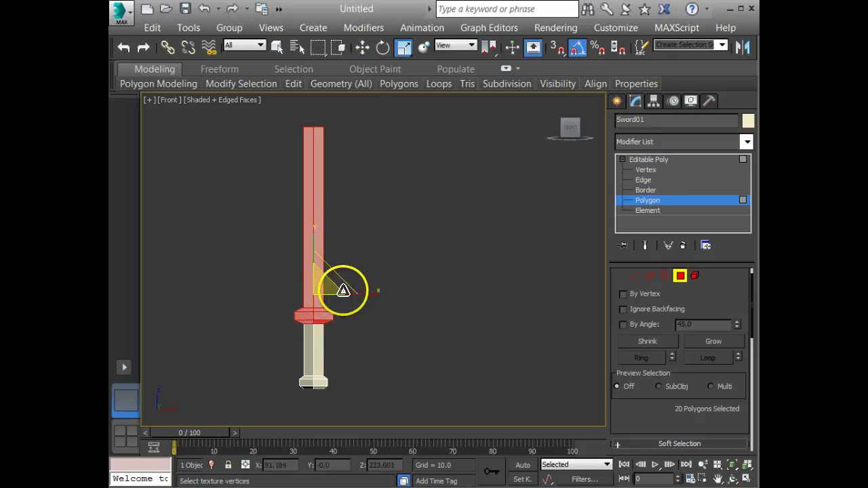
left_click_drag(318, 291, 331, 322)
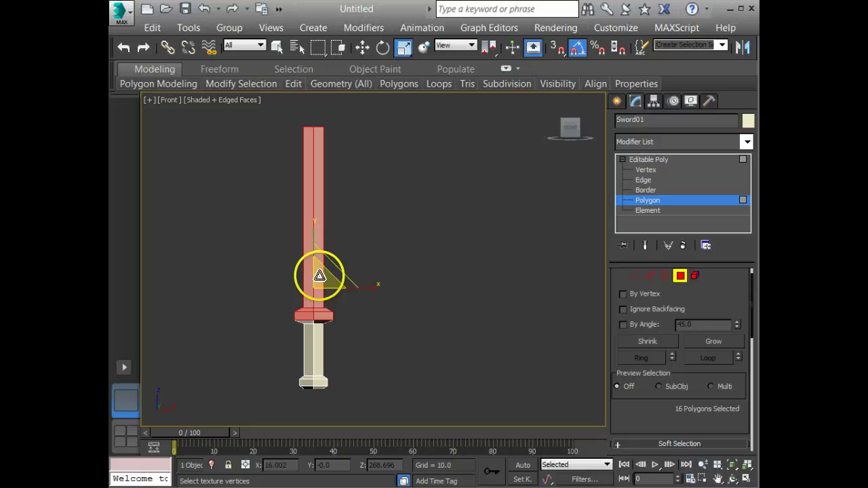
left_click_drag(321, 274, 322, 273)
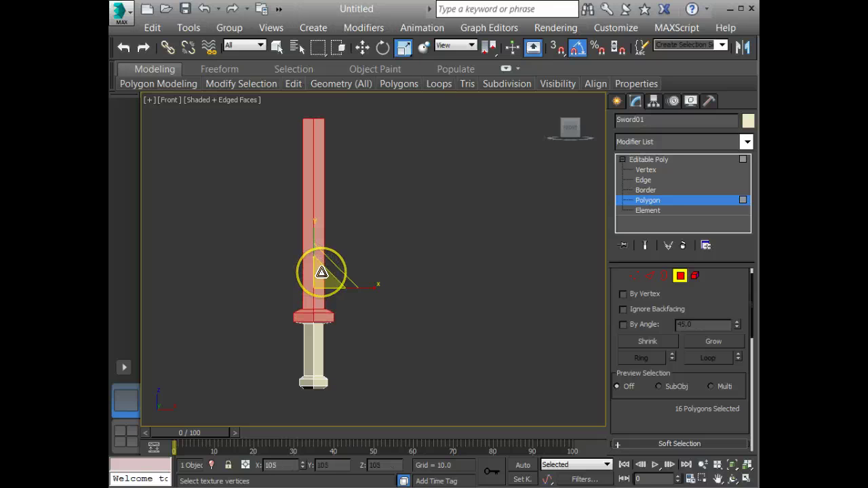
key("w")
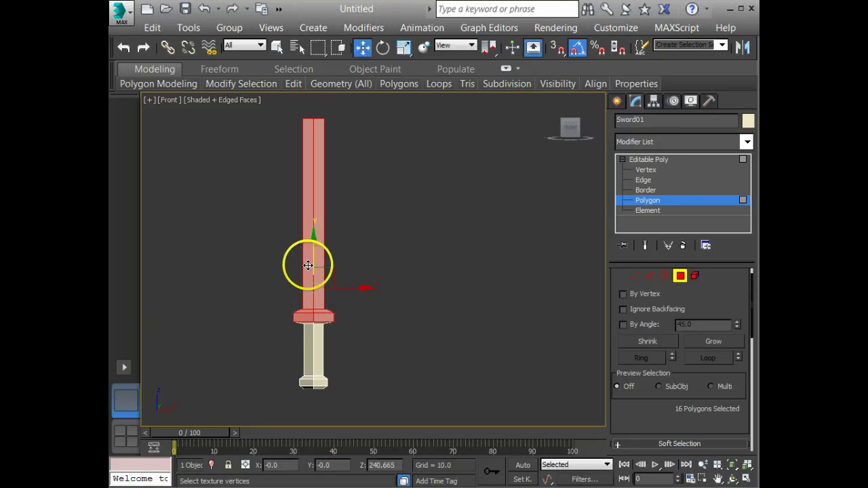
left_click_drag(312, 255, 312, 255)
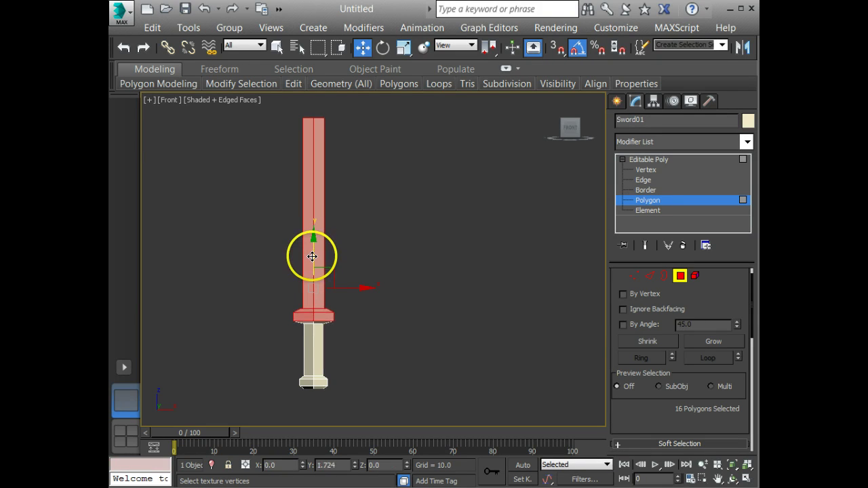
- Lengthen the handle by moving the pommel's vertices straight down to a Z position of about -19
left_click(633, 275)
left_click(362, 258)
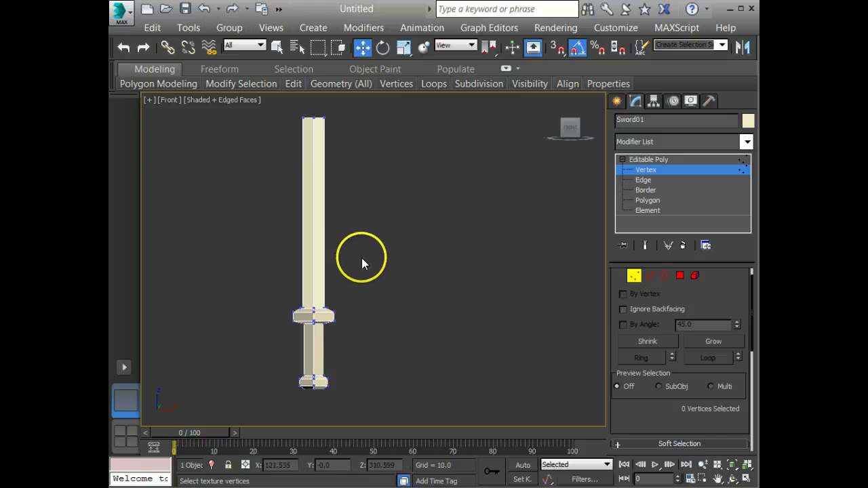
middle_click_drag(348, 355, 341, 333)
left_click_drag(344, 392, 261, 337)
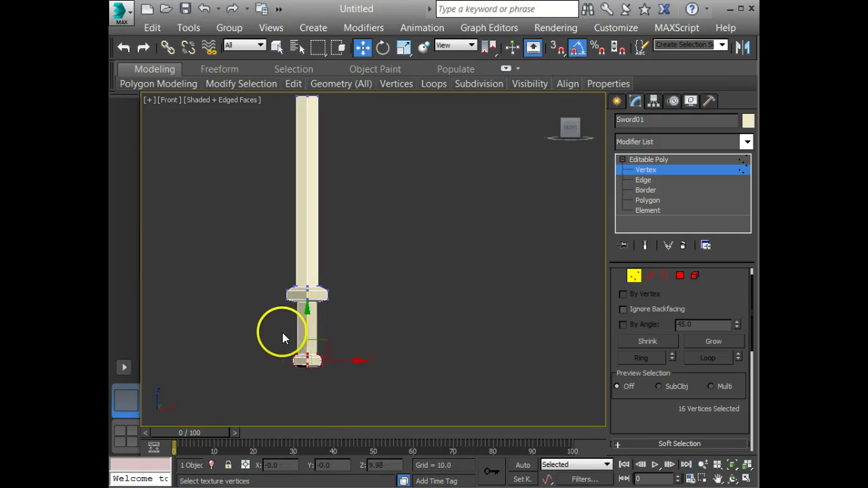
left_click_drag(306, 319, 306, 331)
middle_click_drag(368, 276, 368, 309)
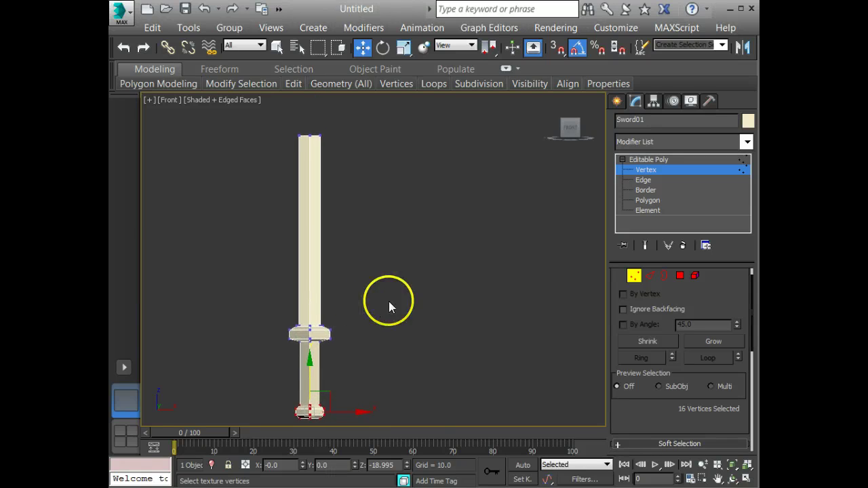
- Select all of the sword's vertices in the Front view and scale them down slightly
left_click(681, 276)
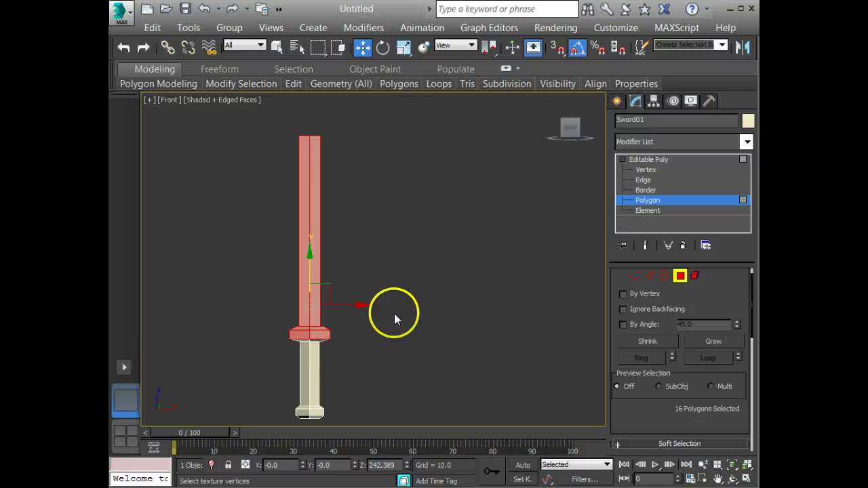
middle_click_drag(394, 313, 415, 302)
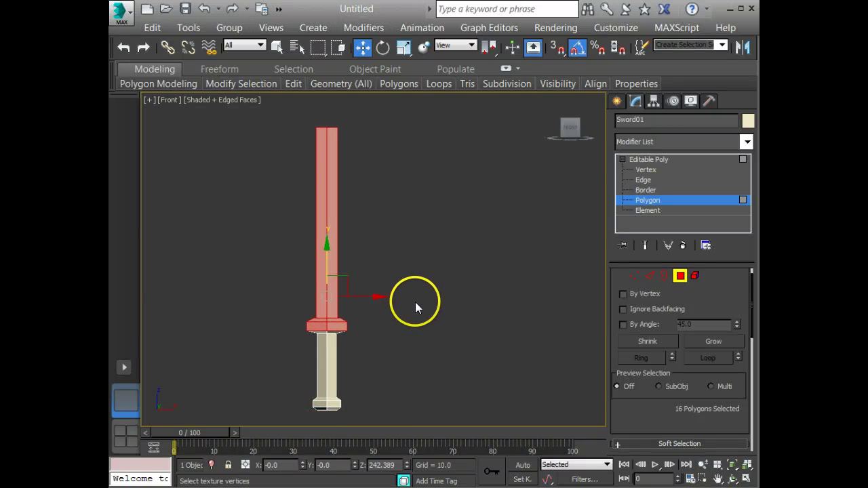
left_click(635, 276)
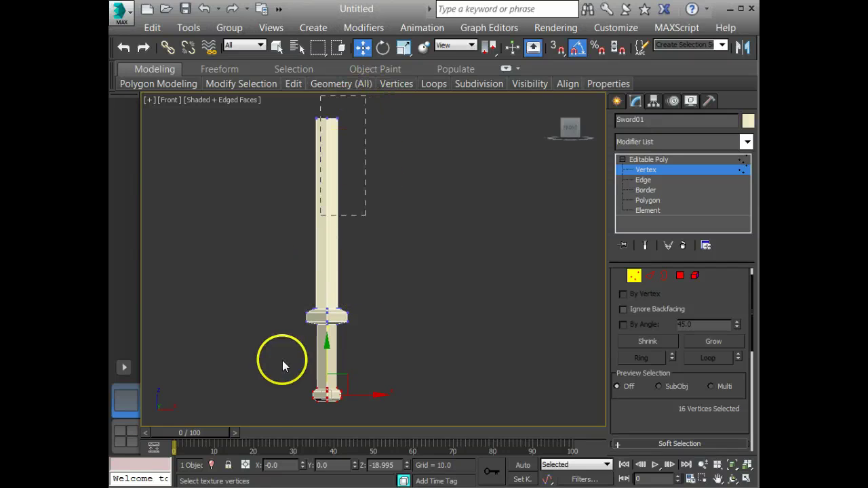
left_click_drag(264, 409, 278, 409)
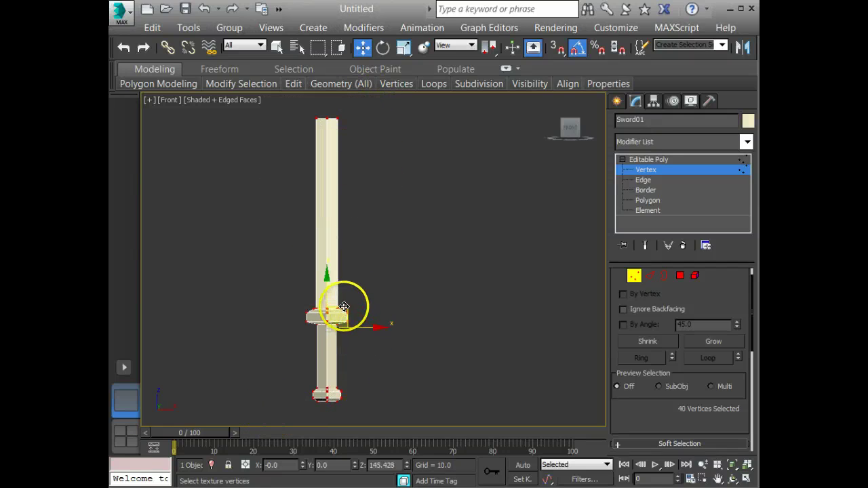
key("e")
key("r")
left_click_drag(335, 316, 337, 321)
key("w")
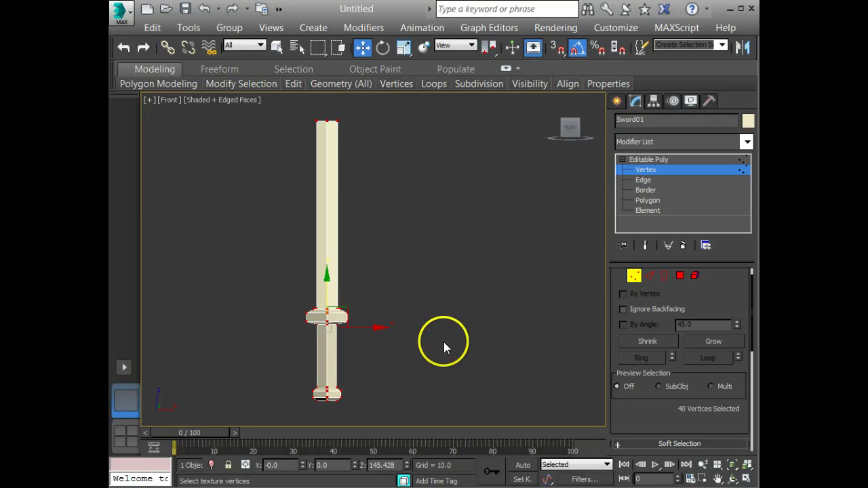
- Shorten the blade by moving its four end vertices straight down to a Z position of about 570.7
left_click(443, 342)
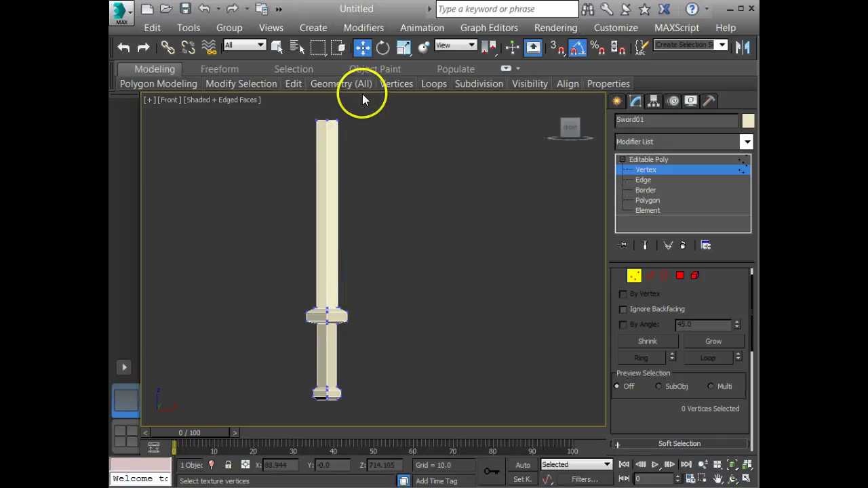
left_click_drag(314, 134, 294, 149)
left_click_drag(327, 96, 328, 152)
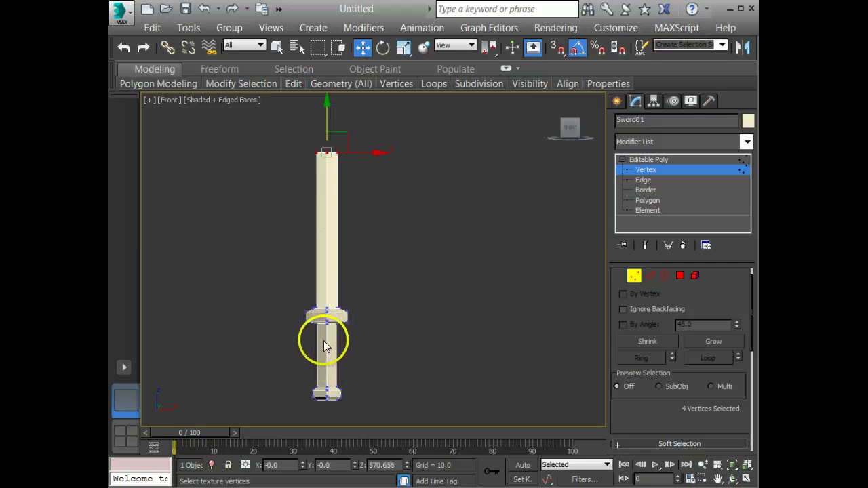
- Select the guard's outermost vertices on both sides in the Front view and scale them inward along X to narrow the guard
scroll(323, 341, "up", 2)
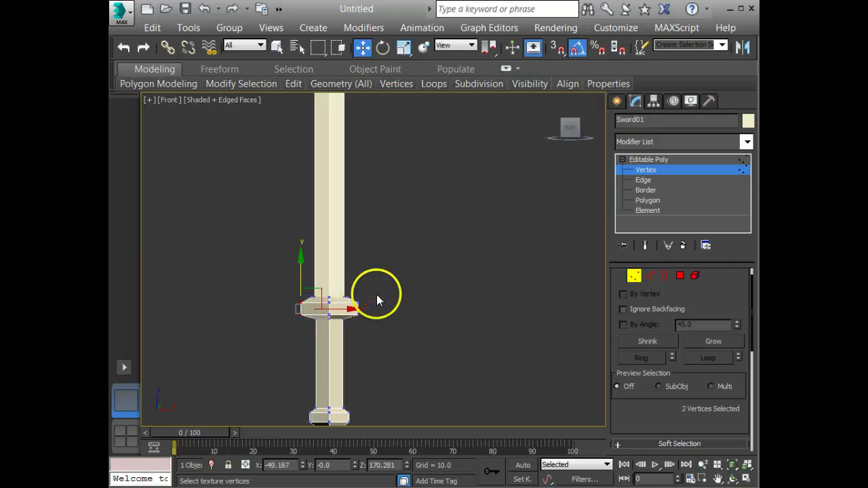
left_click_drag(376, 294, 354, 320, "ctrl")
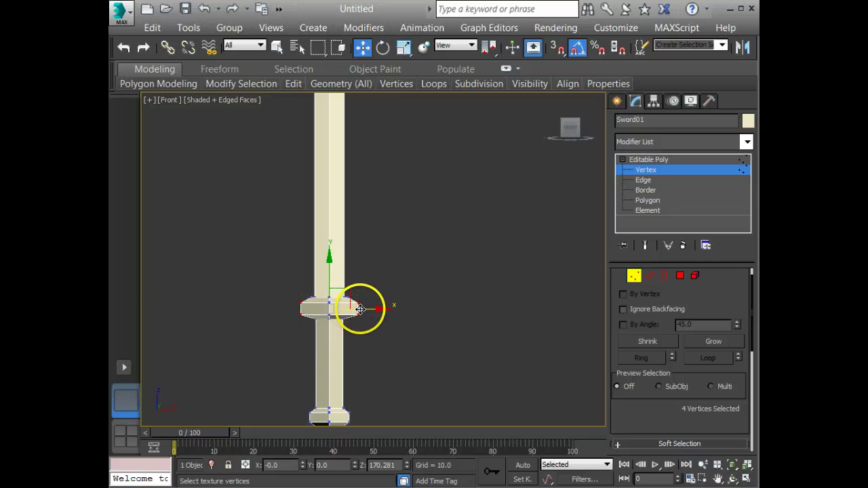
key("r")
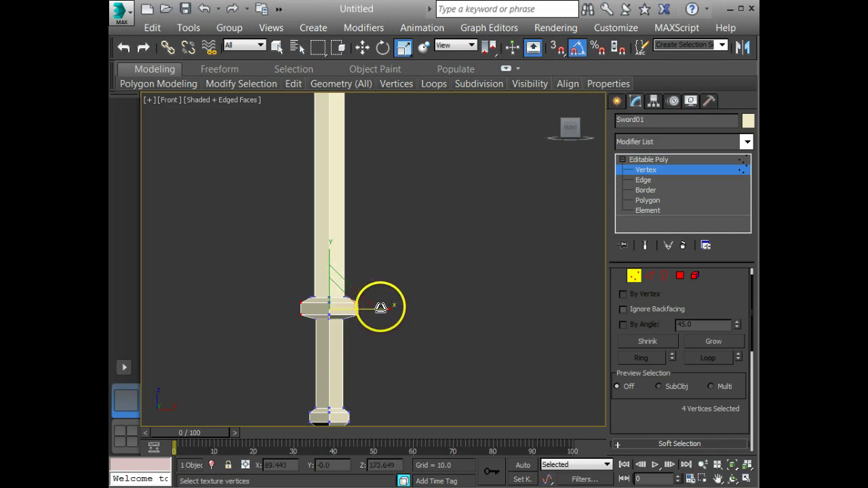
left_click_drag(380, 309, 380, 309)
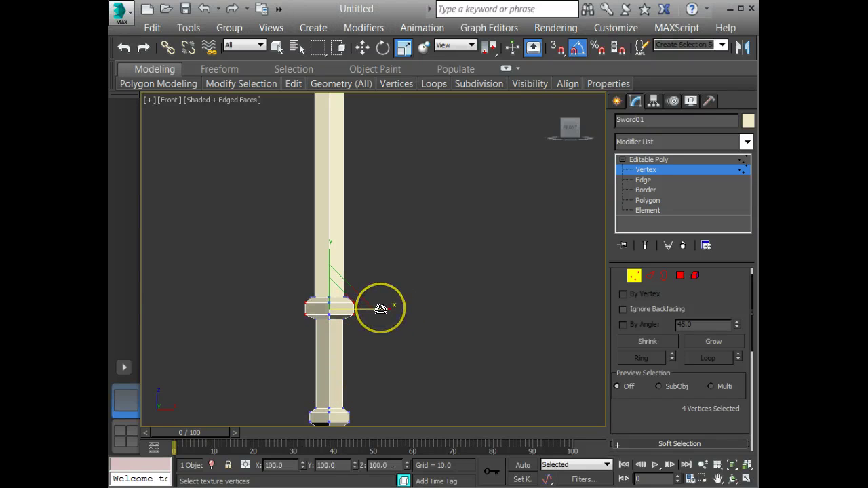
- Select the vertices at the guard's other two opposite corners, front and back, in the Perspective view
middle_click_drag(386, 382, 401, 333)
key("p")
scroll(400, 333, "down", 3)
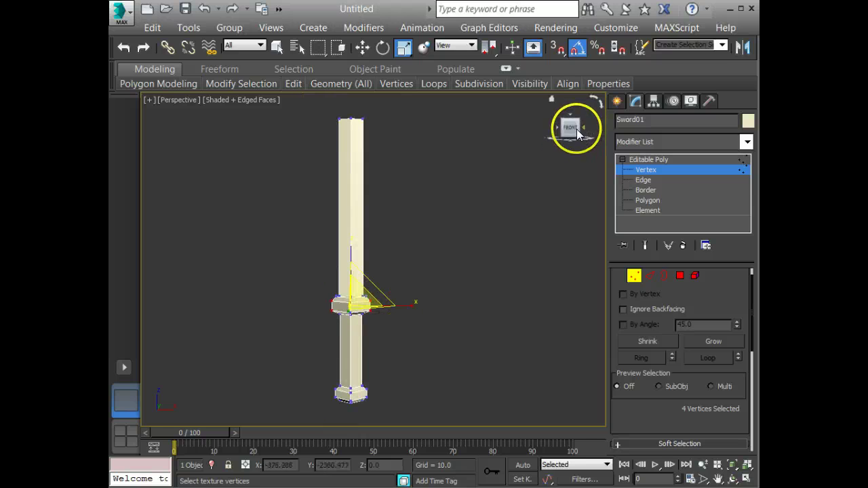
left_click_drag(576, 129, 519, 154)
scroll(469, 263, "up", 3)
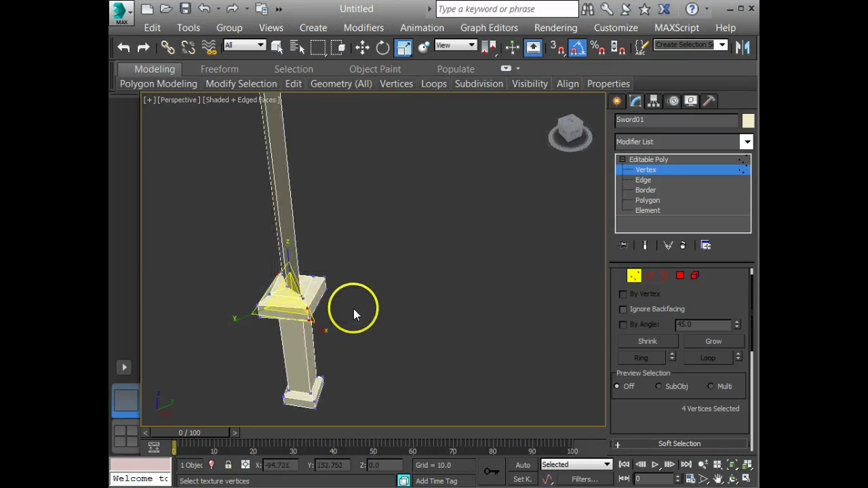
middle_click_drag(352, 310, 381, 312)
left_click(353, 274)
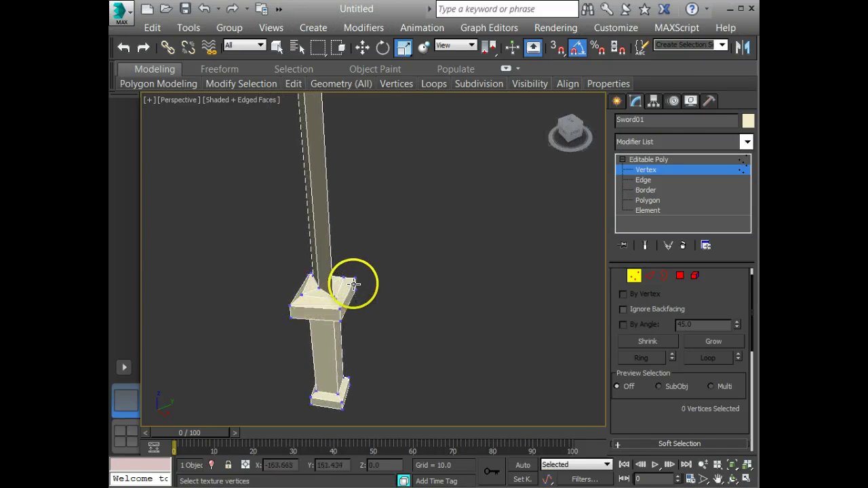
left_click_drag(359, 307, 350, 305)
left_click_drag(295, 334, 287, 306, "ctrl")
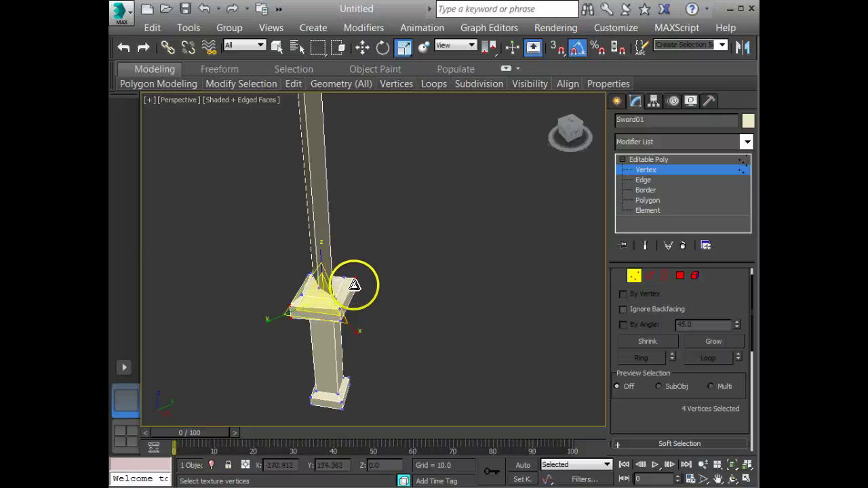
- Scale the selected guard corner vertices horizontally inward in the Left view to reduce the guard's depth
key("l")
middle_click_drag(427, 294, 392, 310)
key("e")
key("r")
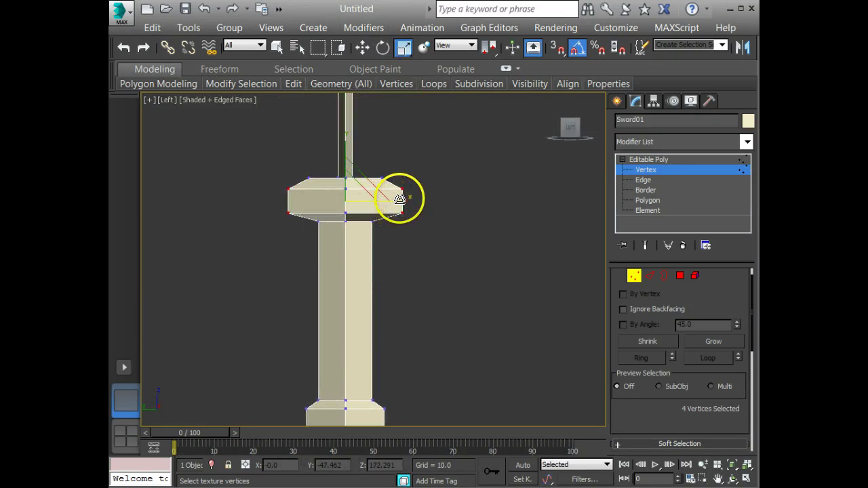
left_click_drag(399, 199, 391, 200)
scroll(401, 222, "down", 2)
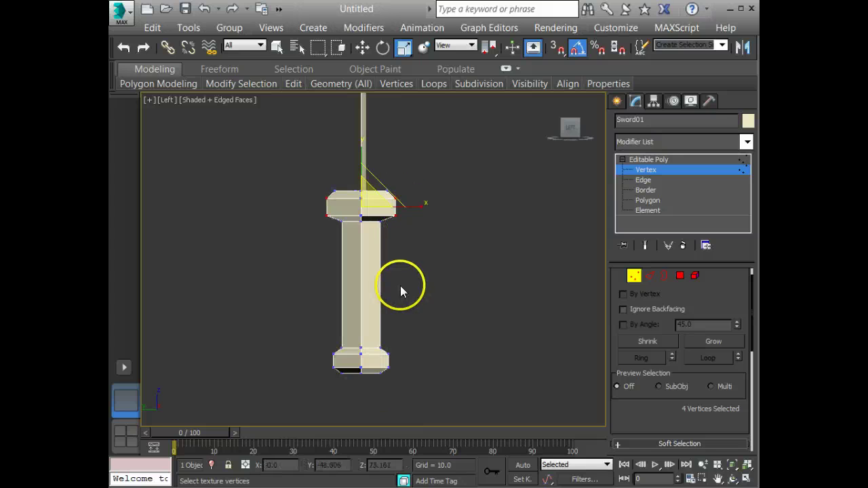
middle_click_drag(400, 279, 354, 314)
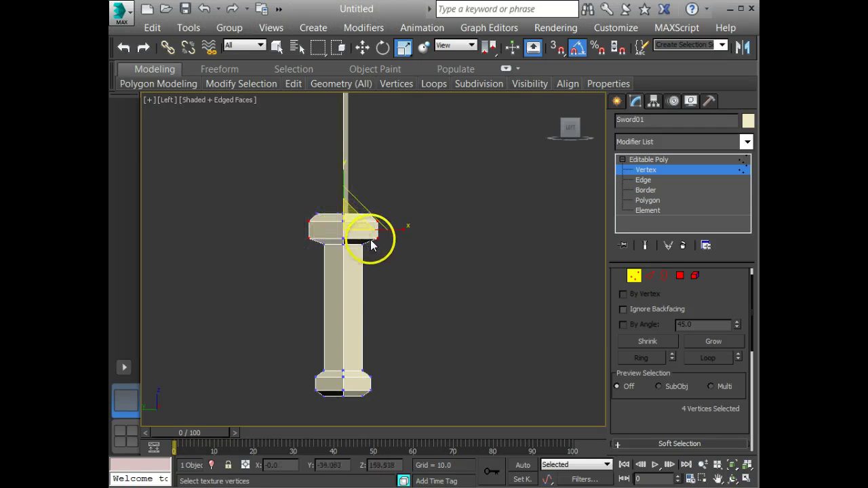
left_click_drag(403, 228, 400, 229)
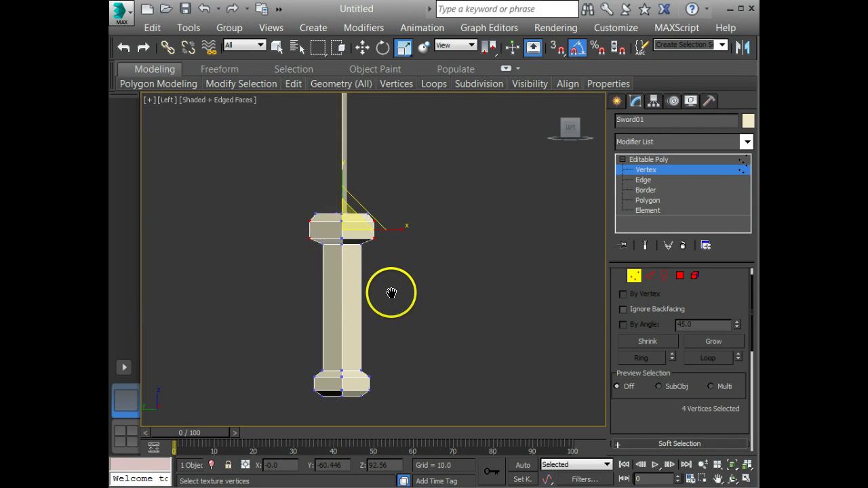
- Clear the current polygon selection and select the single end-cap polygon at the tip of the blade
key("f")
scroll(373, 250, "down", 2)
middle_click_drag(373, 253, 392, 277)
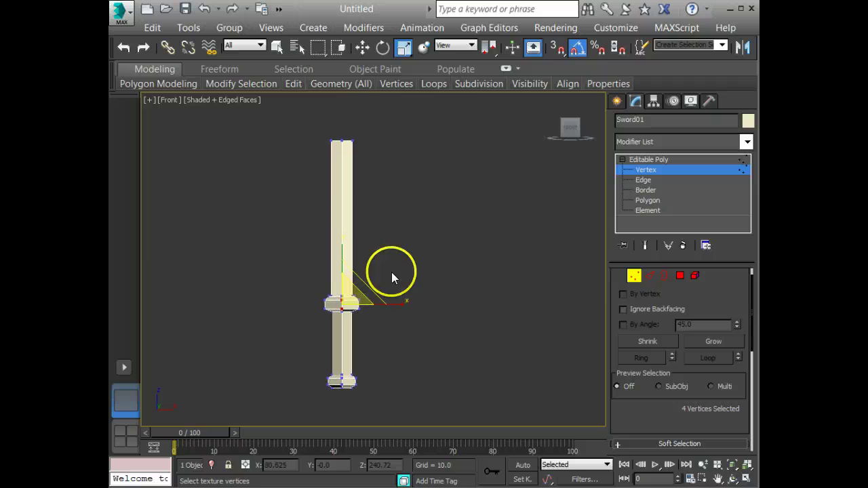
middle_click_drag(388, 238, 395, 262)
key("4")
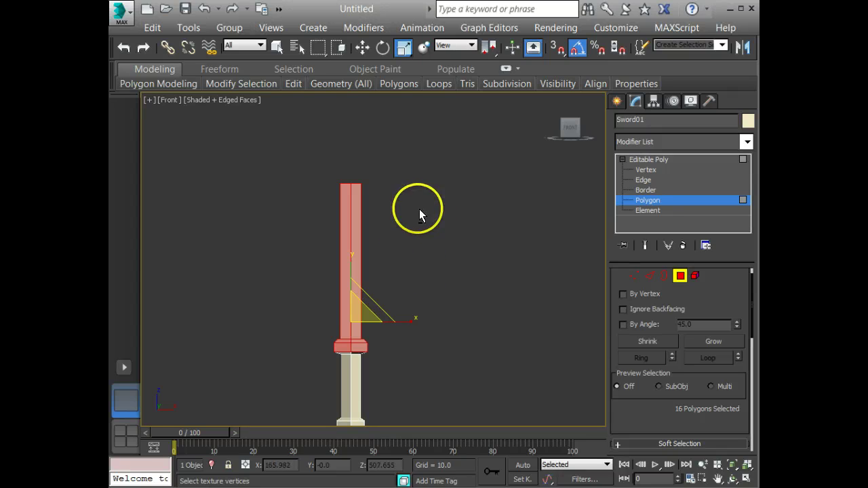
middle_click_drag(419, 212, 434, 235)
left_click(473, 194)
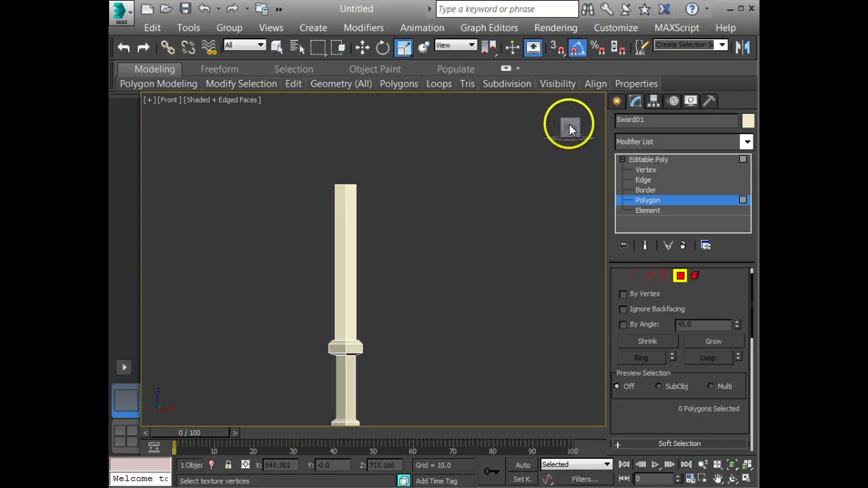
left_click_drag(588, 146, 594, 149)
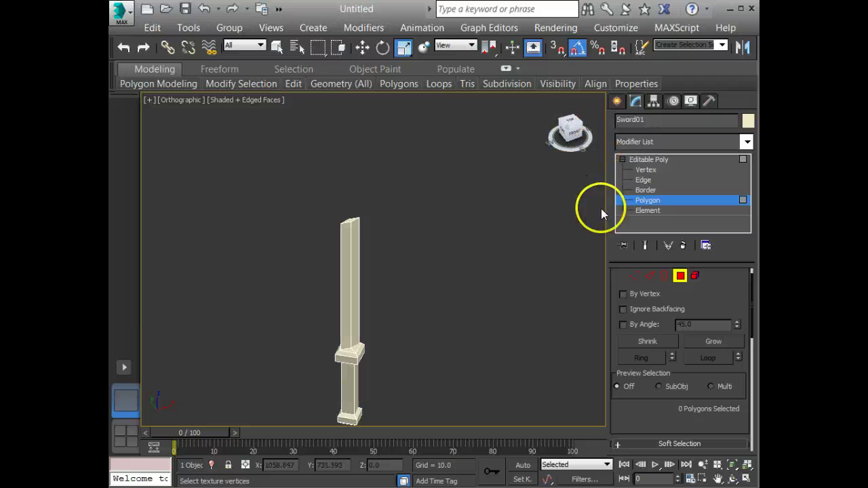
scroll(350, 225, "up", 5)
left_click(349, 223)
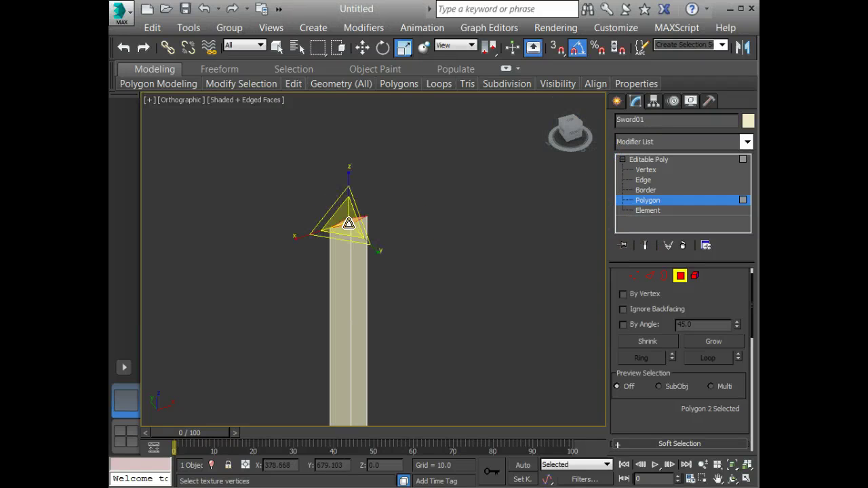
middle_click_drag(384, 299, 404, 316)
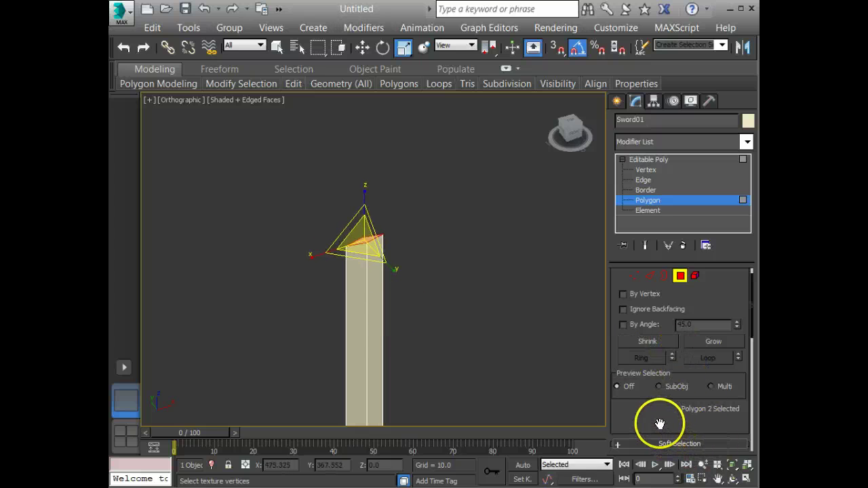
- Extrude the blade's end polygon upward by a short segment for the point
left_click_drag(658, 417, 657, 242)
left_click(671, 310)
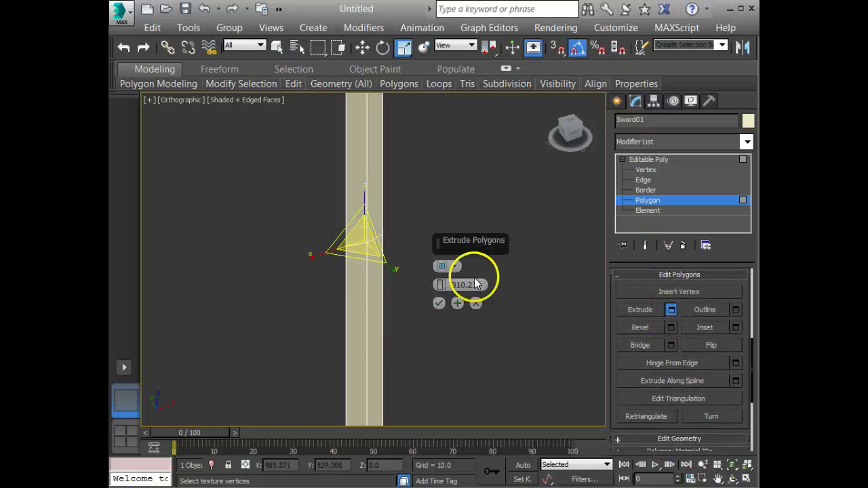
left_click_drag(441, 285, 458, 463)
left_click(439, 303)
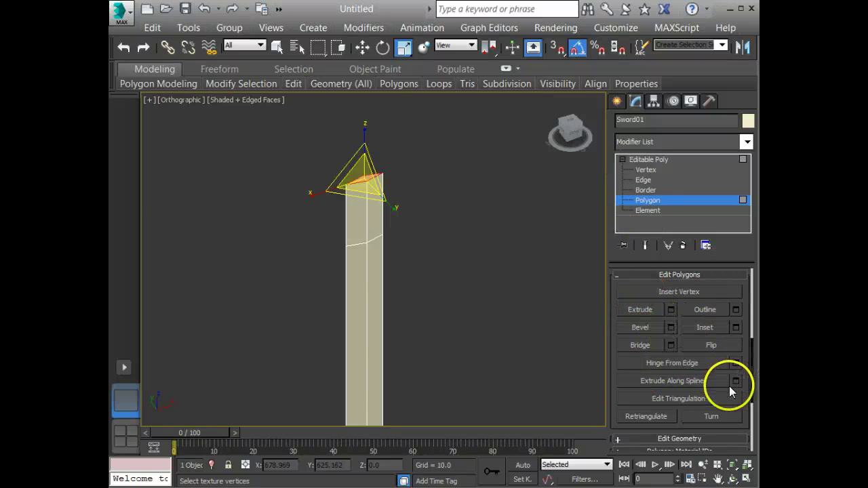
- Select the four vertices at the blade's extruded end and collapse them into a single pointed tip
left_click_drag(744, 405, 739, 481)
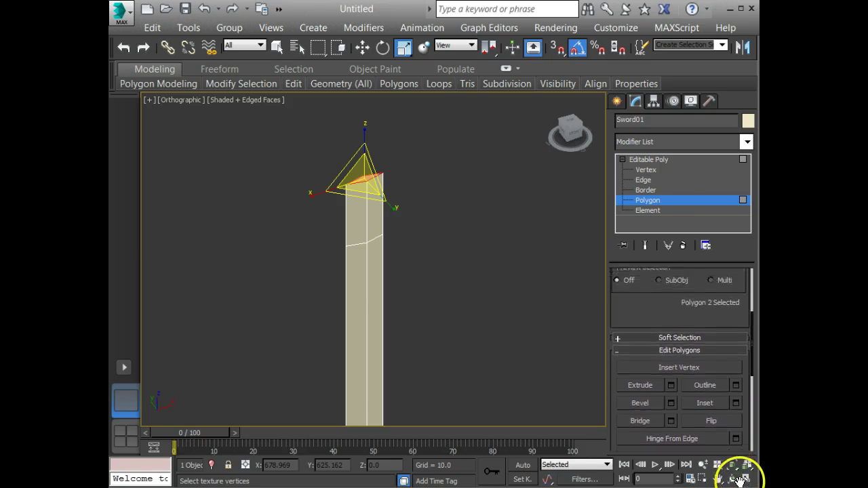
left_click(646, 171)
scroll(732, 407, "down", 2)
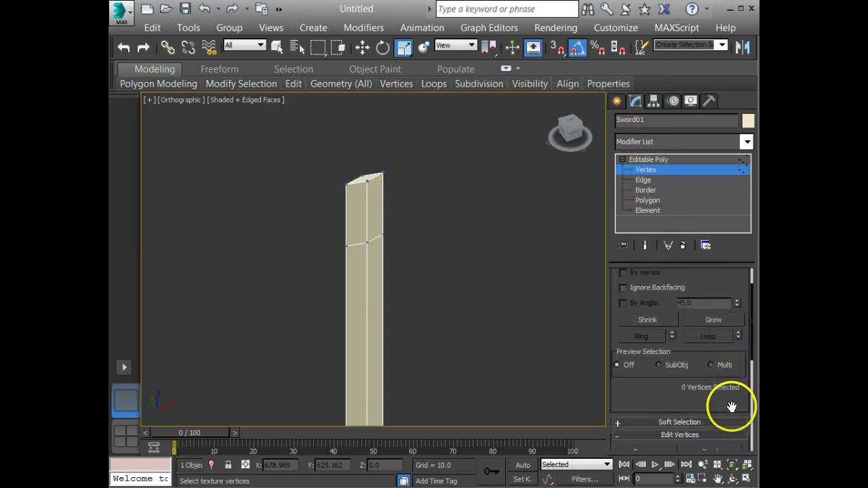
left_click_drag(731, 407, 723, 190)
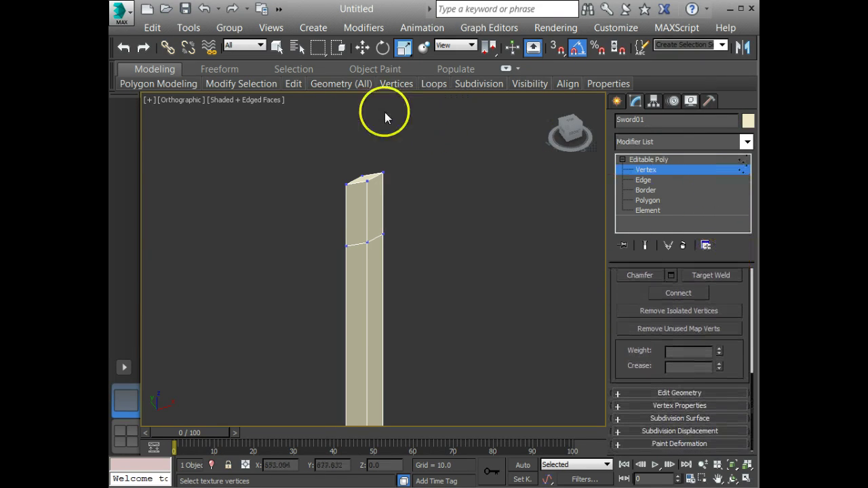
left_click_drag(342, 191, 337, 189)
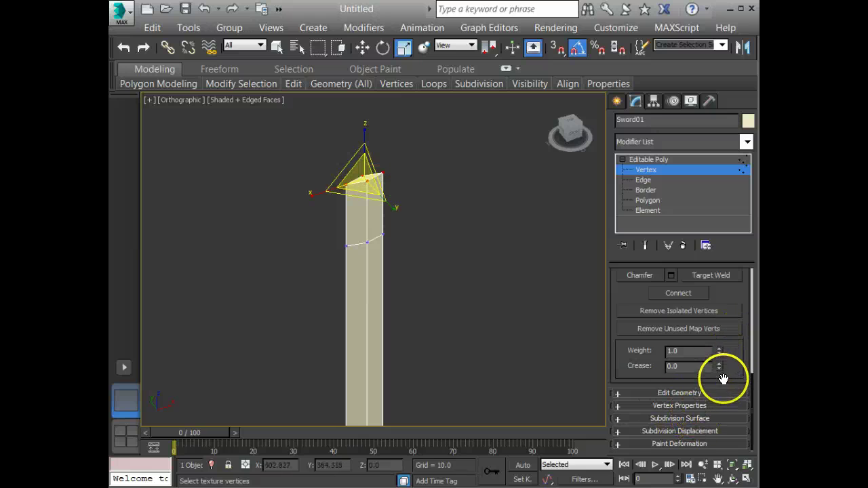
mouse_move(730, 296)
left_mouse_down()
mouse_move(731, 367)
mouse_move(730, 292)
left_mouse_up()
left_click(666, 393)
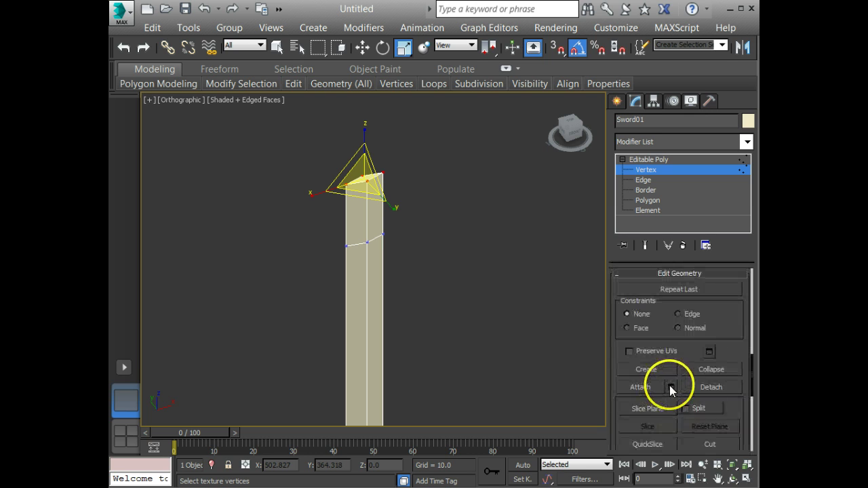
left_click(711, 369)
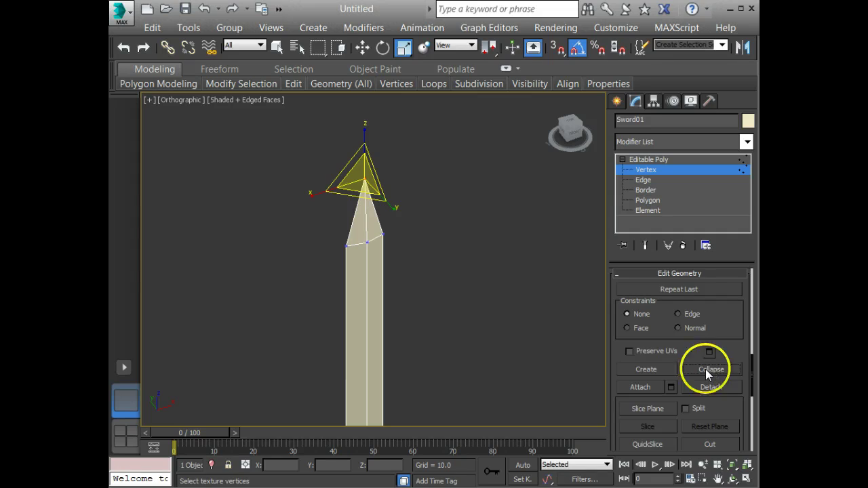
- Select the outer vertices of two opposite guard corners that lie along the Y axis
scroll(429, 323, "down", 5)
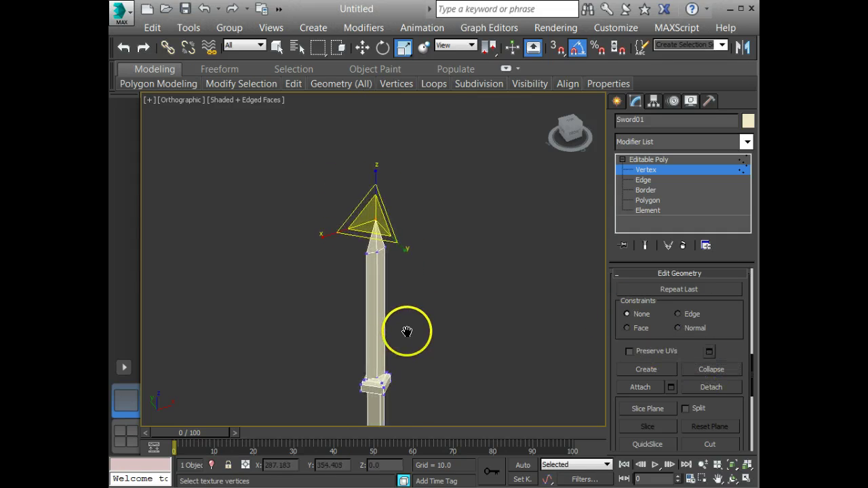
scroll(407, 367, "down", 2)
middle_click_drag(403, 365, 450, 343)
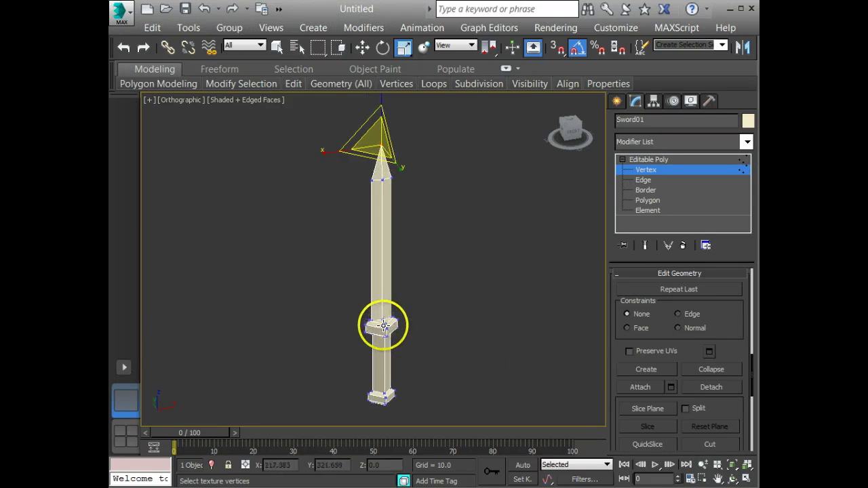
key("ctrl+z")
key("z")
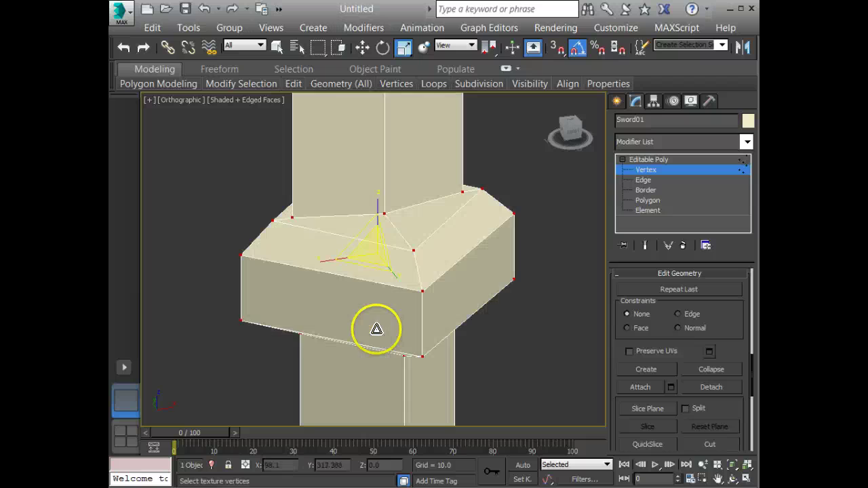
scroll(466, 344, "down", 2)
middle_click_drag(457, 358, 507, 352)
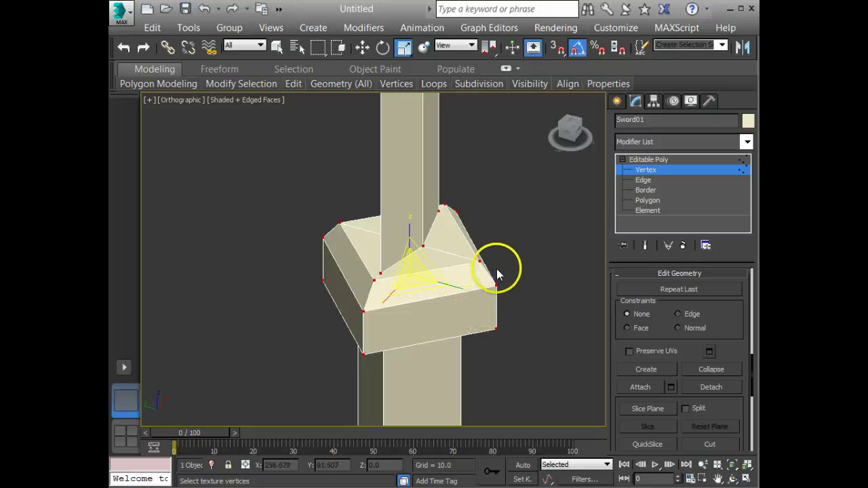
left_click(479, 261)
key("w")
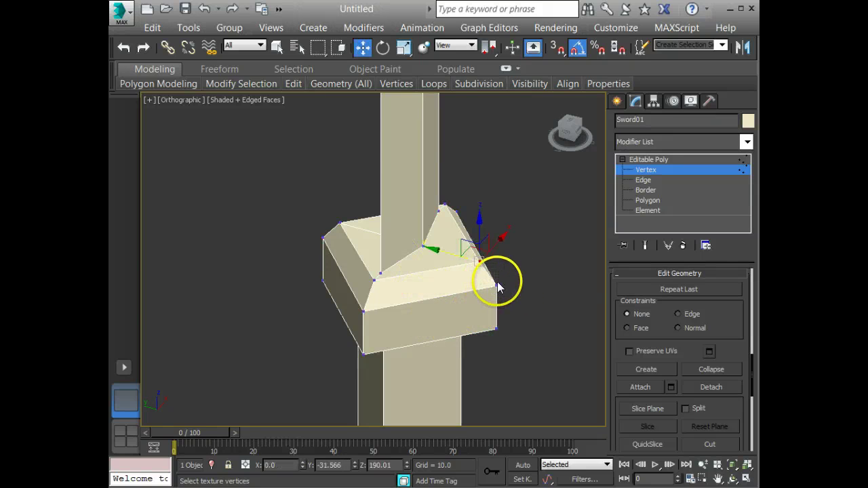
left_click(495, 329, "ctrl")
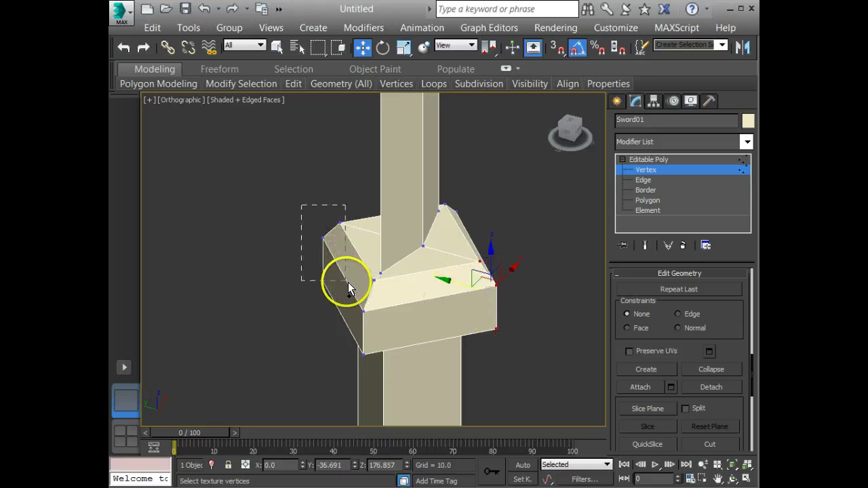
left_click_drag(348, 282, 348, 282, "ctrl")
- Scale the selected guard corner vertices slightly inward along Y to reduce the guard's depth
key("e")
key("r")
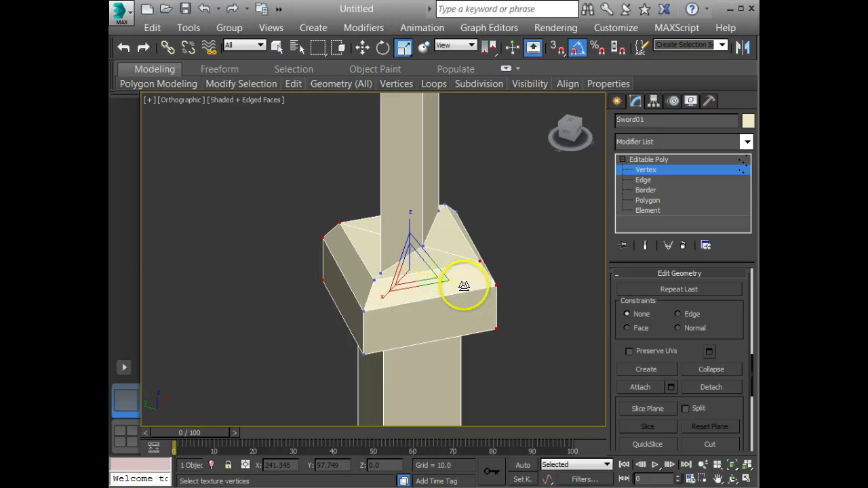
mouse_move(464, 285)
left_mouse_down()
mouse_move(438, 287)
mouse_move(465, 291)
mouse_move(456, 283)
left_mouse_up()
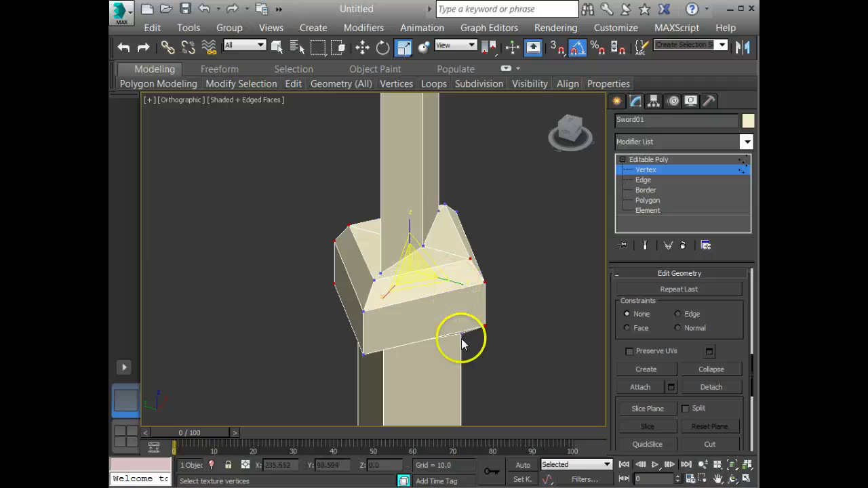
- Examine the whole sword's proportions from the Front view and from an angle
key("w")
middle_click_drag(458, 350, 429, 312)
scroll(449, 338, "down", 2)
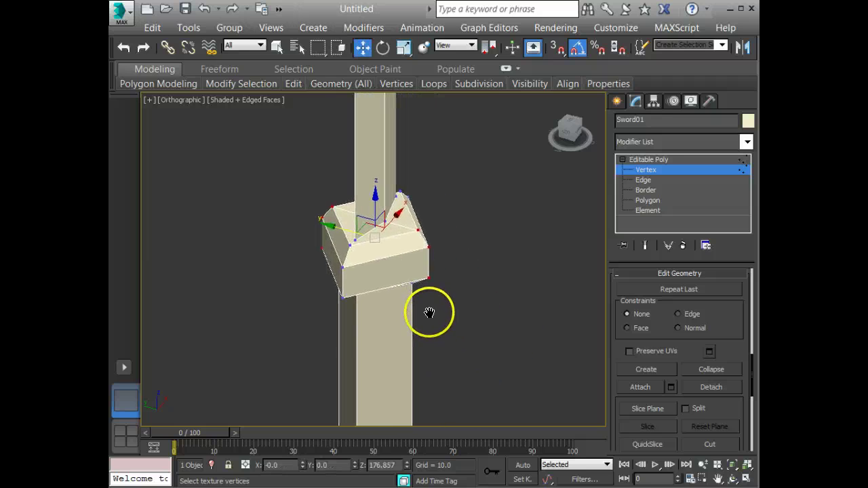
left_click_drag(572, 128, 551, 136)
key("f")
middle_click_drag(452, 262, 451, 257)
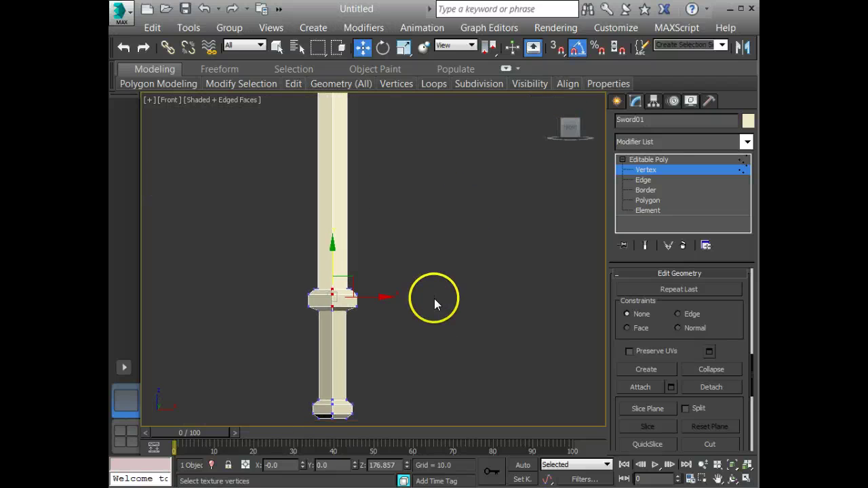
scroll(434, 293, "down", 2)
middle_click_drag(434, 292, 432, 313)
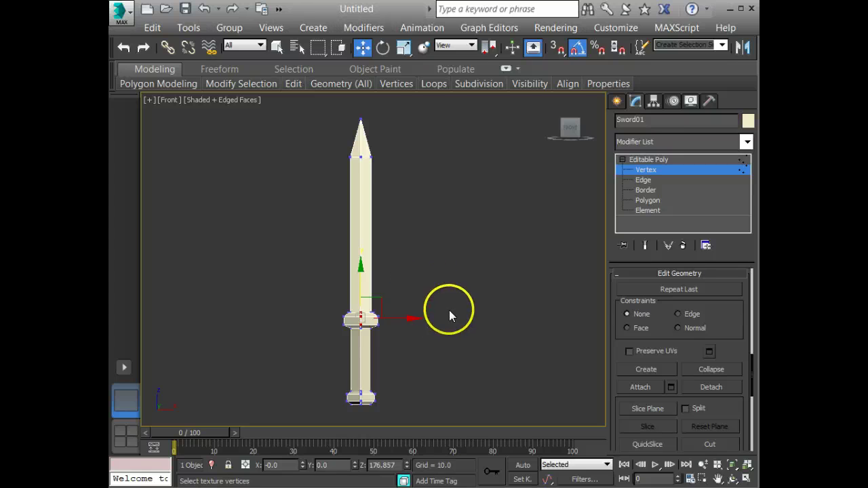
left_click(576, 213)
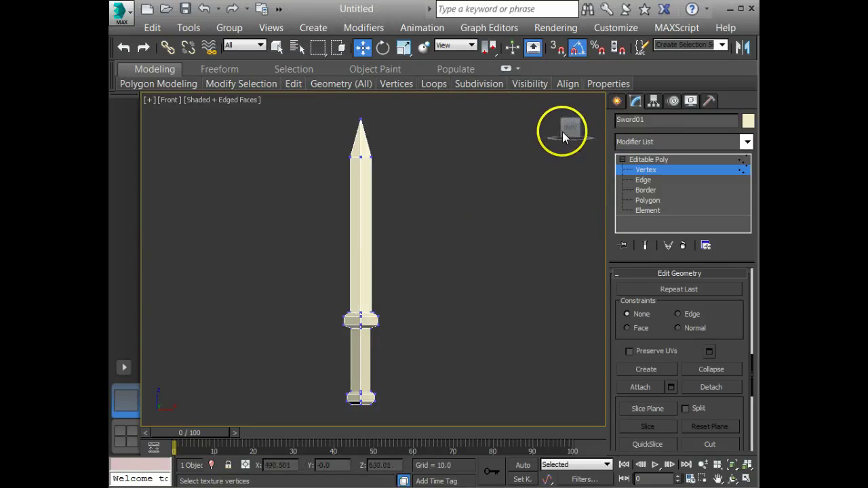
left_click_drag(590, 135, 573, 129)
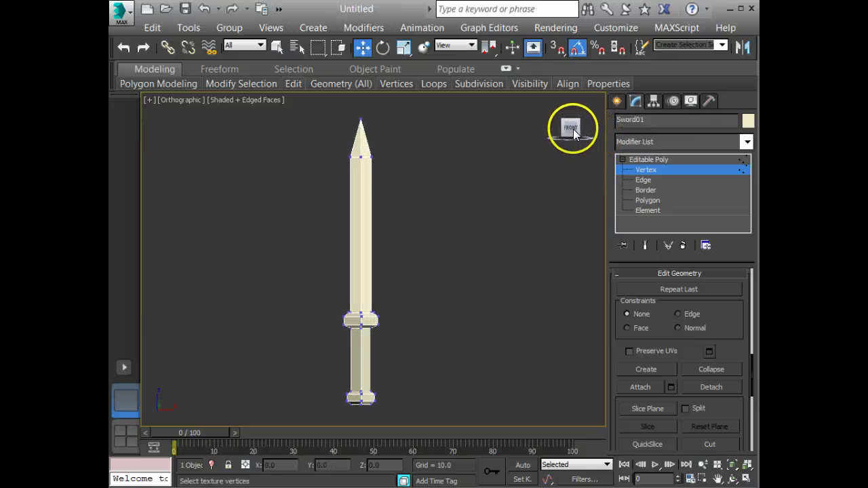
- Select the handle's four side polygons and scale them down to make the grip thinner
left_click(648, 201)
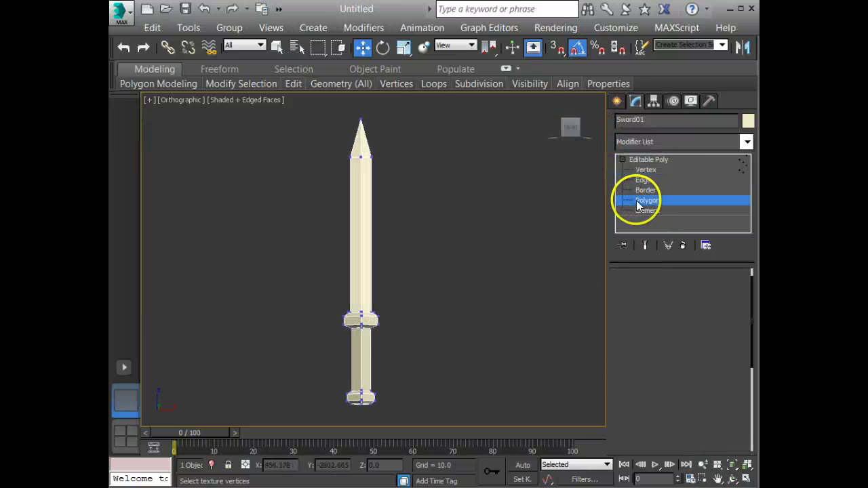
left_click_drag(392, 352, 348, 373)
key("r")
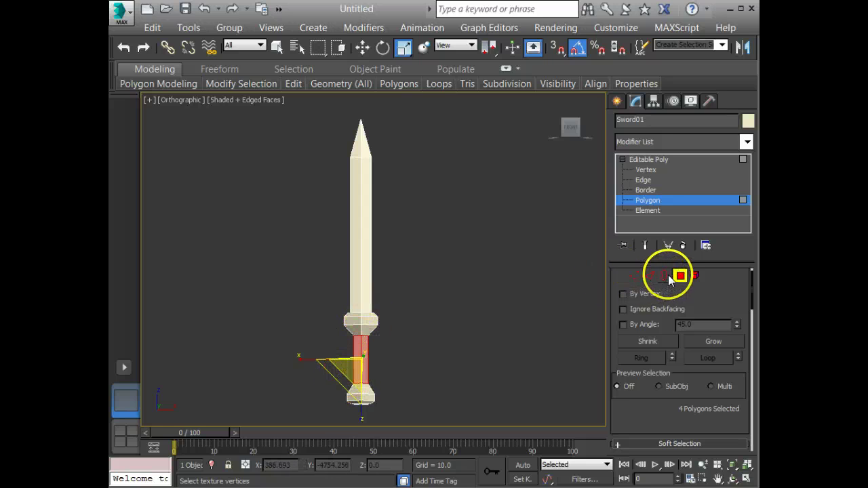
- Move the handle's four upper vertices straight up toward the guard, to a Z position of about 146.3
left_click(630, 278)
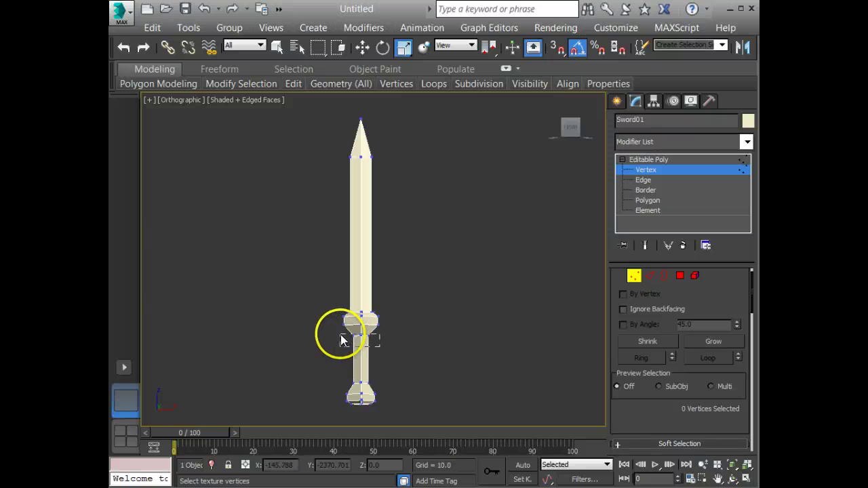
key("f")
middle_click_drag(345, 305, 356, 304)
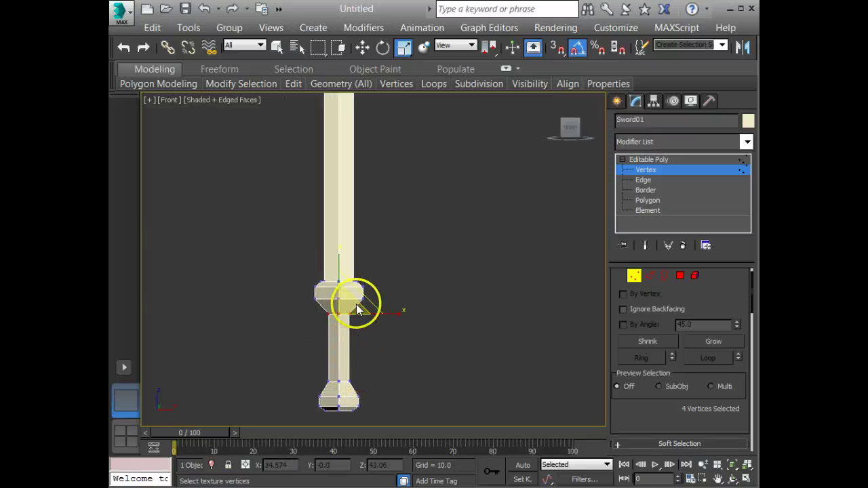
key("w")
left_click_drag(338, 272, 336, 261)
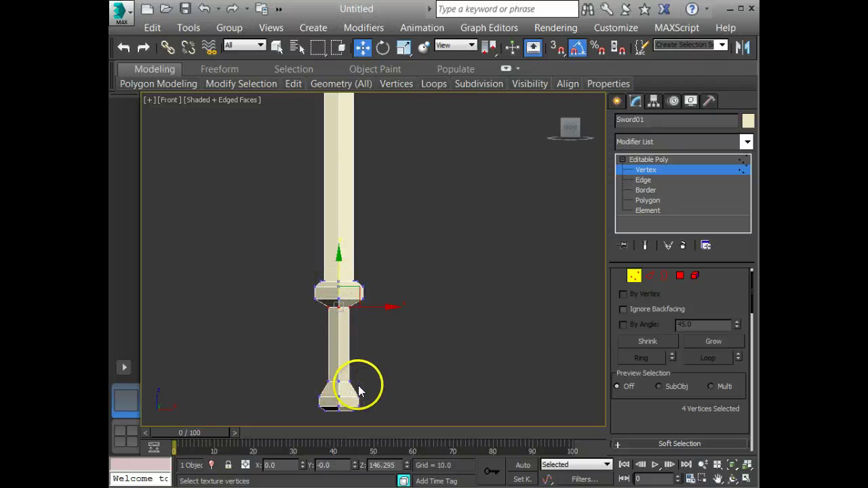
- Move the handle's four lower vertices down about 11.6 units toward the pommel and clear the selection
left_click_drag(362, 373, 340, 353)
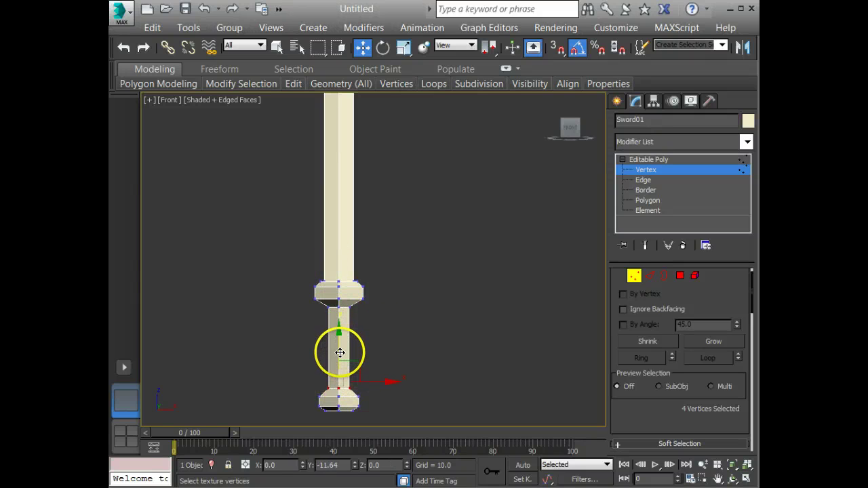
left_click(400, 348)
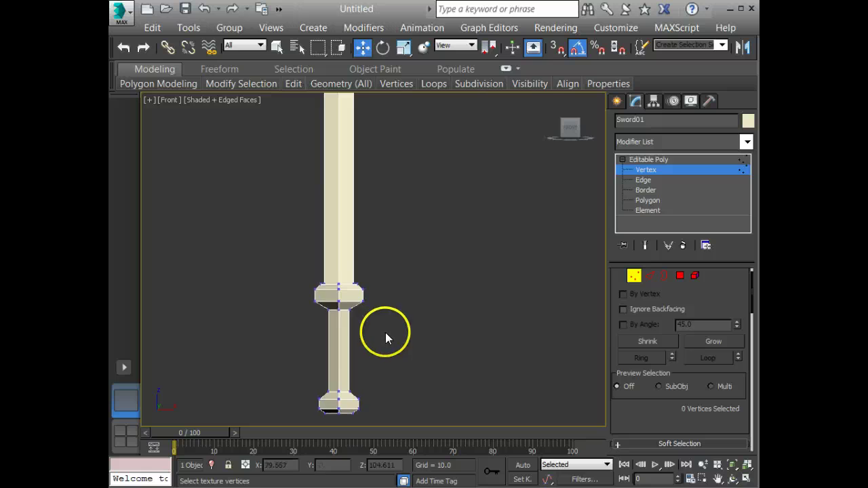
scroll(385, 332, "down", 2)
mouse_move(576, 130)
left_mouse_down()
mouse_move(581, 145)
mouse_move(604, 148)
mouse_move(572, 146)
mouse_move(585, 143)
mouse_move(576, 140)
left_mouse_up()
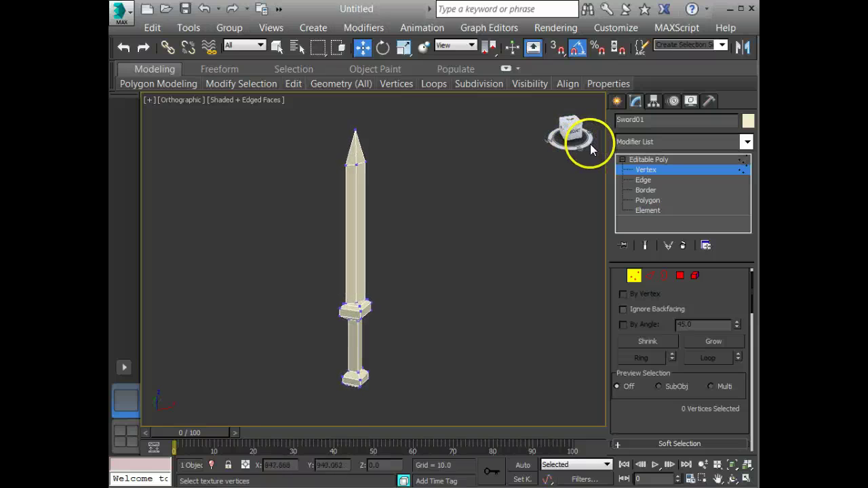
- Leave vertex editing, deselect the sword, and display it shaded without edged faces in the Perspective view
scroll(356, 334, "up", 3)
scroll(356, 334, "up", 2)
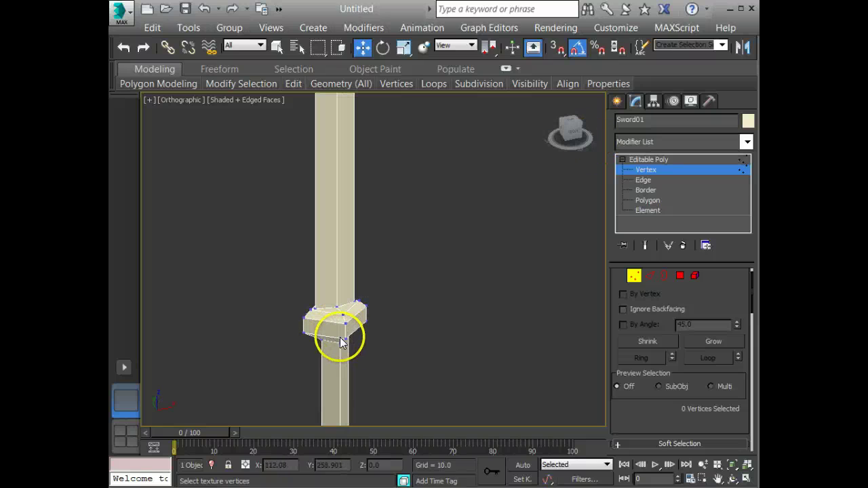
scroll(343, 342, "down", 5)
middle_click_drag(358, 355, 360, 317)
left_click(630, 278)
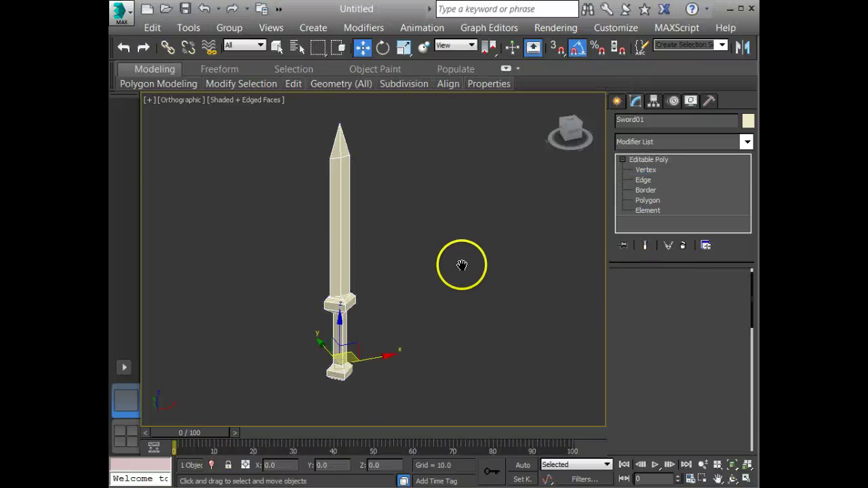
middle_click_drag(439, 328, 471, 330)
left_click(470, 336)
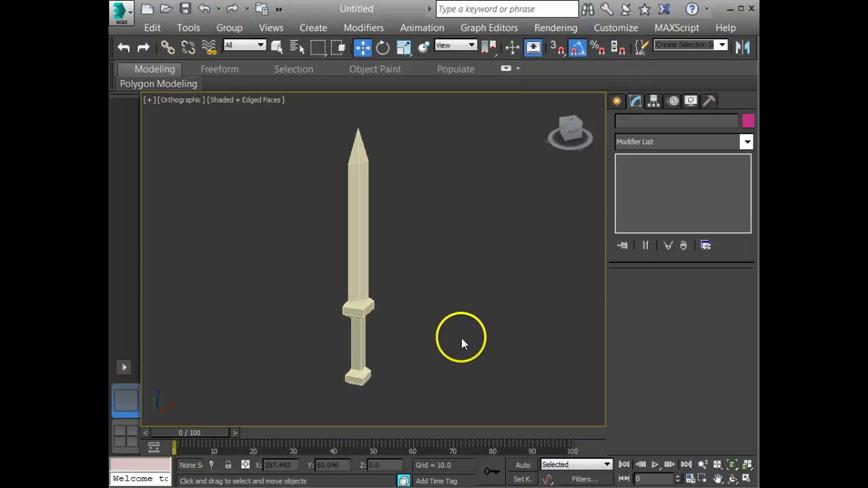
key("q")
key("F4")
key("p")
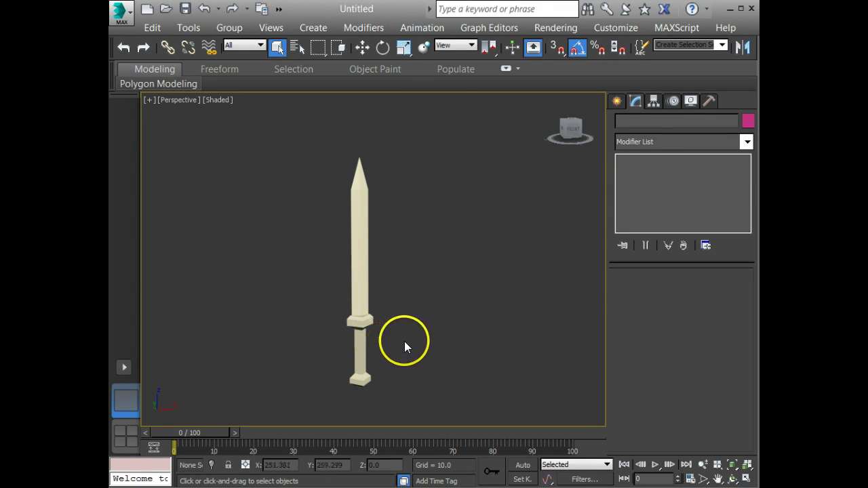
- Select the whole Sword01 object and activate the Move tool to show its pivot
left_click(360, 316)
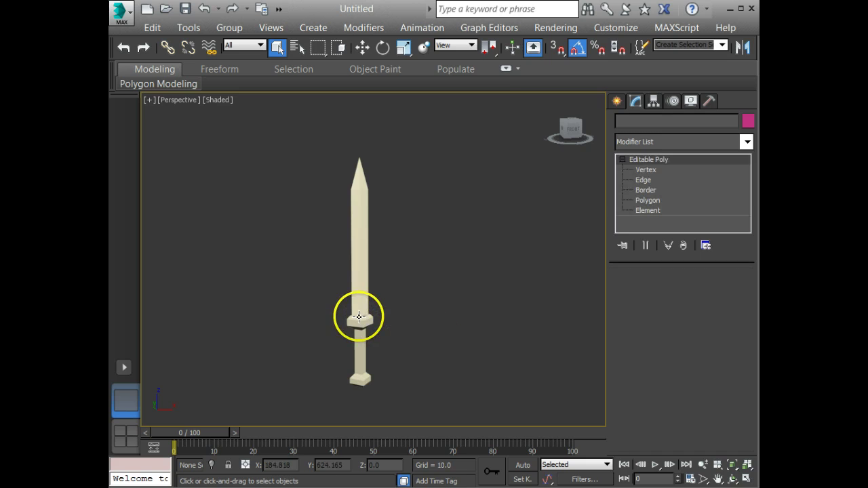
middle_click_drag(473, 297, 384, 311, "alt")
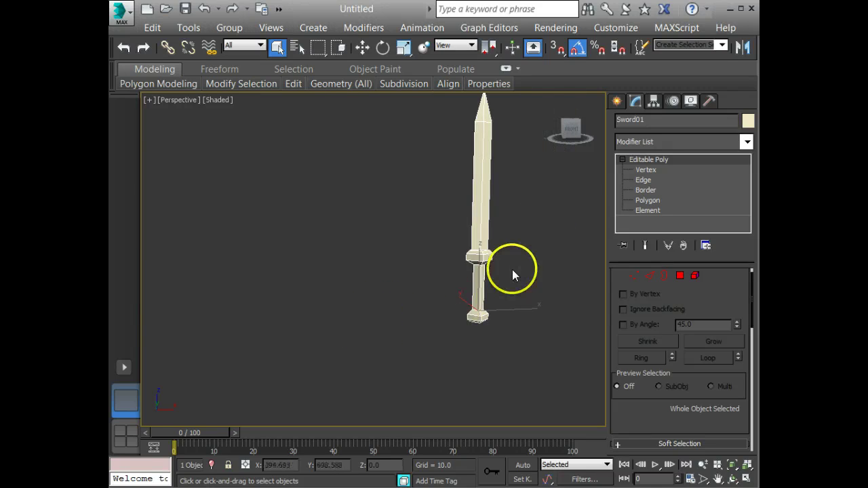
middle_click_drag(512, 269, 401, 330)
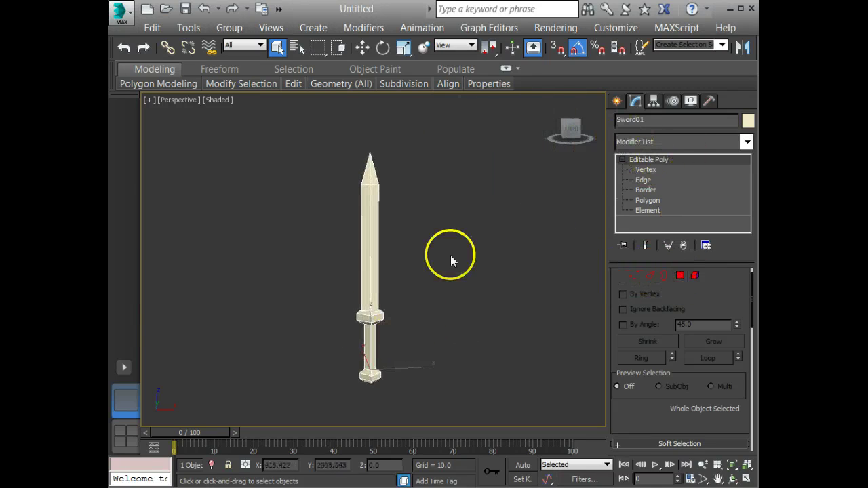
left_click(418, 284)
left_click(372, 293)
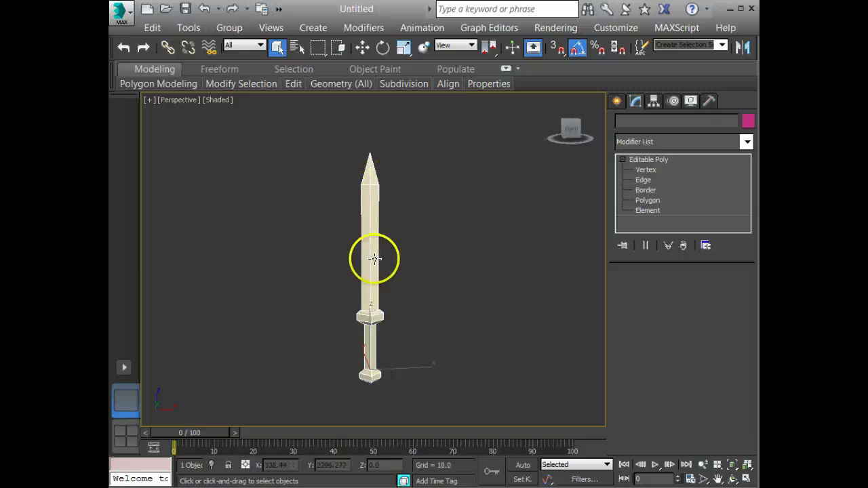
key("w")
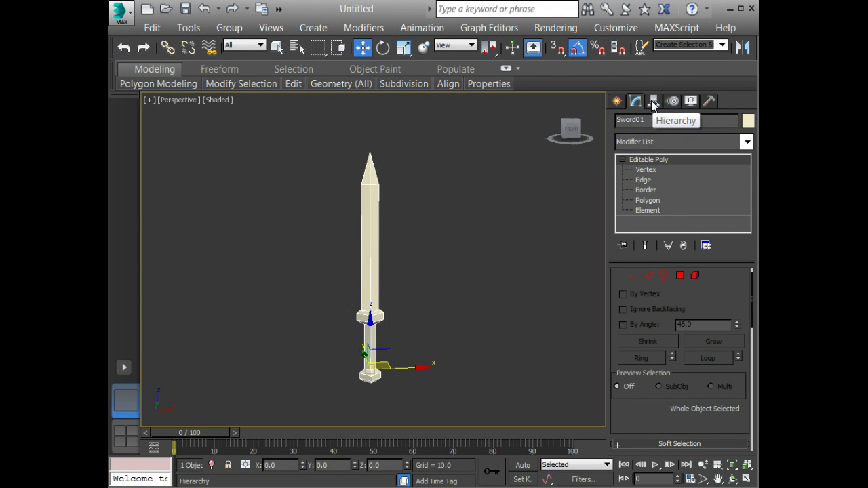
- Center the sword's pivot to the object using Affect Pivot Only, and return to its modify settings
left_click(689, 102)
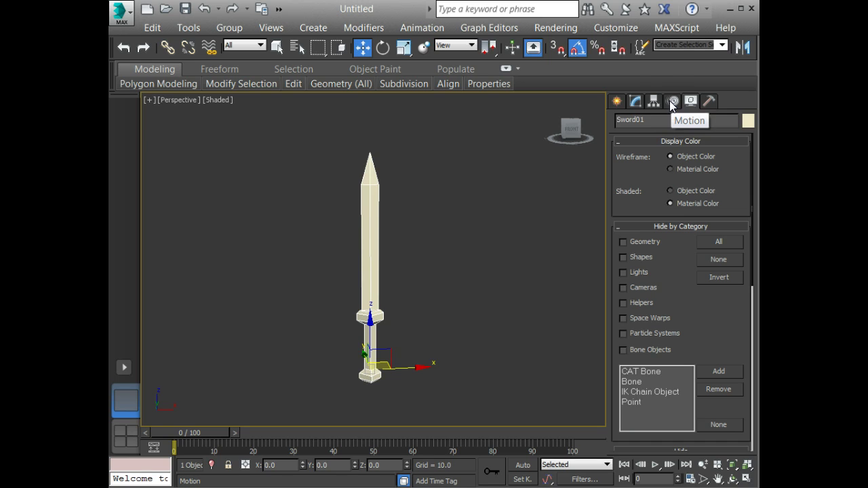
left_click(654, 100)
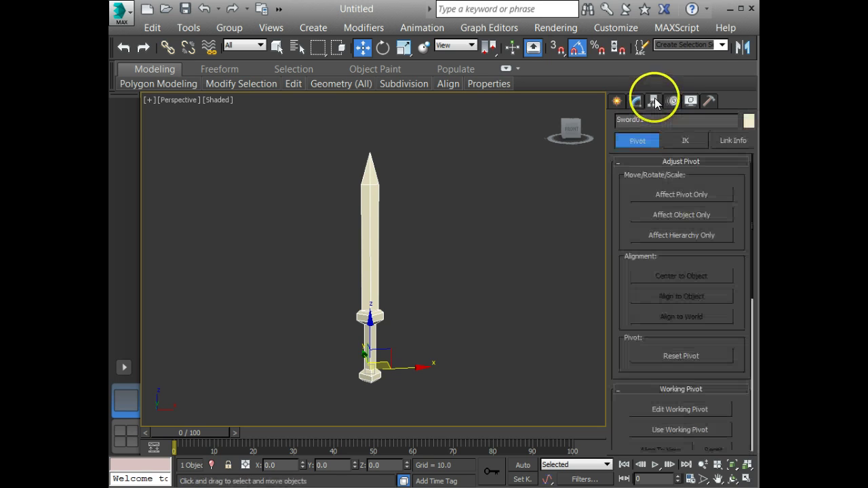
left_click(674, 198)
left_click(666, 275)
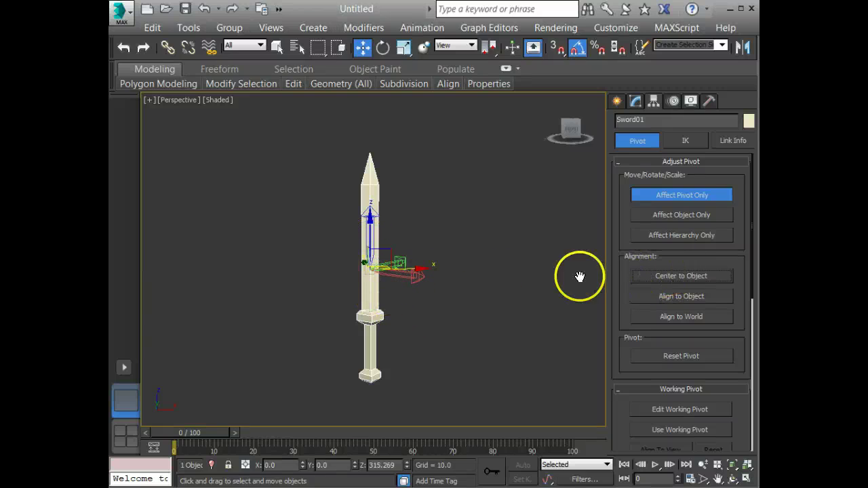
left_click(678, 201)
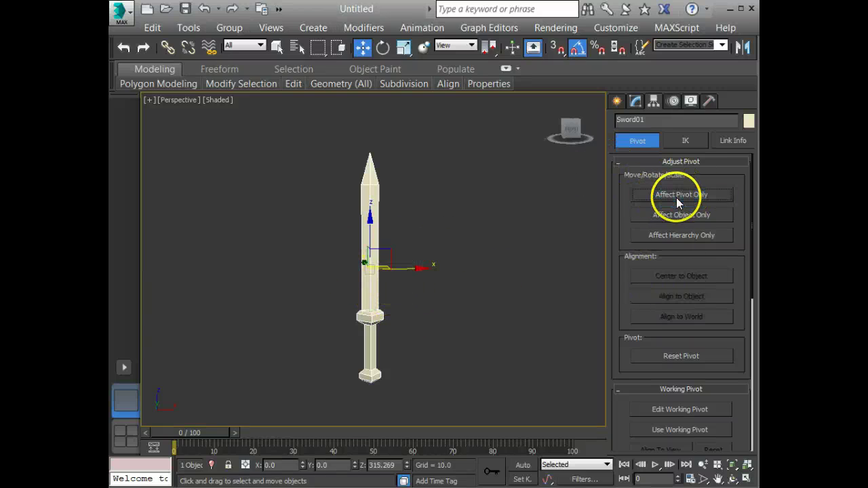
left_click(636, 100)
- Inspect the underside of the pommel and select its bottom polygon
middle_click_drag(405, 333, 409, 301)
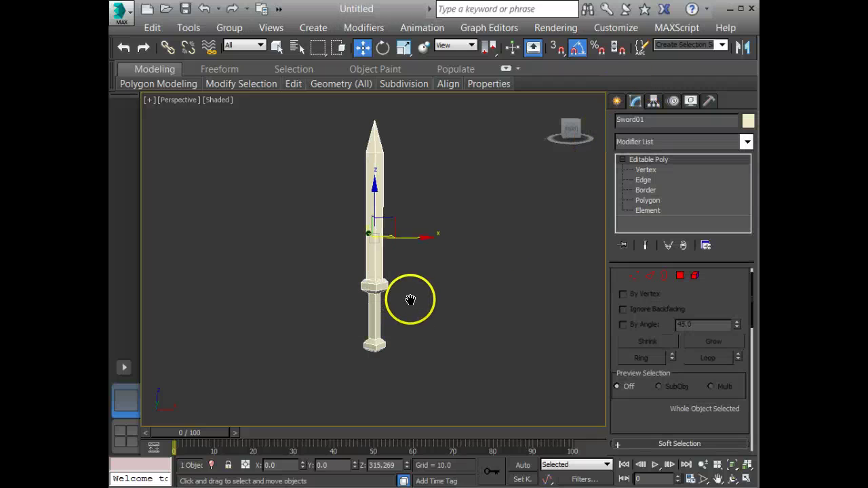
left_click_drag(563, 132, 515, 412)
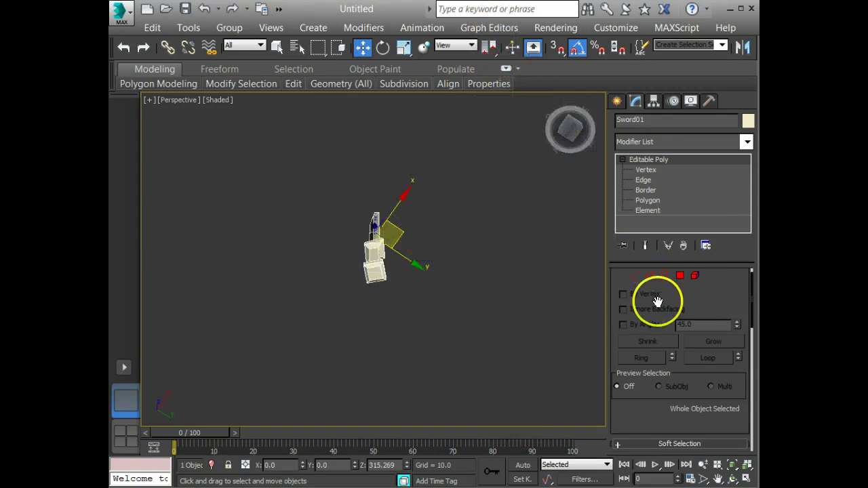
left_click(680, 275)
scroll(405, 296, "up", 2)
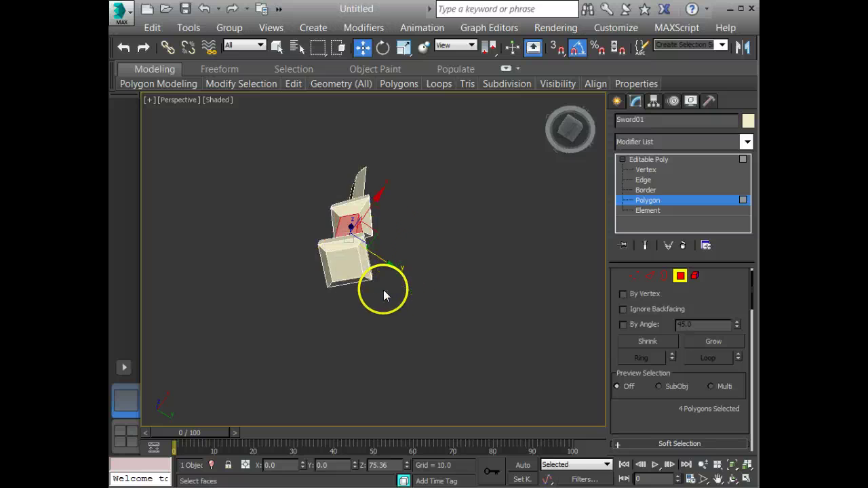
scroll(319, 265, "up", 2)
left_click(362, 258)
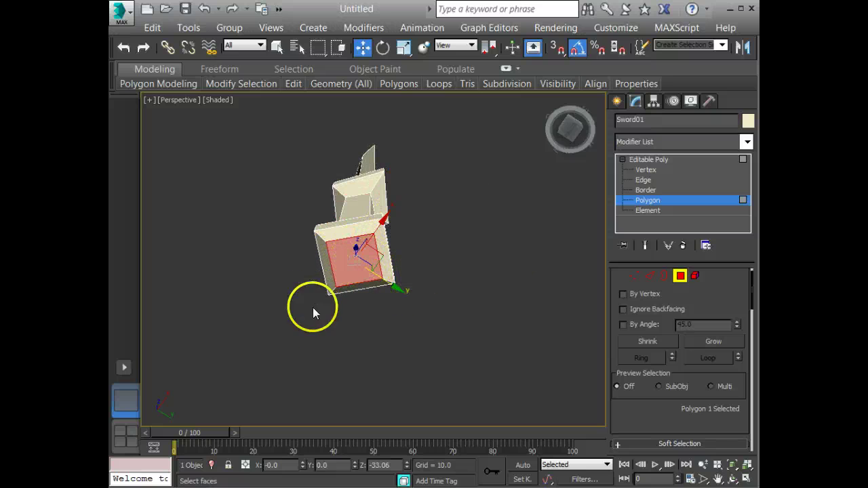
middle_click_drag(384, 252, 418, 267, "alt")
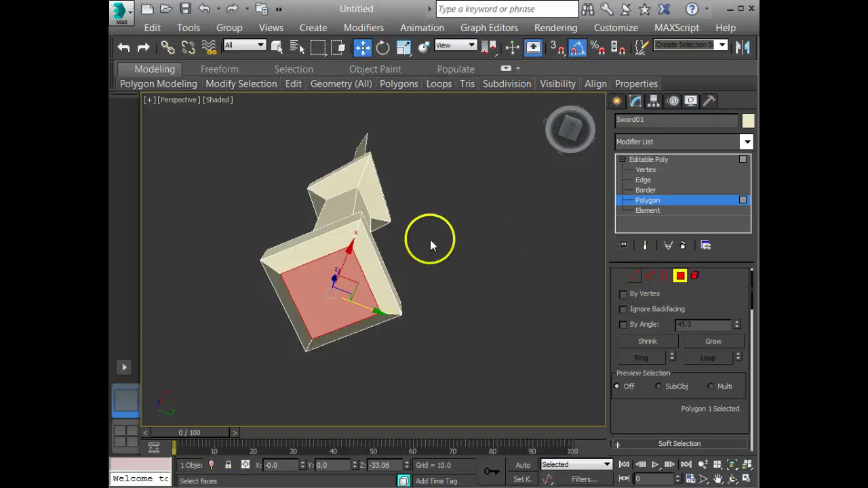
- Connect two opposite corner vertices of the pommel's bottom face with a diagonal edge along the sword's center line
left_click(632, 275)
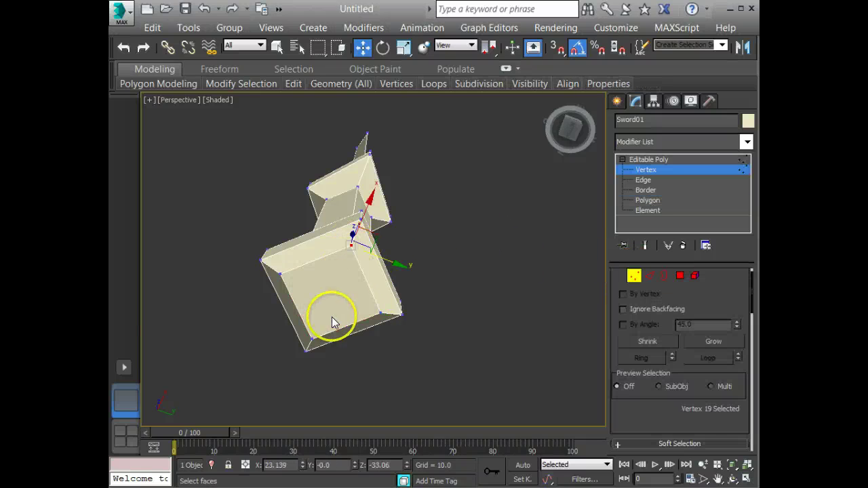
left_click(311, 340)
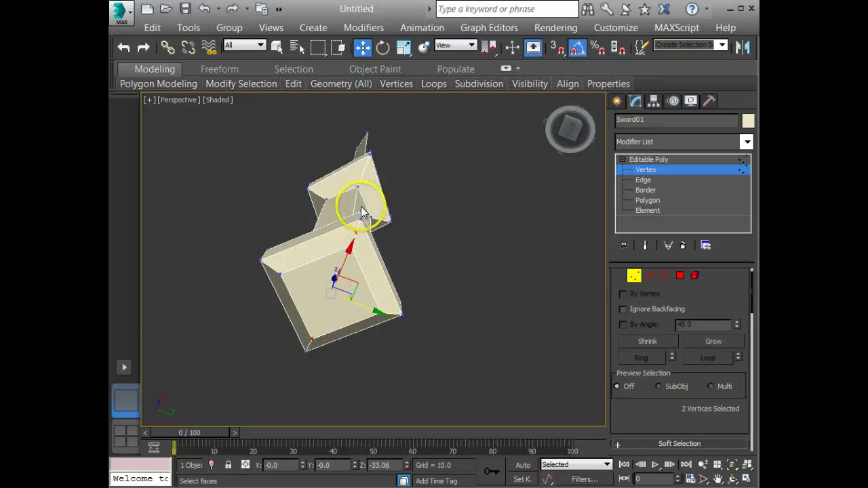
left_click_drag(674, 422, 688, 242)
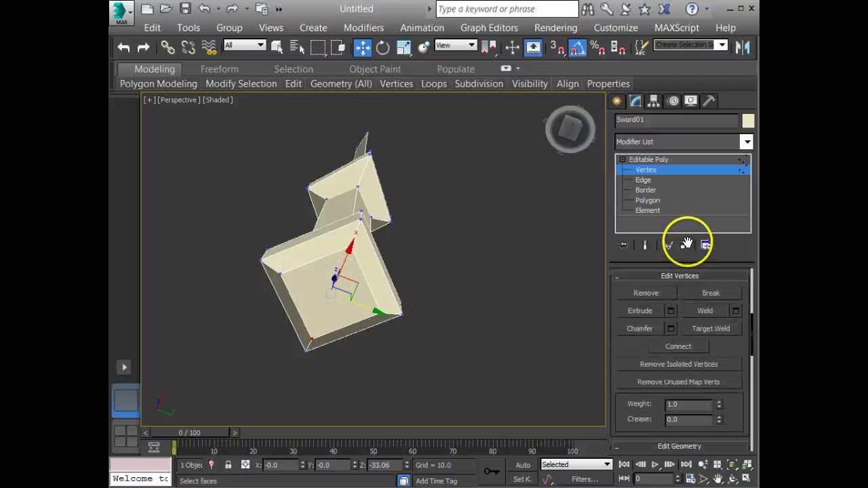
left_click(681, 344)
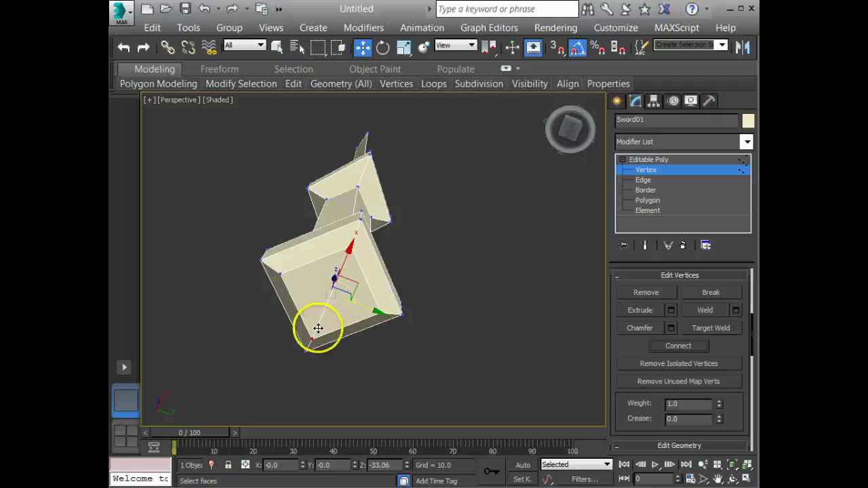
left_click(334, 289)
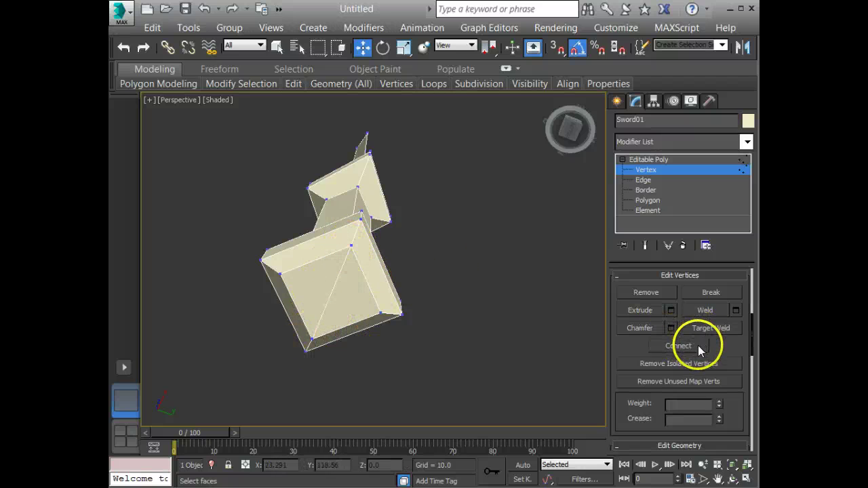
- Check the sword's symmetry from the Left and Front views
middle_click_drag(468, 277, 442, 326, "alt")
key("l")
scroll(415, 310, "down", 3)
scroll(415, 310, "down", 3)
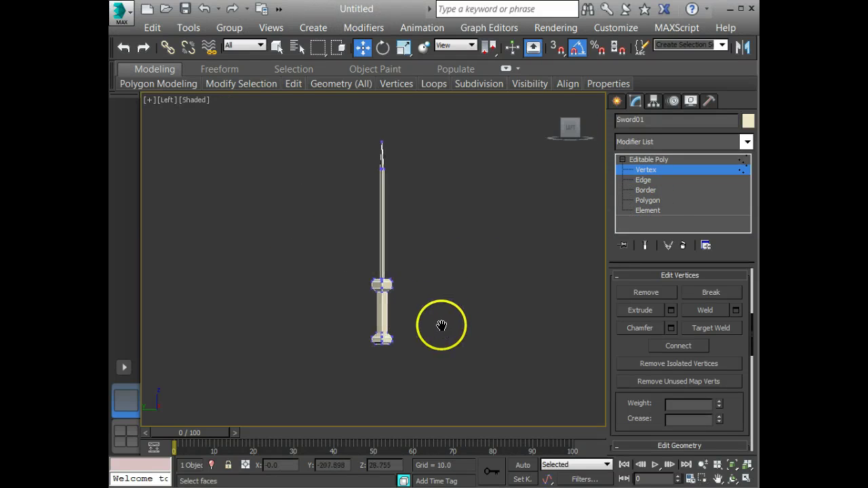
key("f")
middle_click_drag(385, 285, 361, 289)
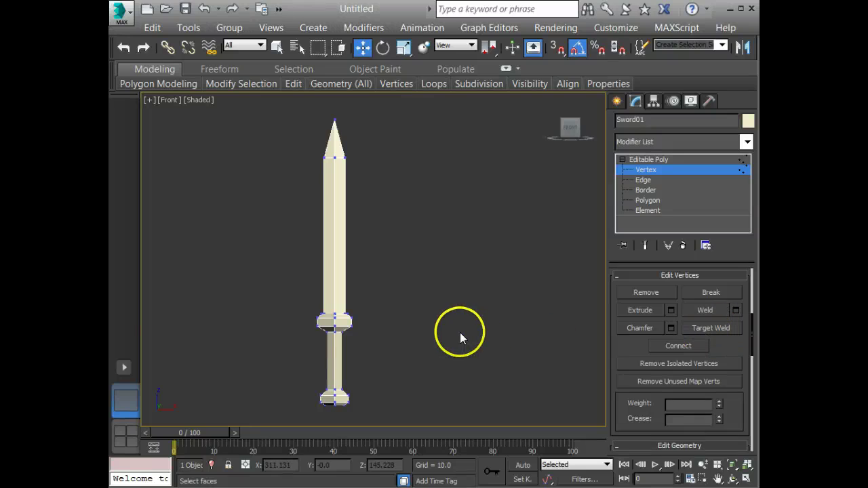
key("l")
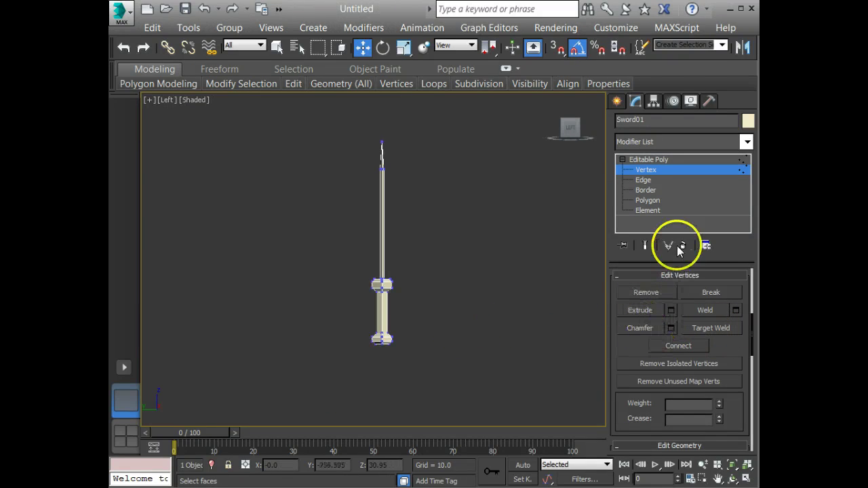
- Select all polygons on one side of the sword's center line in the Left view, delete them, and leave polygon editing
left_click(647, 201)
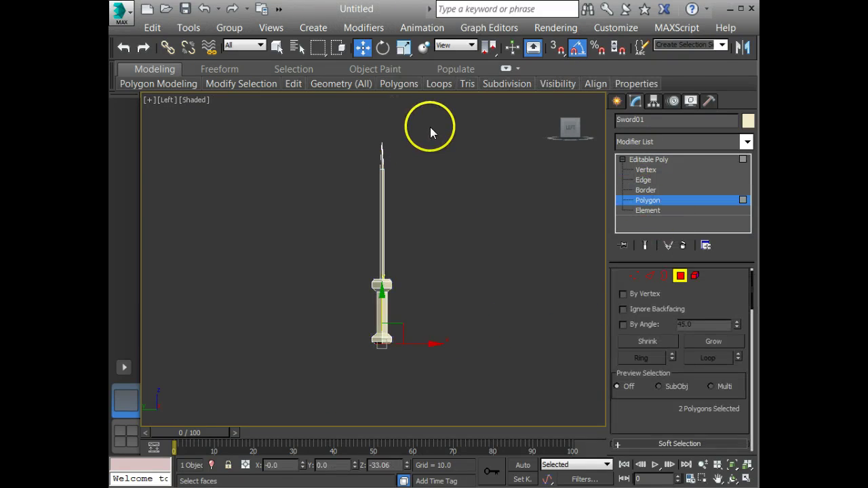
left_click_drag(429, 126, 381, 357)
scroll(401, 298, "up", 5)
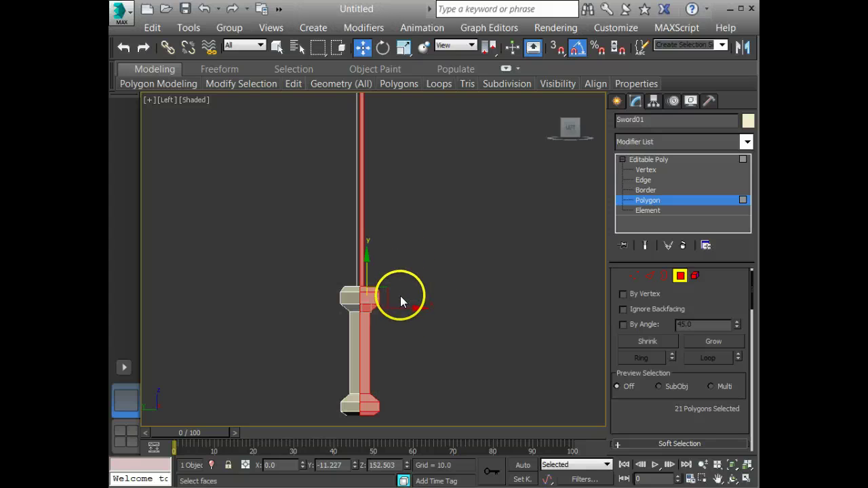
scroll(403, 303, "down", 3)
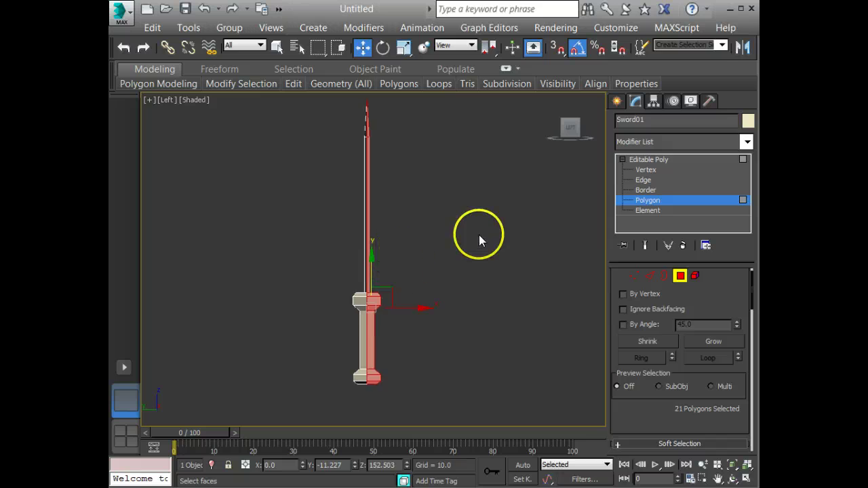
key("p")
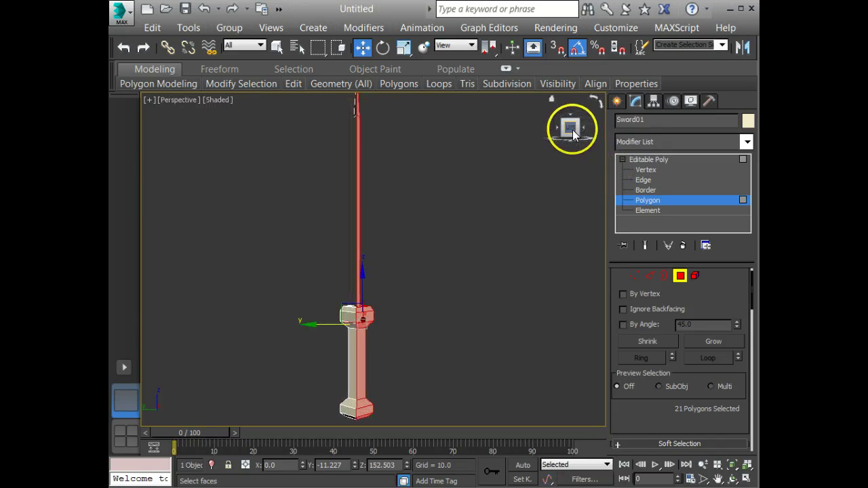
left_click_drag(573, 129, 416, 424)
left_click_drag(417, 143, 570, 134)
key("Delete")
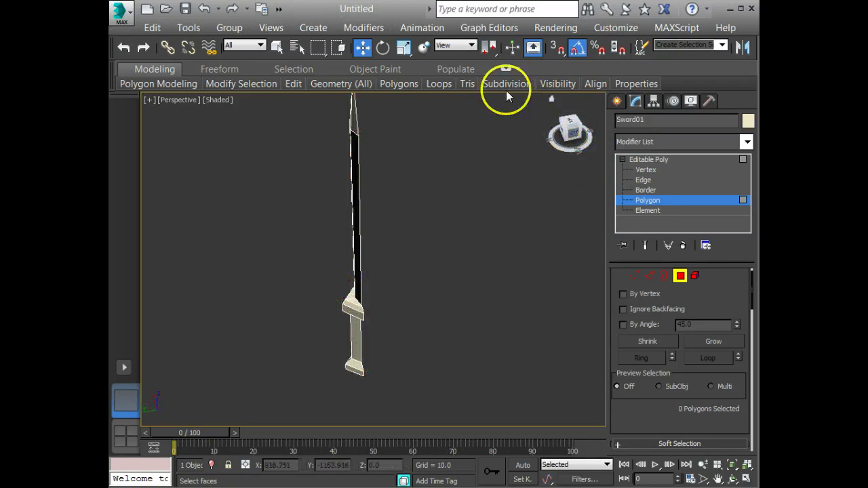
left_click(680, 275)
scroll(368, 358, "up", 1)
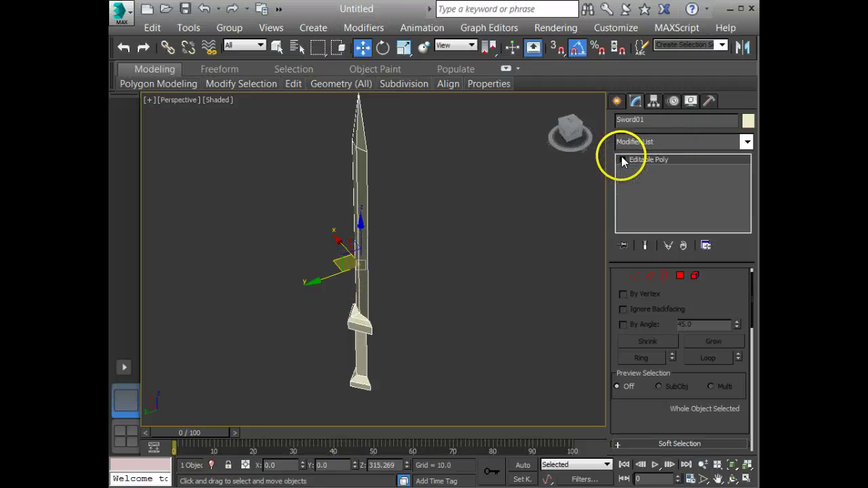
left_click(655, 142)
scroll(691, 135, "down", 5)
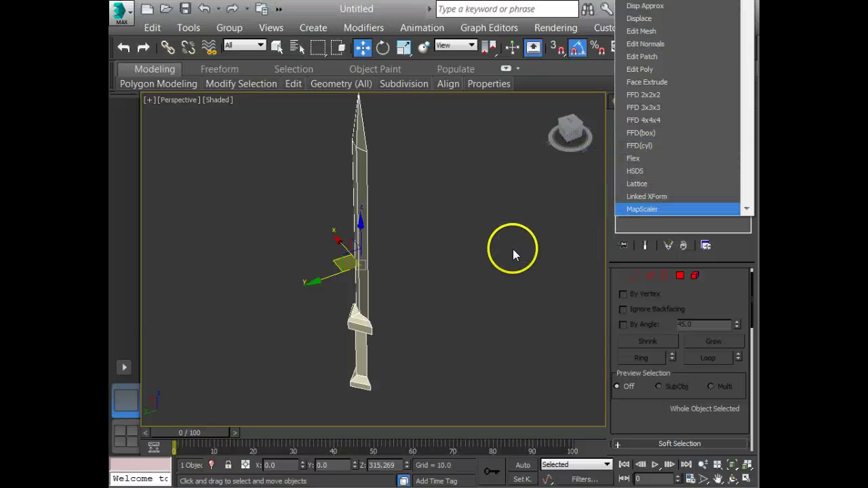
left_click(659, 229)
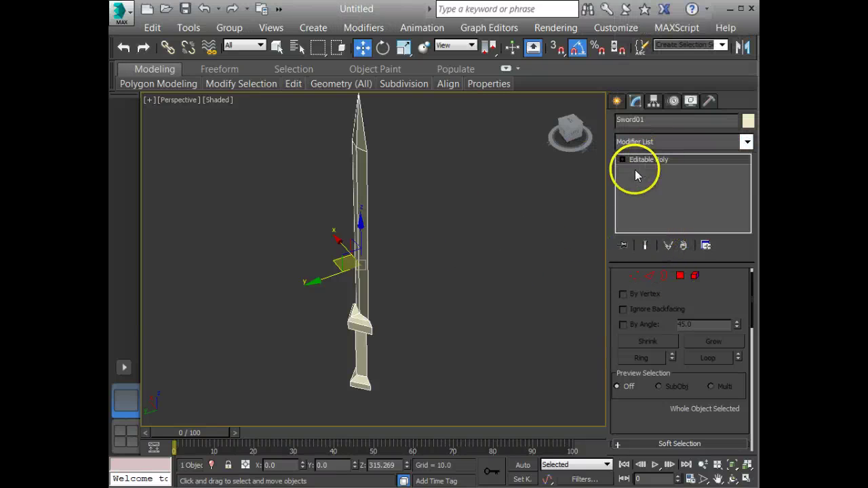
- Add an Unwrap UVW modifier to the remaining half of the sword
middle_click_drag(390, 297, 333, 346)
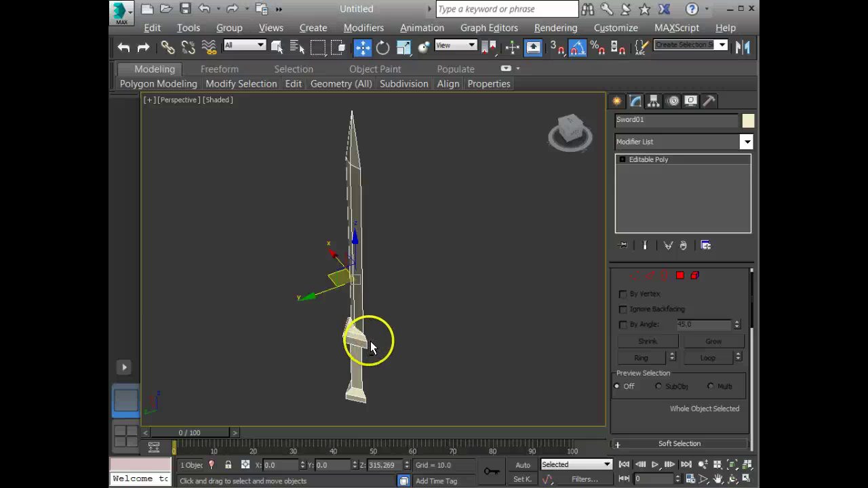
left_click(661, 144)
key("u")
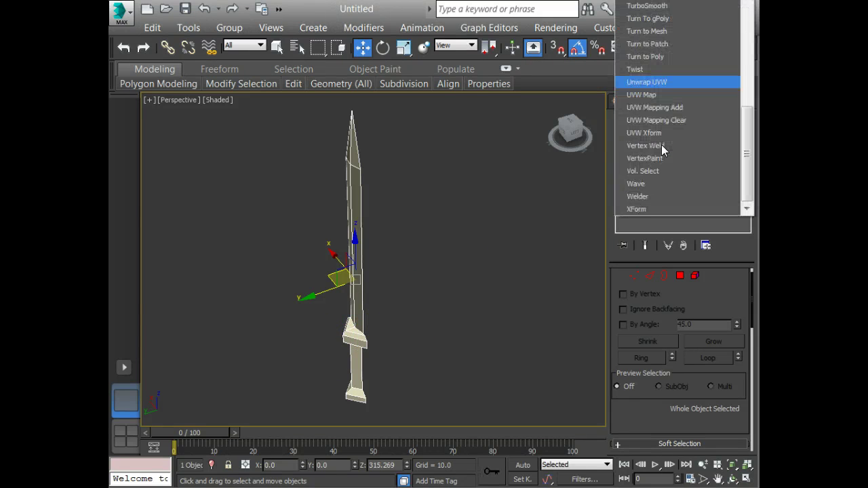
key("v")
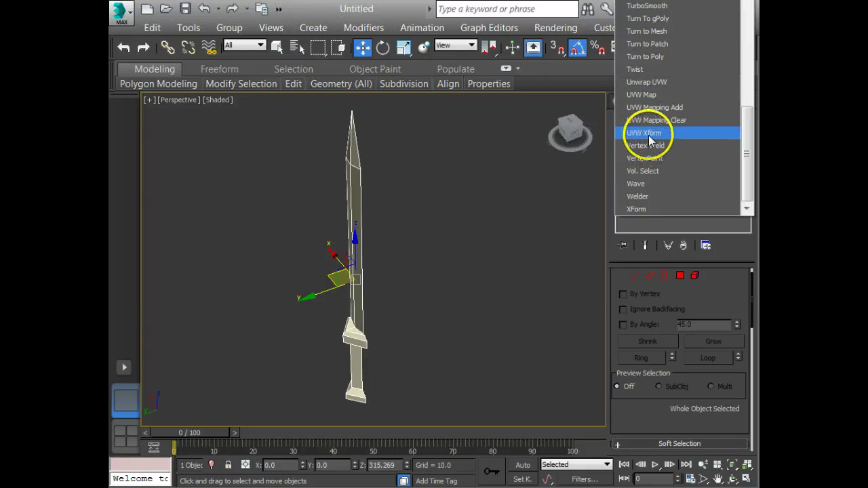
left_click(648, 81)
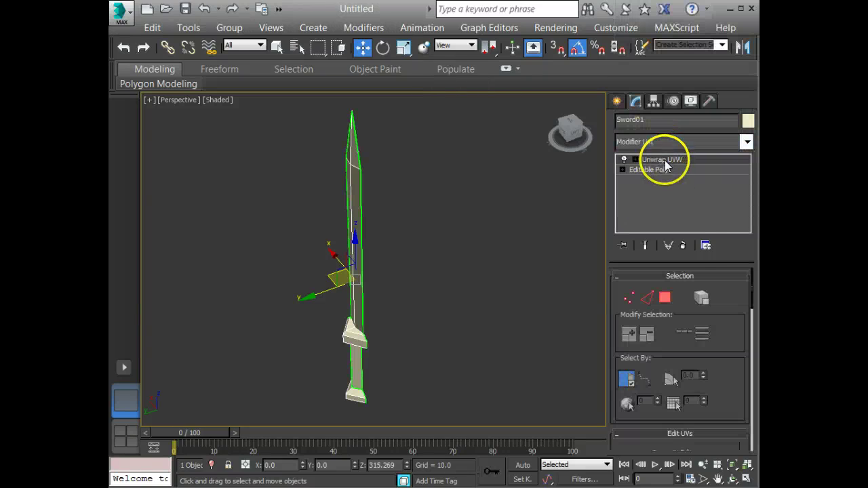
- Show the sword from the front and open the UV editor for its Unwrap UVW modifier
middle_click_drag(456, 341, 481, 298)
middle_click_drag(414, 315, 455, 316, "alt")
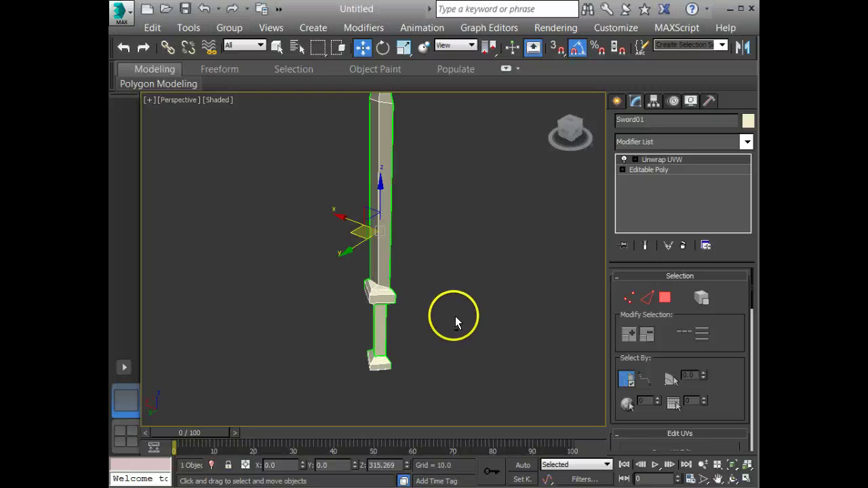
key("f")
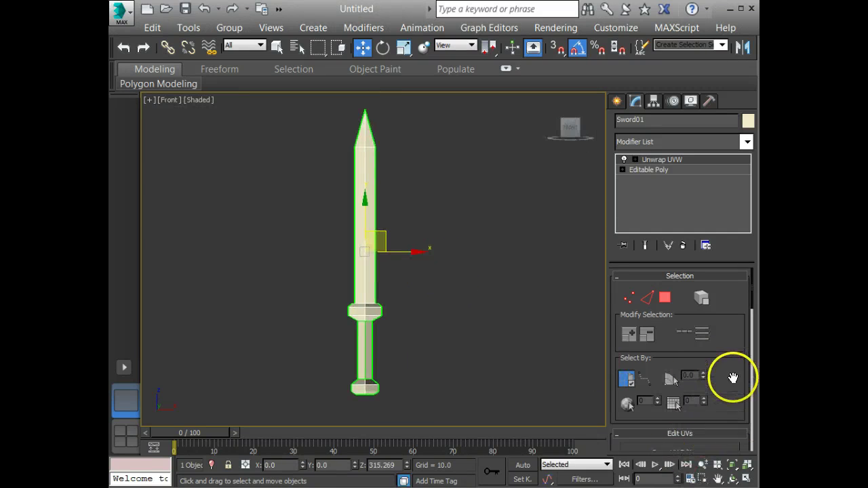
scroll(732, 373, "down", 3)
left_click(686, 336)
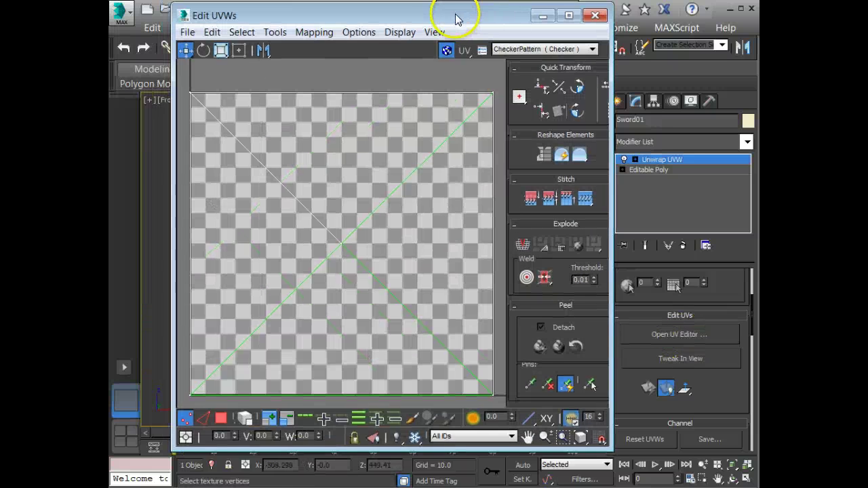
left_click_drag(457, 19, 436, 30)
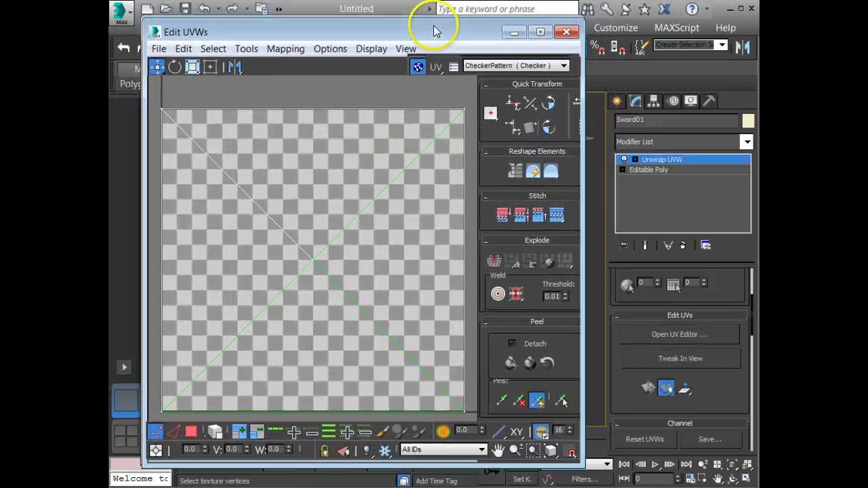
middle_click_drag(370, 320, 358, 321)
scroll(358, 318, "down", 6)
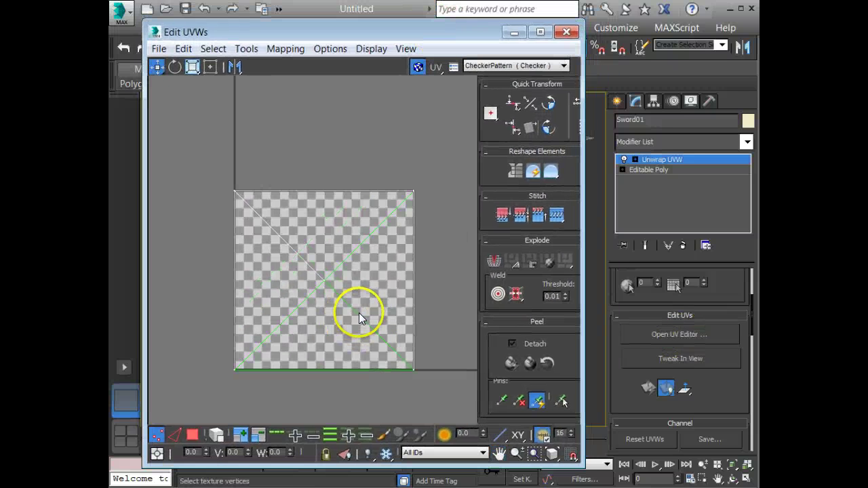
- Select all UV faces in polygon mode and move them beside the checkered texture square
left_click(191, 435)
middle_click_drag(286, 234, 249, 237)
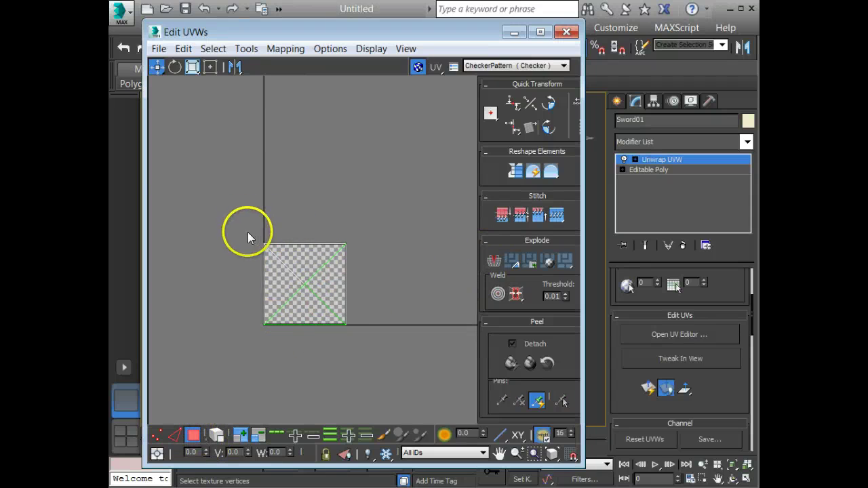
left_click_drag(247, 231, 394, 371)
left_click_drag(303, 309, 388, 305)
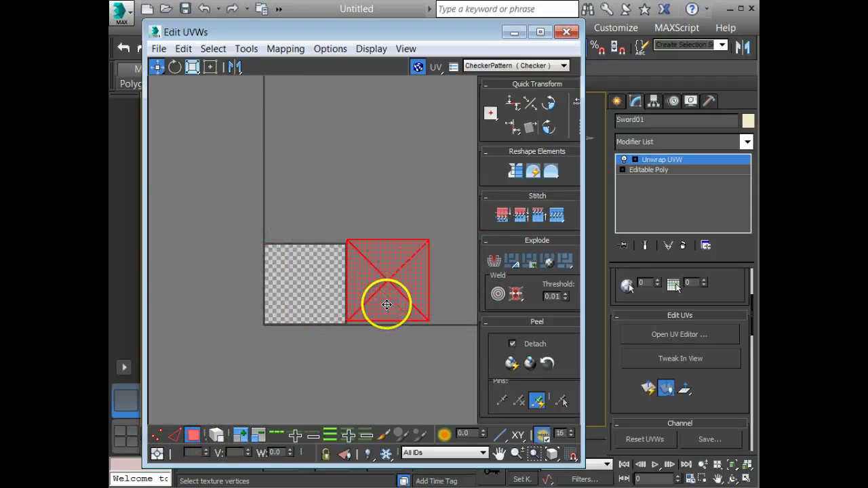
scroll(372, 311, "up", 3)
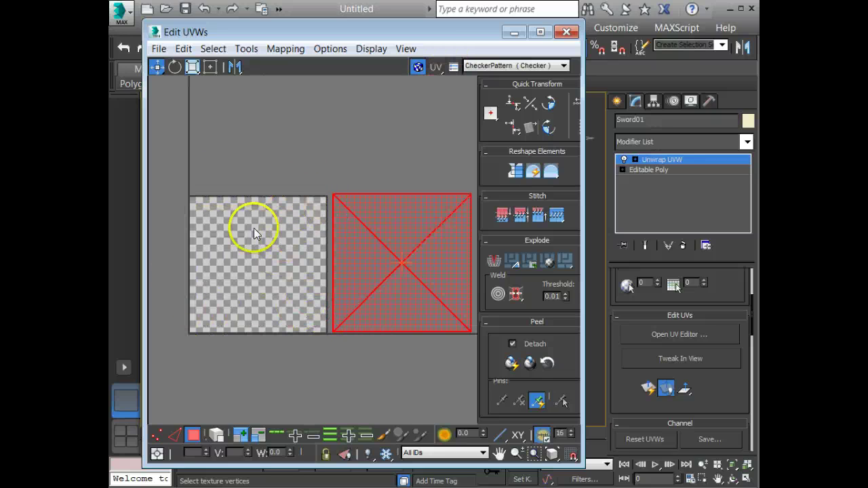
- Clear the UV editor away from the viewport and expand the Unwrap UVW modifier's sub-object levels
left_click_drag(430, 34, 0, 31)
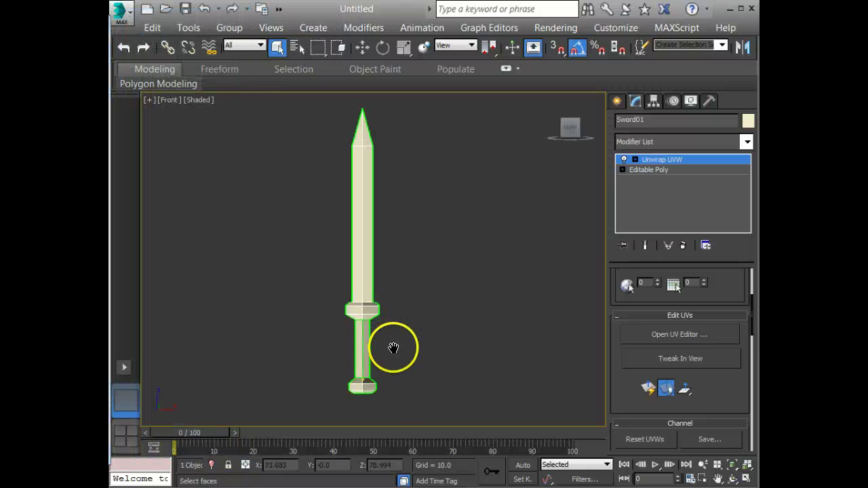
scroll(369, 322, "up", 4)
mouse_move(358, 304)
middle_mouse_down()
mouse_move(378, 317)
mouse_move(425, 312)
mouse_move(417, 333)
mouse_move(431, 343)
middle_mouse_up()
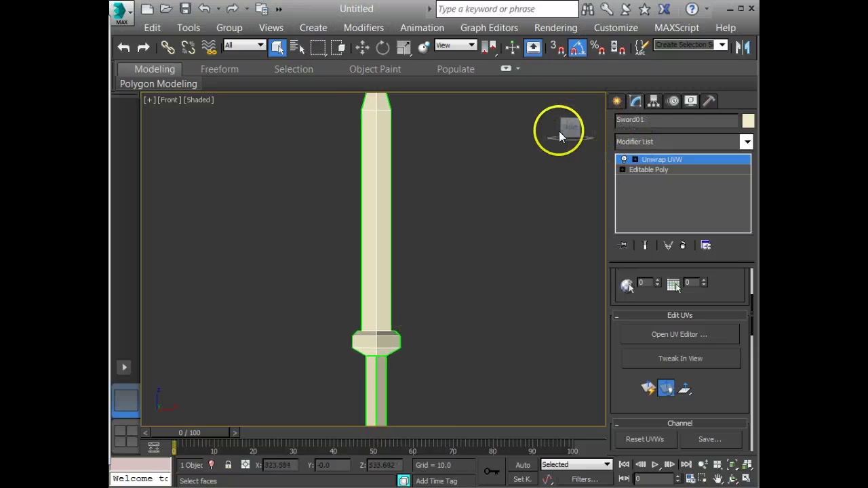
left_click_drag(570, 131, 564, 116)
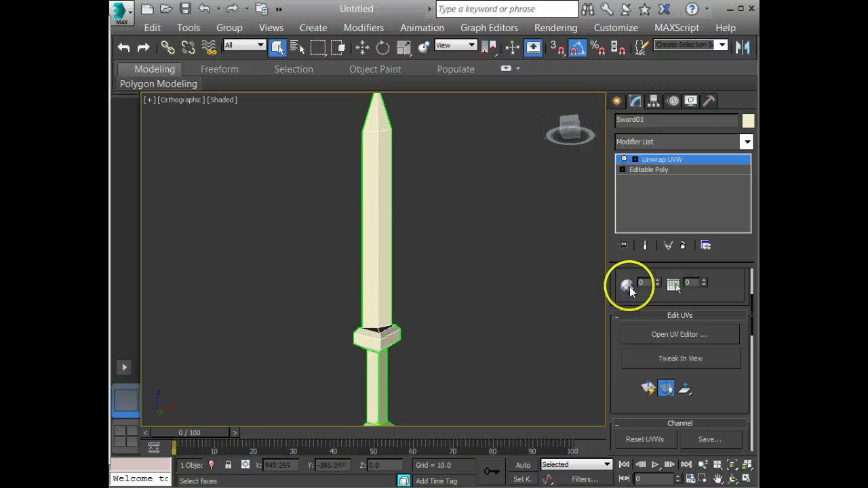
left_click(635, 160)
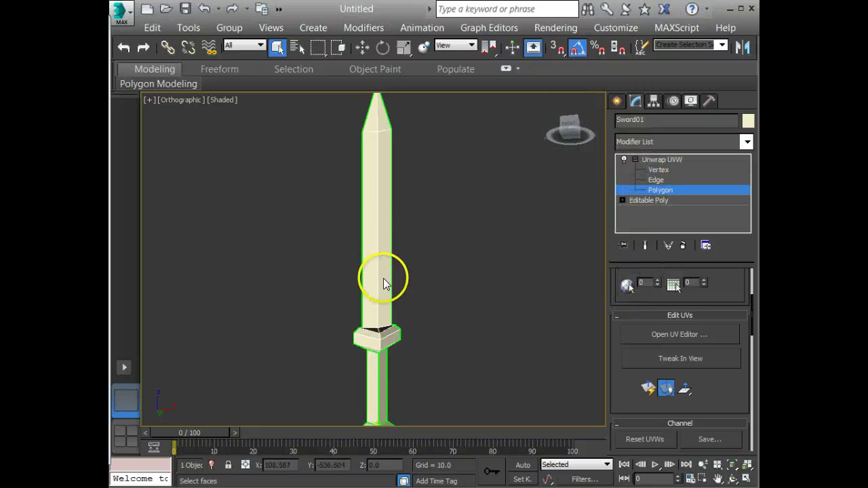
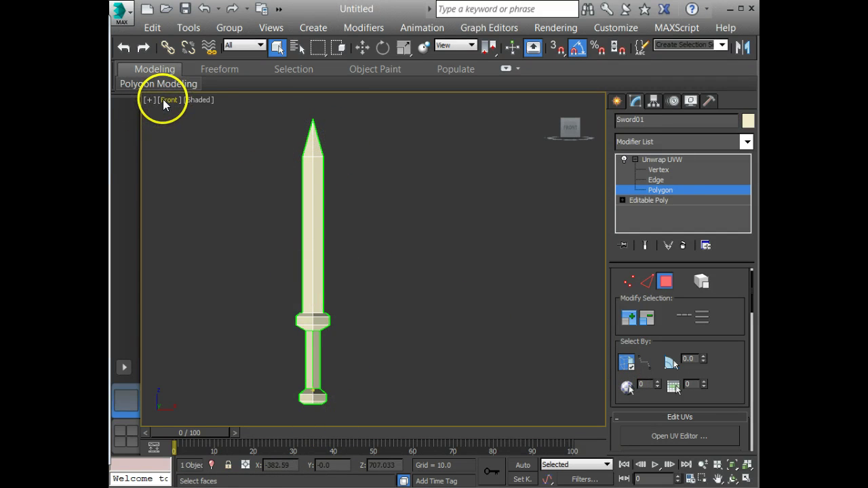
- Turn off Ignore Backfacing and select all faces of the sword's blade, including its pointed tip
left_click(627, 367)
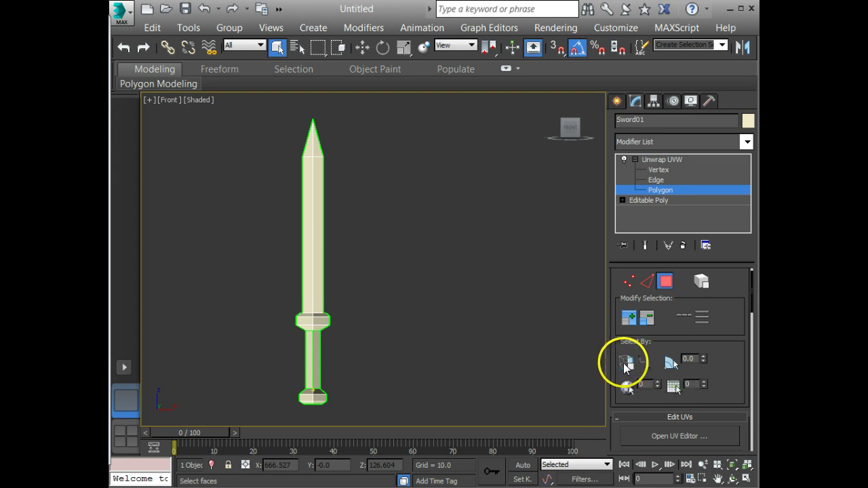
left_click(309, 265)
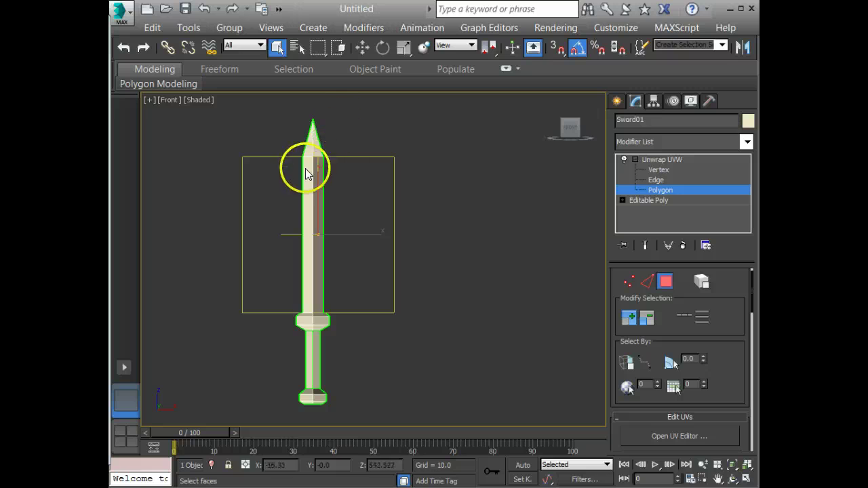
left_click_drag(305, 169, 281, 199)
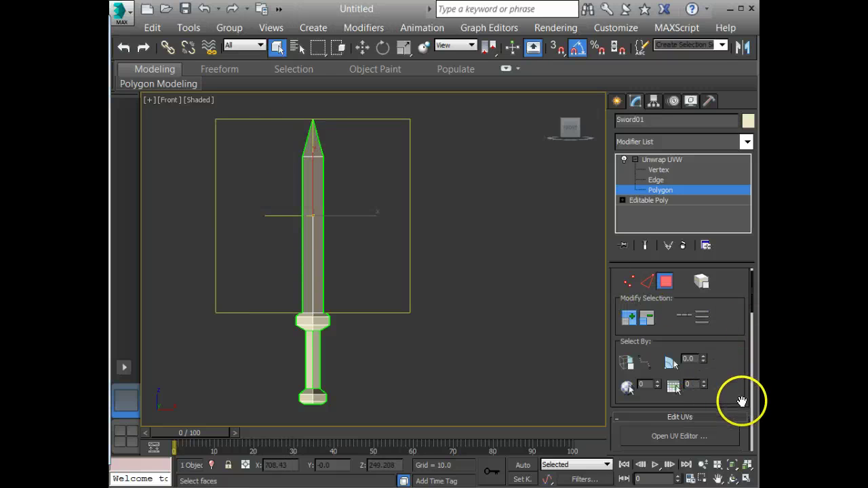
left_click_drag(740, 401, 742, 74)
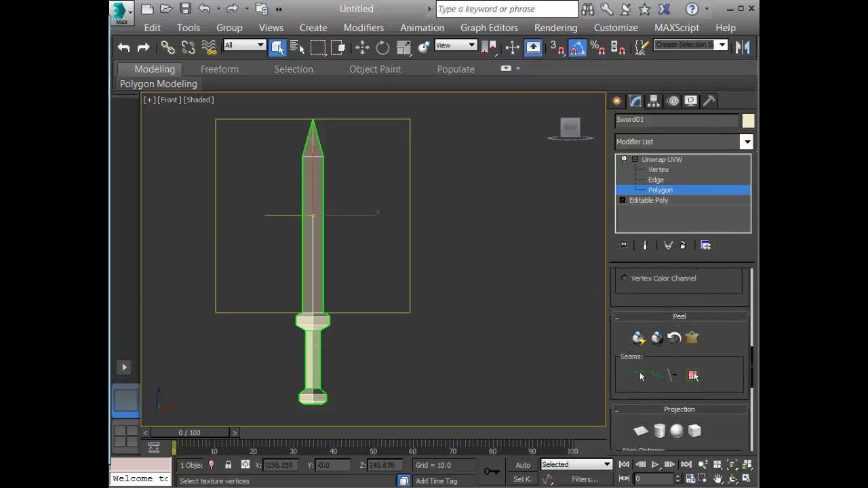
- Bring the UV editor back and move the selected blade faces away from the remaining UVs
left_click_drag(109, 44, 434, 42)
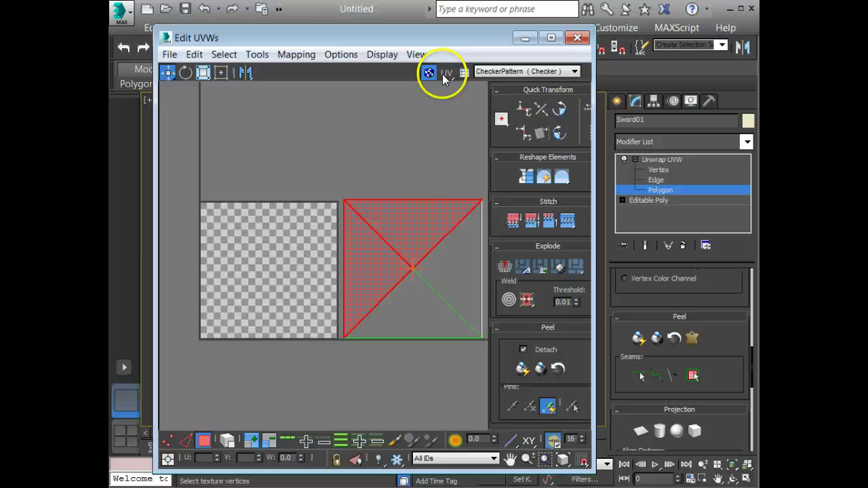
left_click(521, 370)
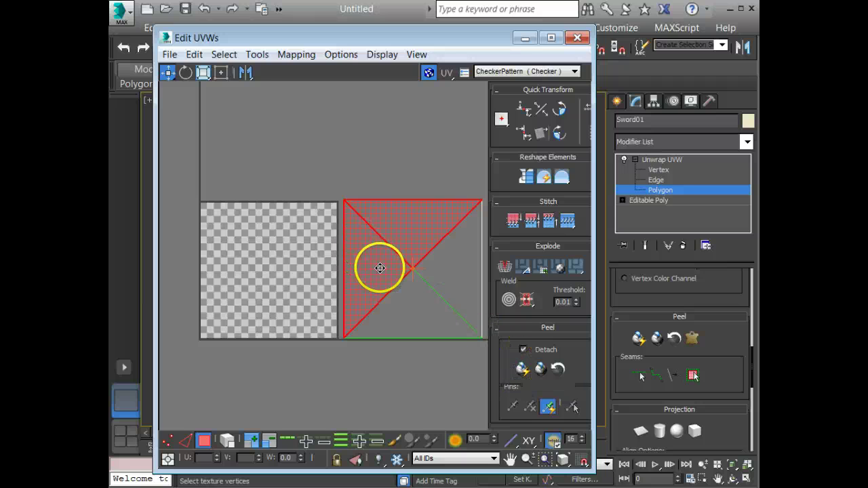
middle_click_drag(380, 265, 353, 268)
left_click_drag(353, 268, 237, 190)
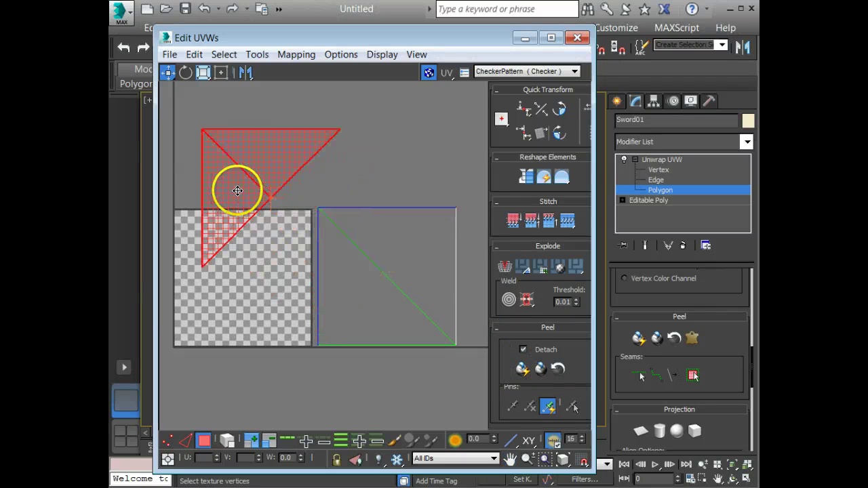
left_click_drag(412, 39, 0, 18)
middle_click_drag(396, 276, 431, 296)
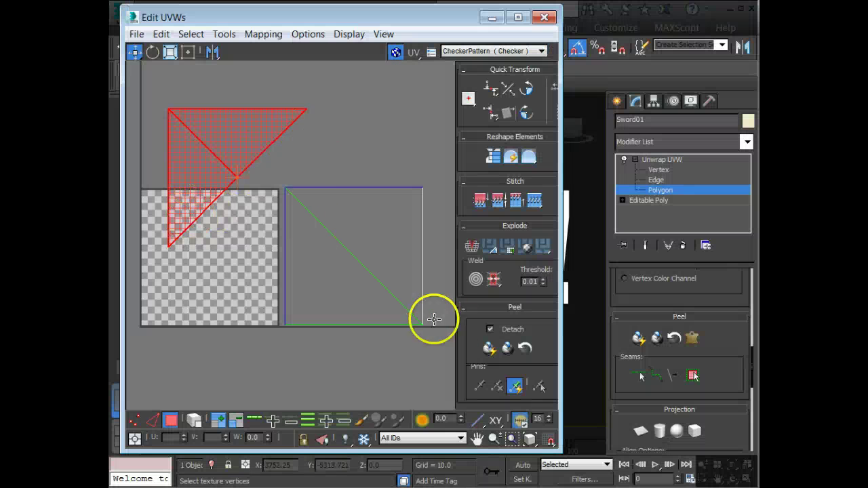
left_click_drag(241, 143, 252, 114)
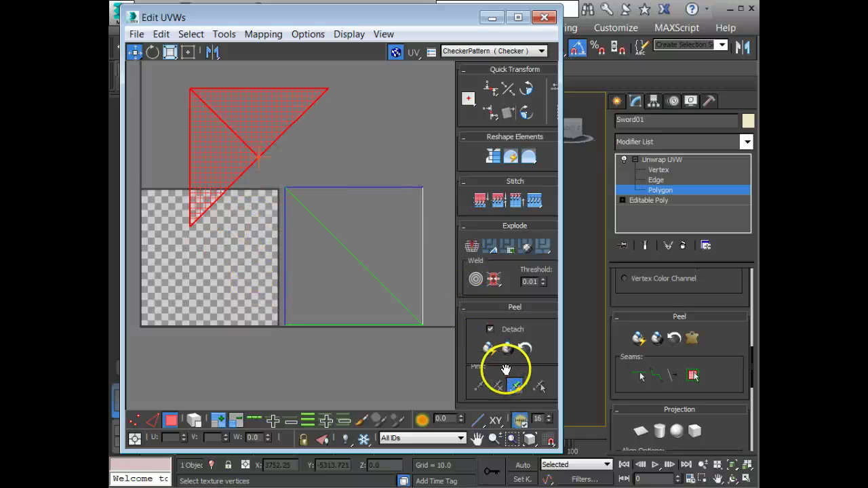
- Quick Peel the selected blade faces into a flattened UV shell
left_click(488, 353)
scroll(343, 333, "down", 5)
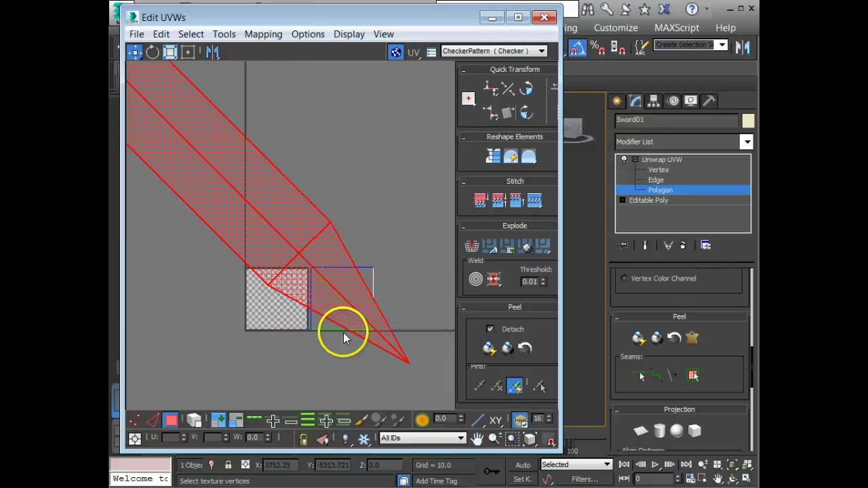
scroll(347, 332, "down", 3)
middle_click_drag(313, 311, 308, 312)
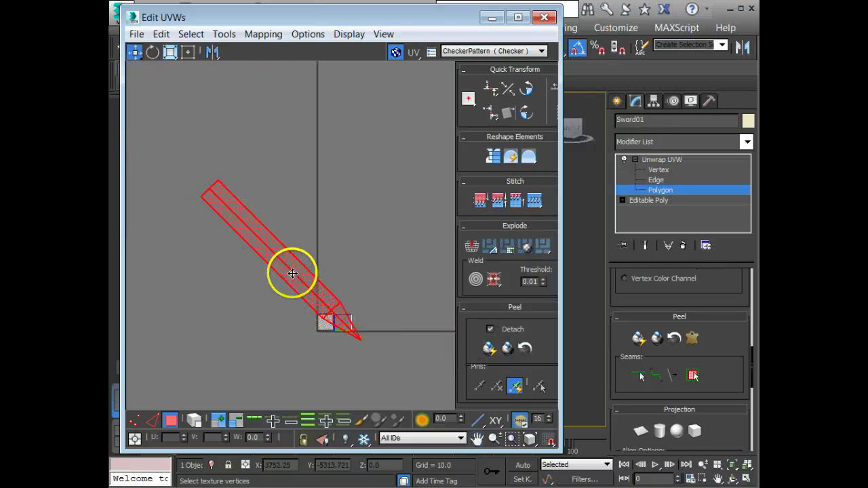
mouse_move(364, 18)
left_mouse_down()
mouse_move(376, 75)
mouse_move(360, 21)
left_mouse_up()
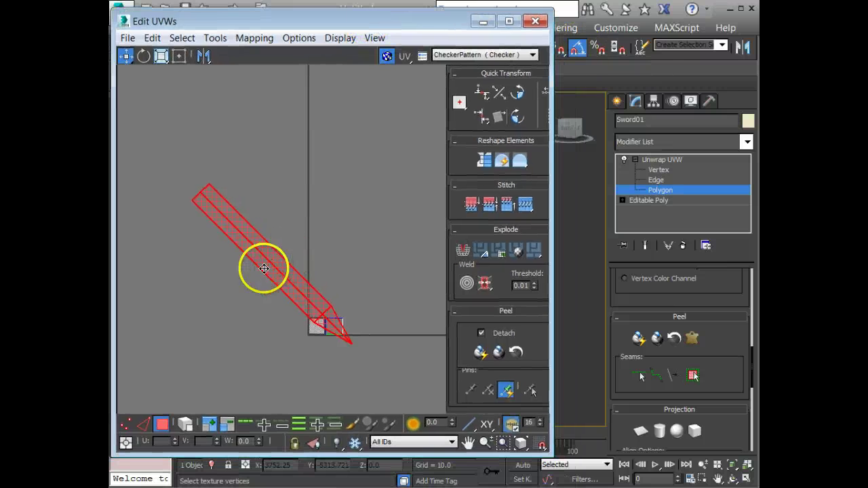
- Rotate the blade's UV shell upright with its tip pointing up and scale it down beside the texture square
key("e")
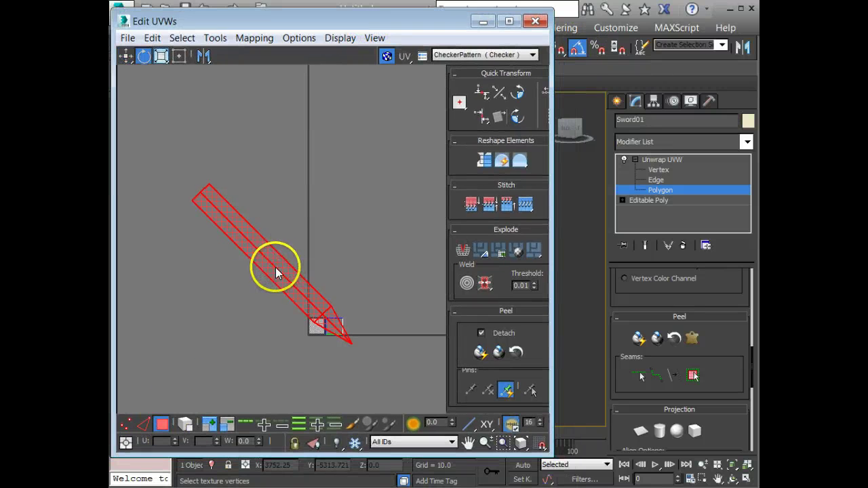
left_click_drag(276, 273, 277, 243)
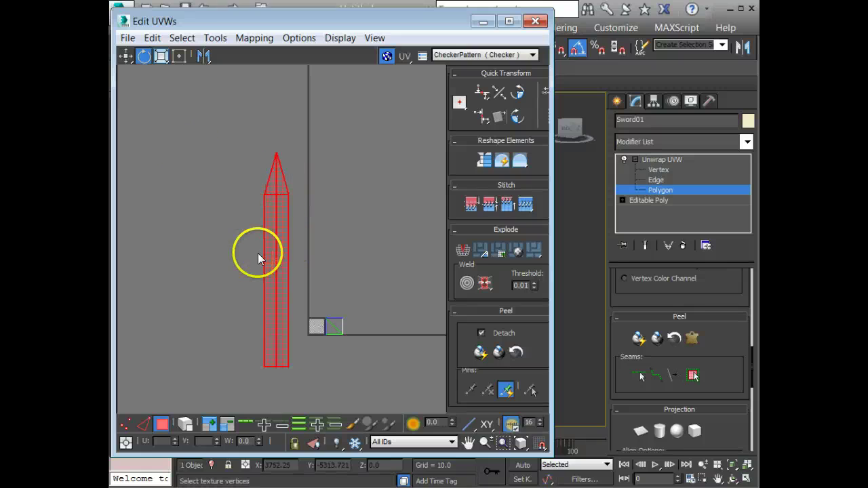
key("r")
left_click_drag(284, 320, 314, 411)
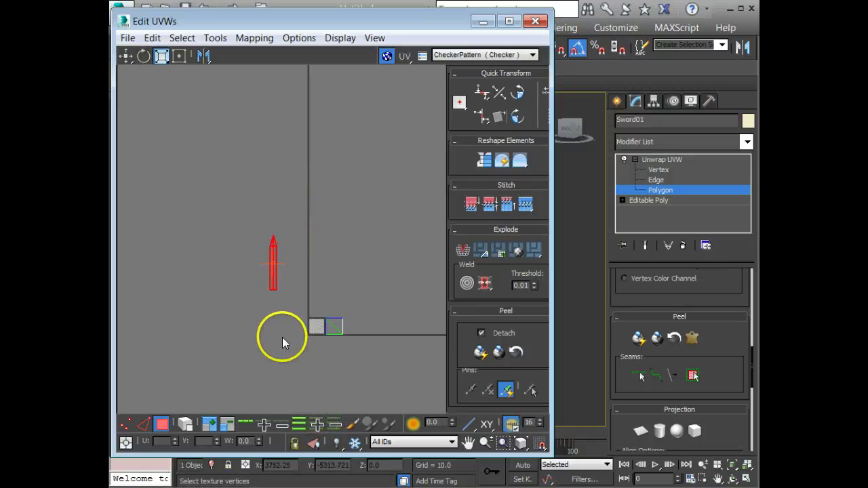
key("w")
scroll(339, 359, "up", 3)
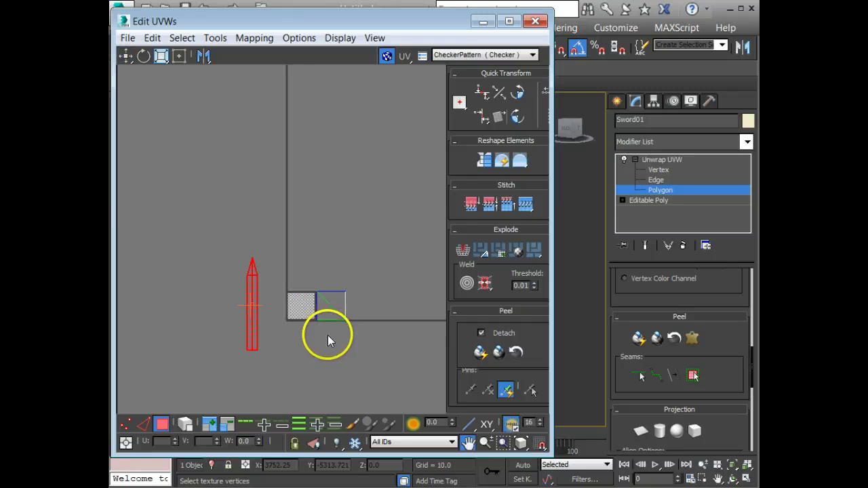
- Move the UV editor aside and select the upper bevel face on the front of the sword's guard, leaving the blade unselected
left_click_drag(400, 29, 21, 34)
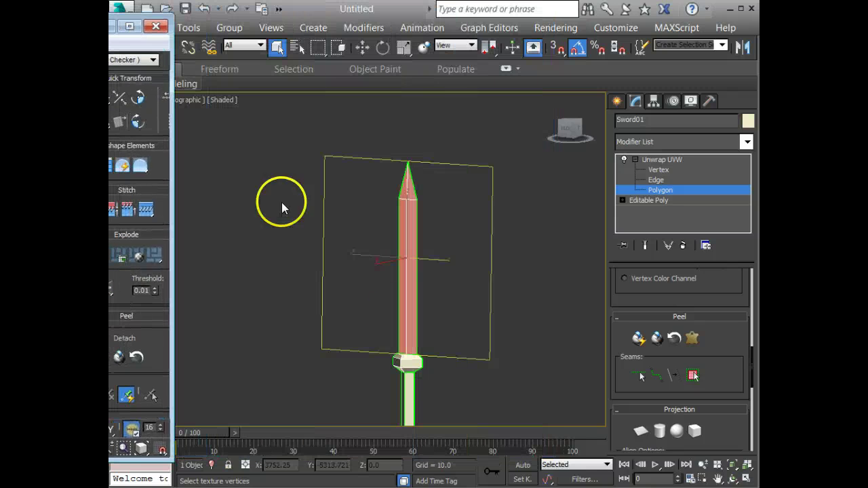
middle_click_drag(436, 364, 441, 291)
scroll(442, 311, "up", 3)
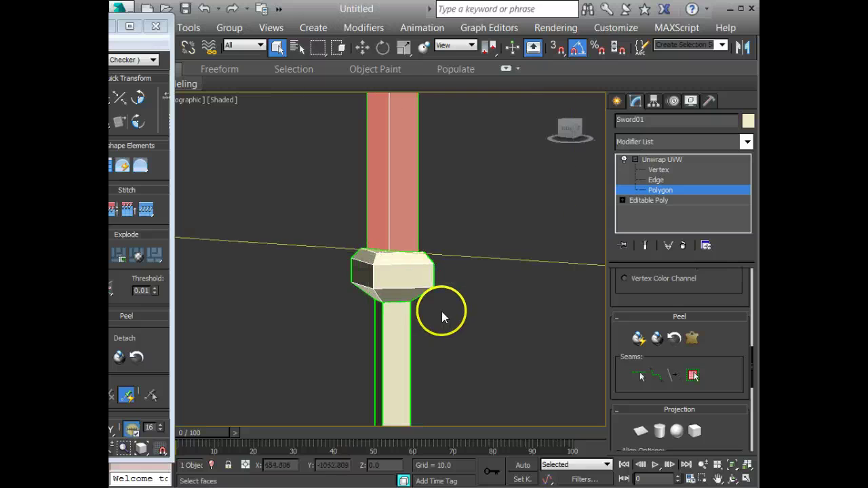
left_click(413, 261)
middle_click_drag(419, 309, 428, 316)
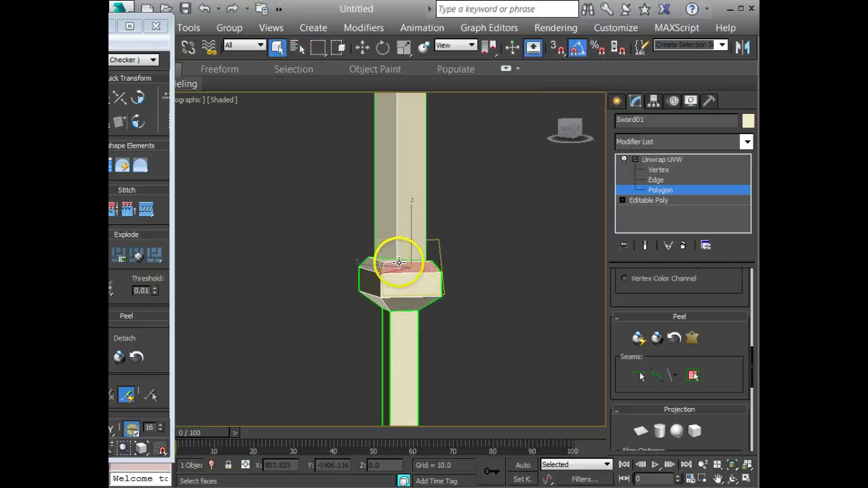
left_click(378, 256, "ctrl")
scroll(407, 253, "up", 2)
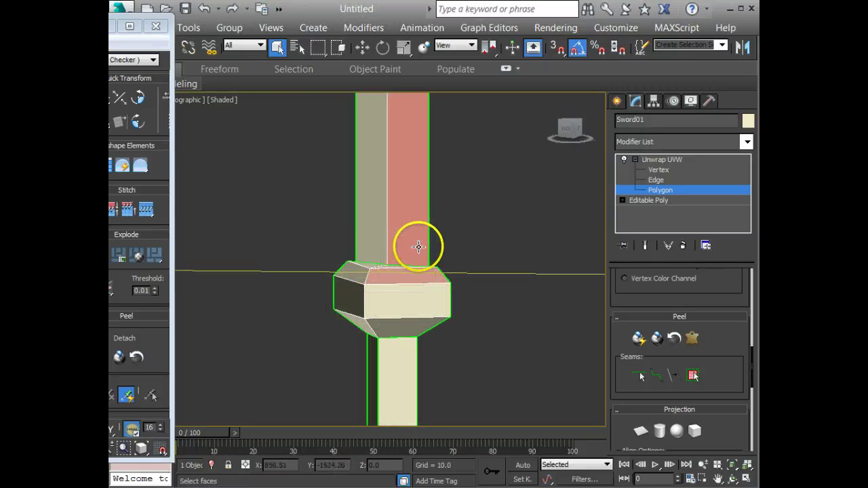
middle_click_drag(421, 247, 442, 284, "alt")
left_click(402, 219, "alt")
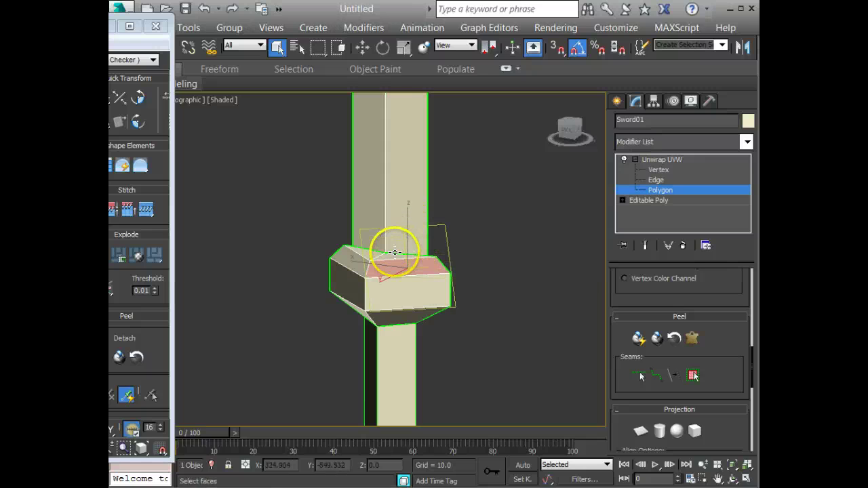
- Add all remaining guard faces to the selection, including the back side, and exclude the grip faces
left_click(345, 271, "ctrl")
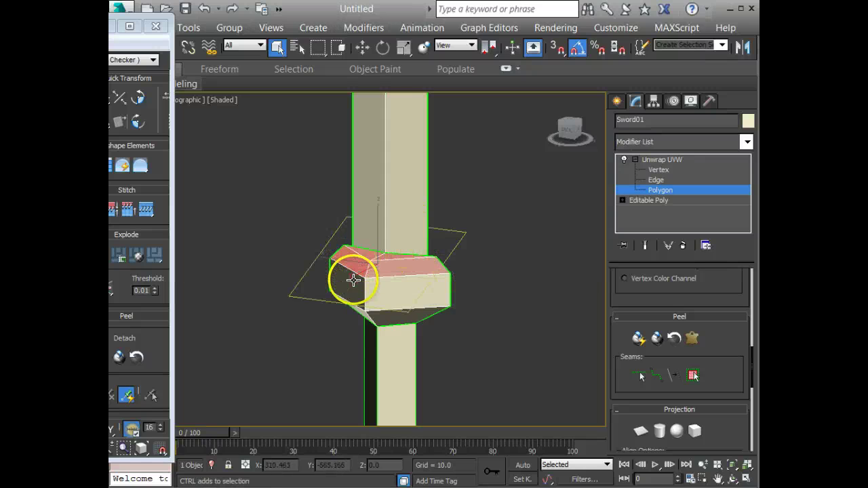
left_click(392, 299, "ctrl")
left_click(366, 316, "ctrl")
left_click(405, 315, "ctrl")
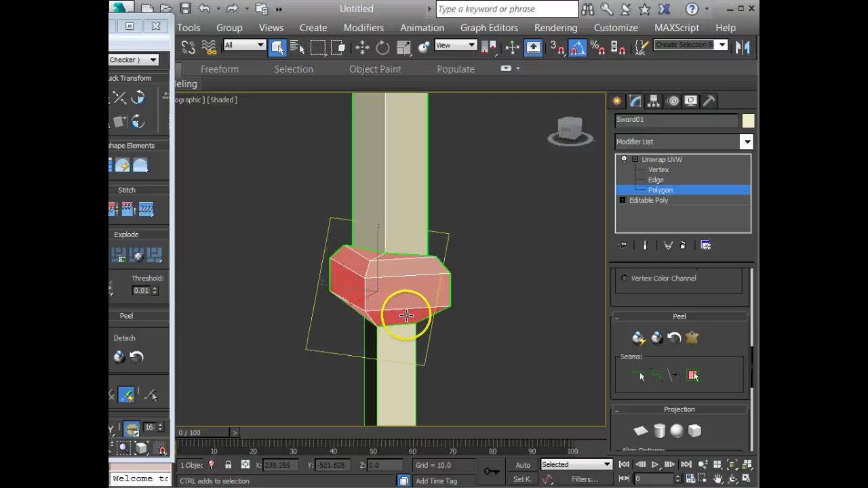
left_click_drag(491, 304, 299, 319)
left_click(402, 405, "alt")
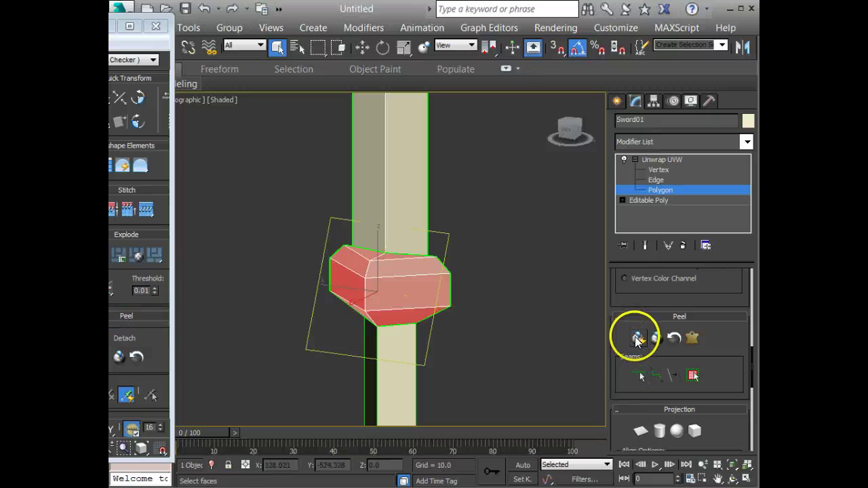
- Quick Peel the guard faces and move the resulting UV shell below the texture square
left_click(637, 339)
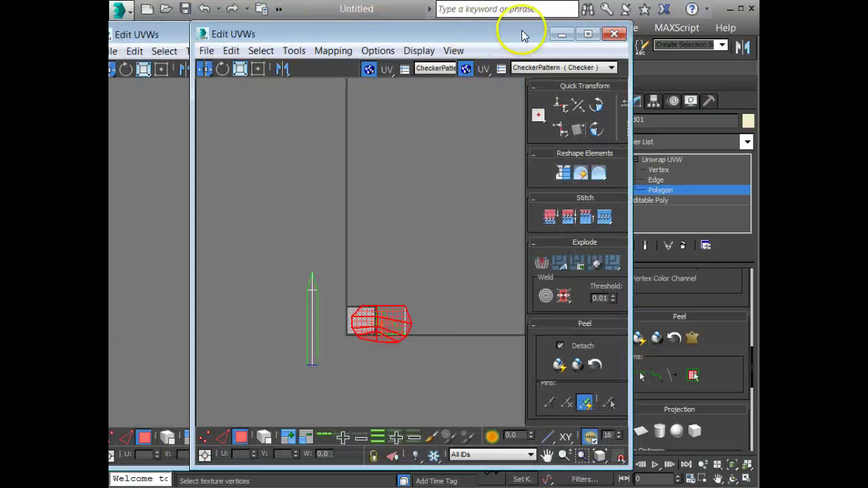
left_click_drag(516, 28, 362, 23)
scroll(287, 306, "up", 6)
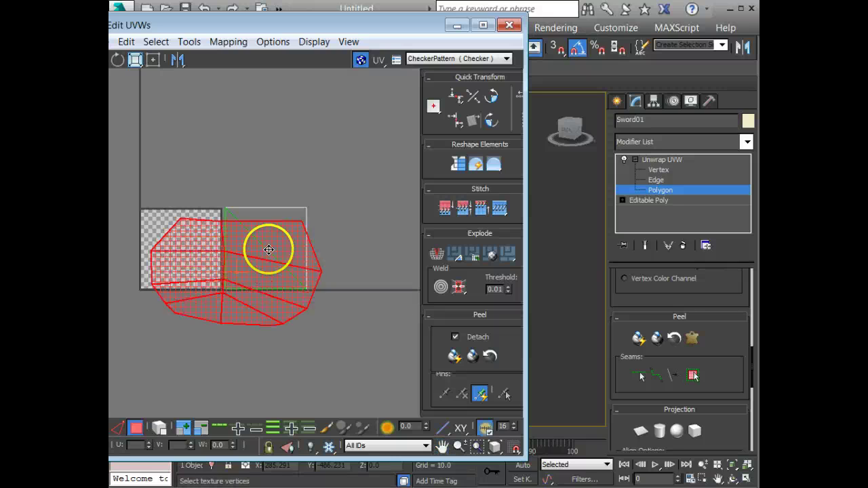
left_click_drag(268, 250, 237, 348)
- Clear the UV editor from the viewport, select the faces of the sword's grip and Quick Peel them
left_click_drag(398, 23, 93, 0)
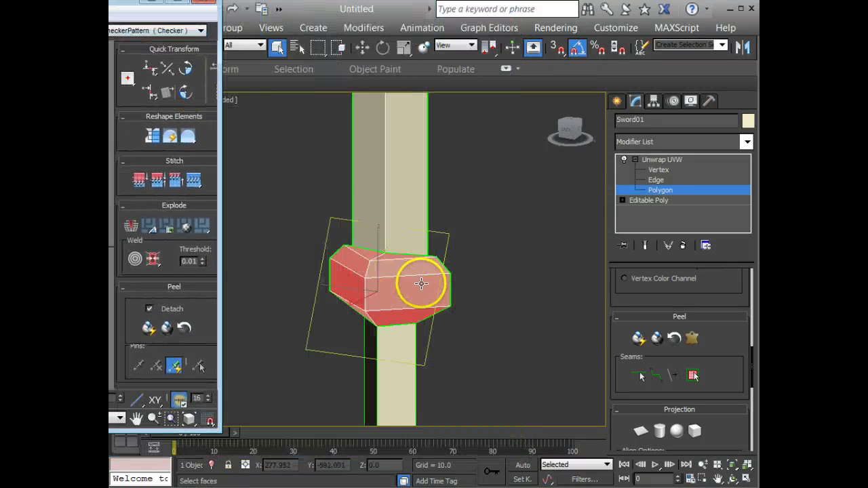
middle_click_drag(421, 285, 468, 209)
left_click(442, 330)
middle_click_drag(417, 333, 412, 268)
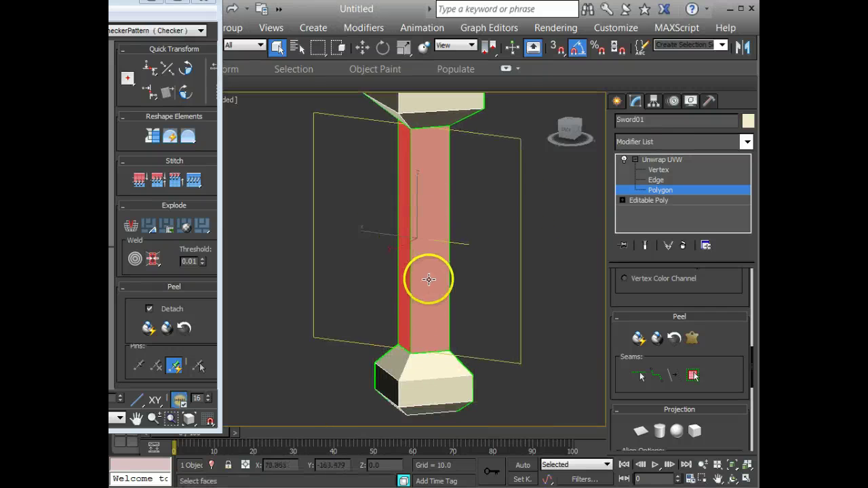
left_click(637, 339)
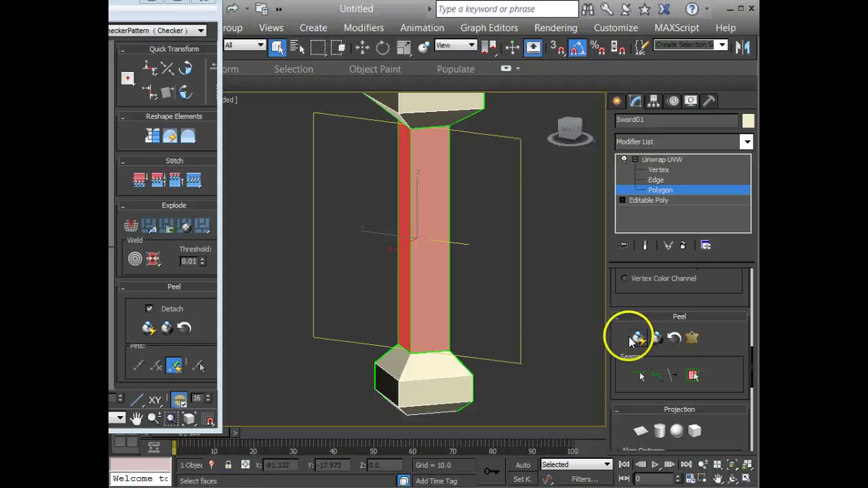
- Bring the UV editor back and separate the overlapping grip strips, moving them away from the other shells
left_click_drag(8, 4, 456, 50)
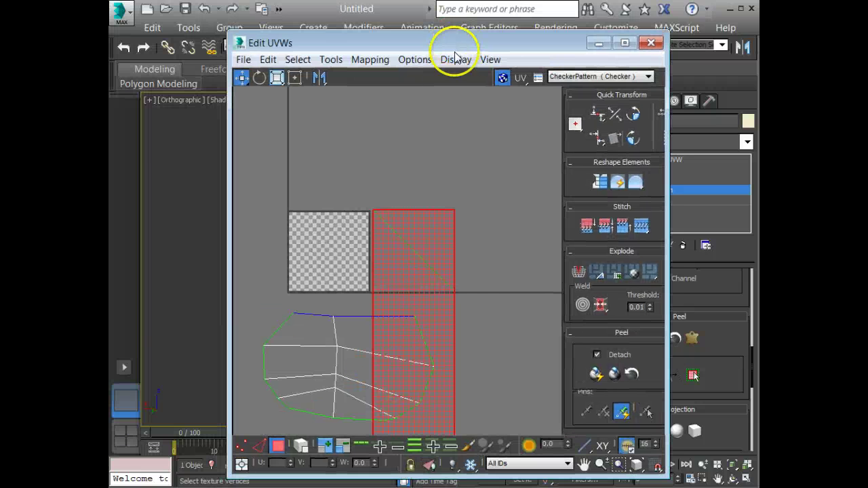
scroll(394, 326, "up", 5)
scroll(382, 335, "down", 8)
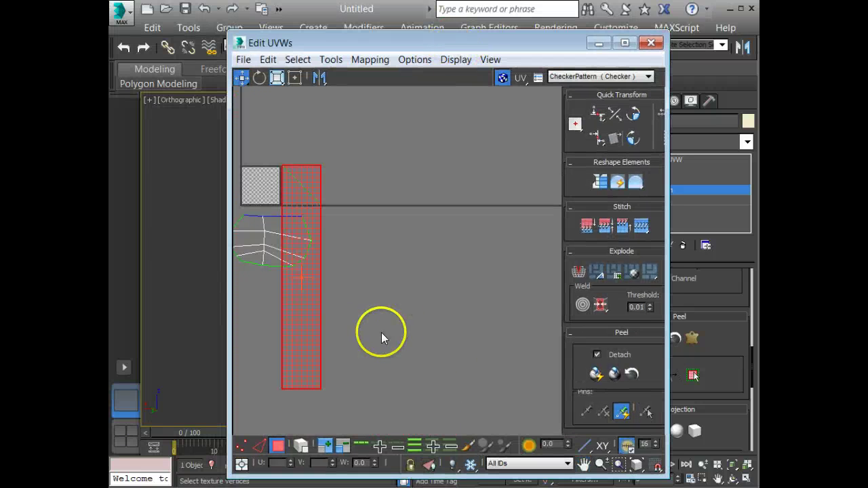
left_click_drag(363, 341, 469, 350)
left_click(422, 341)
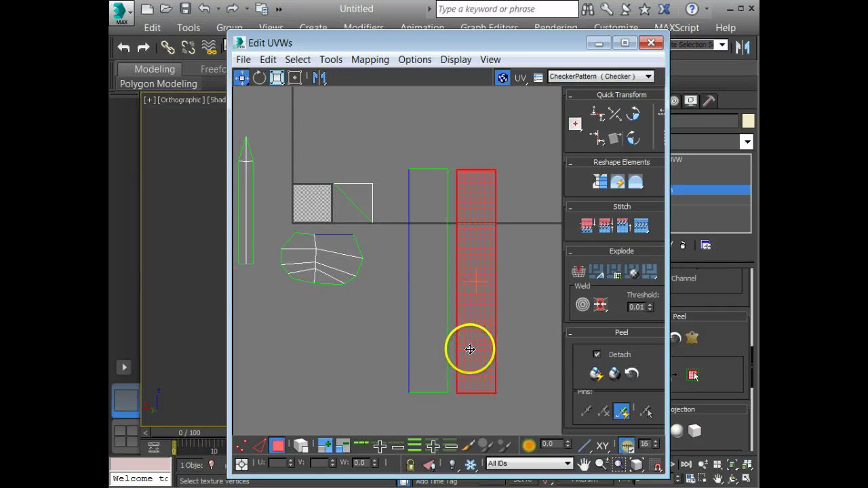
left_click(430, 349)
middle_click_drag(501, 351, 375, 345)
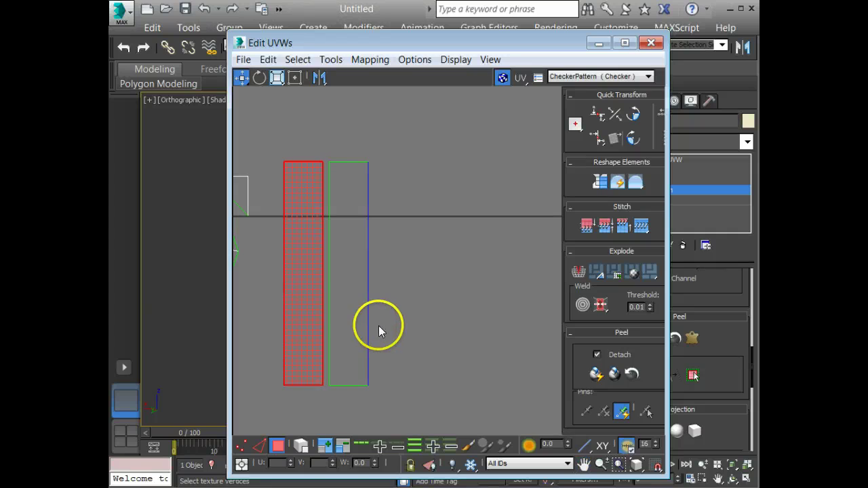
- Move the selected grip strip to the opposite side of the other strip so their shared edges face each other
left_click(260, 446)
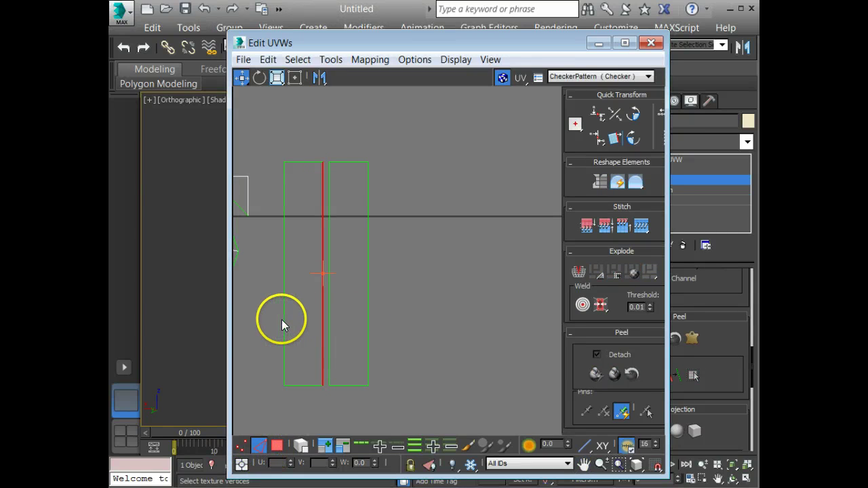
left_click(277, 446)
left_click_drag(342, 324, 447, 316)
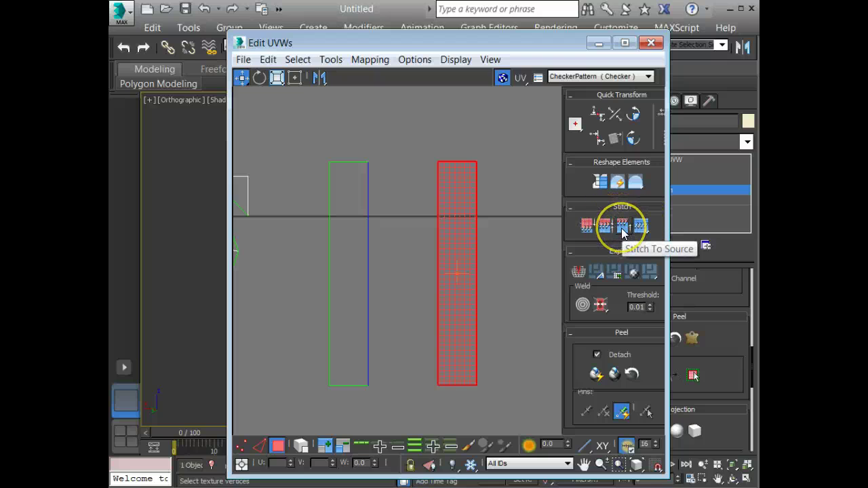
- Stitch the two grip strips into one shell along their shared edge with Stitch: Custom
left_click(585, 225)
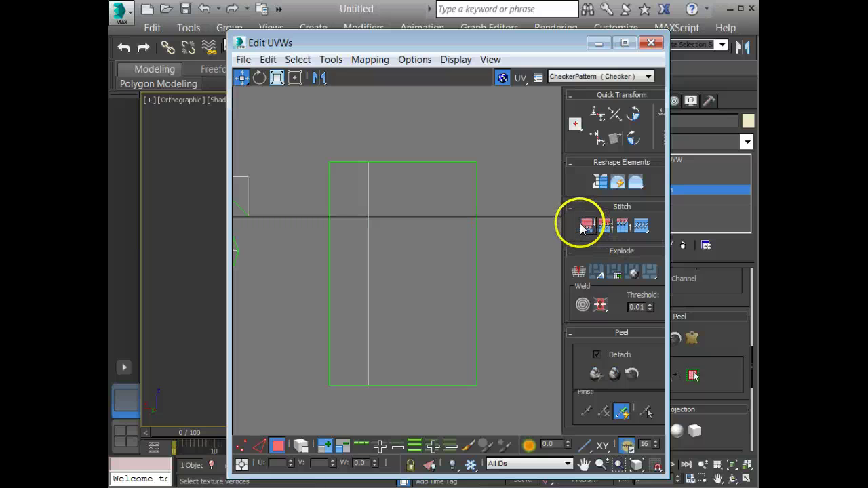
key("ctrl+z")
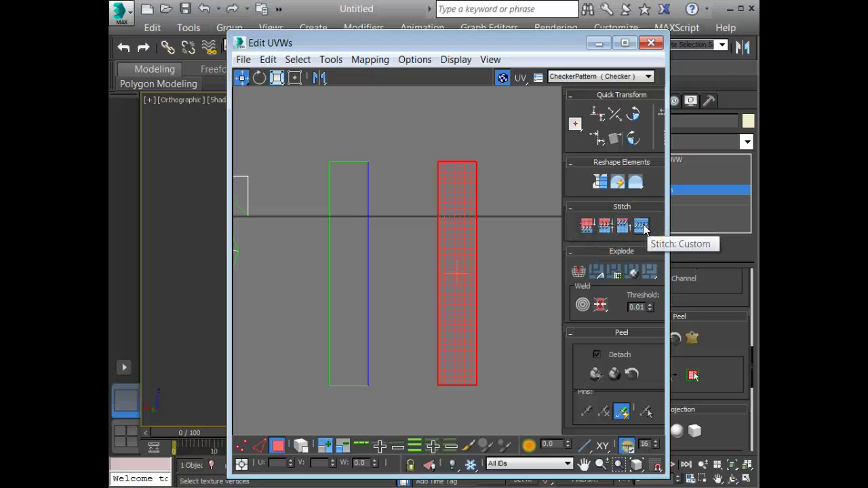
left_click(642, 229)
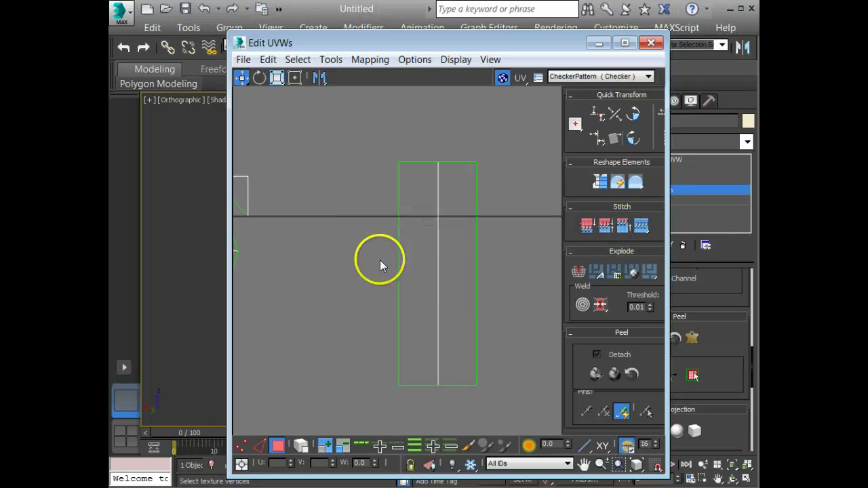
- Turn on element selection in the UV editor and select the whole stitched grip shell
middle_click_drag(382, 263, 374, 257)
scroll(374, 257, "down", 3)
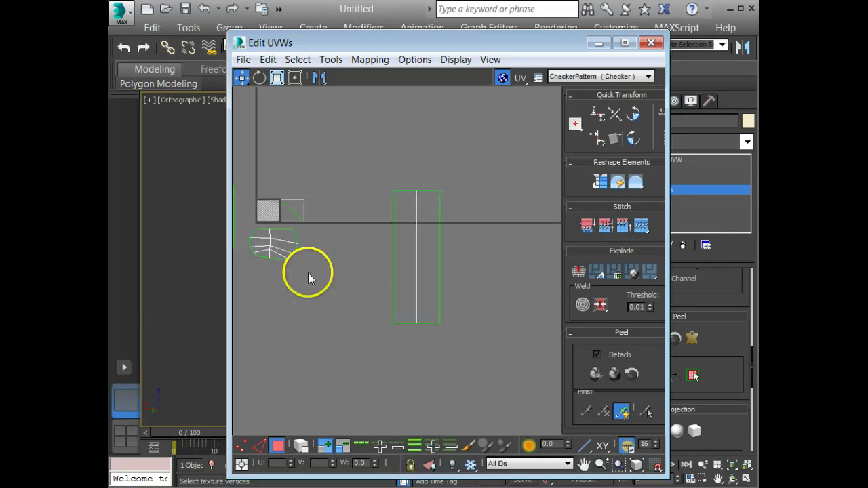
left_click(418, 240)
left_click(437, 247, "ctrl")
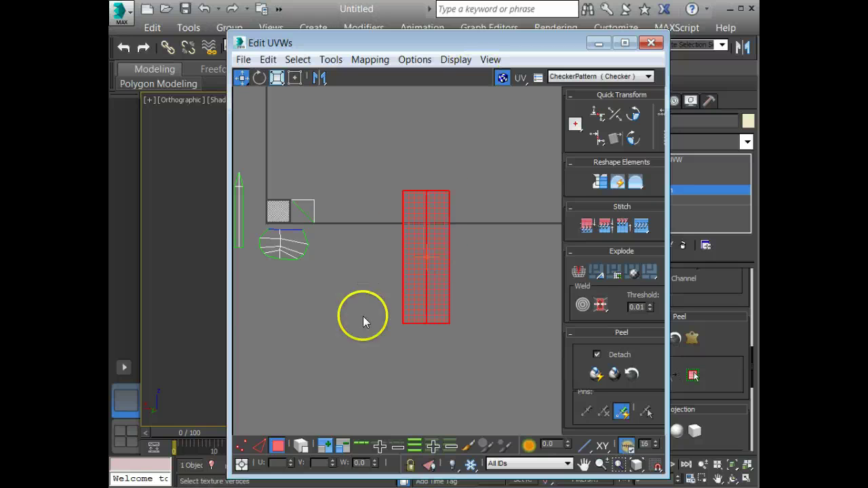
left_click(301, 446)
left_click(302, 447)
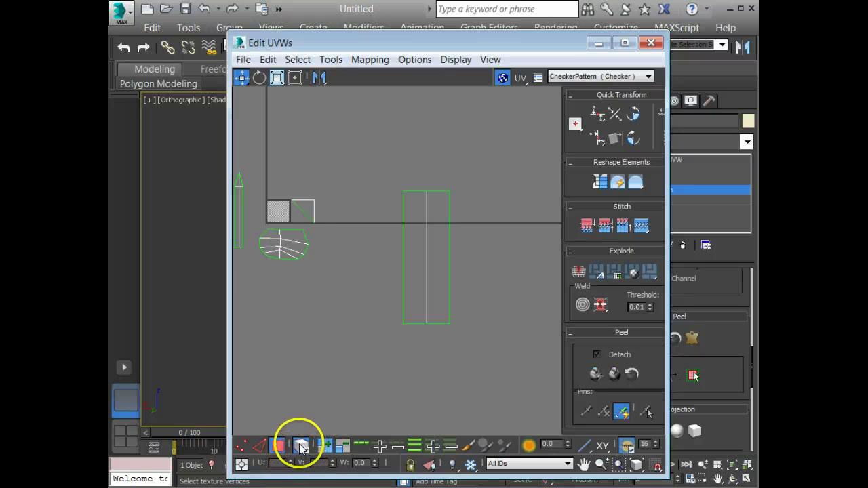
left_click(412, 272)
- Scale the grip shell down and place it upright beside the blade's UV shell
middle_click_drag(326, 373, 421, 364)
left_click_drag(508, 273, 356, 367)
key("r")
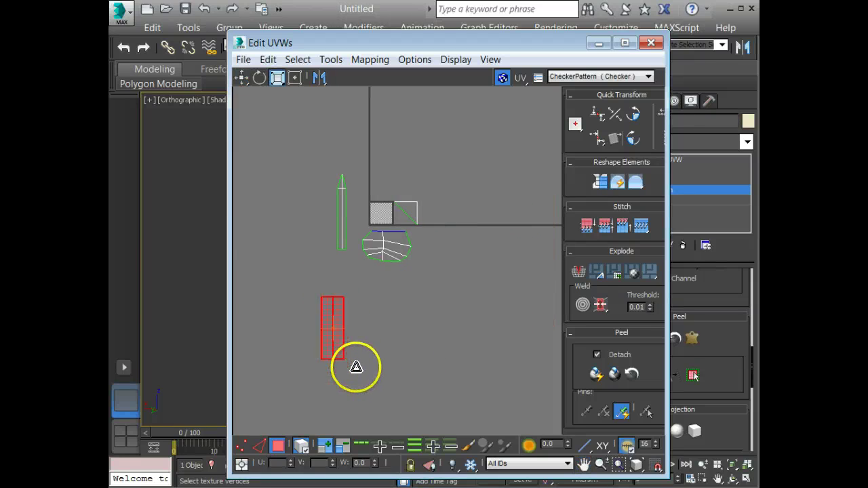
key("w")
left_click_drag(333, 306, 324, 215)
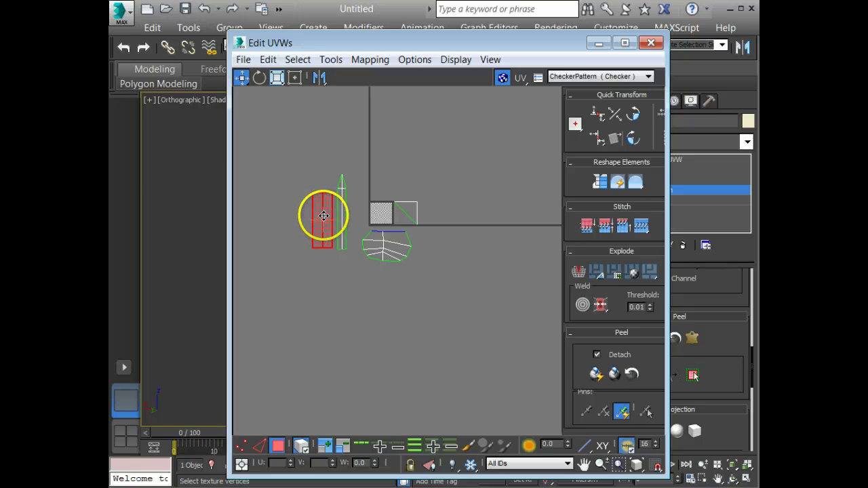
- Move the UV editor aside and select all faces of the pommel at the end of the grip
left_click_drag(301, 39, 112, 21)
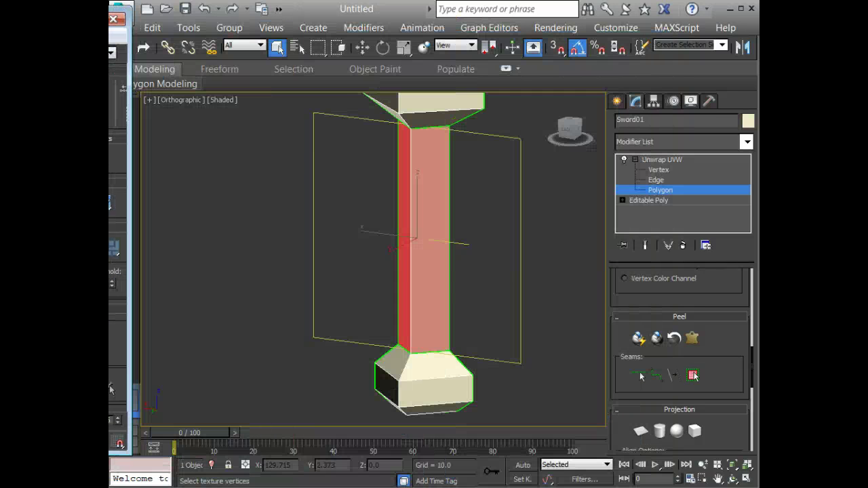
middle_click_drag(437, 382, 431, 320)
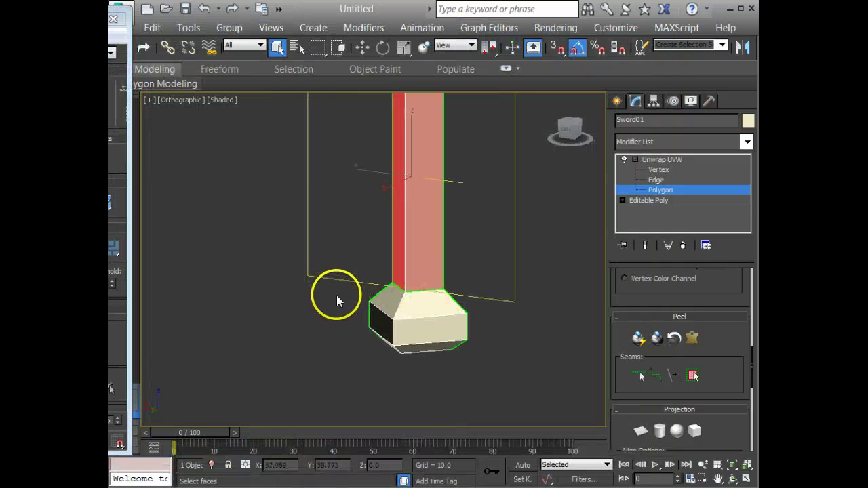
left_click_drag(339, 291, 437, 374)
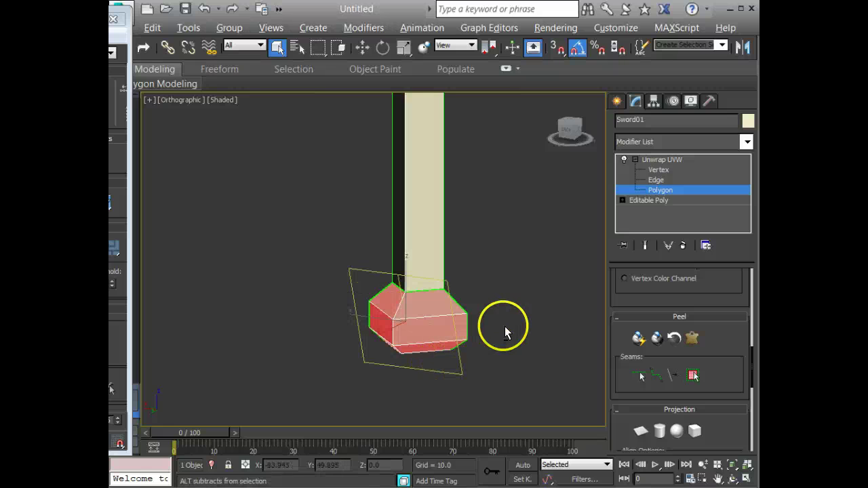
left_click_drag(568, 112, 568, 134)
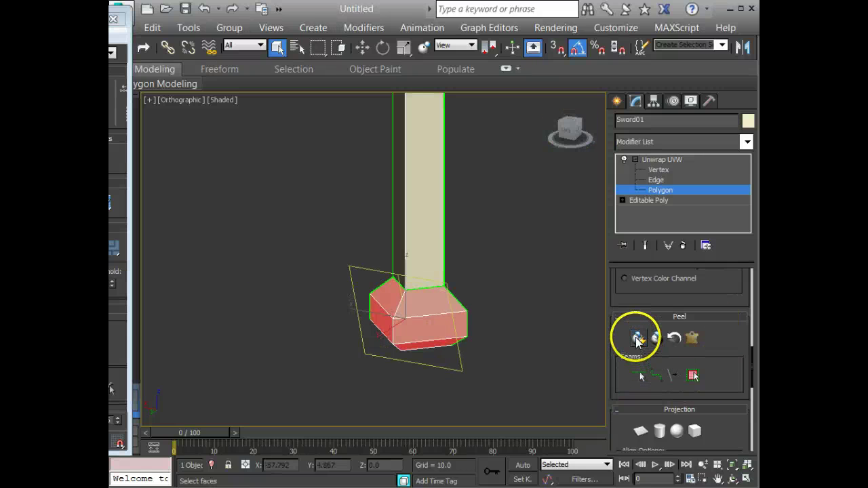
- Quick Peel the pommel faces and move the resulting UV shell below the guard's shell
left_click(636, 341)
left_click_drag(0, 20, 305, 55)
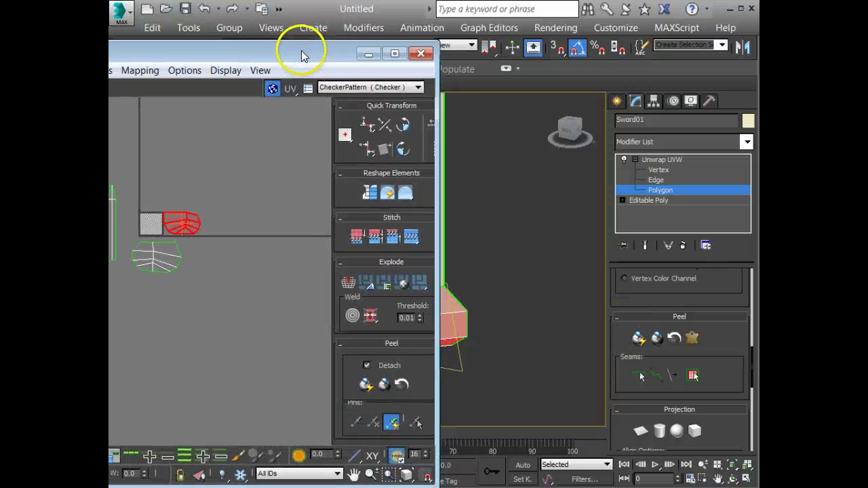
middle_click_drag(136, 269, 156, 277)
scroll(208, 255, "up", 5)
middle_click_drag(202, 252, 271, 247)
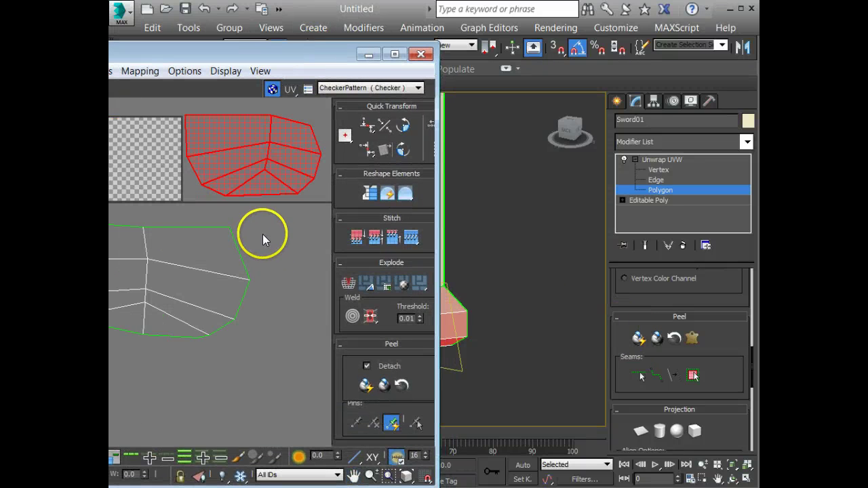
scroll(262, 235, "down", 1)
left_click_drag(259, 189, 181, 371)
- Select the cap faces on the underside of the pommel and Quick Peel them into their own UV shell
left_click_drag(300, 51, 107, 6)
left_click(466, 359)
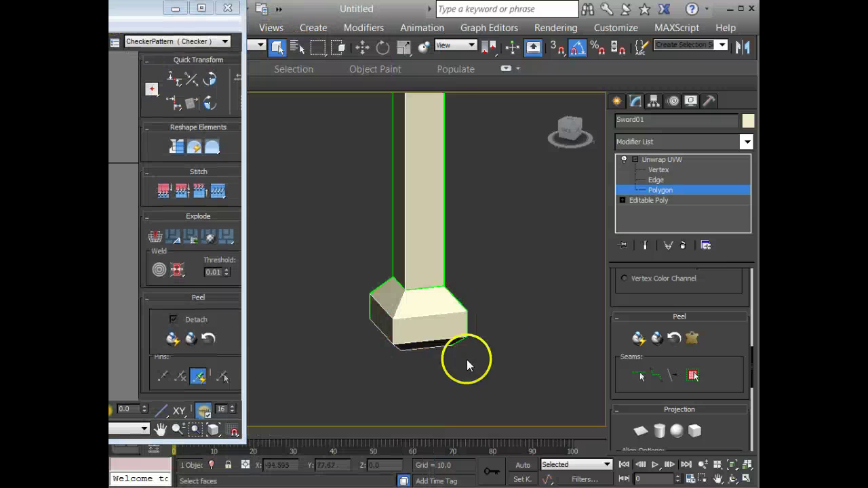
mouse_move(465, 311)
middle_mouse_down("alt")
mouse_move(488, 293)
mouse_move(456, 313)
middle_mouse_up("alt")
left_click_drag(565, 128, 568, 127)
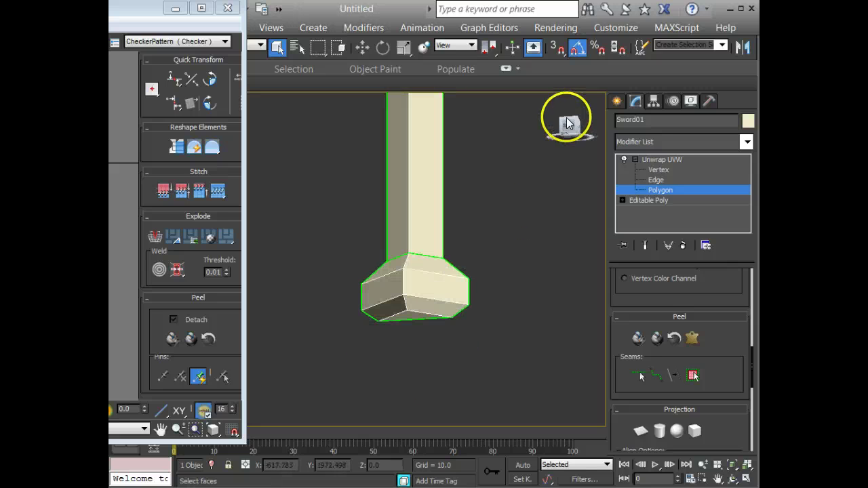
left_click(399, 313)
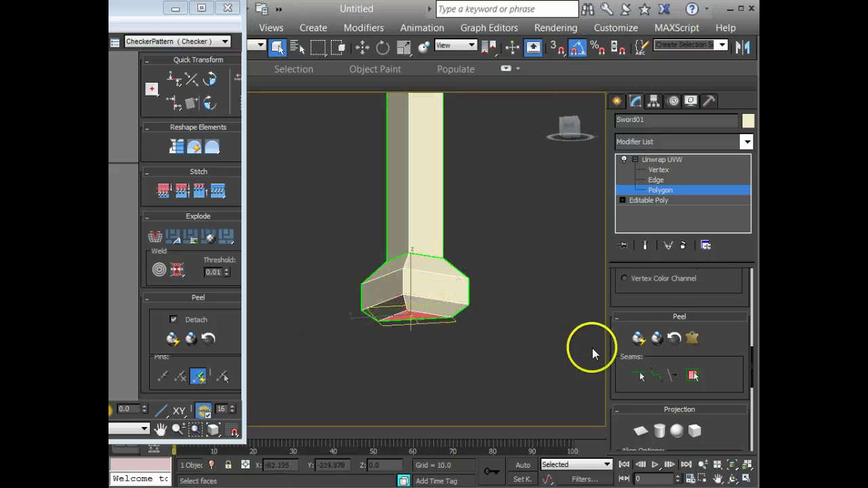
left_click(638, 340)
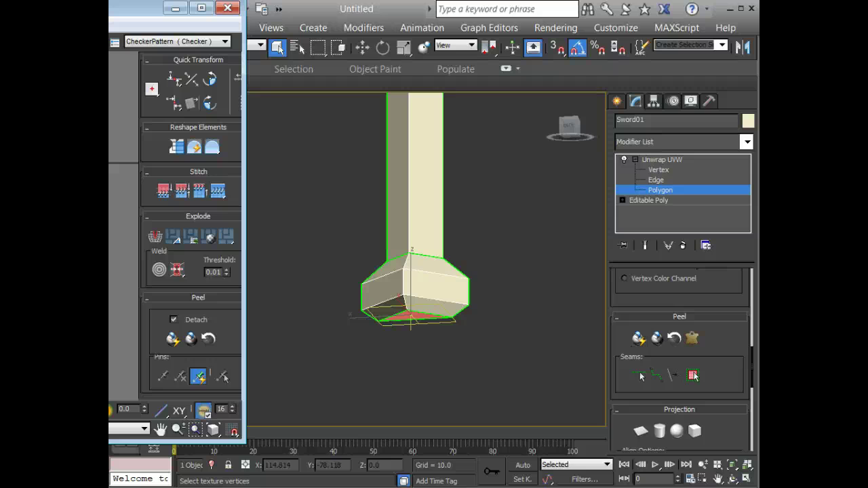
- Bring the UV editor back into view and place the triangular cap shell below the pommel's shell
left_click_drag(171, 12, 487, 20)
left_click_drag(349, 369, 323, 371)
scroll(348, 311, "down", 3)
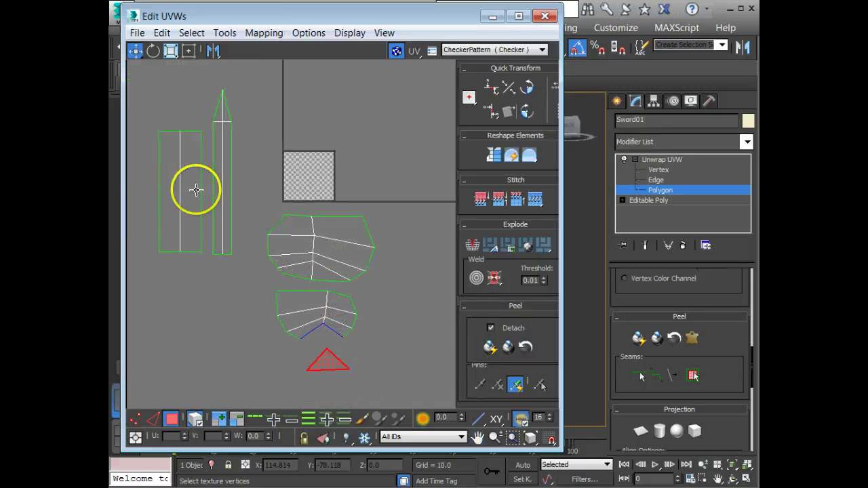
- Pack only the selected triangular cap shell using Recursive Packing with 0.02 padding
left_click(224, 33)
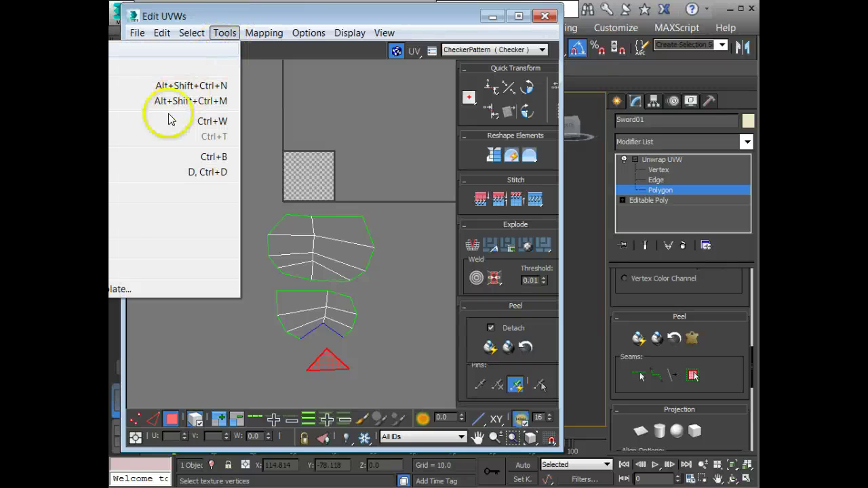
left_click(117, 211)
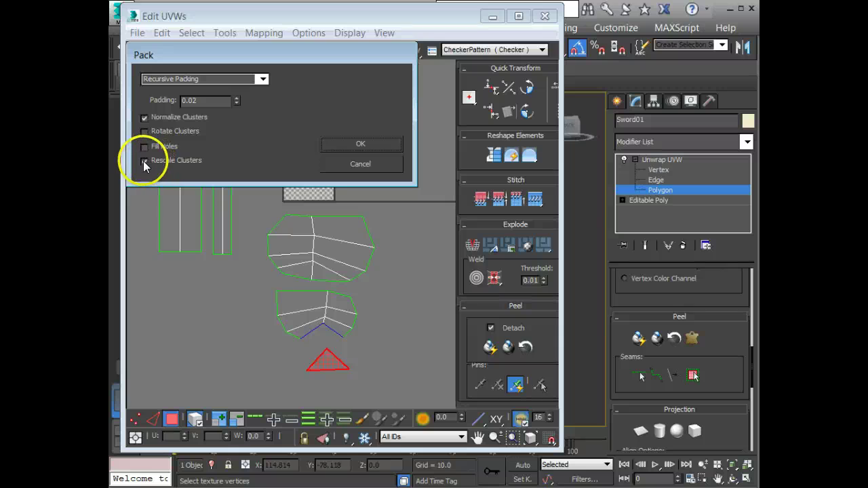
left_click(369, 143)
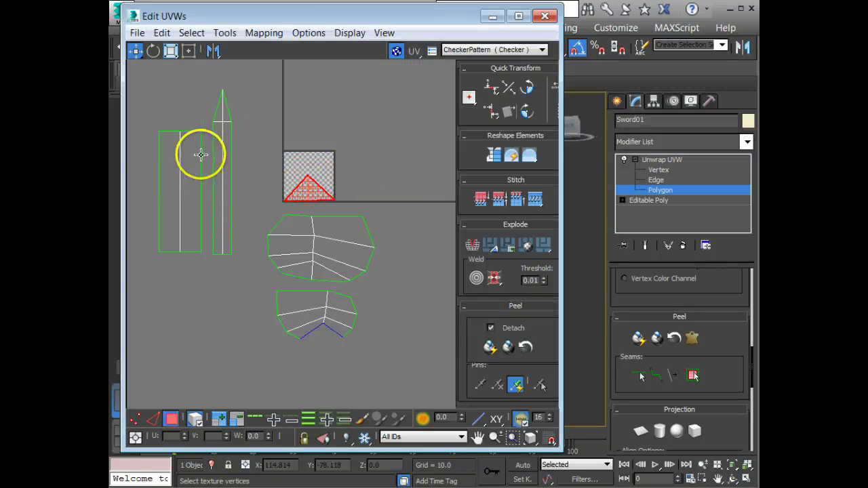
- Select all the UV shells and pack them into the UV square using Recursive Packing with 0.02 padding and Normalize Clusters on
left_click(342, 166)
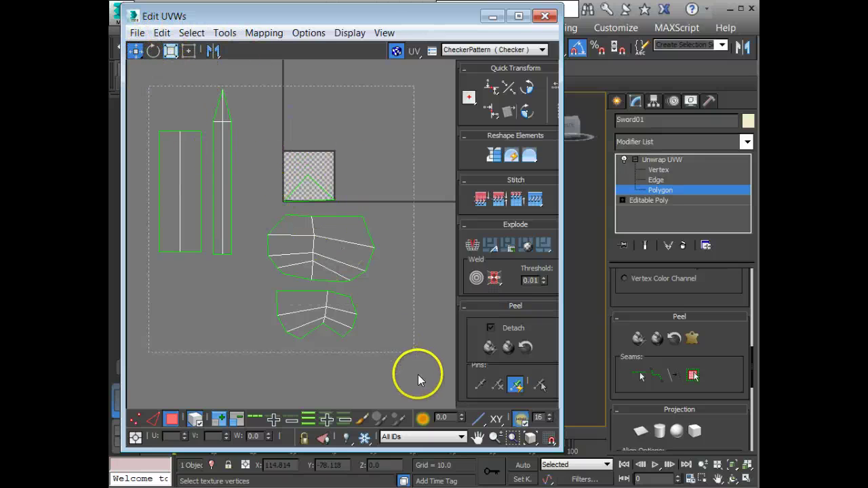
left_click_drag(419, 377, 405, 377)
left_click(224, 32)
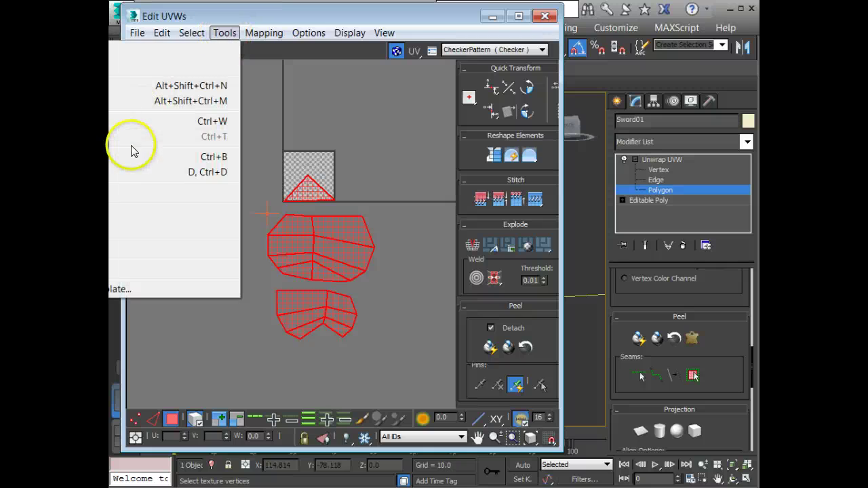
left_click(137, 213)
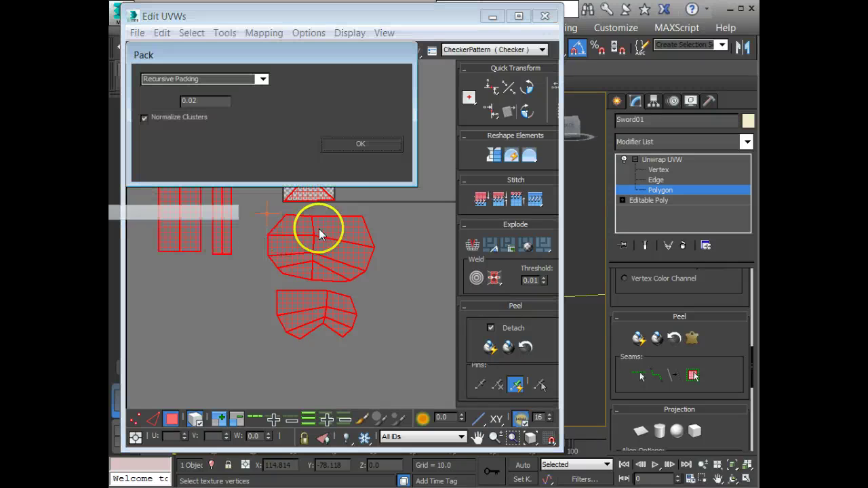
left_click(348, 144)
scroll(312, 209, "up", 5)
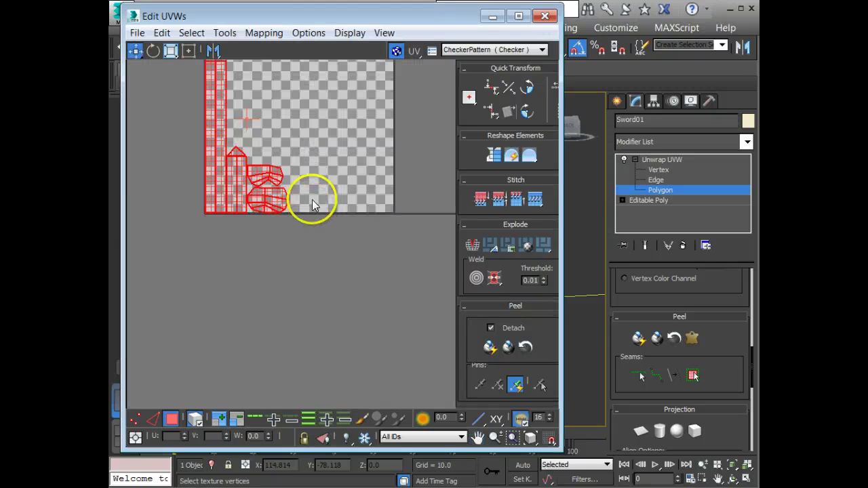
middle_click_drag(311, 200, 310, 273)
- Move the pommel and guard shells to the upper-right area of the UV square, with the guard above the pommel
left_click(288, 230)
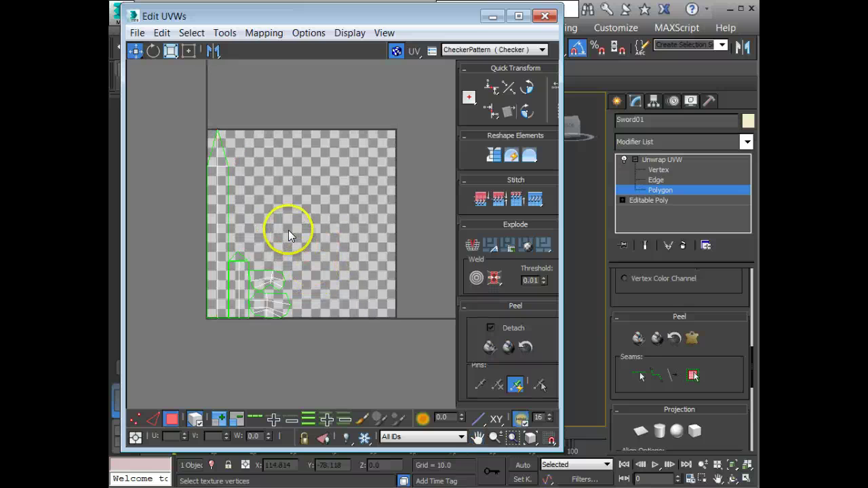
scroll(262, 260, "up", 2)
middle_click_drag(262, 261, 274, 275)
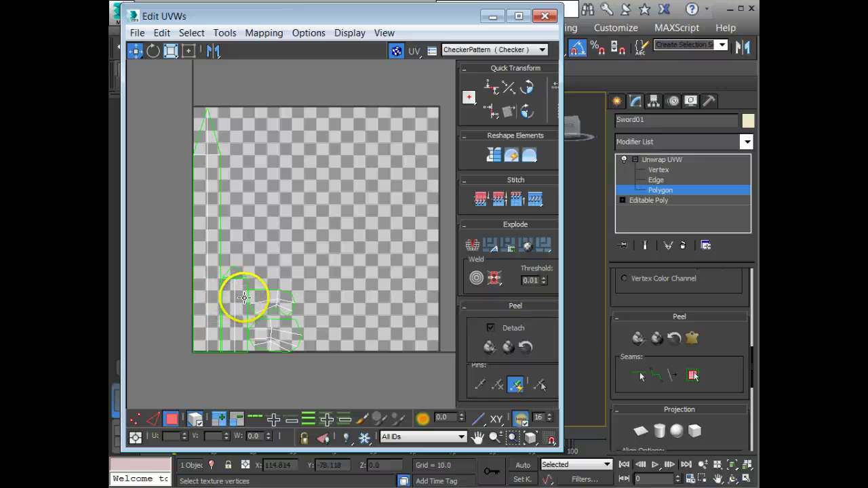
middle_click_drag(348, 186, 338, 189)
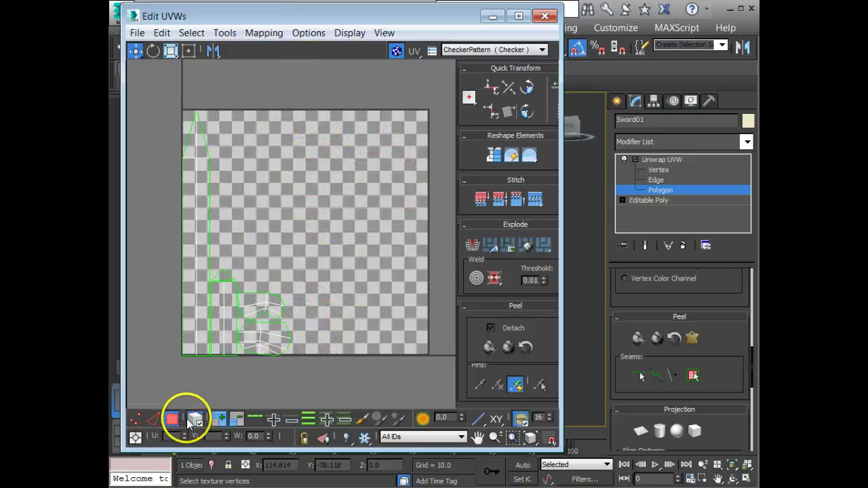
left_click(200, 295)
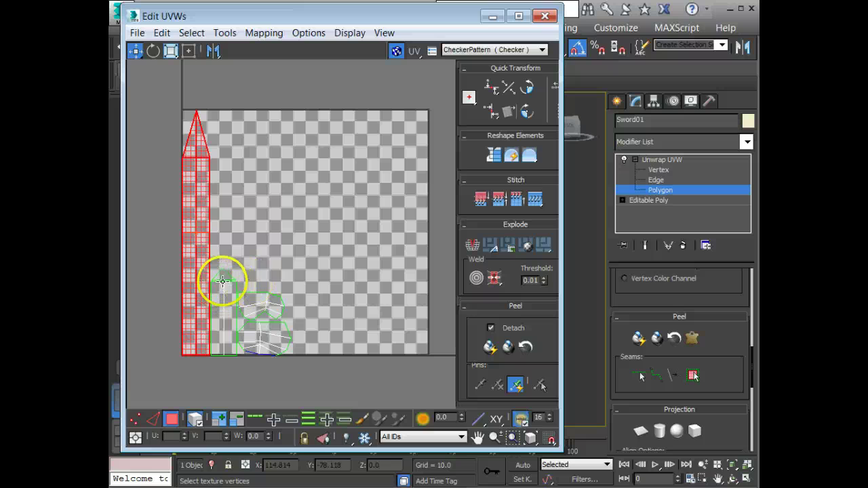
left_click(222, 281)
left_click(259, 306)
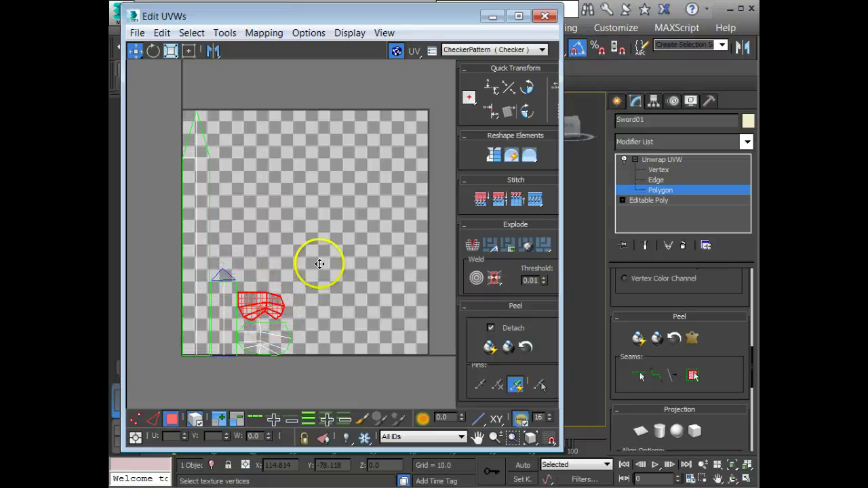
left_click_drag(261, 305, 394, 174)
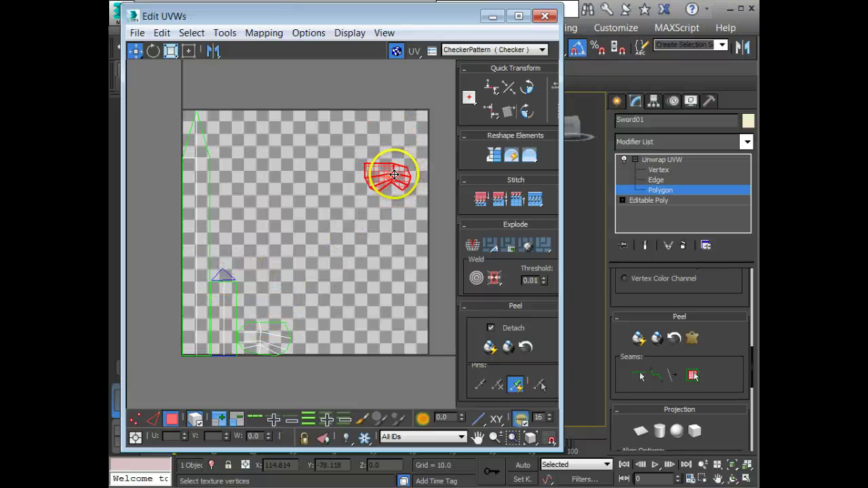
left_click_drag(439, 18, 426, 39)
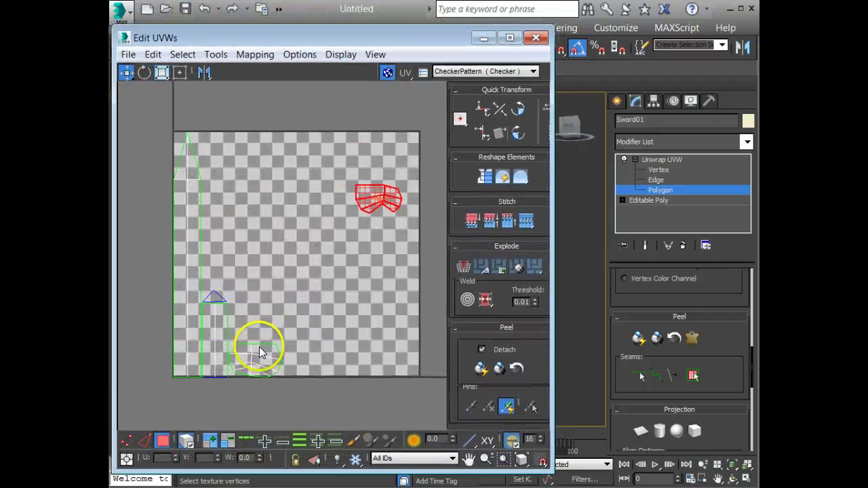
left_click_drag(259, 350, 376, 156)
- Move the grip shell out into the open space and the triangular cap shell down to the UV square's lower edge
left_click(210, 337)
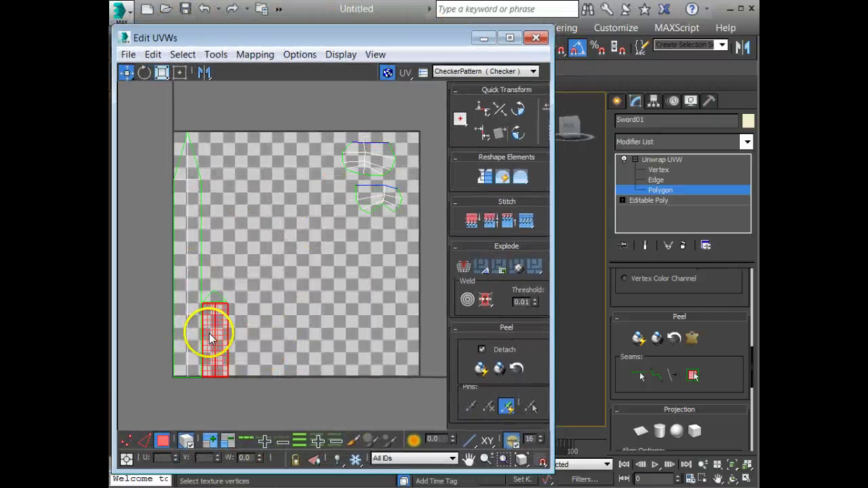
left_click_drag(207, 305, 270, 269)
left_click(214, 297)
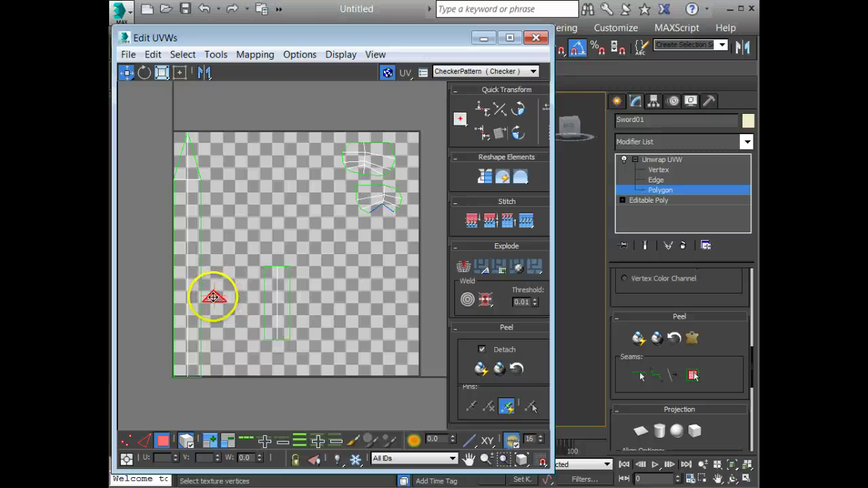
left_click_drag(213, 297, 224, 369)
- Move, rotate and enlarge the blade shell to span the UV square diagonally from upper left to lower right
left_click_drag(188, 348, 322, 351)
left_click_drag(330, 279, 284, 243)
key("q")
key("r")
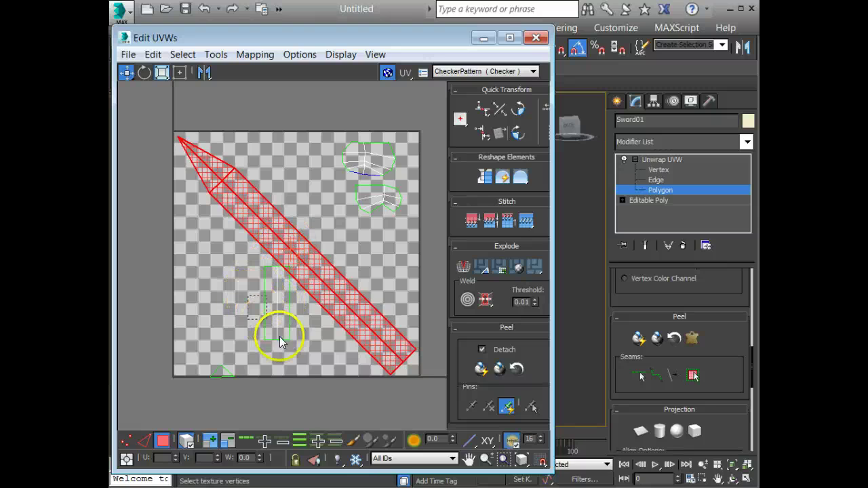
- Rotate the grip shell parallel to the blade, enlarge it and place it just below the blade's shell
left_click(278, 310)
left_click_drag(277, 310, 269, 338)
key("e")
key("r")
key("e")
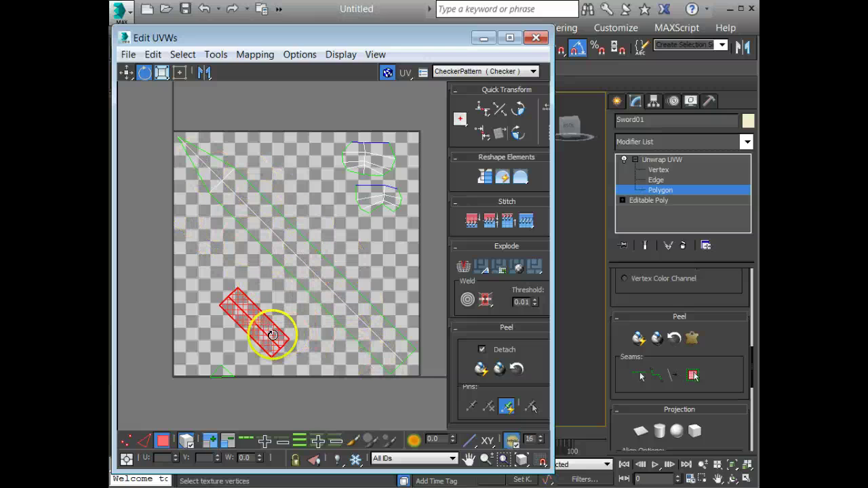
left_click_drag(270, 344, 272, 325)
- Enlarge the triangular cap shell and move it into the free corner below the grip's shell
left_click(222, 373)
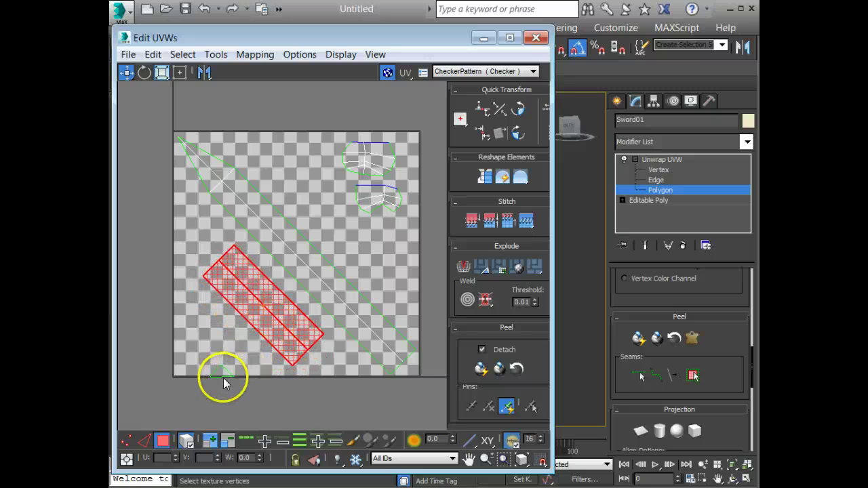
key("r")
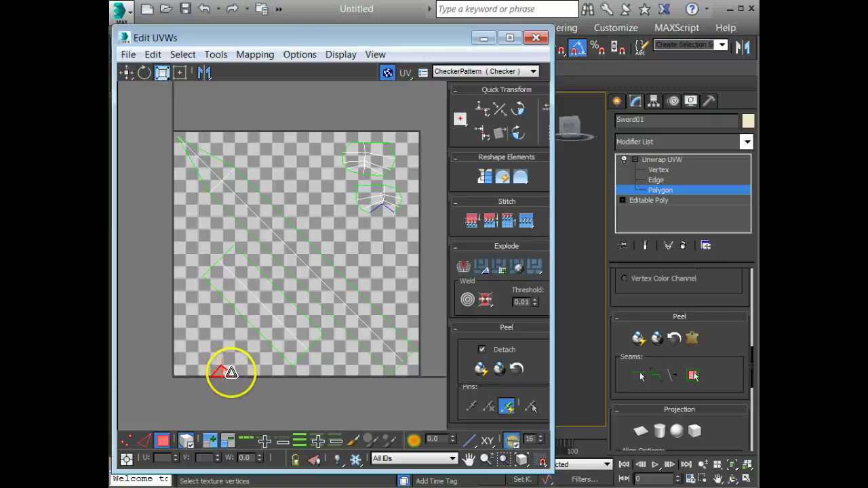
left_click_drag(232, 372, 211, 321)
key("w")
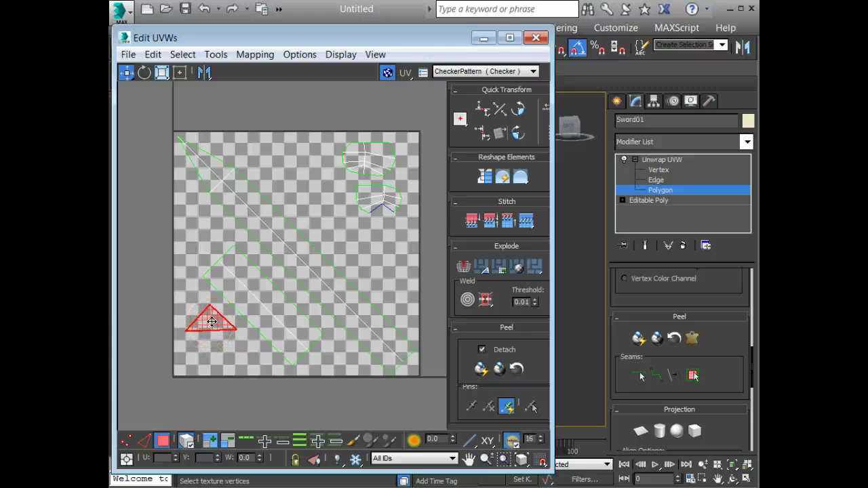
- Enlarge the guard shell and fit it into the upper-right corner of the UV square, above the blade
middle_click_drag(372, 227, 330, 275)
mouse_move(312, 245)
middle_mouse_down()
mouse_move(320, 258)
mouse_move(353, 268)
mouse_move(372, 203)
mouse_move(318, 254)
middle_mouse_up()
scroll(321, 257, "up", 1)
left_click(329, 204)
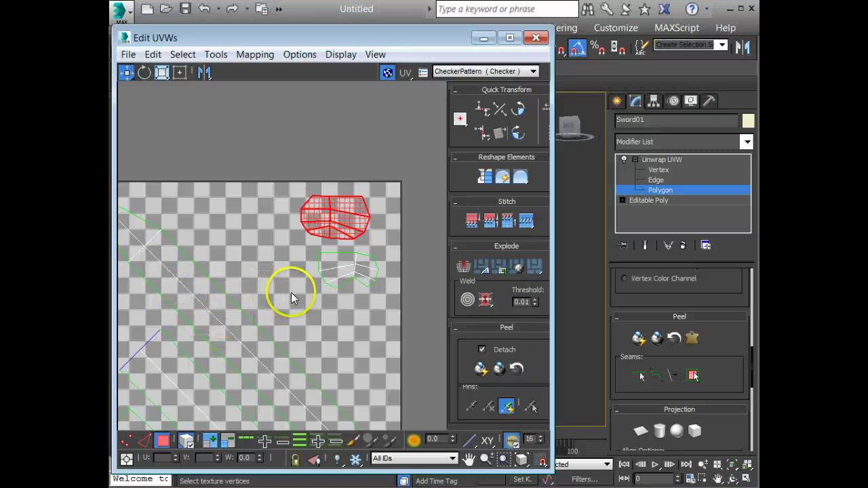
middle_click_drag(307, 293, 299, 304)
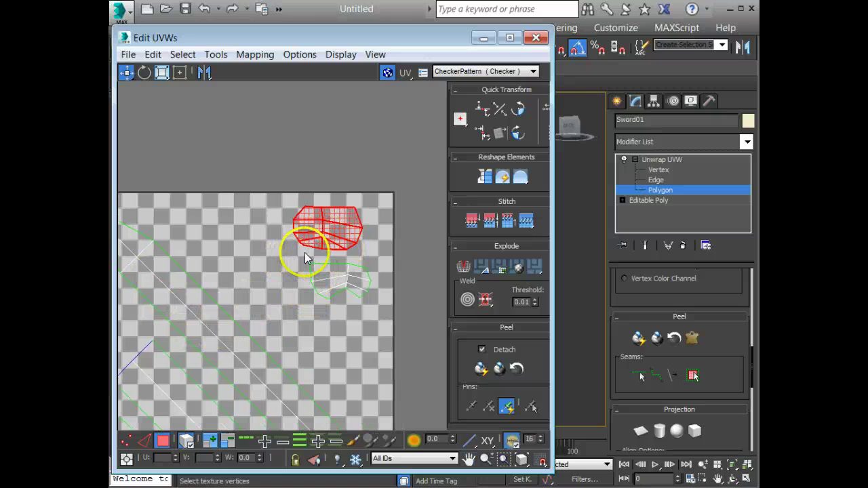
left_click_drag(345, 219, 312, 233)
key("r")
key("w")
- Enlarge the pommel shell and place it directly beneath the guard's shell inside the UV square
left_click(356, 292)
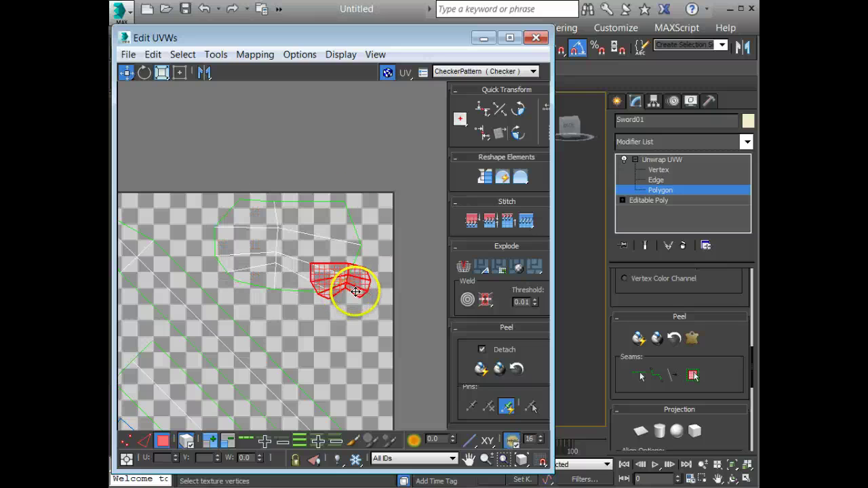
left_click_drag(356, 292, 343, 328)
key("r")
key("w")
left_click(284, 269)
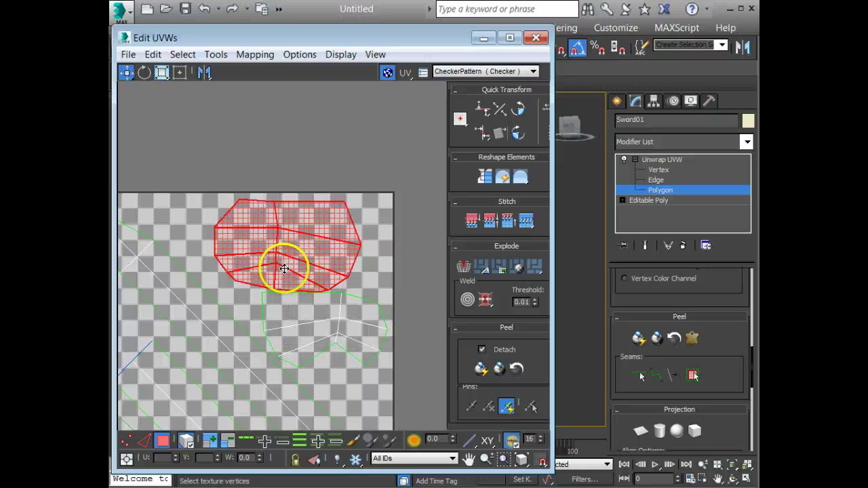
- Select a side face of the pommel on the model to locate the matching polygon in the UV layout
left_click_drag(430, 34, 148, 51)
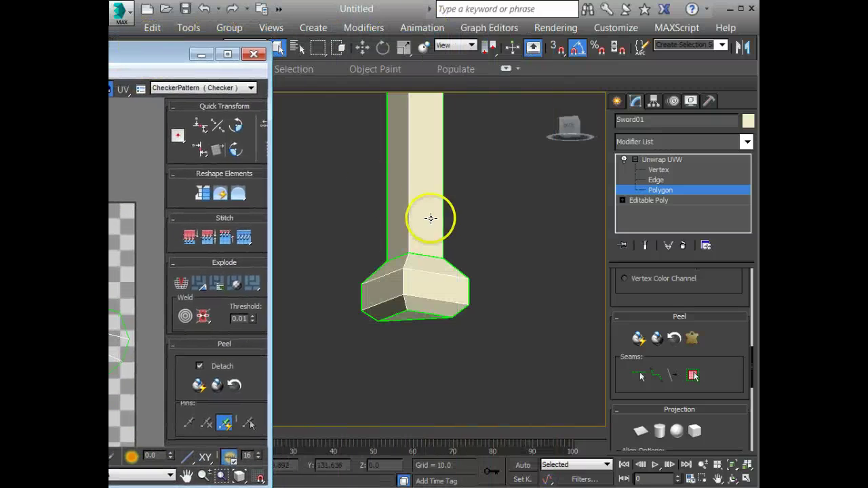
middle_click_drag(430, 218, 437, 235)
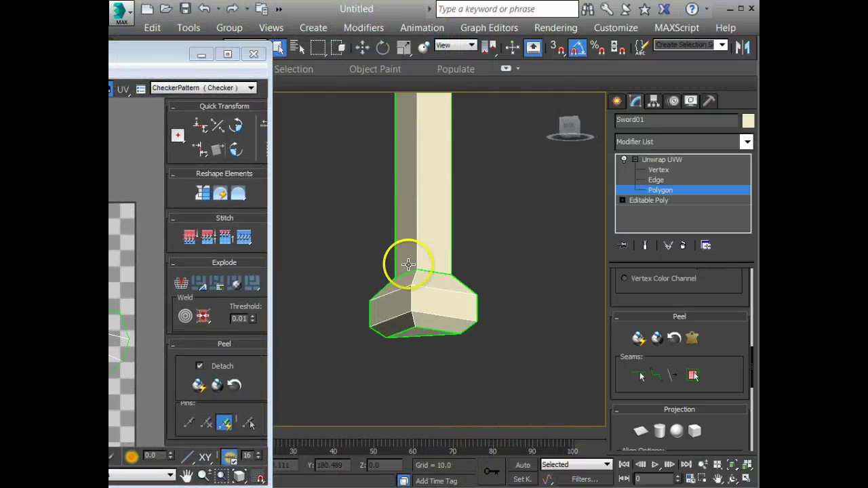
left_click(456, 294)
left_click(568, 126)
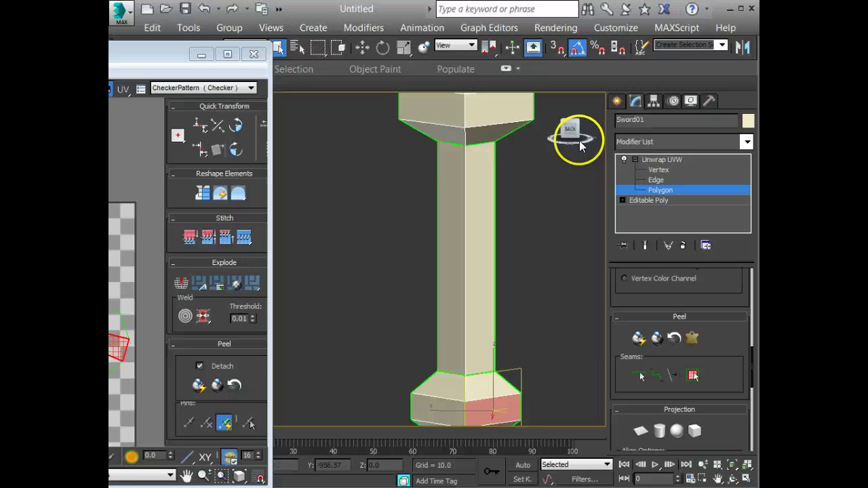
middle_click_drag(498, 291, 451, 240)
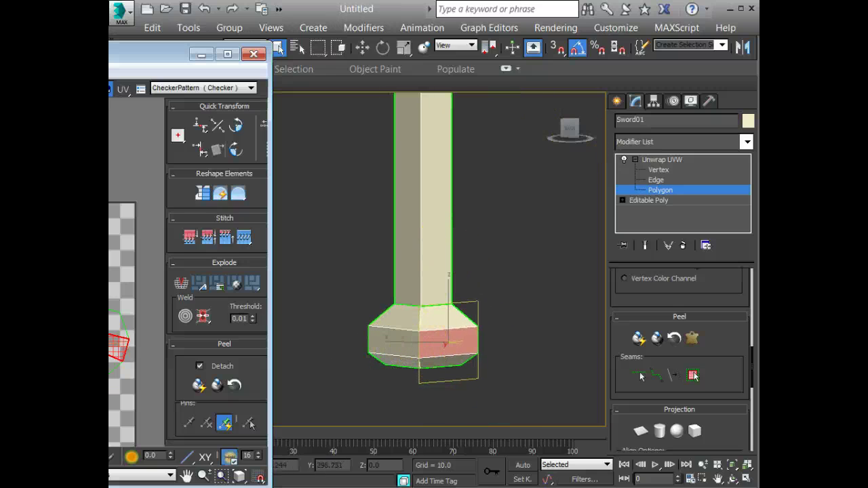
middle_click_drag(101, 326, 61, 318)
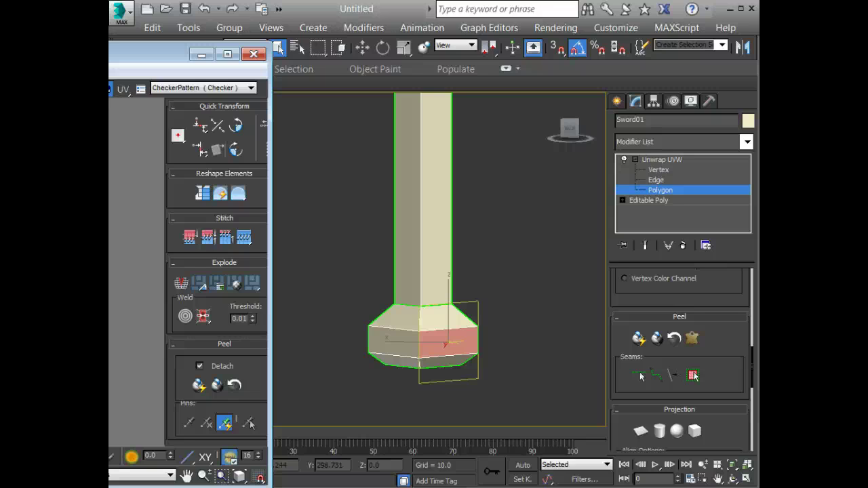
- Align the pommel shell's centre column of UV vertices into a straight vertical line
key("1")
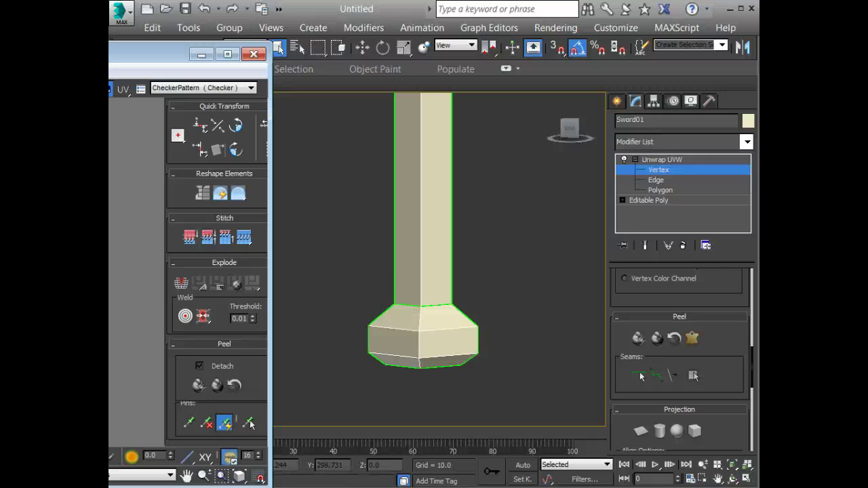
left_click_drag(43, 56, 371, 37)
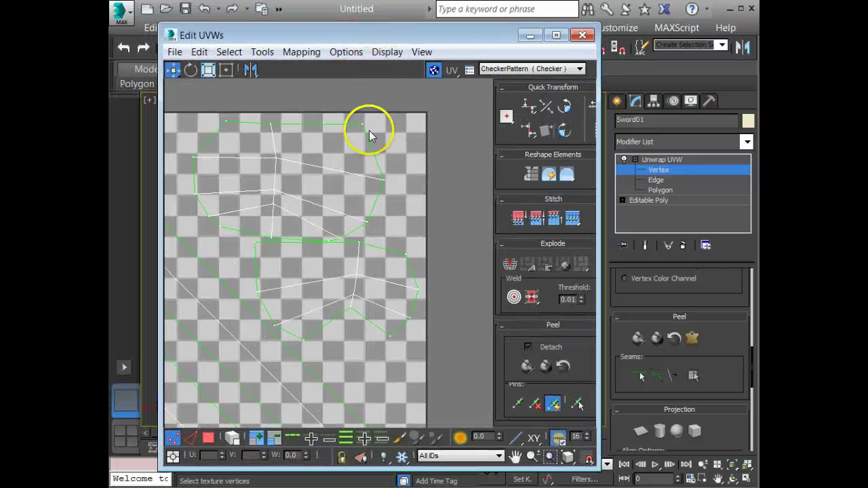
scroll(360, 305, "up", 3)
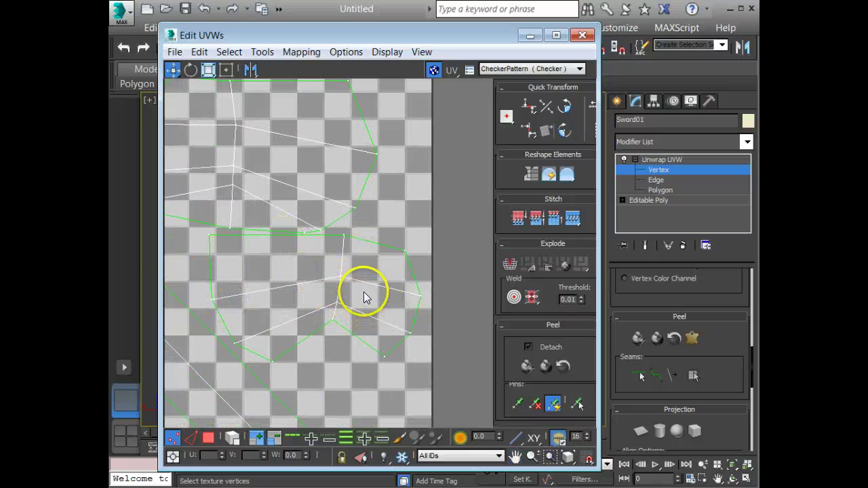
left_click_drag(358, 229, 333, 354)
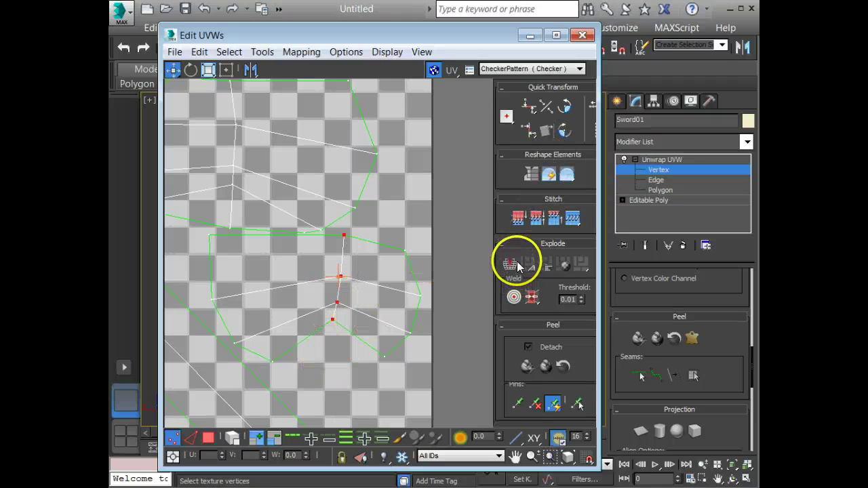
left_click(527, 110)
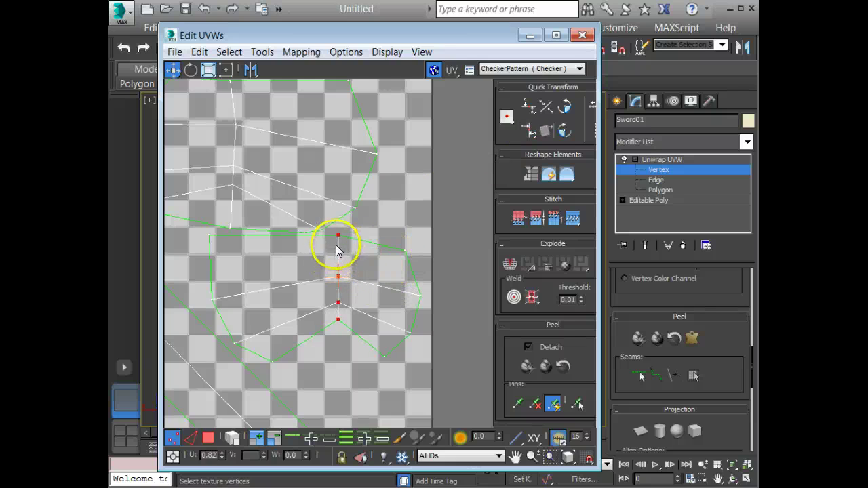
- Select the entire pommel shell and move it slightly down and right, clear of the guard's shell
left_click(213, 439)
left_click(236, 440)
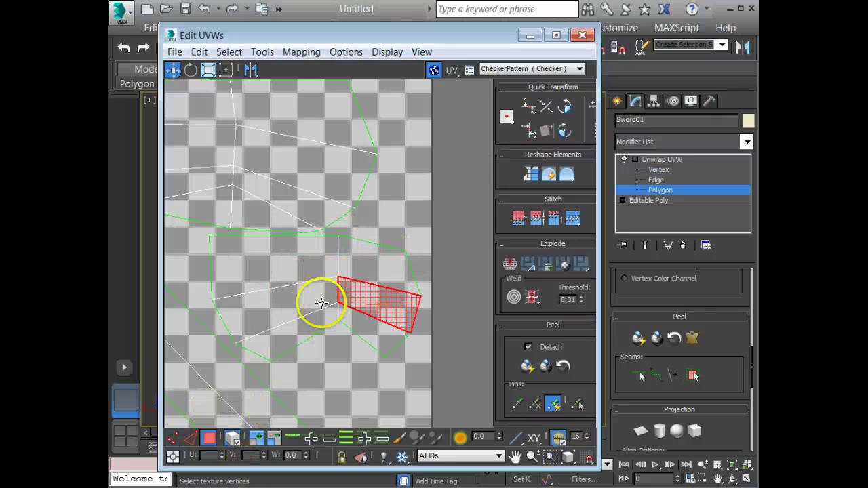
left_click(305, 289)
left_click_drag(305, 289, 315, 302)
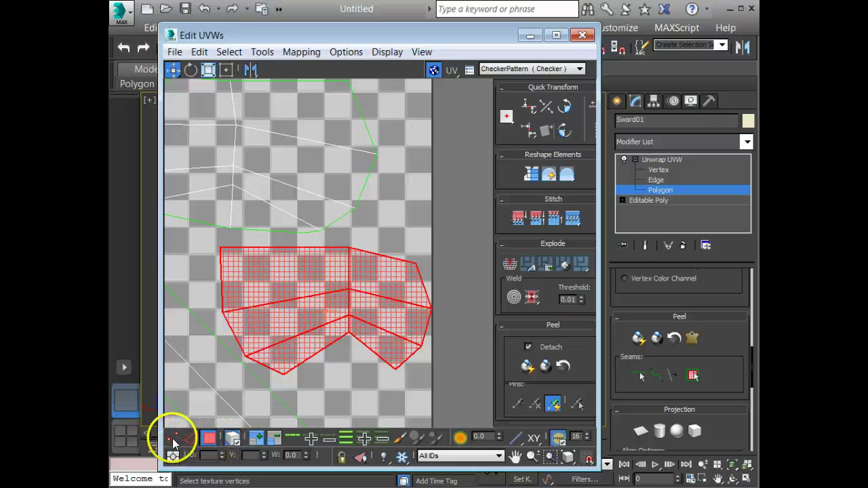
- Level the two bottom tip vertices of the pommel shell, and level the pair of outer vertices just above them
left_click(171, 439)
left_click(234, 438)
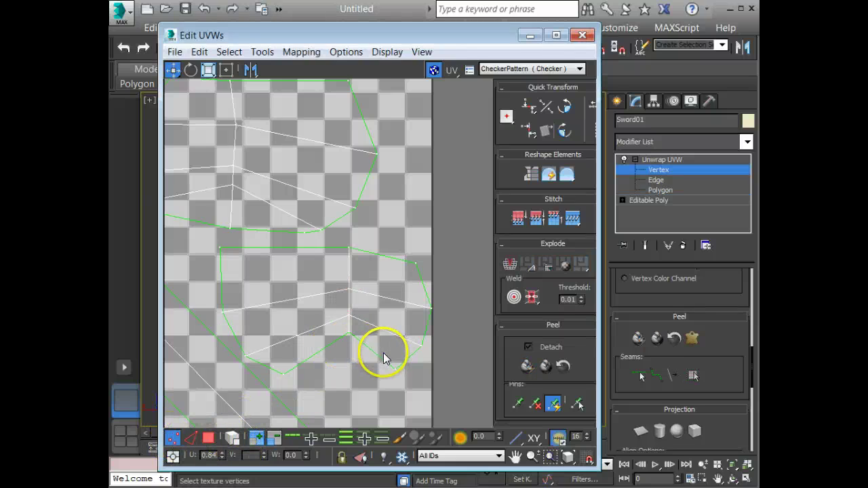
left_click(284, 373, "ctrl")
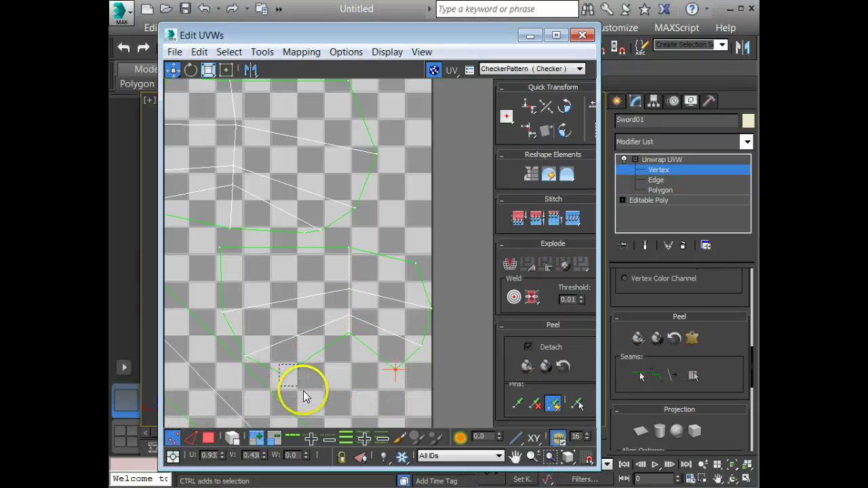
left_click(528, 107)
left_click(245, 355)
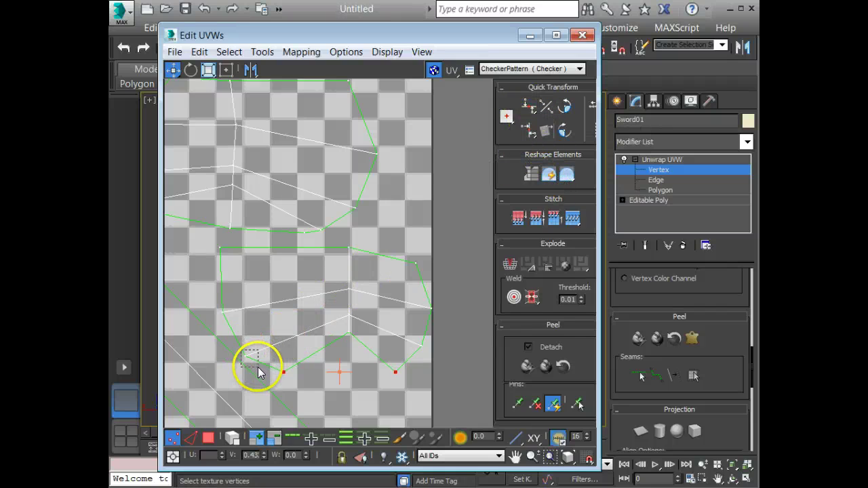
left_click(421, 347, "ctrl")
left_click(530, 125)
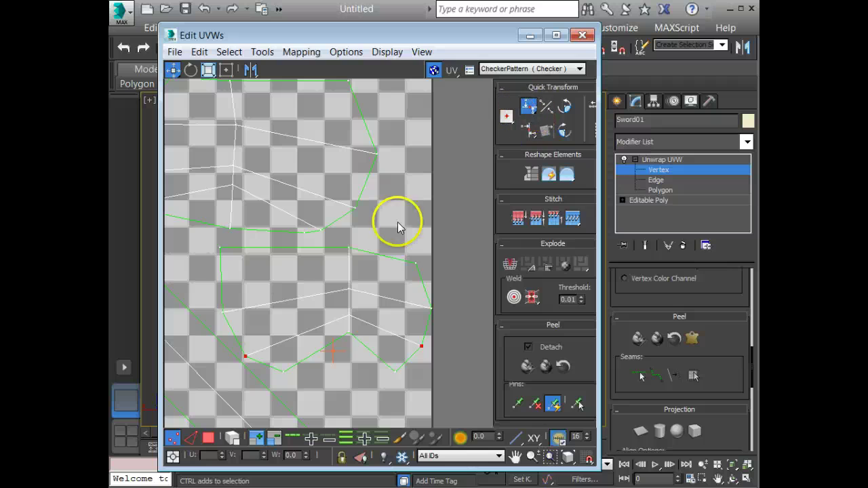
- Level the pommel shell's widest left and right vertices, and level its two upper corner vertices
left_click(223, 313)
left_click(431, 308, "ctrl")
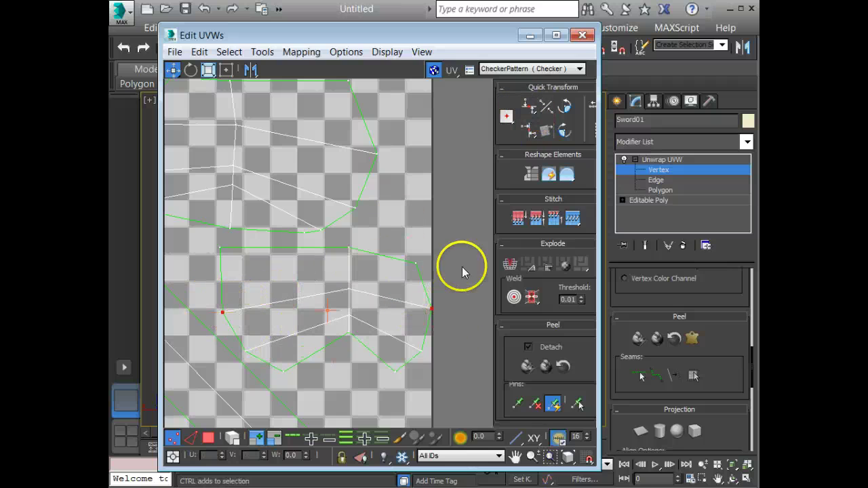
left_click(527, 107)
left_click(219, 248)
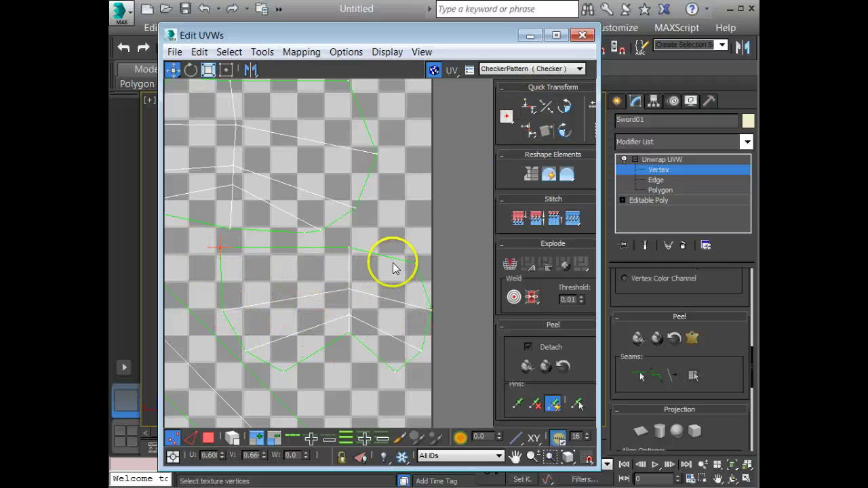
left_click(416, 263, "ctrl")
left_click(528, 106)
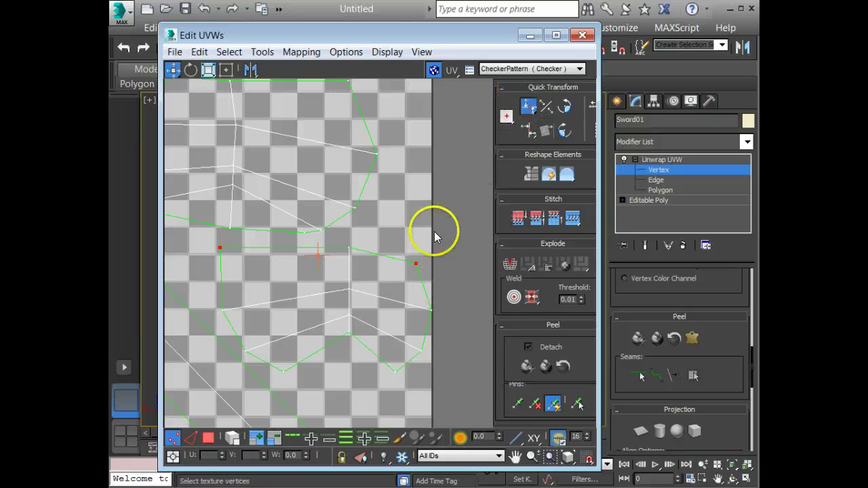
- Move the pommel shell's four left border vertices horizontally inward so its left half mirrors the right half
left_click(209, 245)
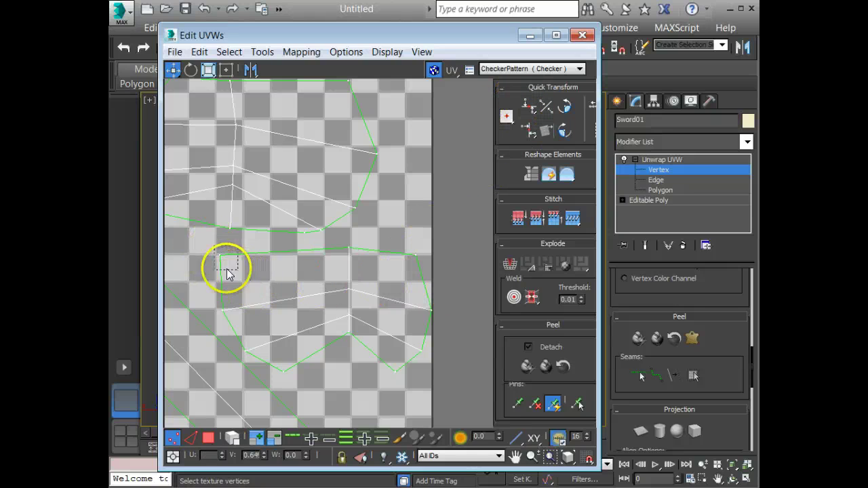
left_click_drag(219, 251, 283, 258)
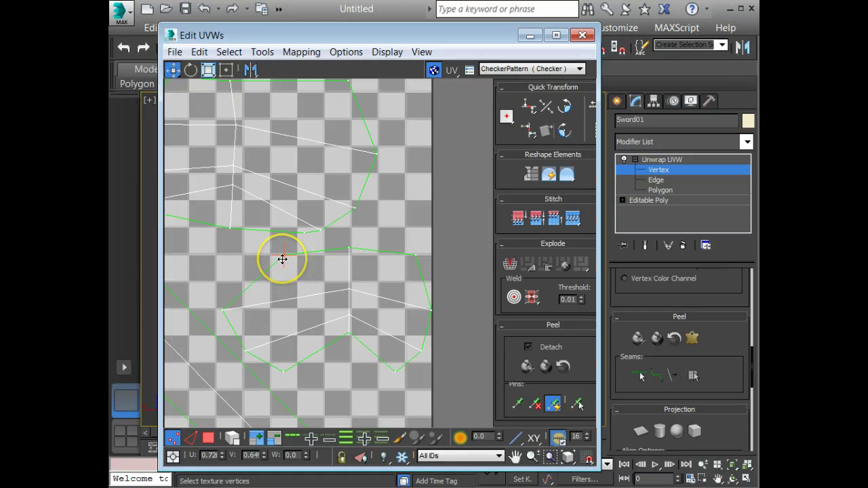
left_click_drag(223, 310, 264, 300)
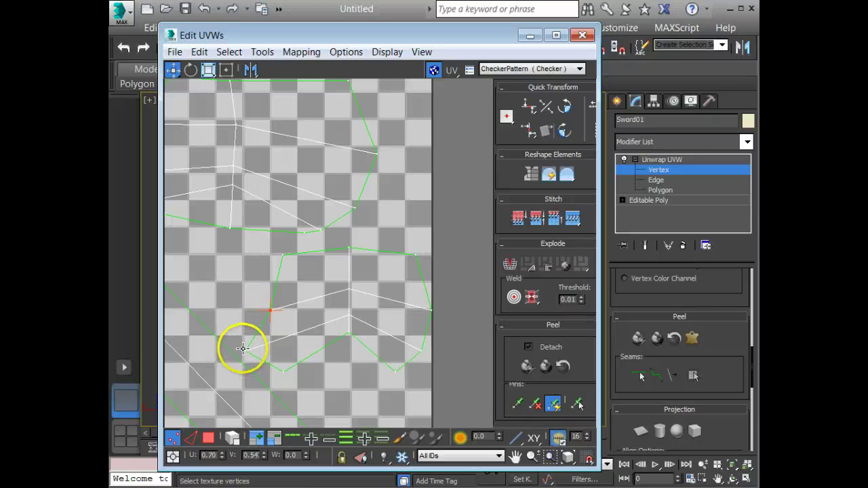
left_click_drag(243, 348, 279, 351)
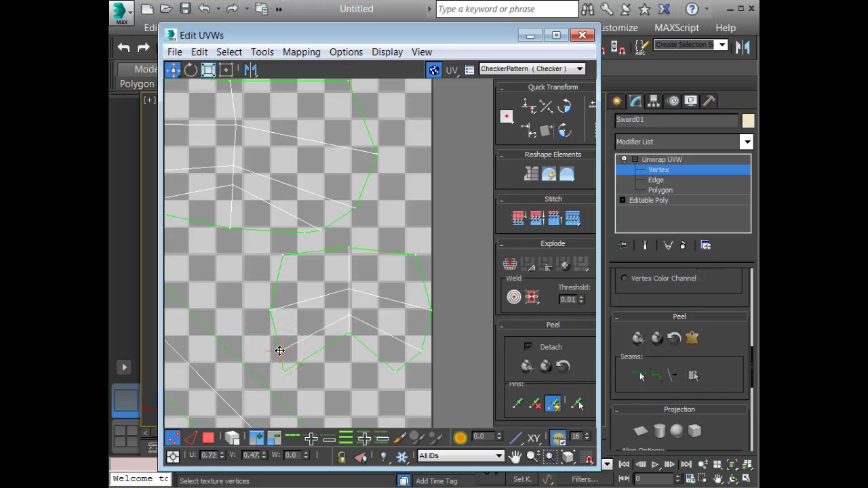
left_click_drag(283, 370, 302, 371)
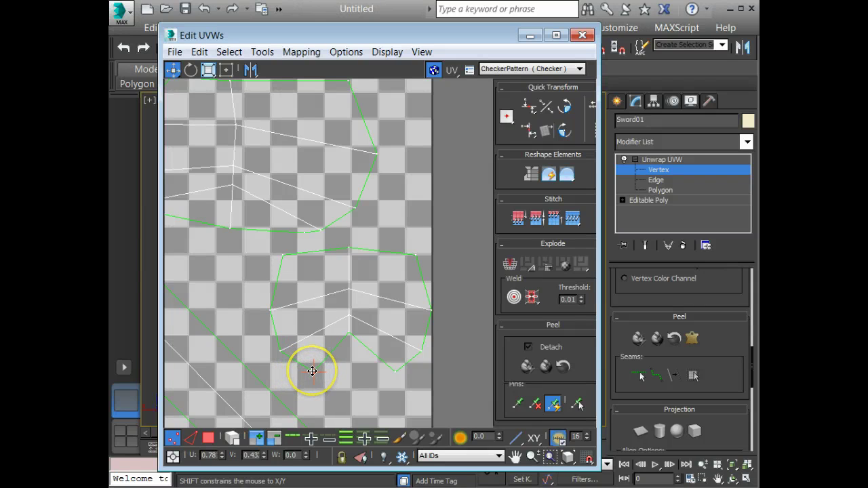
- Shift the pommel shell's two lower rows of vertices vertically to match the proportions of the faces on the model
middle_click_drag(339, 339, 333, 342)
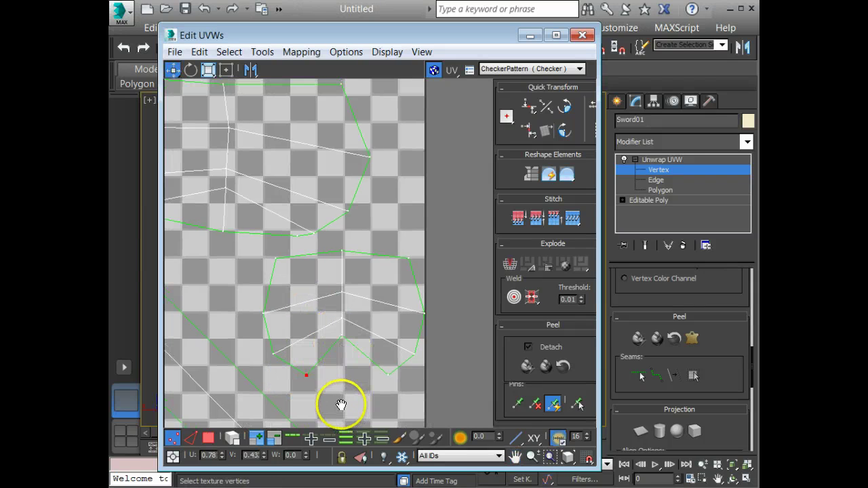
middle_click_drag(342, 405, 290, 387)
left_click_drag(484, 29, 265, 42)
middle_click_drag(477, 351, 504, 360)
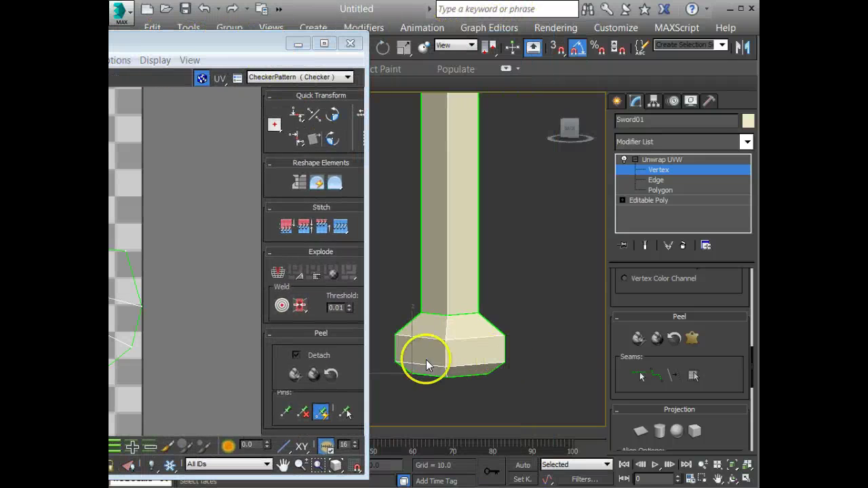
left_click(282, 465)
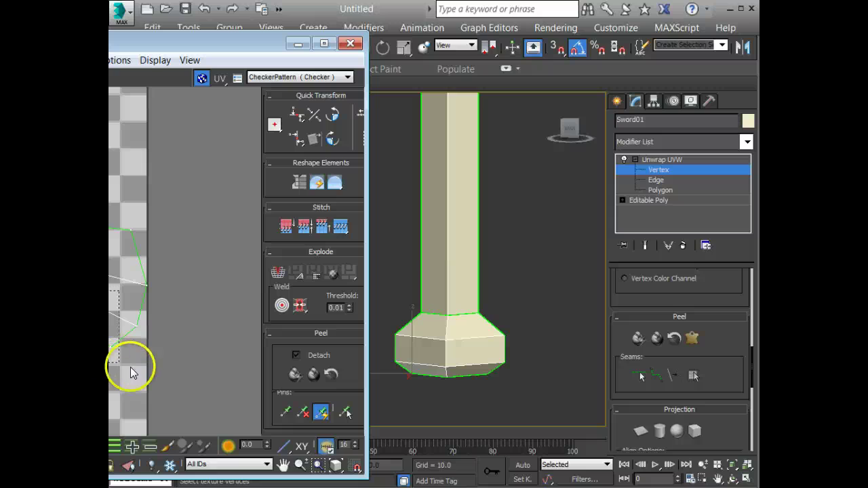
left_click_drag(131, 368, 168, 388)
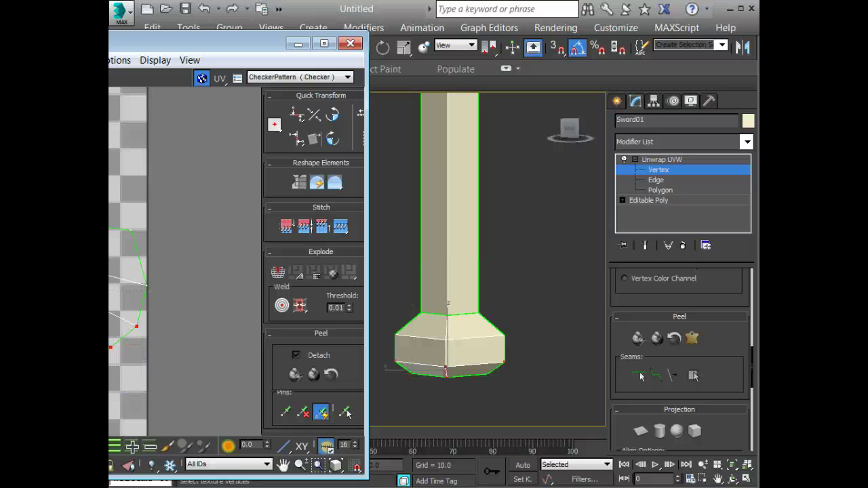
middle_click_drag(469, 354, 460, 353)
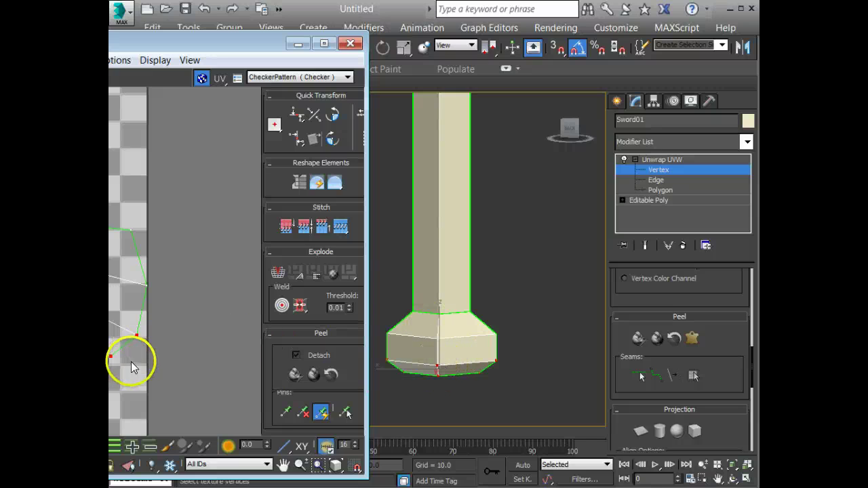
left_click_drag(127, 328, 149, 354)
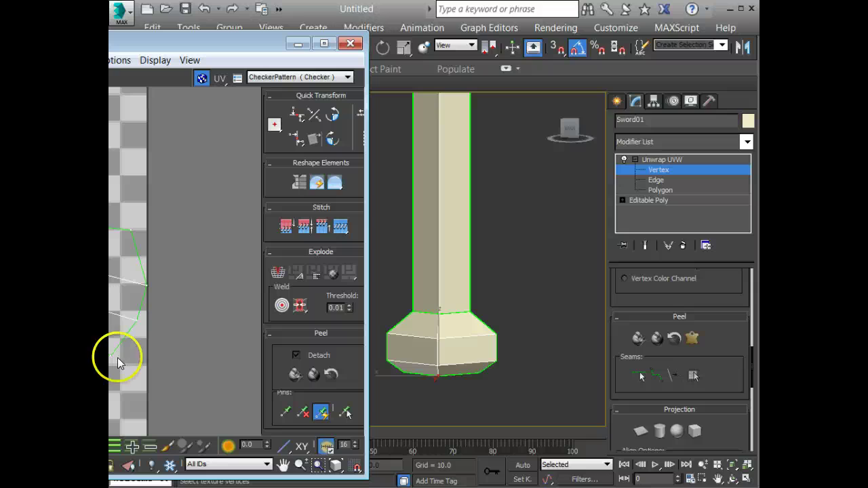
left_click_drag(131, 368, 102, 353)
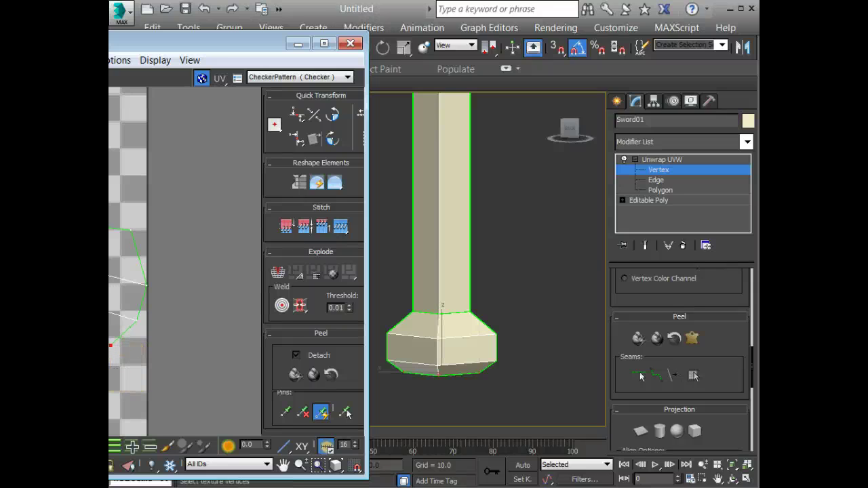
- Move the pommel shell's top row of vertices down to better match the proportions of the upper faces
middle_click_drag(112, 333, 115, 361)
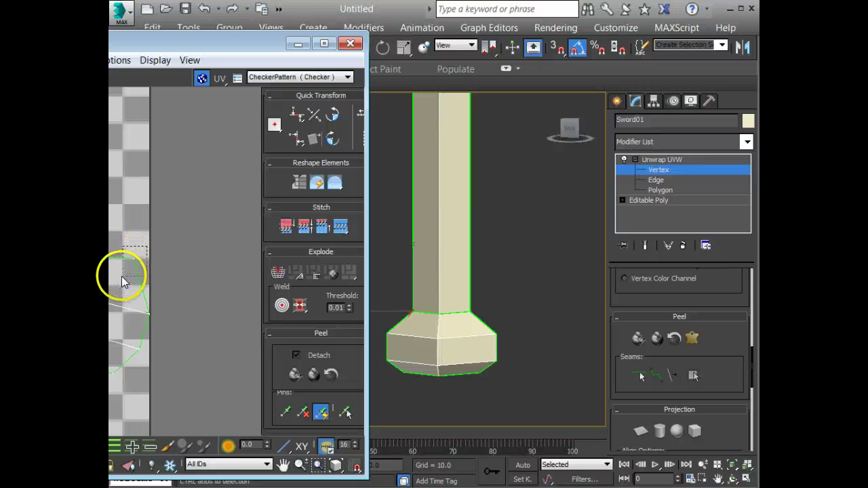
left_click(134, 259)
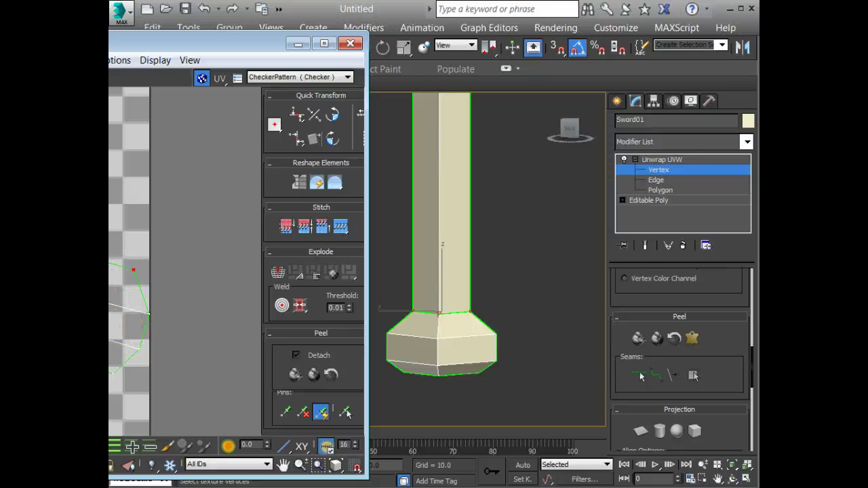
mouse_move(122, 286)
middle_mouse_down()
mouse_move(182, 340)
mouse_move(177, 301)
mouse_move(137, 290)
middle_mouse_up()
scroll(182, 340, "down", 2)
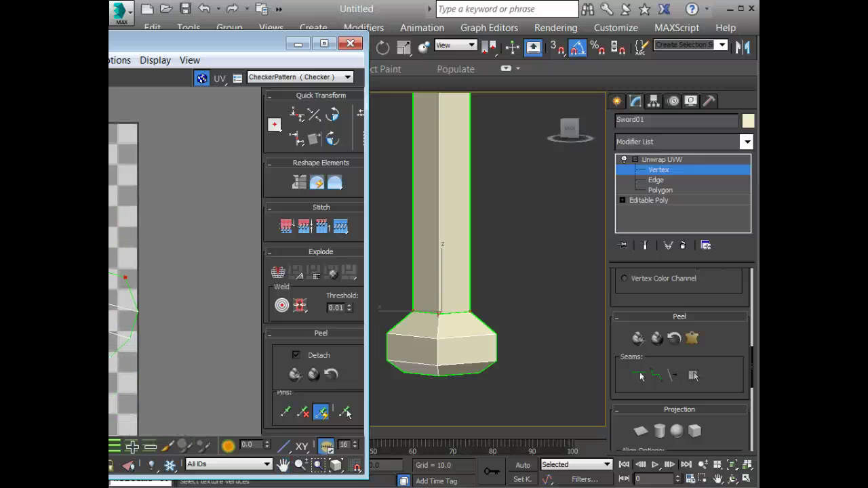
- Select the whole pommel shell as polygons and shift it slightly left, away from the edge of the UV square
key("3")
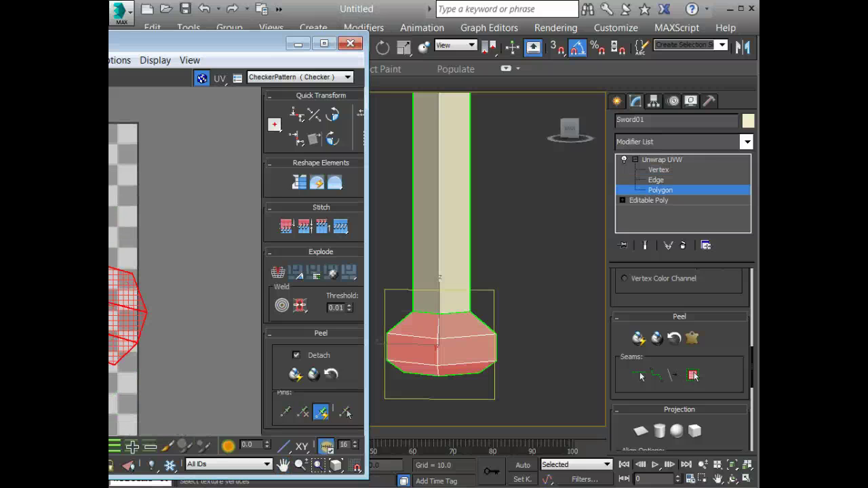
left_click_drag(101, 315, 87, 317)
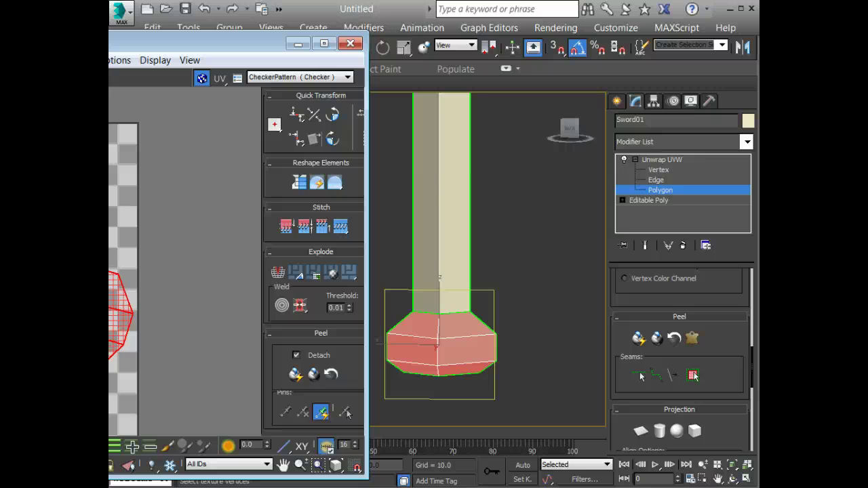
middle_click_drag(61, 314, 104, 331)
- Move the UV editor aside to expose the crossguard, and select its two upper faces to locate them in the UV layout
left_click_drag(285, 53, 125, 36)
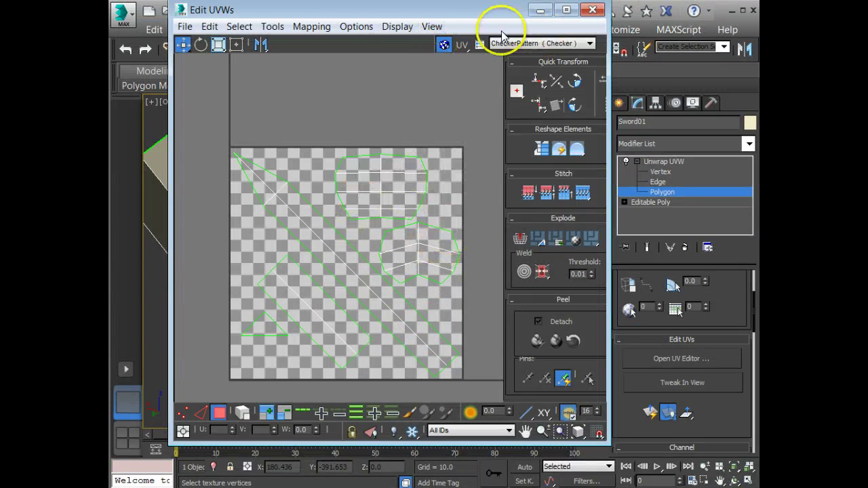
left_click_drag(353, 15, 542, 14)
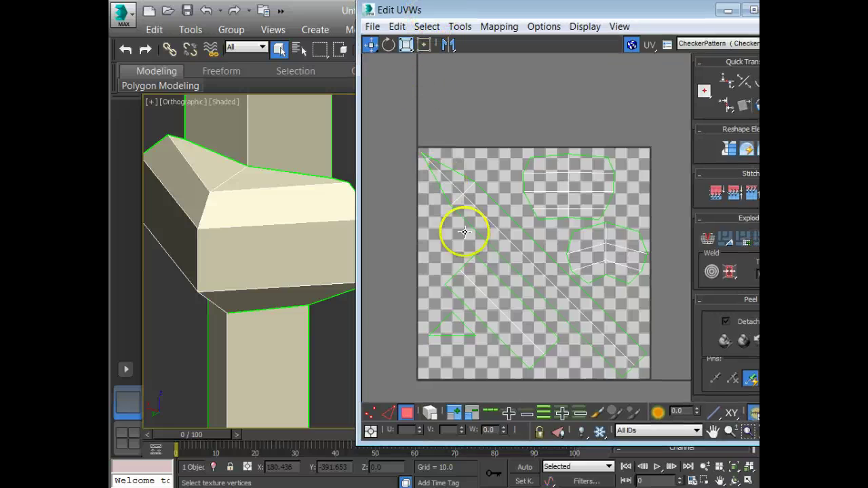
left_click(252, 178)
left_click(219, 161, "ctrl")
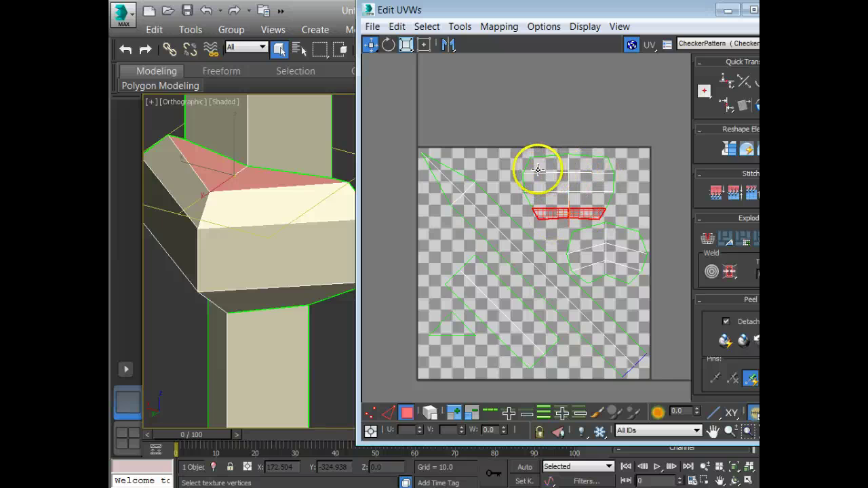
- Select the entire crossguard shell as an element and rotate it 180 degrees so its upper faces point up
left_click(429, 415)
left_click(566, 182)
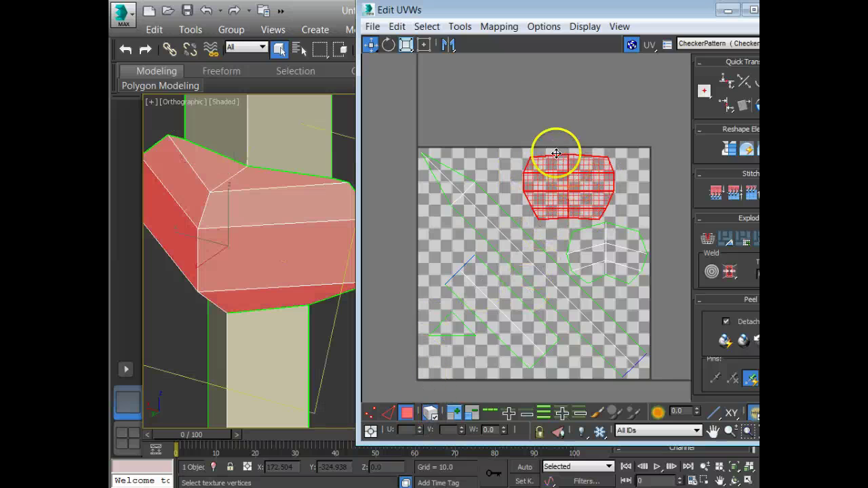
key("r")
key("e")
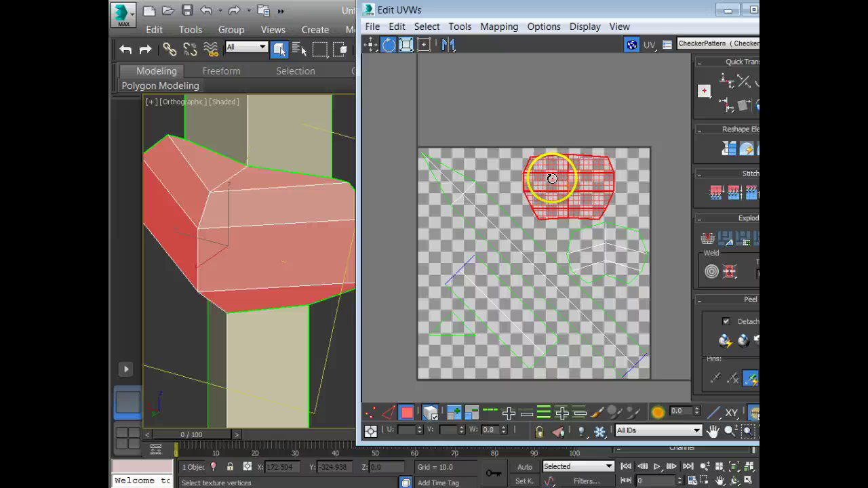
left_click_drag(549, 155, 595, 215)
key("w")
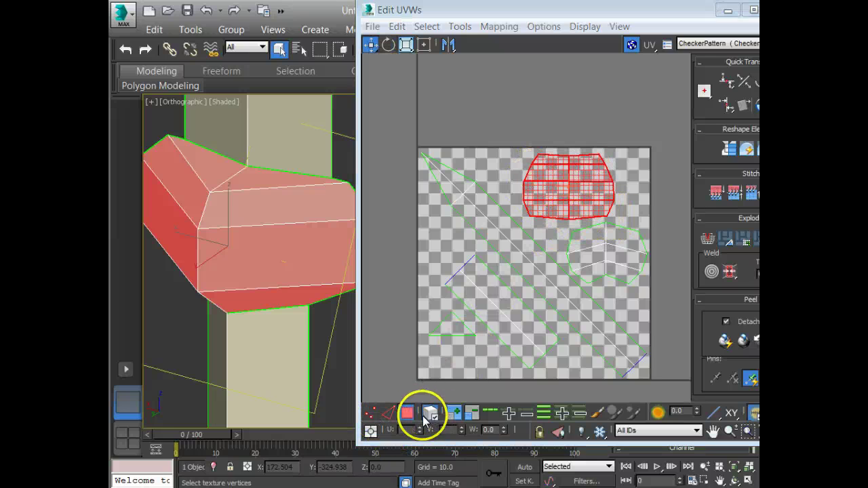
- Select one upper face of the crossguard and compare its shape on the model with its face in the UV shell
left_click(370, 415)
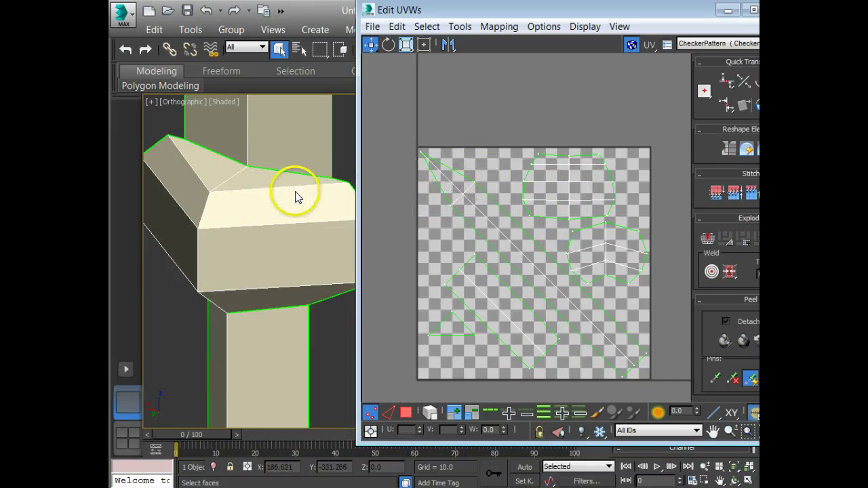
middle_click_drag(522, 179, 521, 240)
scroll(533, 233, "up", 2)
scroll(535, 210, "up", 2)
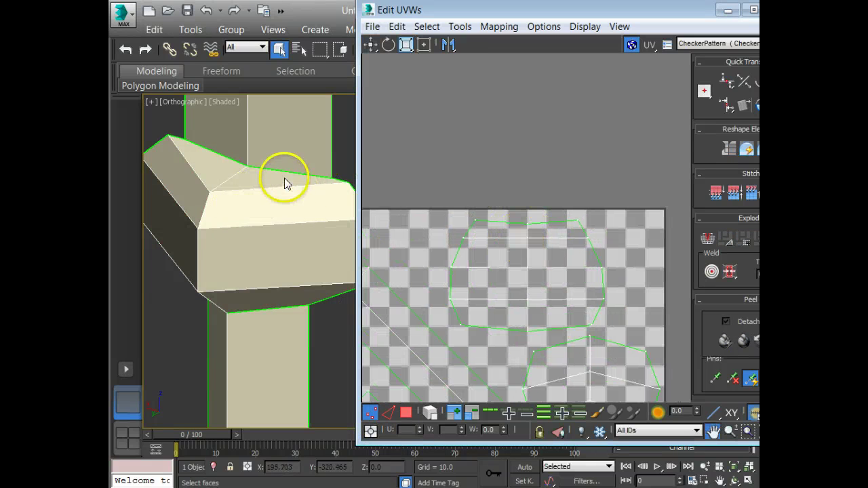
left_click(407, 413)
left_click(249, 186)
middle_click_drag(276, 237, 287, 249, "alt")
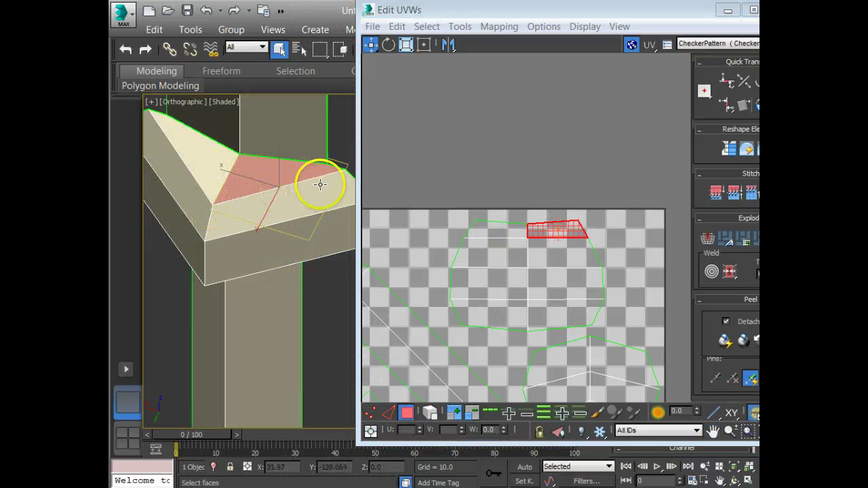
- Select the crossguard shell's centre column and three inner rows of vertices, and move them straight down
left_click(370, 412)
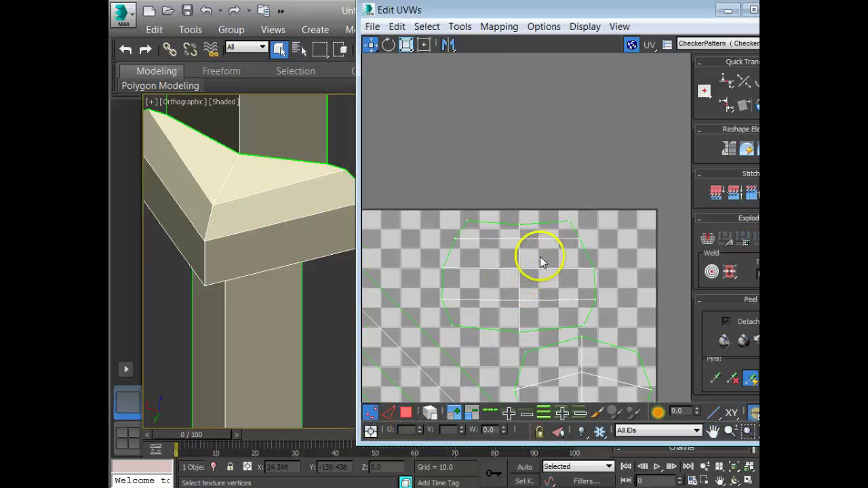
left_click_drag(509, 239, 536, 338)
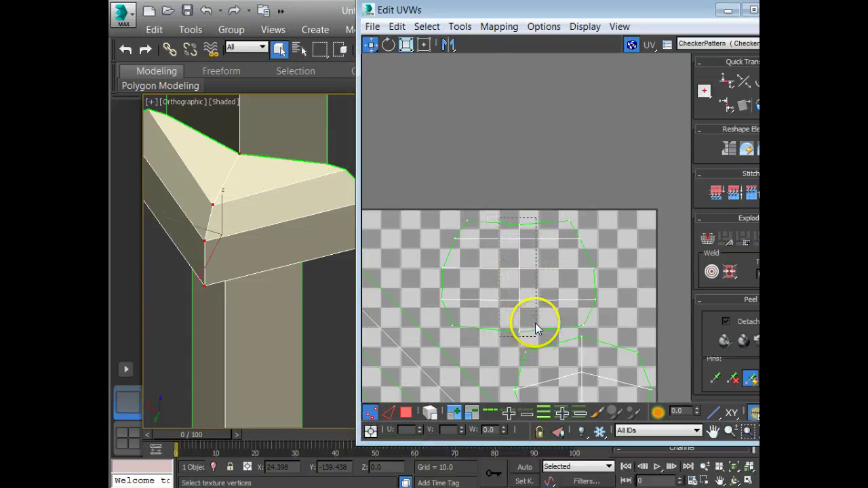
left_click_drag(610, 234, 424, 309, "ctrl")
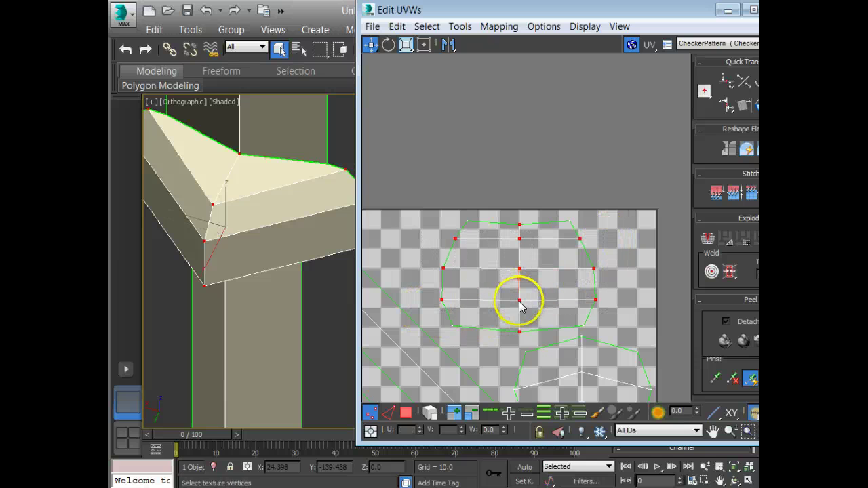
left_click_drag(519, 300, 519, 319)
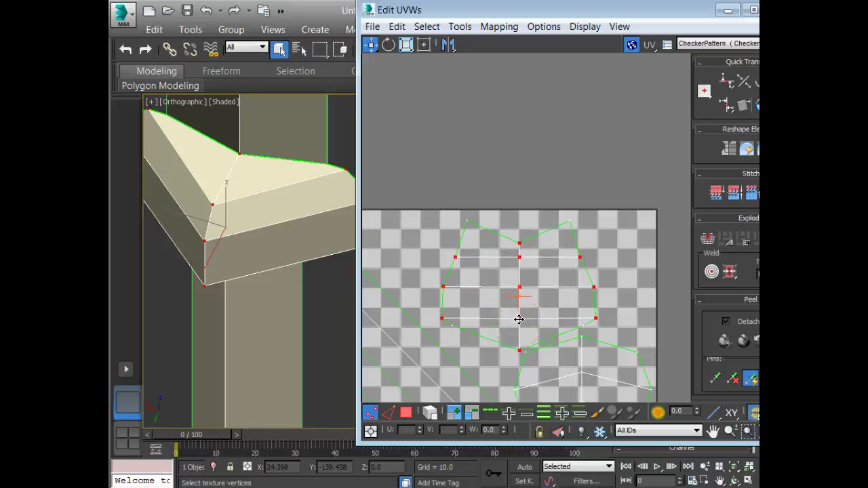
left_click(521, 242)
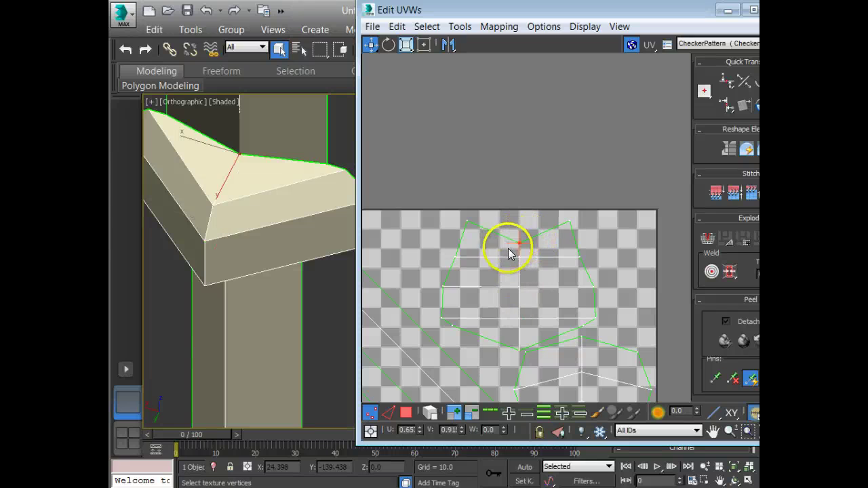
middle_click_drag(538, 246, 530, 262)
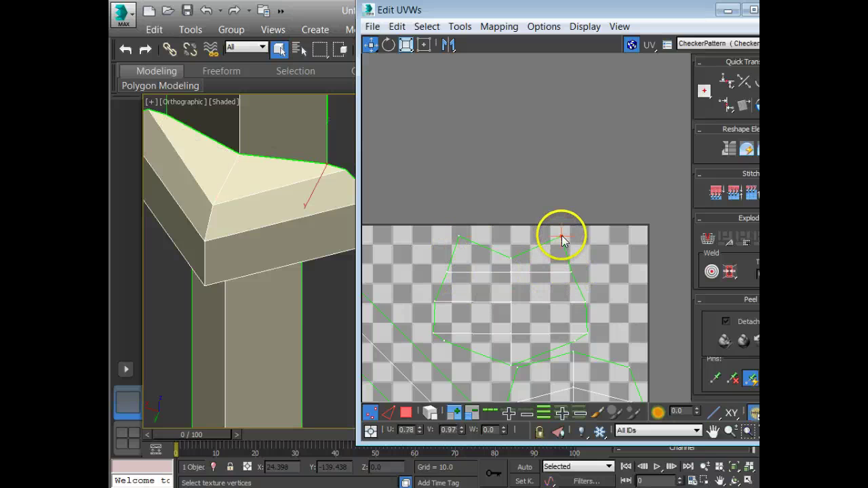
left_click_drag(560, 234, 557, 255)
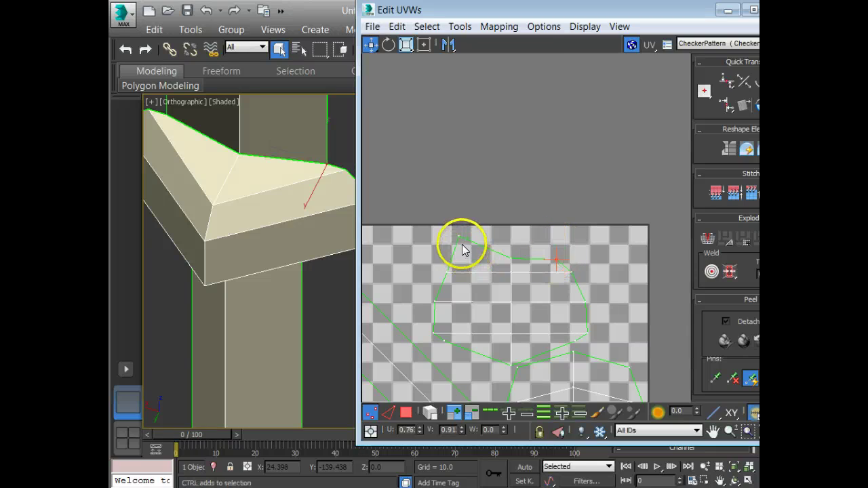
key("ctrl+z")
- Lower the crossguard shell's two upper corner vertices together and raise the top centre vertex to form a peak
left_click_drag(435, 245, 474, 226)
left_click_drag(574, 229, 562, 256, "ctrl")
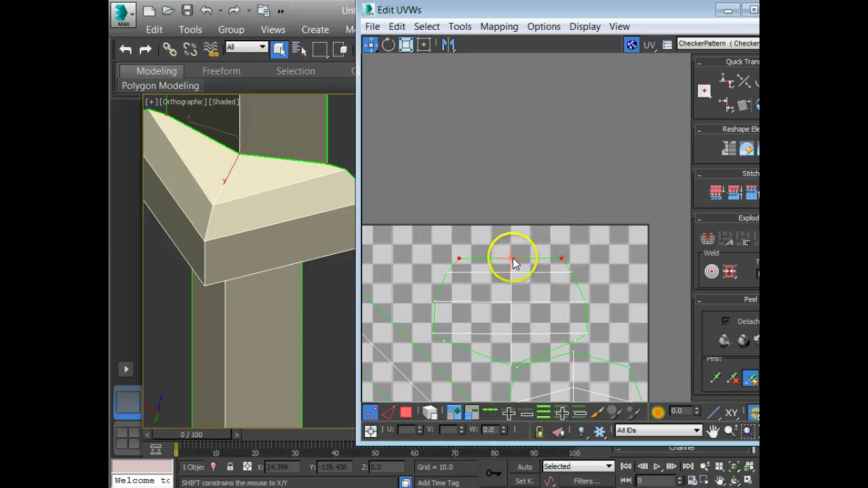
mouse_move(495, 249)
left_mouse_down()
mouse_move(521, 272)
mouse_move(509, 239)
left_mouse_up()
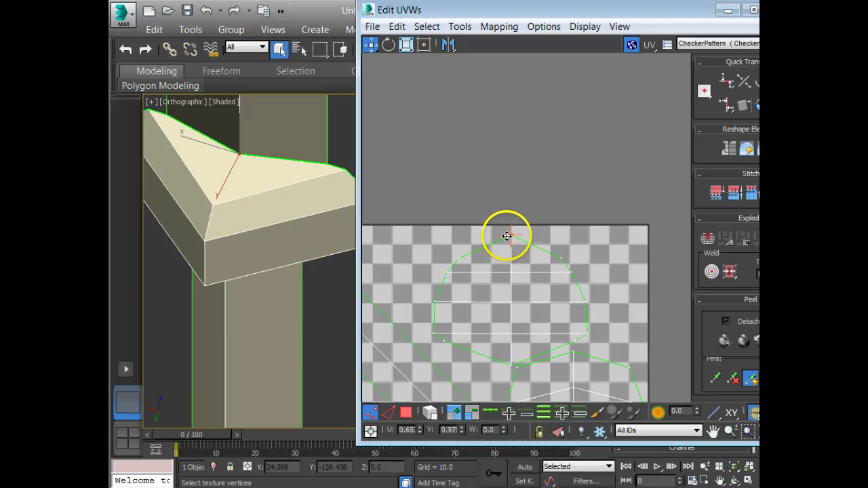
left_click_drag(485, 270, 496, 266)
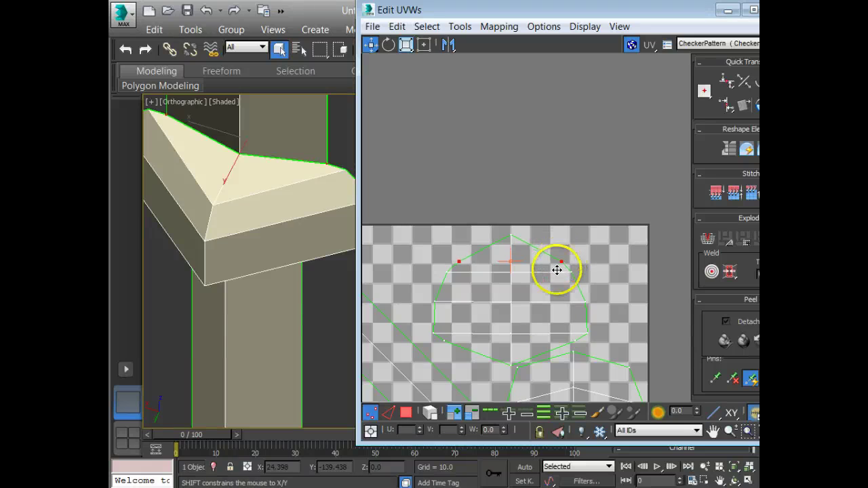
middle_click_drag(547, 317, 538, 282)
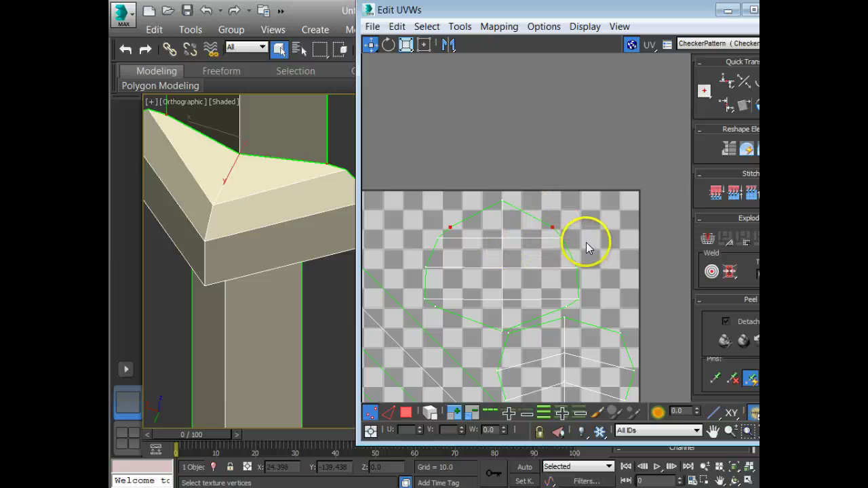
- Select the crossguard's reshaped upper face and compare its UV shape with the model from another angle
left_click(405, 412)
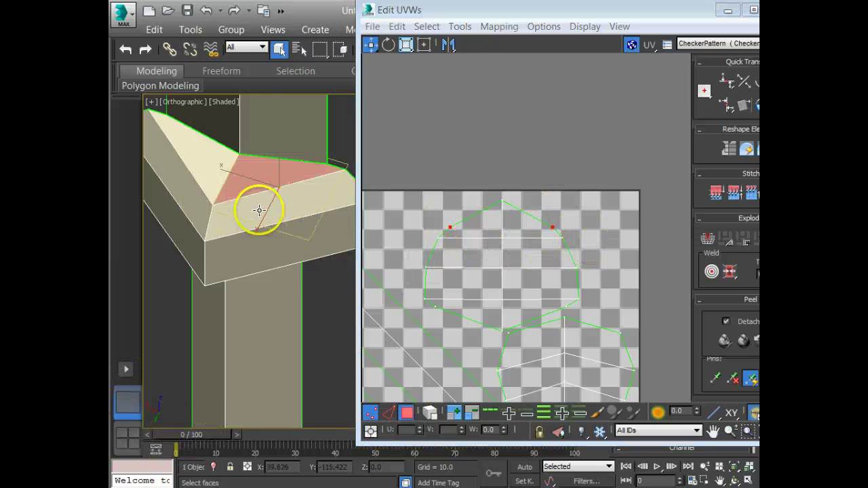
left_click(261, 167)
middle_click_drag(320, 332, 316, 337)
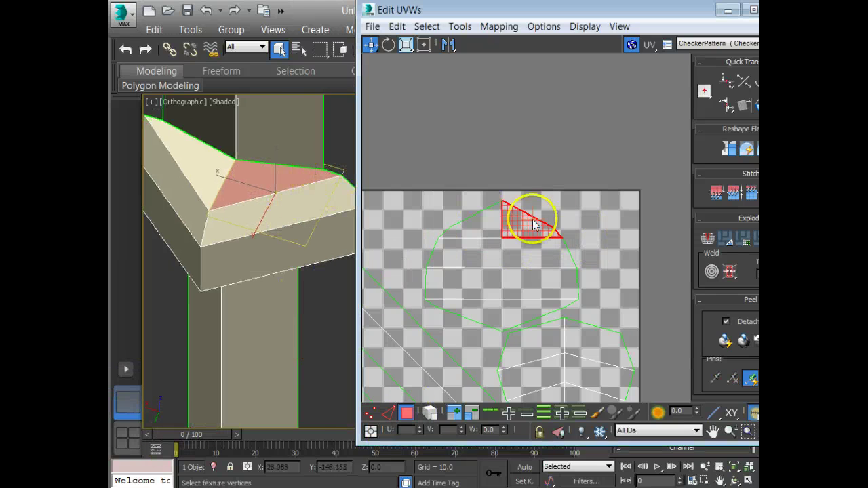
left_click(322, 201)
middle_click_drag(319, 306, 316, 271, "alt")
- Scale the crossguard shell's six lower outer vertices horizontally inward, nearly in line with the outer vertices above them
left_click(371, 413)
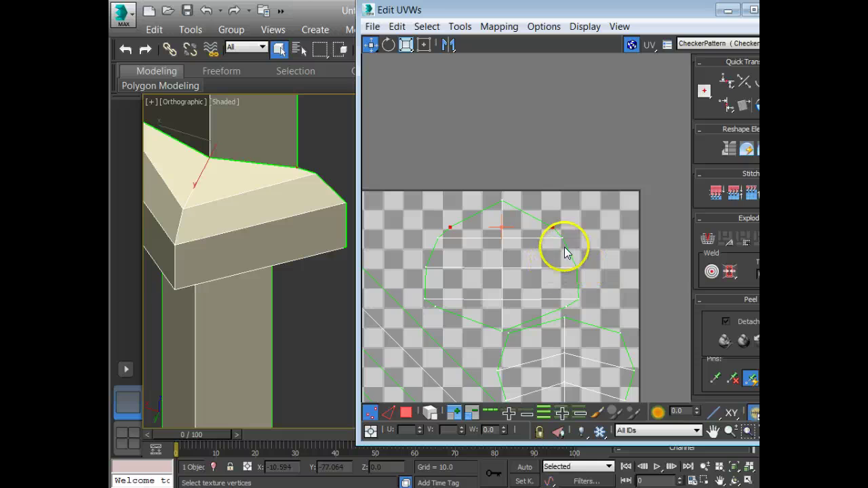
left_click_drag(596, 261, 434, 324)
key("r")
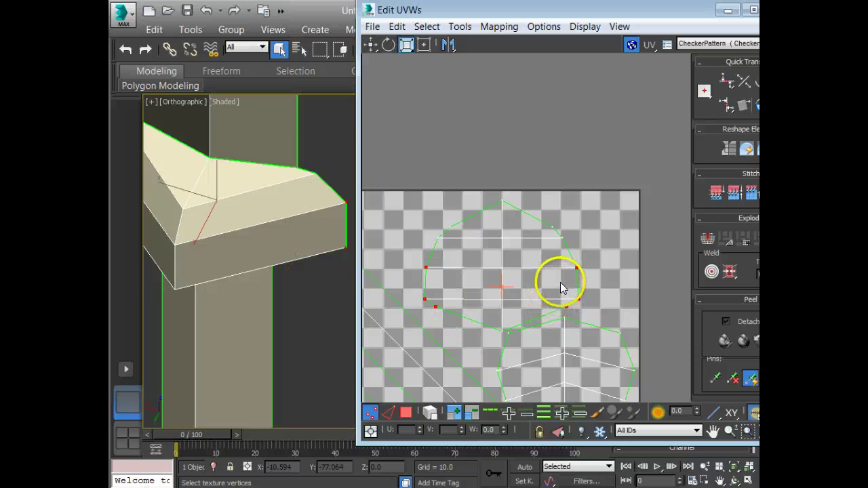
left_click_drag(575, 298, 589, 316)
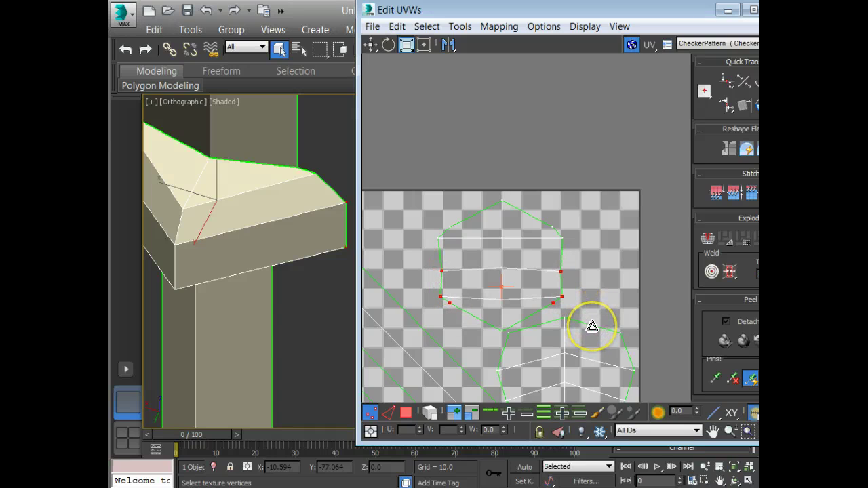
left_click_drag(592, 327, 572, 303)
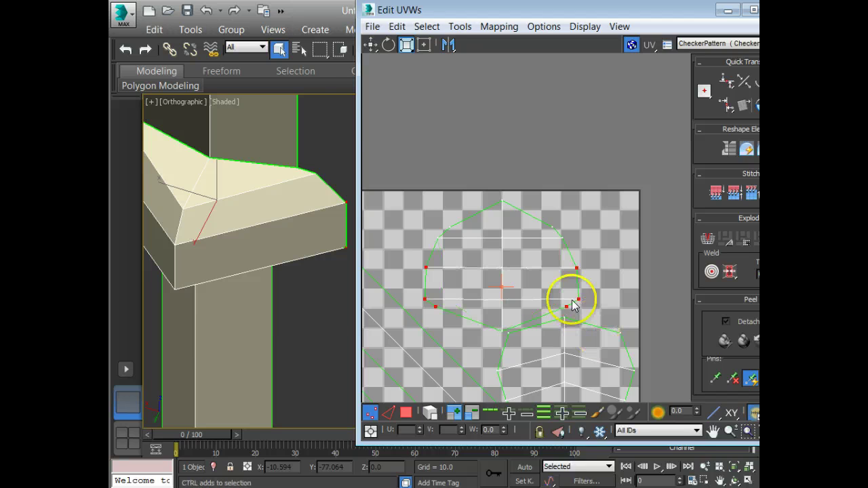
left_click_drag(403, 51, 409, 79)
mouse_move(575, 303)
left_mouse_down()
mouse_move(581, 312)
mouse_move(554, 273)
mouse_move(562, 295)
left_mouse_up()
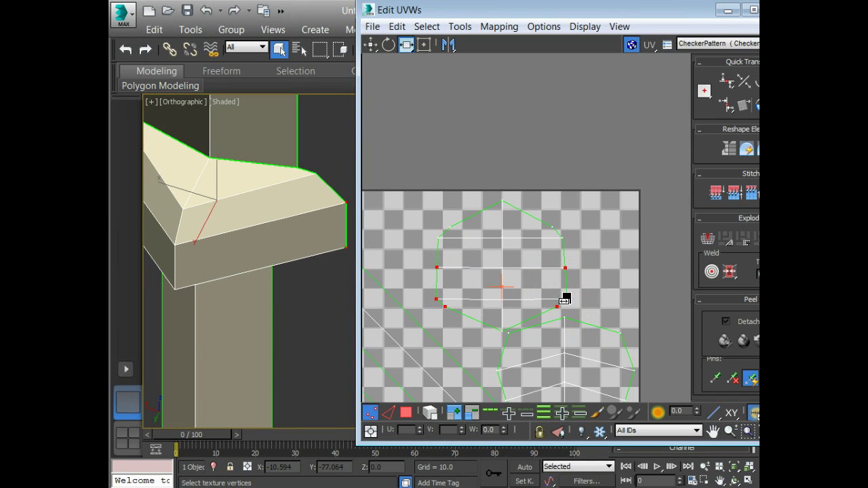
- Raise the crossguard shell's six lower outer vertices slightly so the two lower rows slope up from the centre
left_click_drag(404, 45, 406, 46)
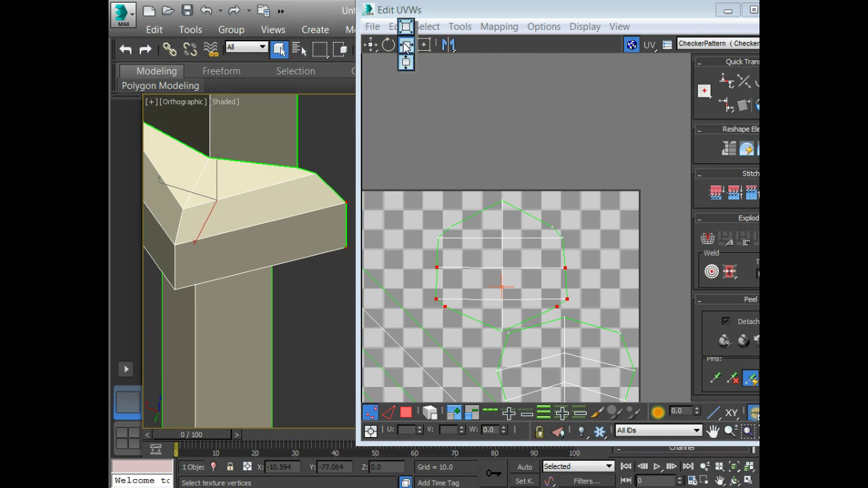
left_click(371, 49)
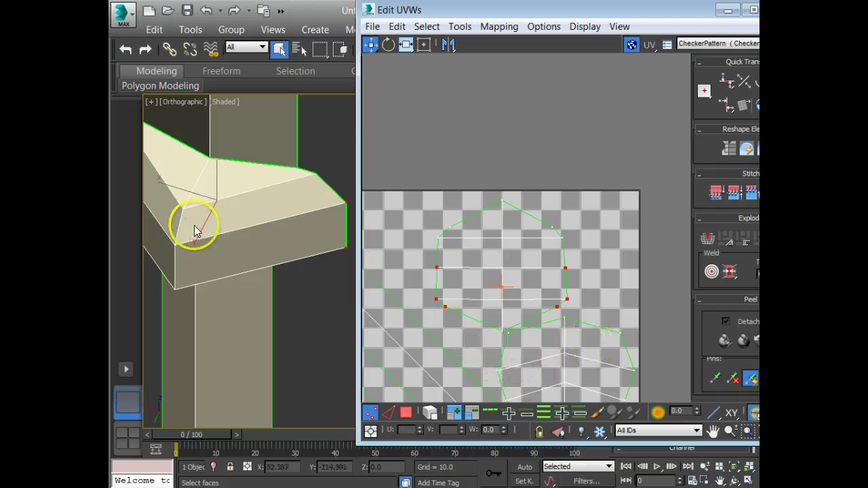
left_click(406, 413)
left_click(258, 214)
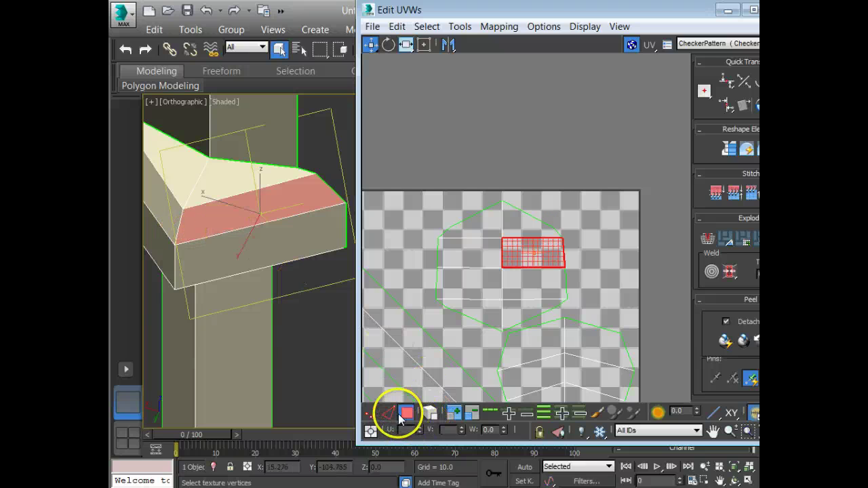
left_click(370, 412)
mouse_move(582, 262)
left_mouse_down()
mouse_move(568, 275)
mouse_move(595, 265)
mouse_move(565, 263)
left_mouse_up()
key("ctrl+z")
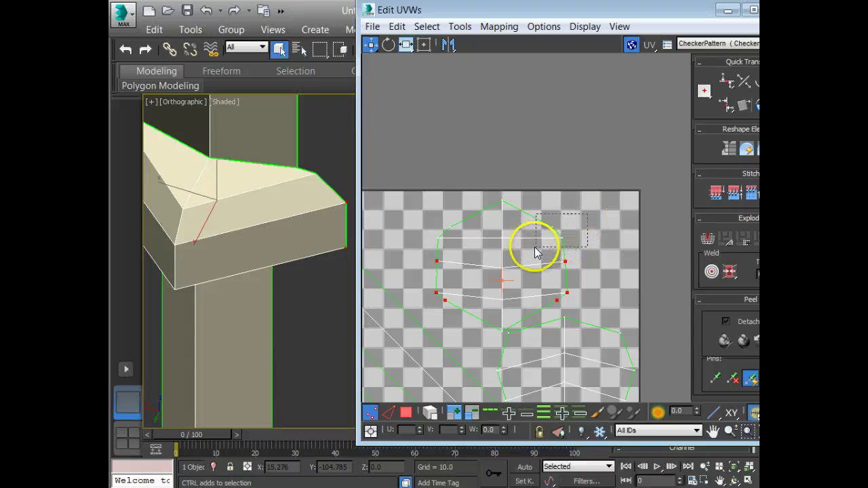
- Raise the crossguard shell's four upper outer vertices slightly, leaving the centre vertex in place so the upper row slopes too
left_click(533, 252)
left_click_drag(545, 238, 429, 250)
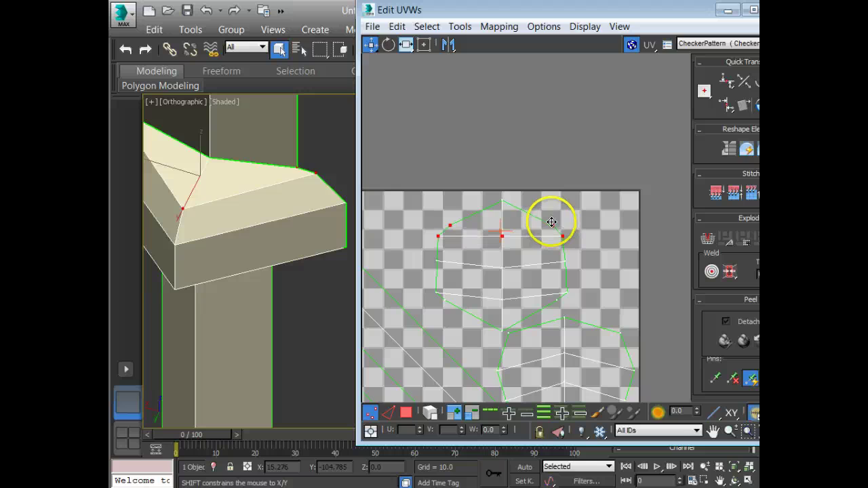
mouse_move(546, 232)
left_mouse_down()
mouse_move(516, 226)
mouse_move(520, 240)
mouse_move(551, 224)
left_mouse_up()
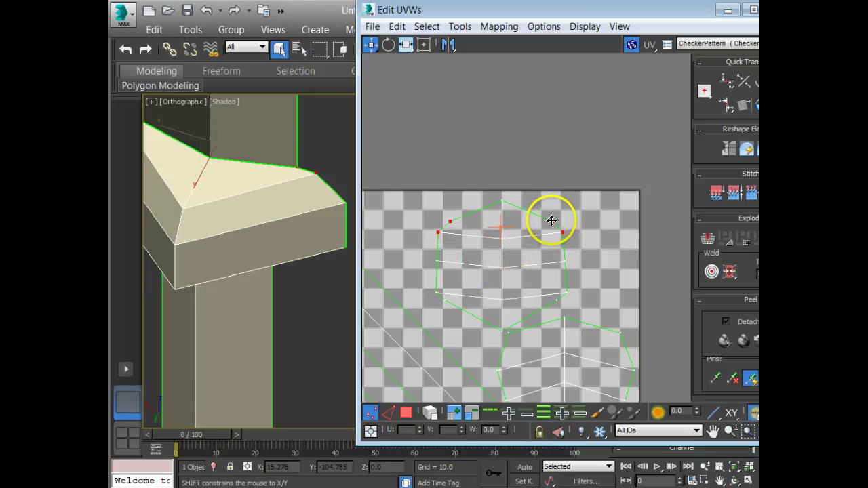
left_click(592, 211)
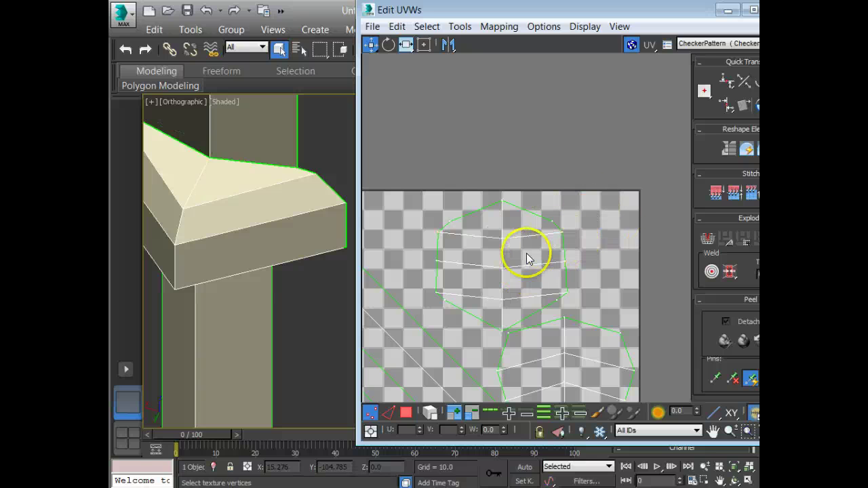
- Compare the crossguard's bevel, side and underside faces with their UV shapes, viewing the model from below
left_click(407, 411)
left_click(280, 213)
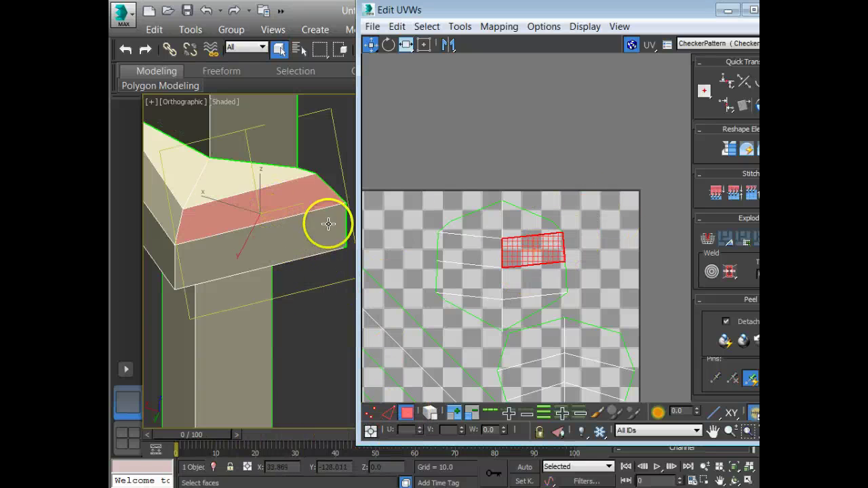
left_click(543, 282)
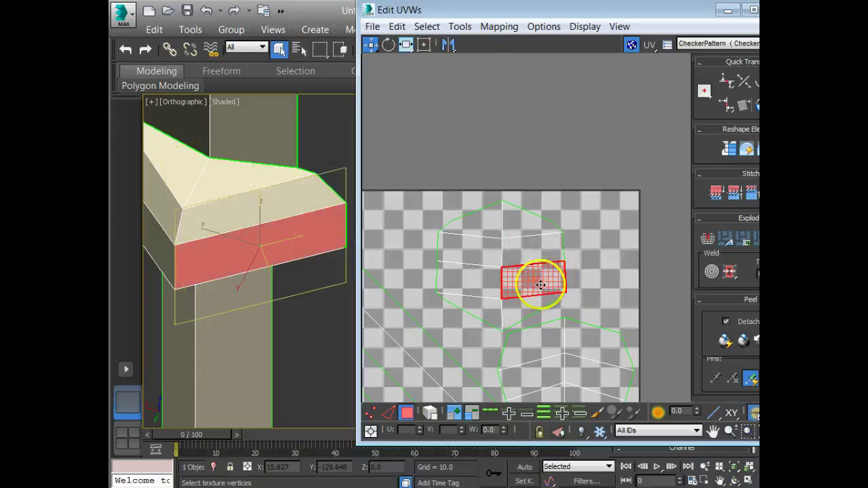
middle_click_drag(522, 315, 531, 293)
middle_click_drag(304, 346, 310, 359)
left_click_drag(680, 11, 55, 70)
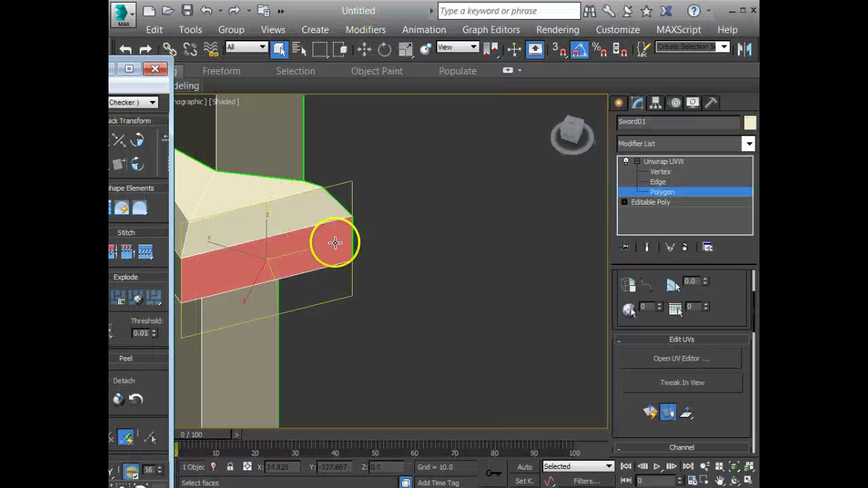
left_click(570, 139)
left_click_drag(573, 103, 565, 414)
middle_click_drag(307, 216, 451, 313, "alt")
scroll(473, 336, "down", 3)
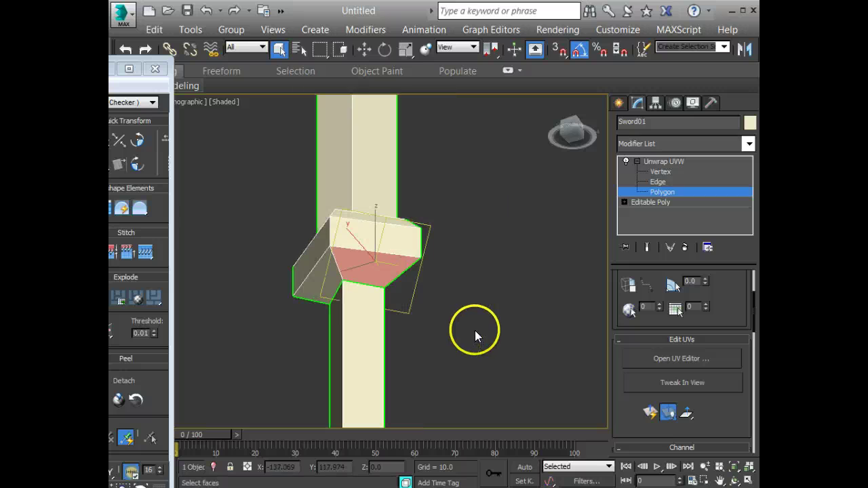
- Select the crossguard shell's two bottom corner vertices and move them straight down
left_click_drag(118, 68, 621, 52)
middle_click_drag(265, 224, 137, 219)
middle_click_drag(475, 310, 531, 299)
left_click(360, 450)
scroll(533, 301, "up", 2)
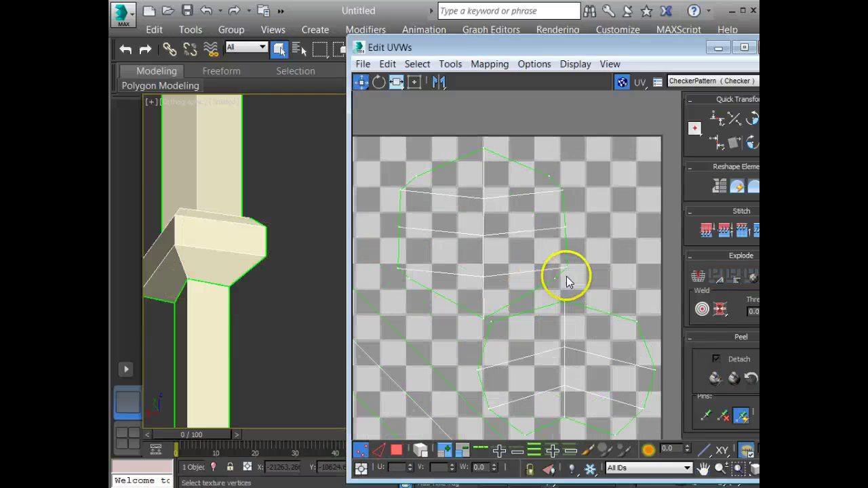
left_click(552, 282)
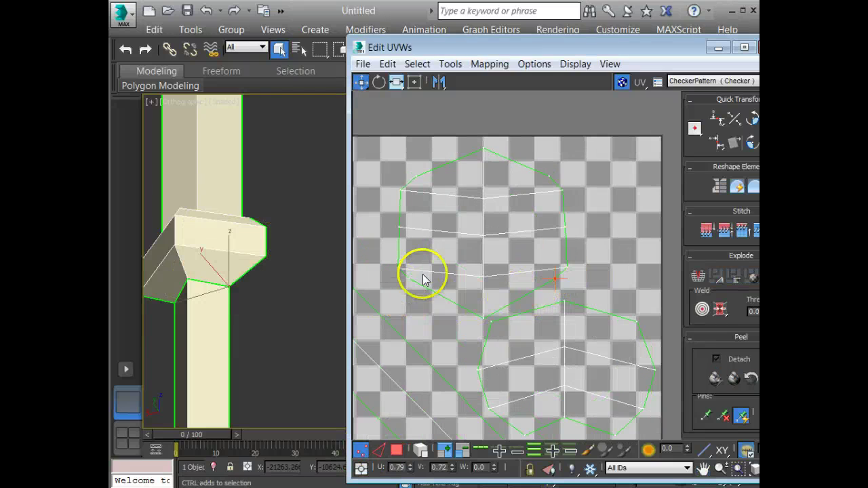
left_click_drag(387, 288, 387, 288, "ctrl")
left_click_drag(555, 279, 555, 300)
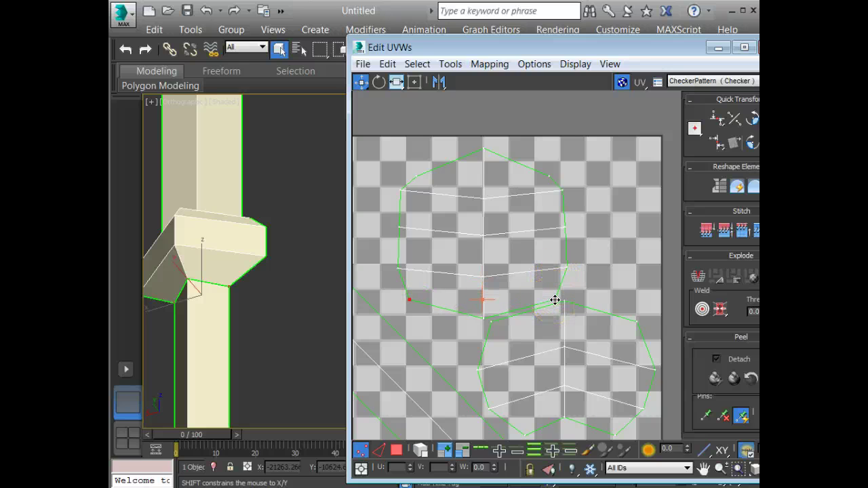
- Scale the crossguard shell's two bottom corner vertices horizontally inward to match the tapered underside face, and nudge them down slightly
left_click(397, 81)
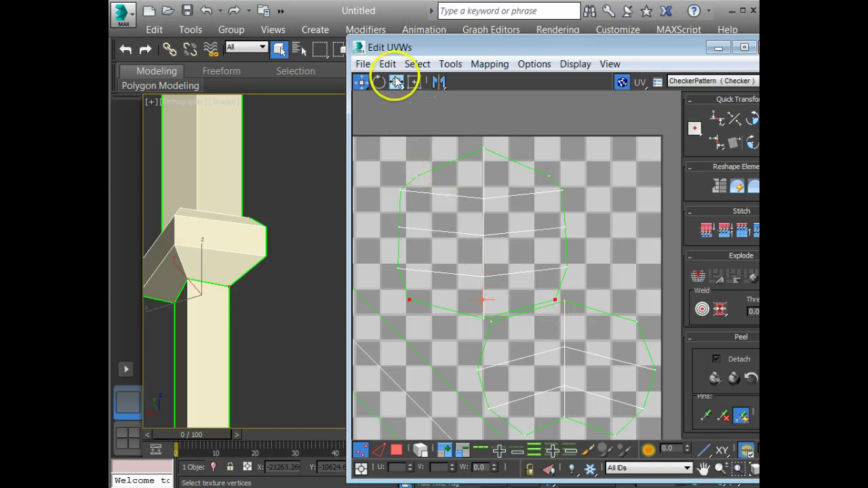
left_click_drag(558, 303, 543, 298)
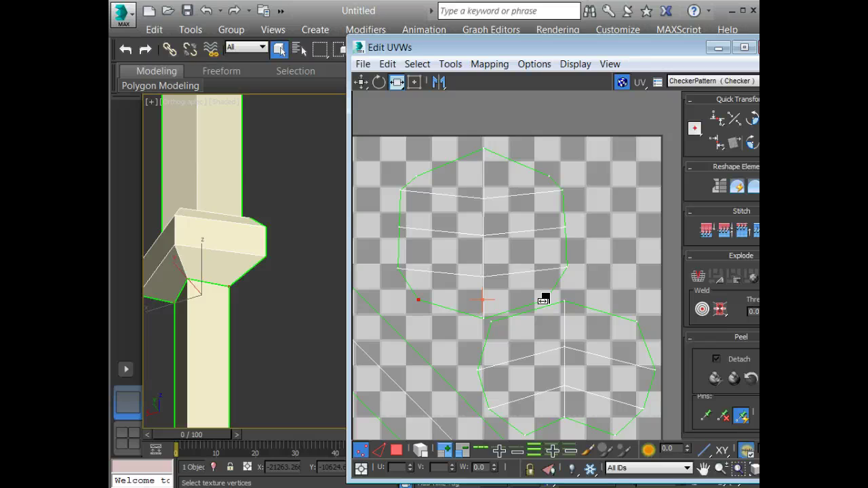
left_click(396, 450)
left_click(226, 271)
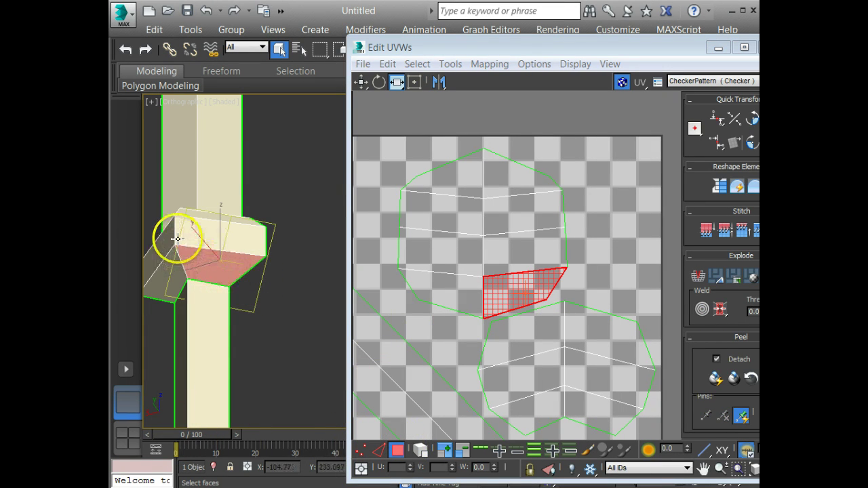
left_click(360, 451)
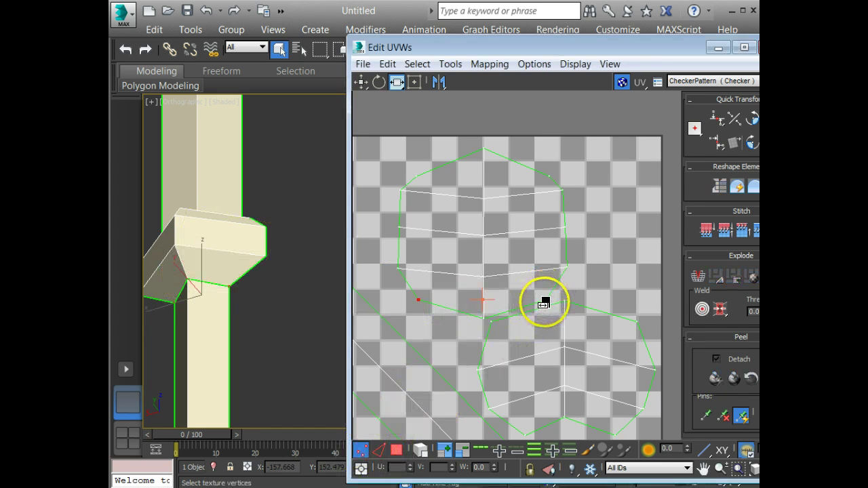
left_click_drag(544, 302, 535, 303)
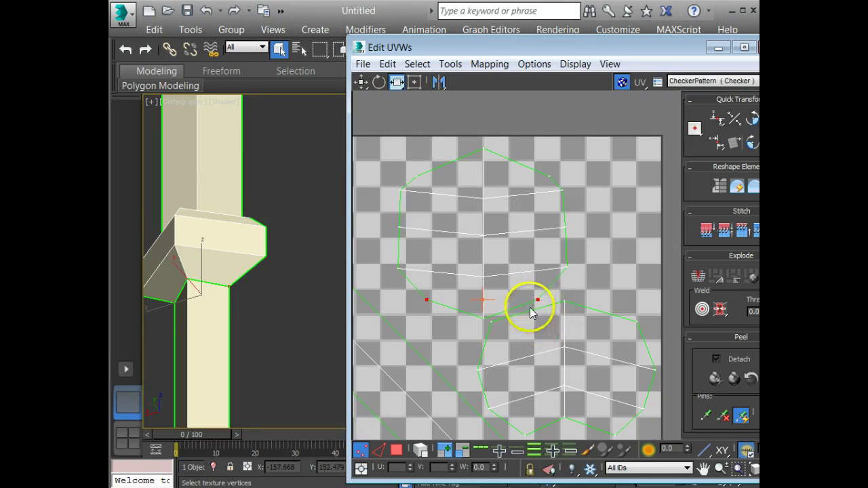
key("w")
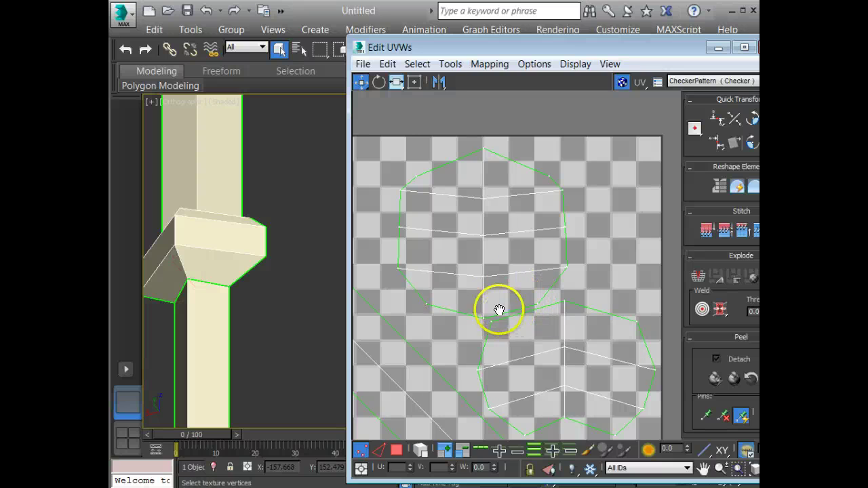
- Select whole UV elements, moving the crossguard shell left and the pommel shell slightly up to separate them inside the UV square
scroll(499, 310, "down", 5)
middle_click_drag(496, 314, 544, 284)
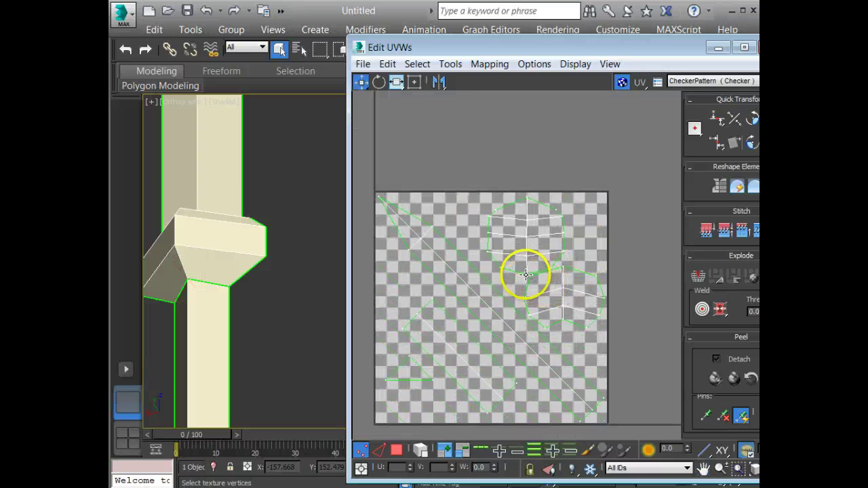
left_click(396, 450)
left_click(542, 260)
left_click(536, 211)
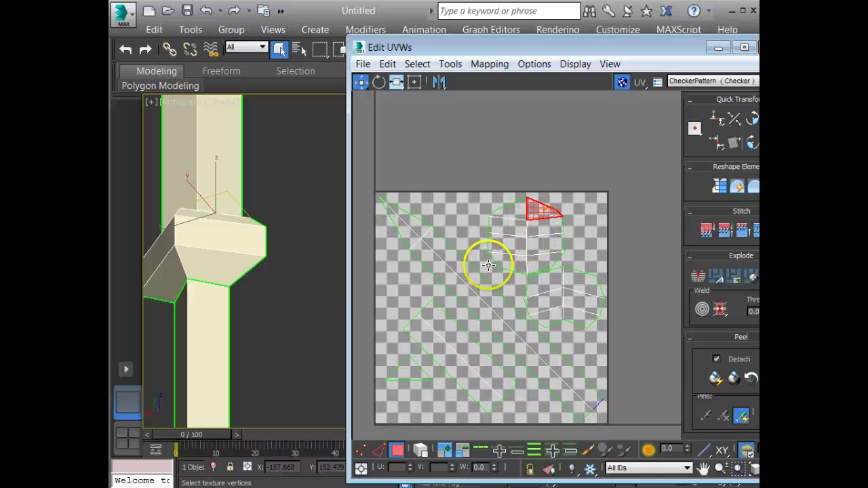
left_click(422, 451)
left_click(546, 233)
left_click_drag(546, 233, 522, 233)
left_click(577, 284)
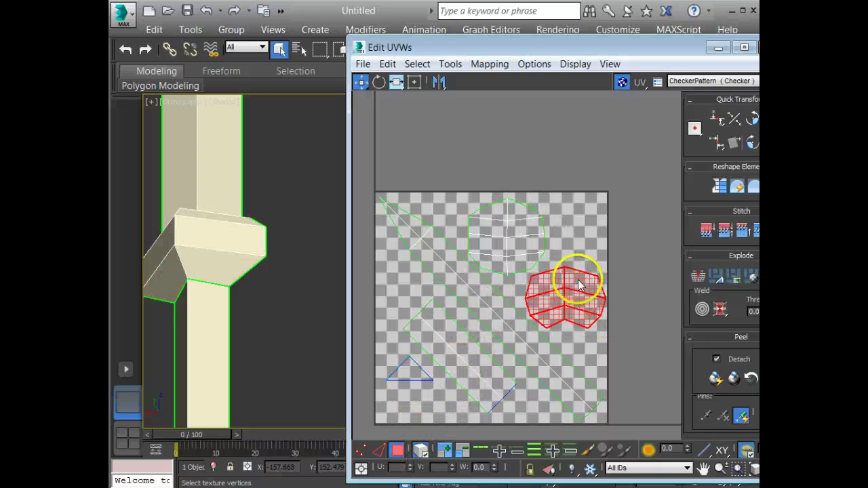
left_click_drag(577, 281, 581, 275)
middle_click_drag(507, 312, 496, 264)
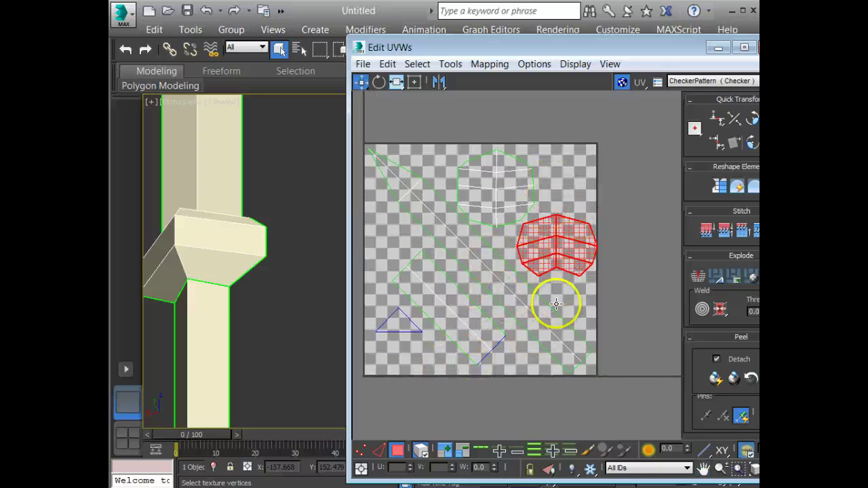
left_click(400, 322)
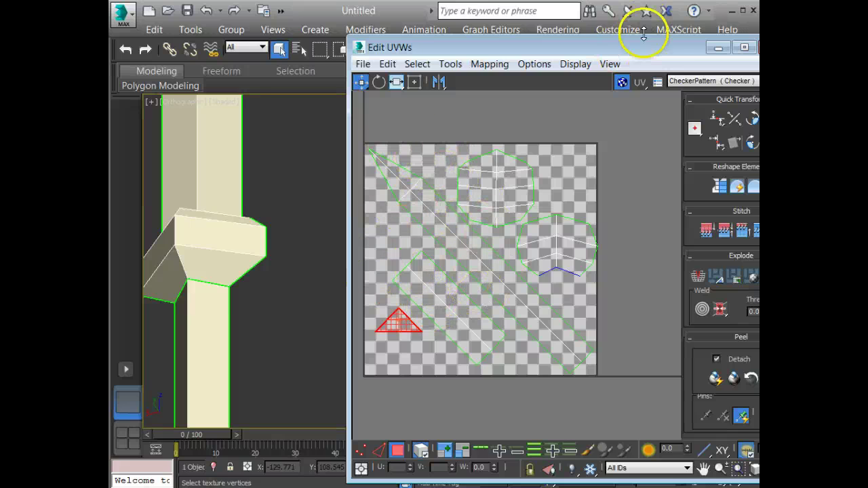
left_click_drag(645, 48, 460, 37)
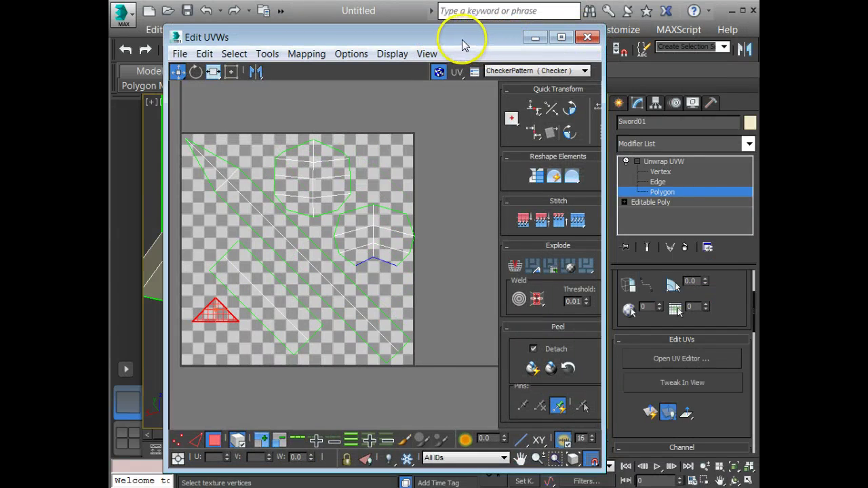
left_click_drag(464, 45, 504, 42)
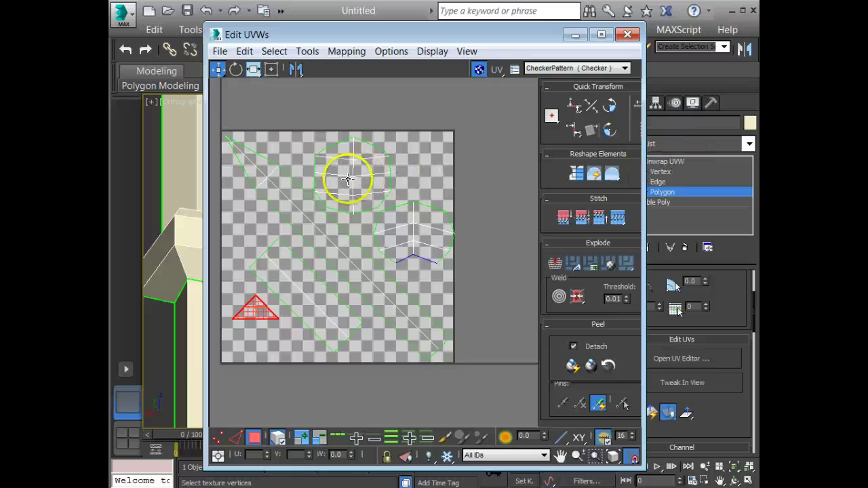
left_click(221, 51)
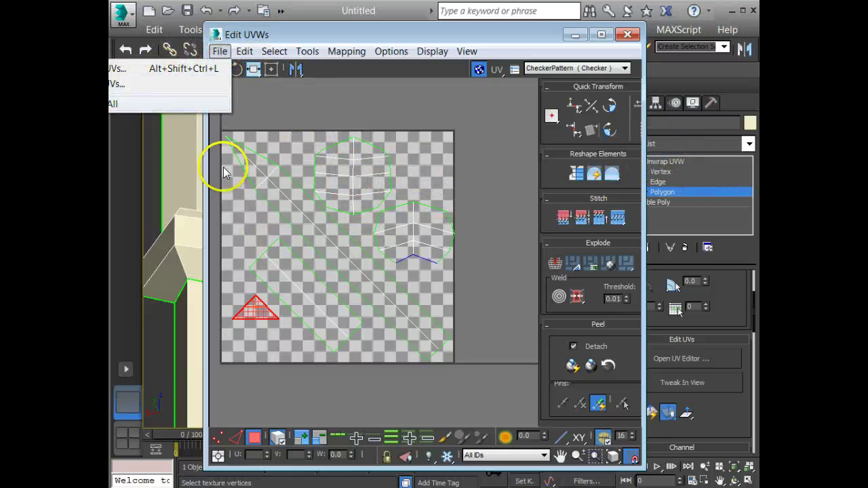
left_click(117, 85)
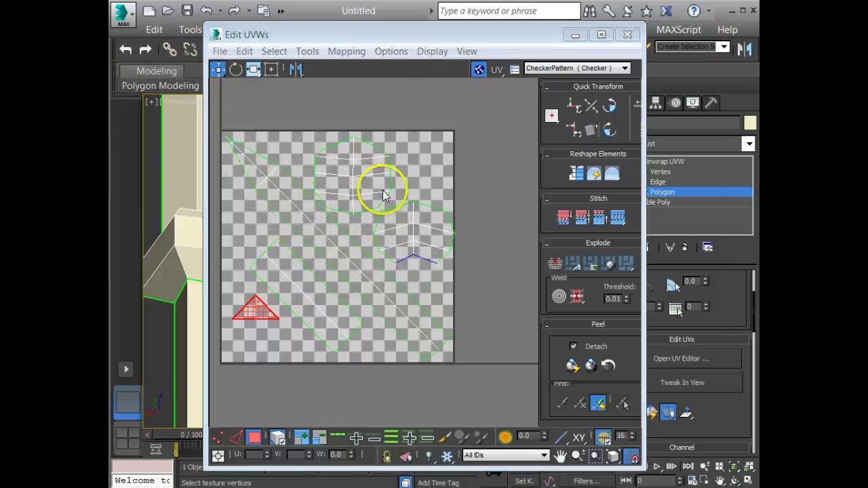
left_click(306, 346)
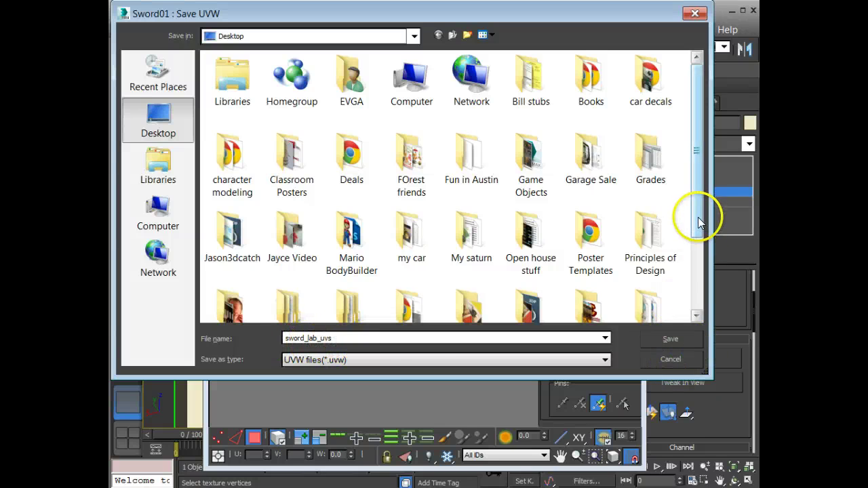
left_click_drag(697, 213, 697, 309)
left_click(670, 359)
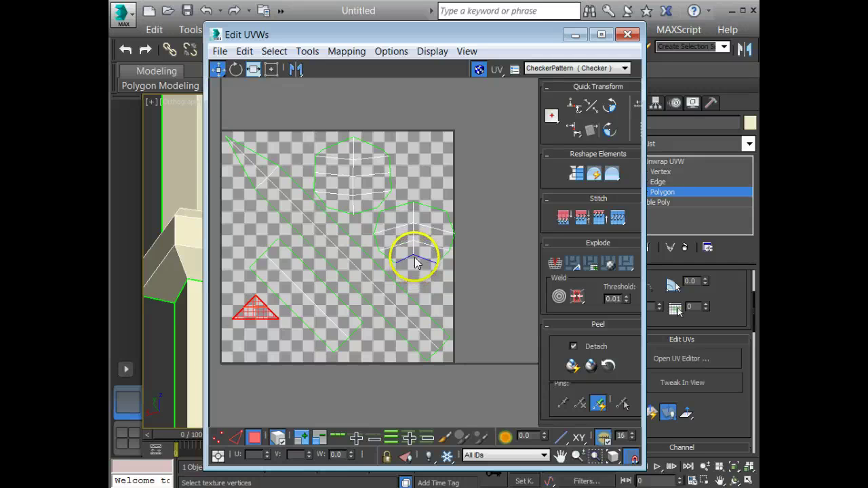
- Close the UV editor, leave polygon selection, and collapse the sword's stack to the Unwrap UVW modifier, accepting the warning
left_click(626, 34)
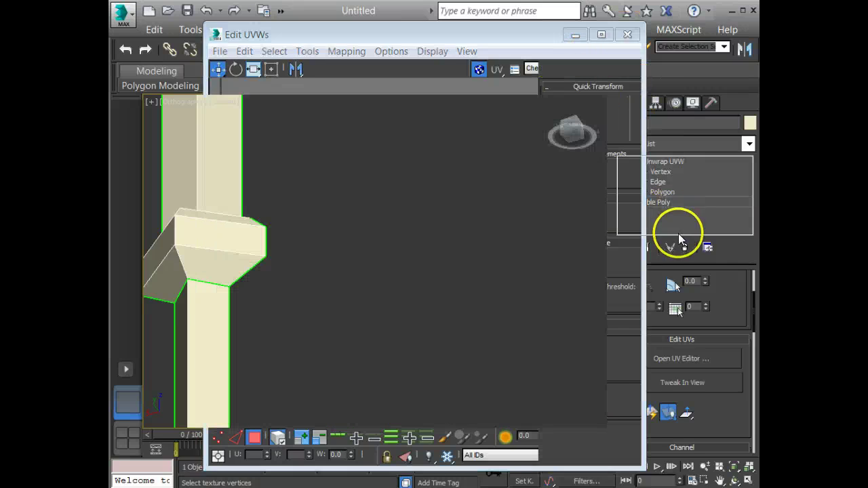
left_click(647, 161)
key("f")
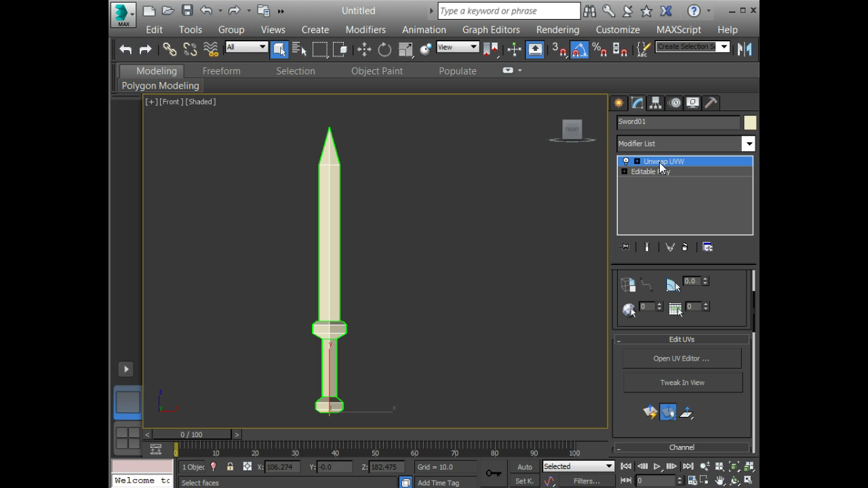
right_click(659, 161)
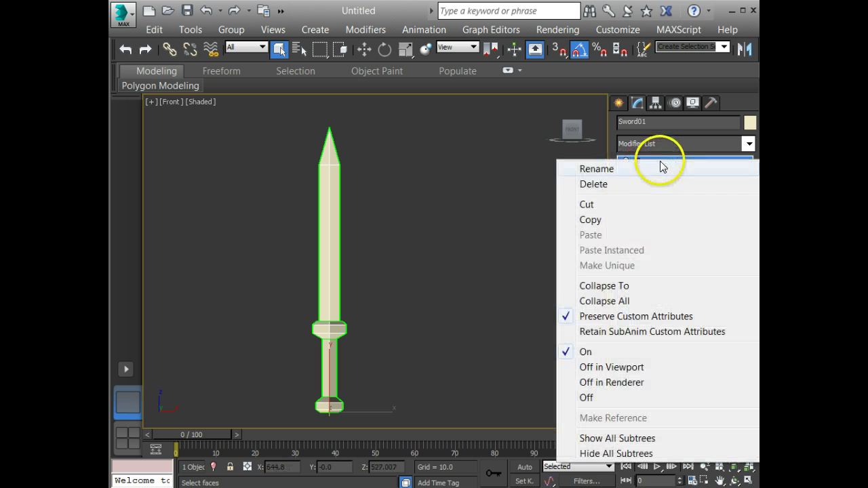
left_click(640, 290)
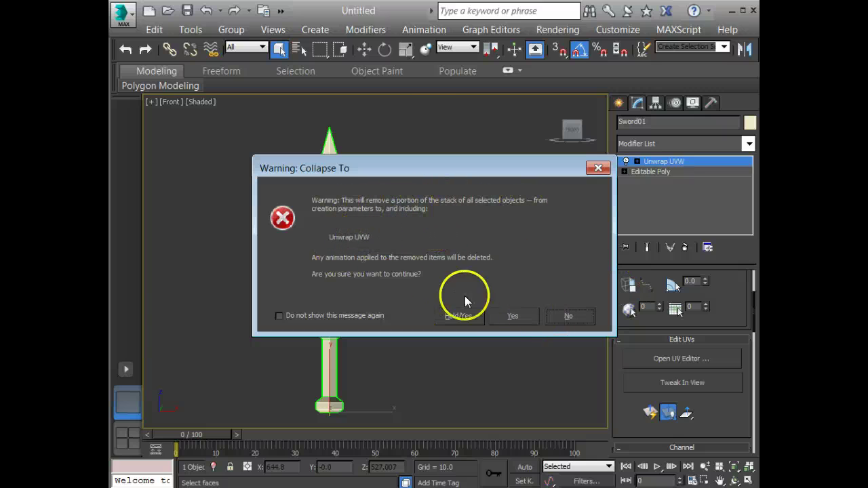
left_click(515, 316)
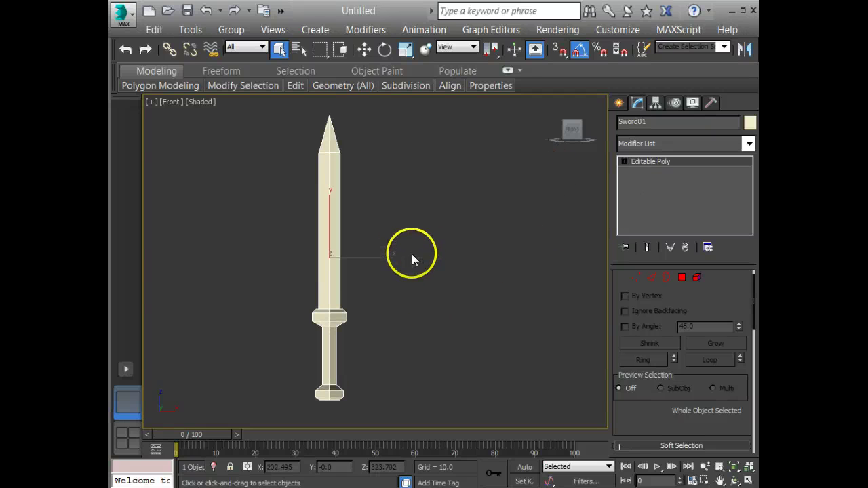
- Add a Symmetry modifier to the collapsed quarter sword, viewing it in perspective
key("p")
left_click_drag(573, 133, 483, 235)
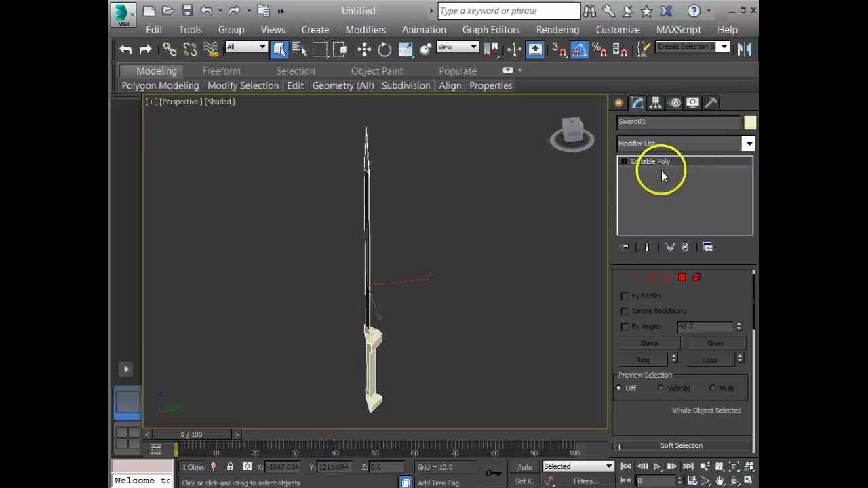
left_click(664, 144)
scroll(664, 145, "down", 10)
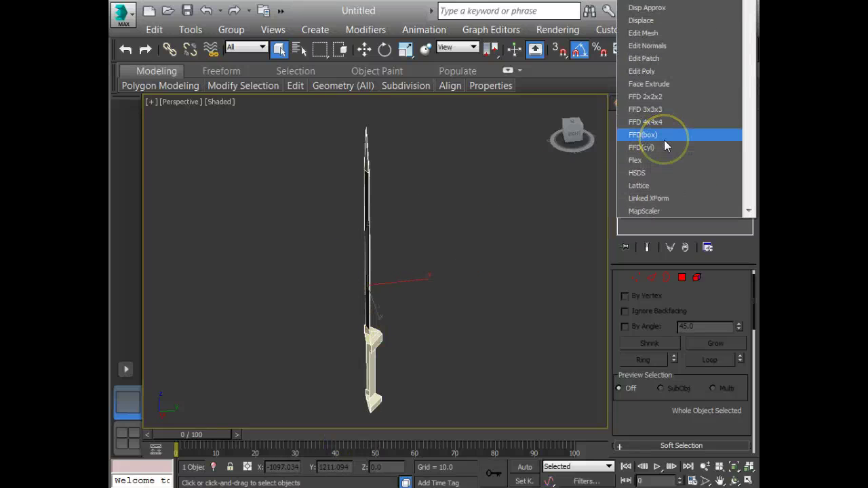
scroll(671, 21, "down", 12)
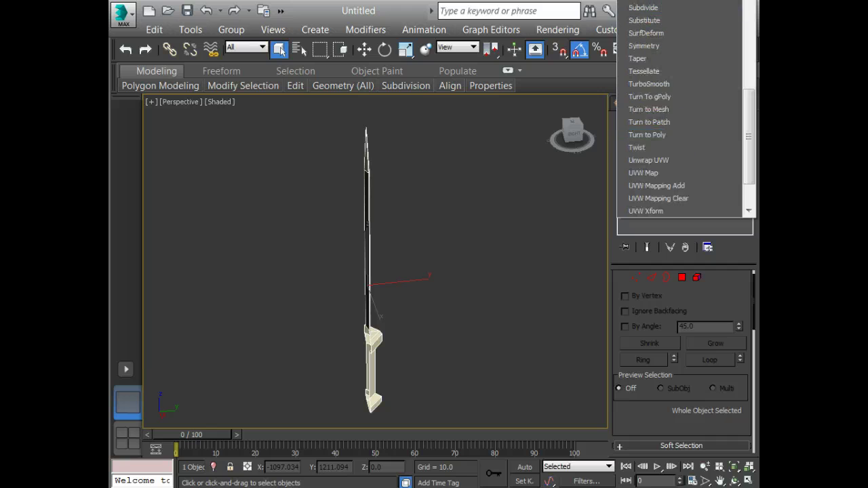
left_click(654, 46)
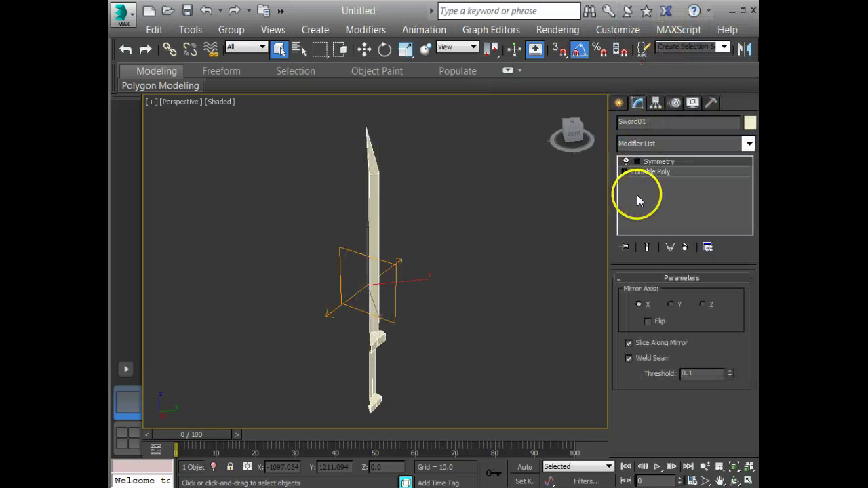
middle_click_drag(391, 328, 387, 319)
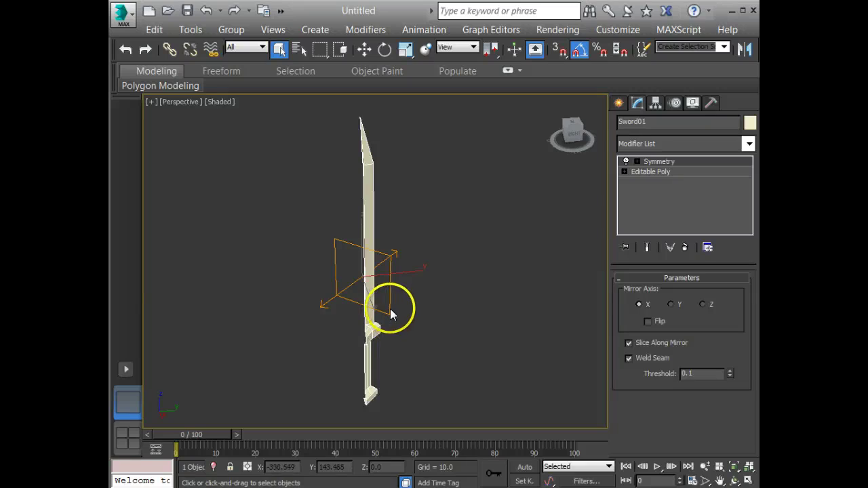
- Compare the sword from above with the Symmetry modifier switched on and off
key("t")
middle_click_drag(384, 285, 355, 306)
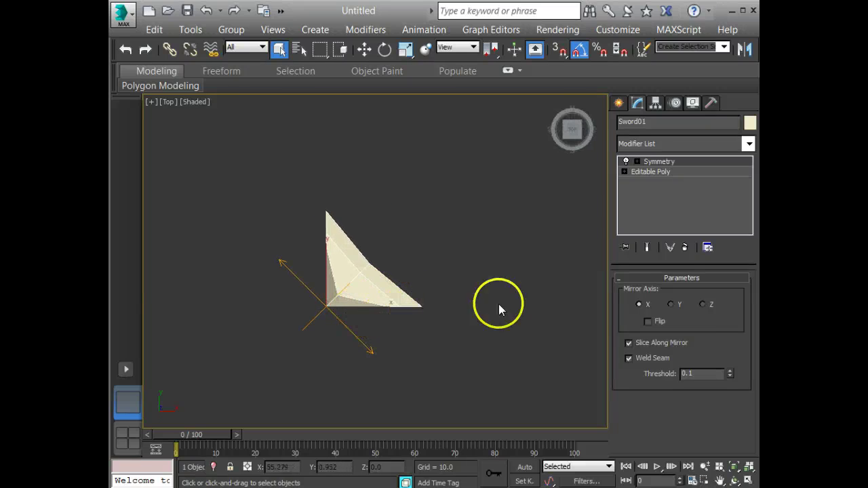
left_click(626, 160)
left_click(626, 160)
left_click(626, 160)
left_click(626, 160)
left_click(625, 160)
left_click(625, 161)
left_click(625, 161)
left_click(626, 161)
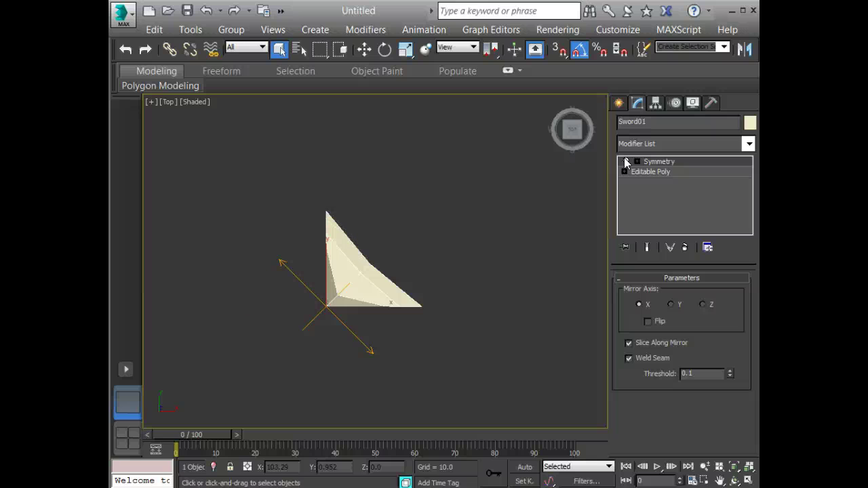
left_click(625, 161)
left_click(625, 160)
- Rotate the Symmetry modifier's mirror plane to -45 degrees about Z to complete the sword's cross-section, and leave the Mirror sub-object level
left_click(636, 162)
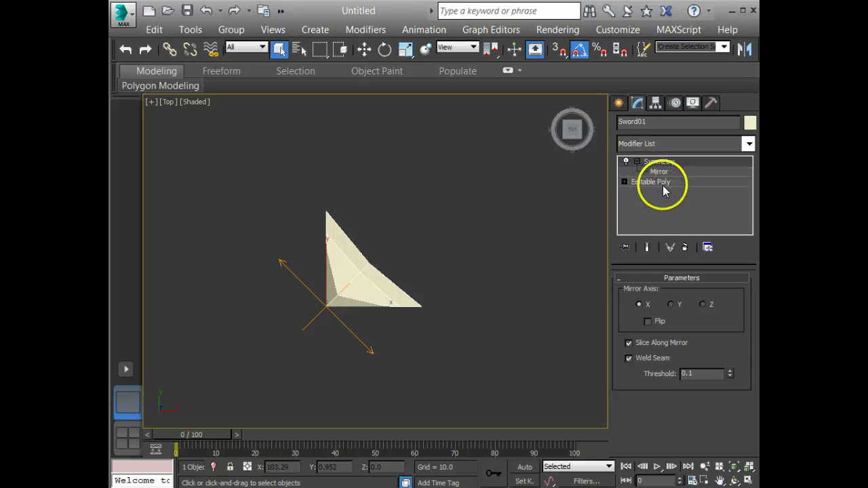
left_click(666, 174)
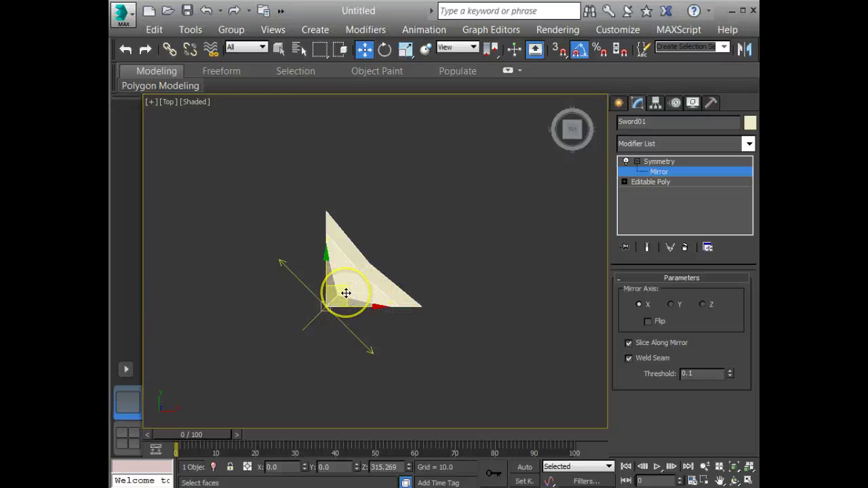
left_click(385, 49)
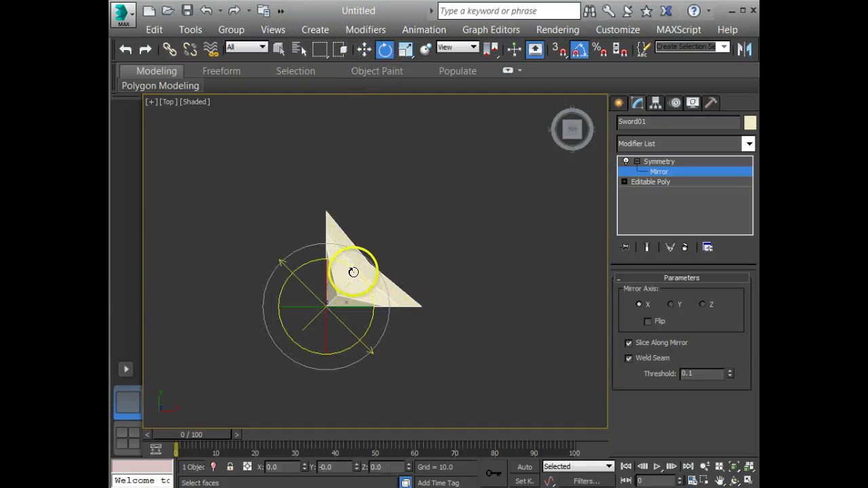
left_click_drag(353, 272, 227, 299)
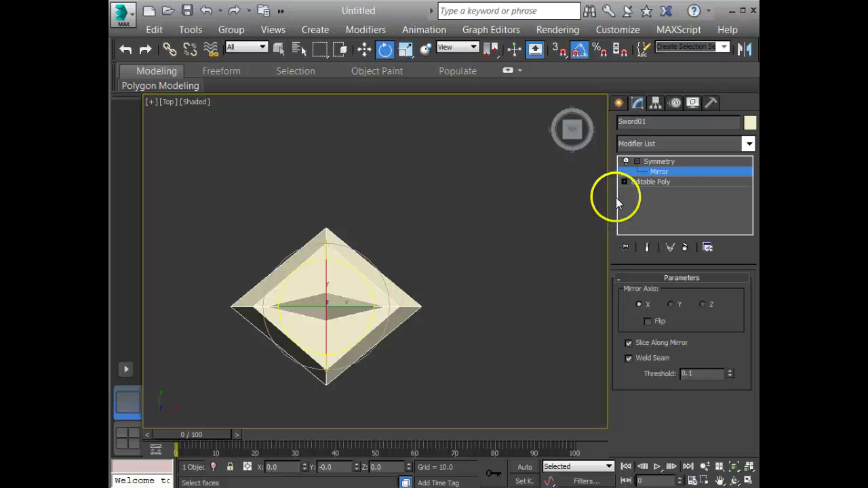
left_click(672, 162)
- Deselect the sword and examine the mirrored blade, crossguard and grip from several angles in perspective
key("p")
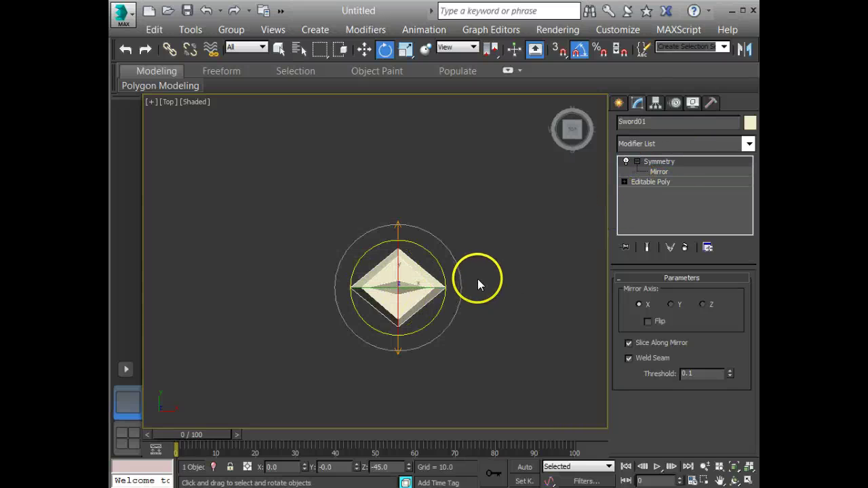
middle_click_drag(507, 328, 383, 302)
scroll(488, 213, "down", 5)
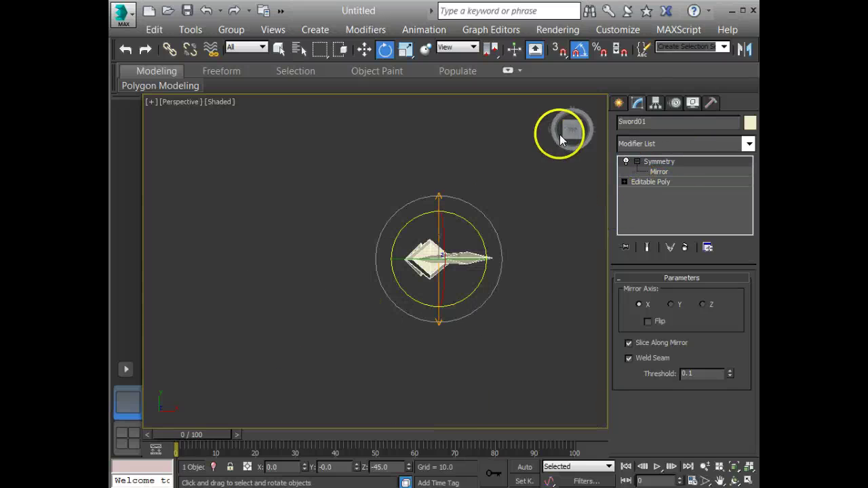
left_click_drag(573, 133, 513, 97)
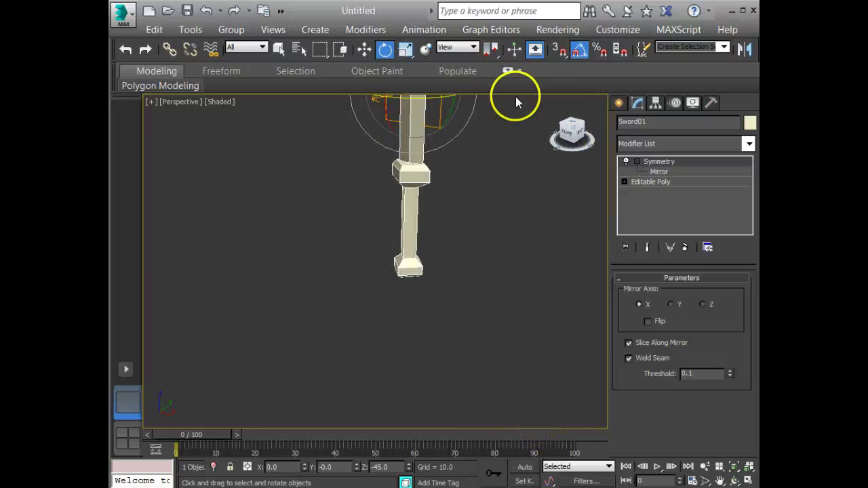
middle_click_drag(476, 187, 461, 328)
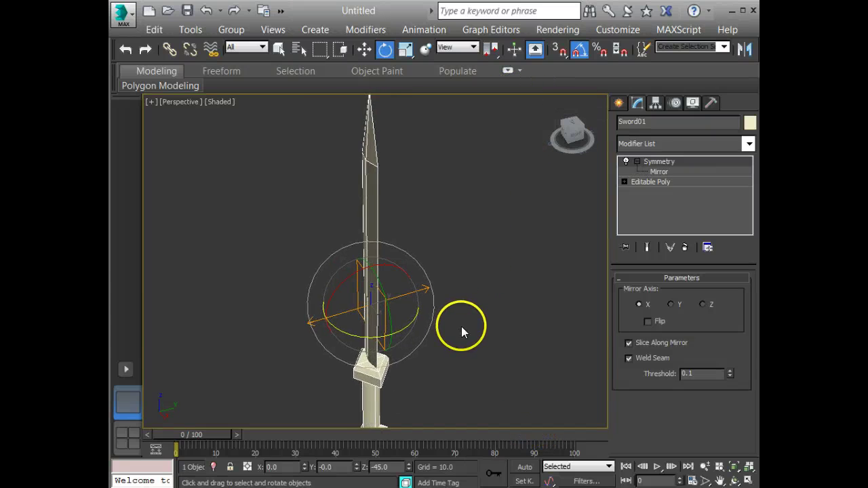
scroll(461, 326, "down", 4)
left_click(521, 186)
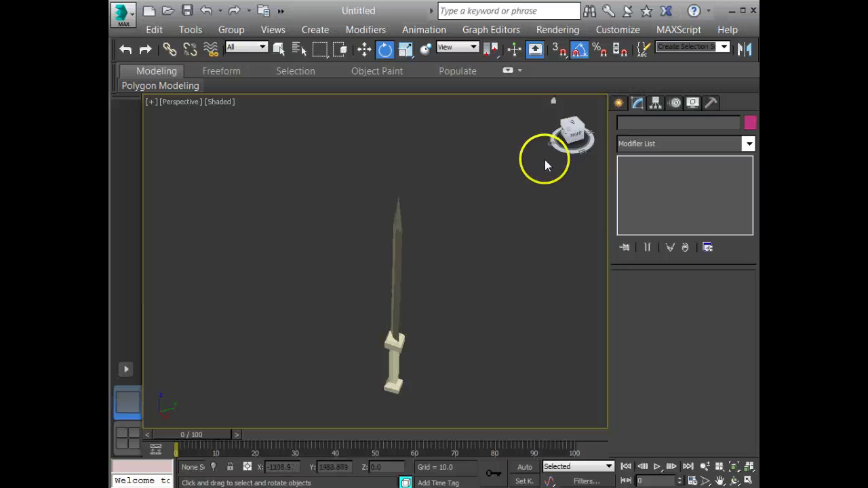
left_click_drag(576, 132, 419, 175)
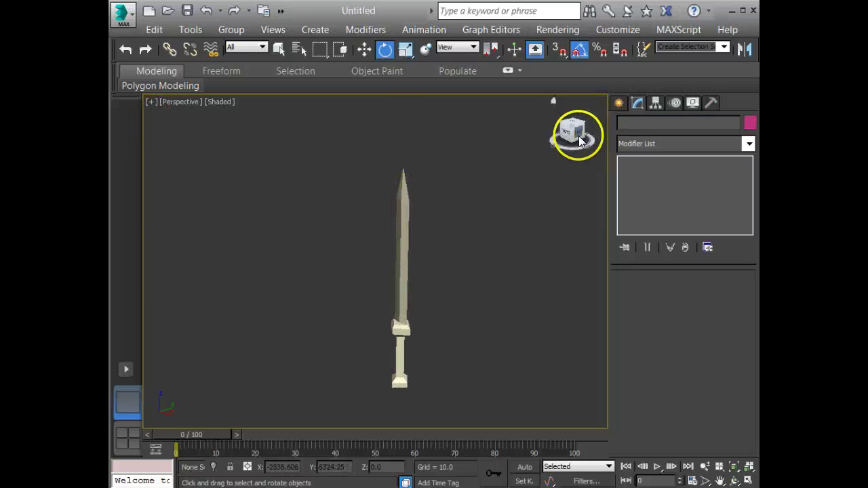
left_click_drag(579, 140, 603, 136)
middle_click_drag(490, 305, 421, 297)
scroll(421, 296, "up", 4)
scroll(418, 314, "down", 4)
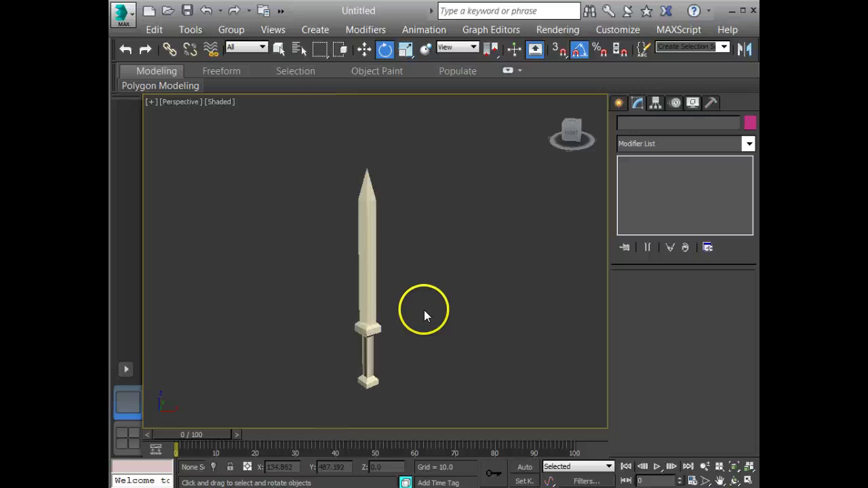
scroll(426, 312, "down", 3)
scroll(429, 310, "up", 3)
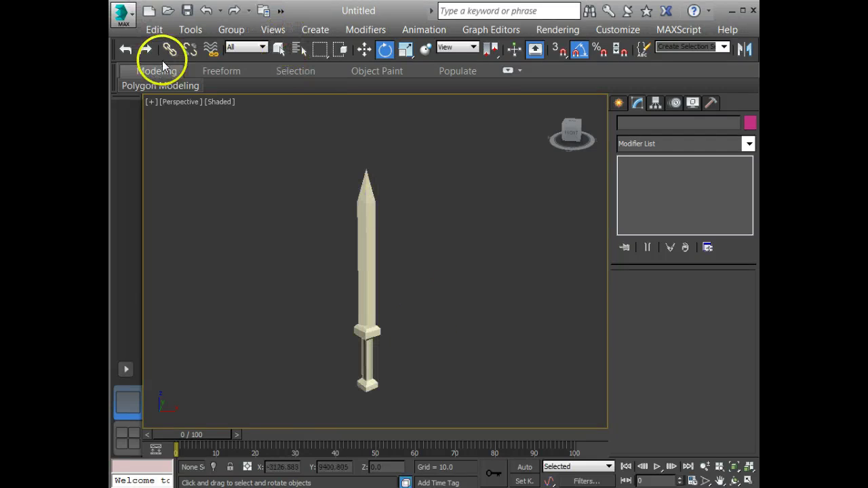
middle_click_drag(422, 268, 413, 269)
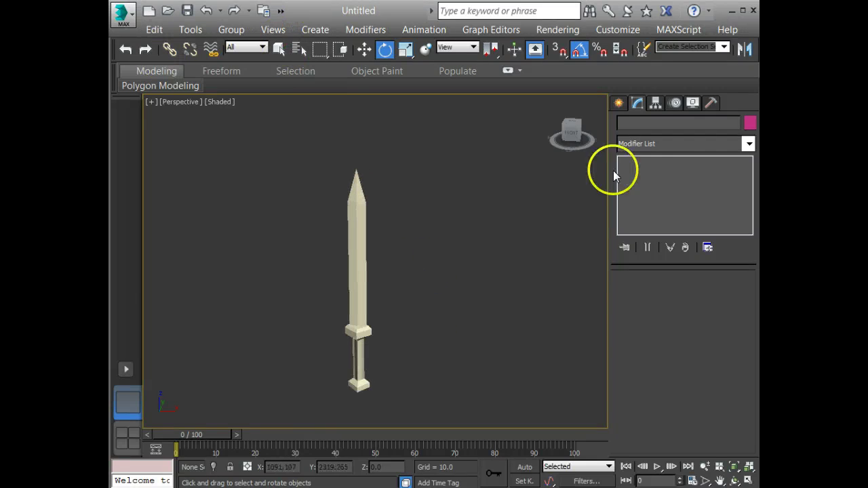
- Select the sword and add a new Unwrap UVW modifier above the Symmetry modifier
left_click(370, 263)
key("w")
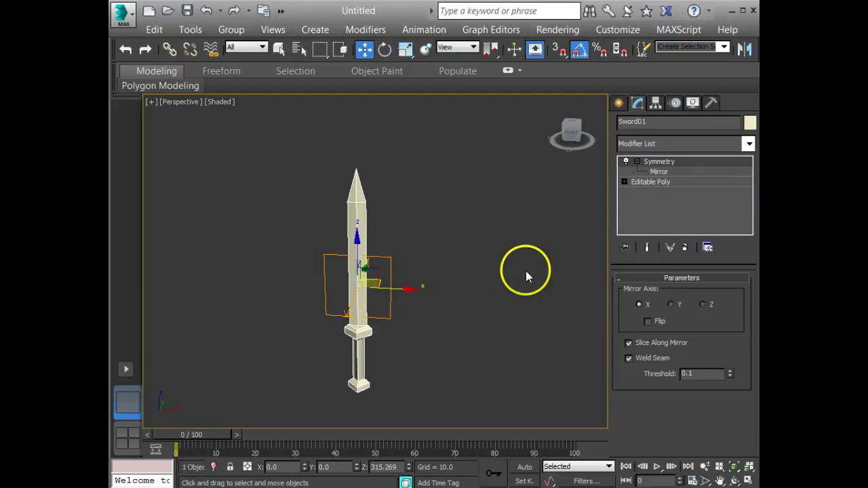
left_click(664, 143)
key("u")
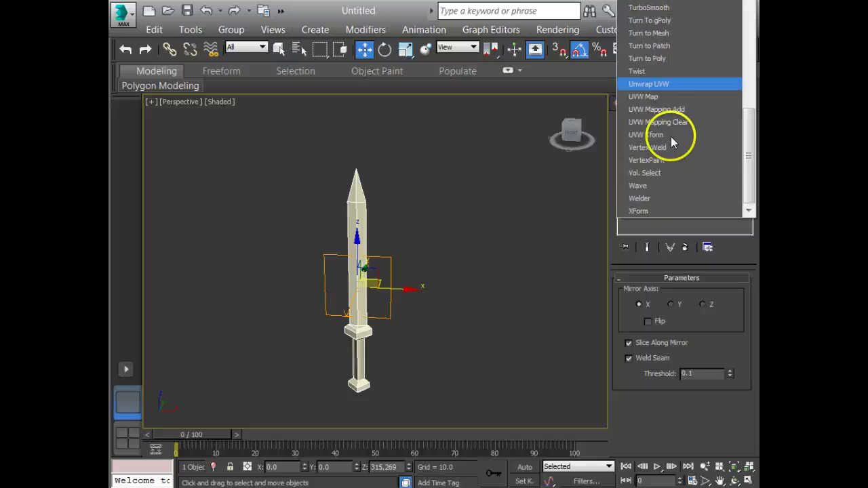
left_click(668, 87)
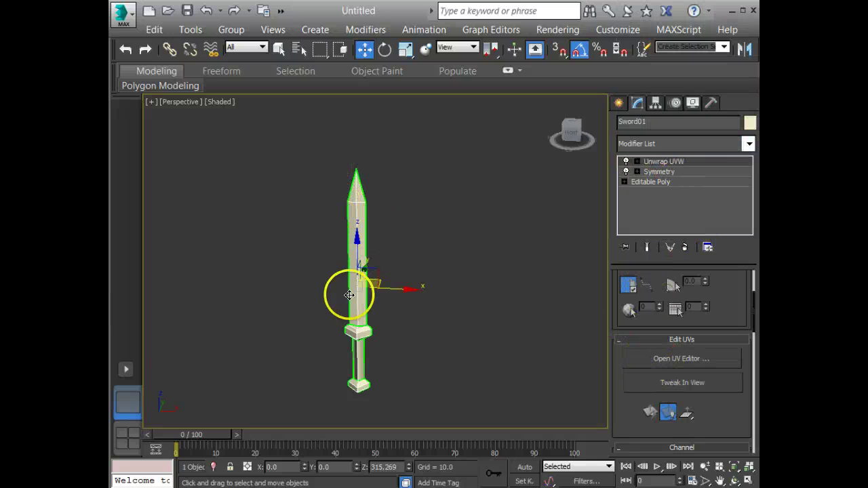
- Open the sword's UV layout in the UV editor and render its UVW template at 1024 by 1024
left_click(681, 360)
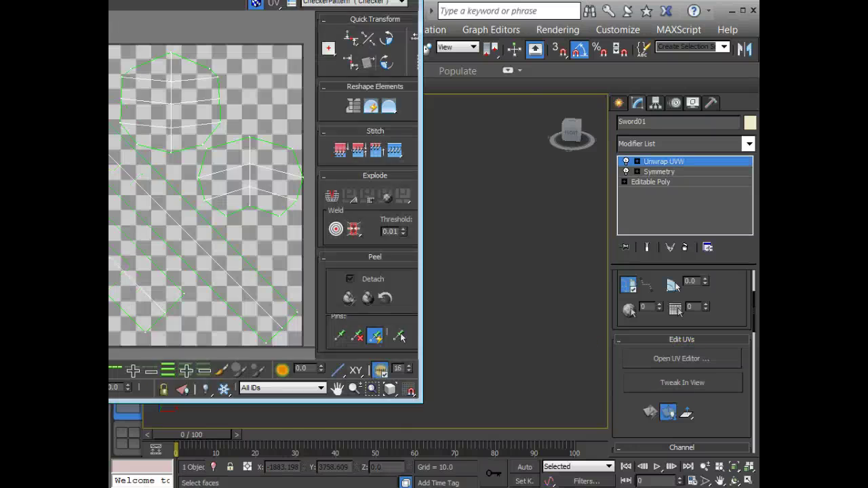
left_click_drag(286, 0, 481, 26)
left_click(278, 39)
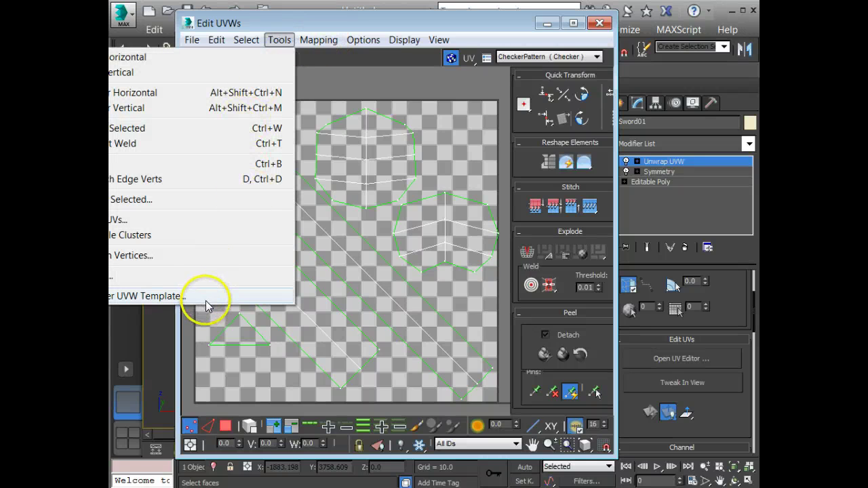
left_click(128, 297)
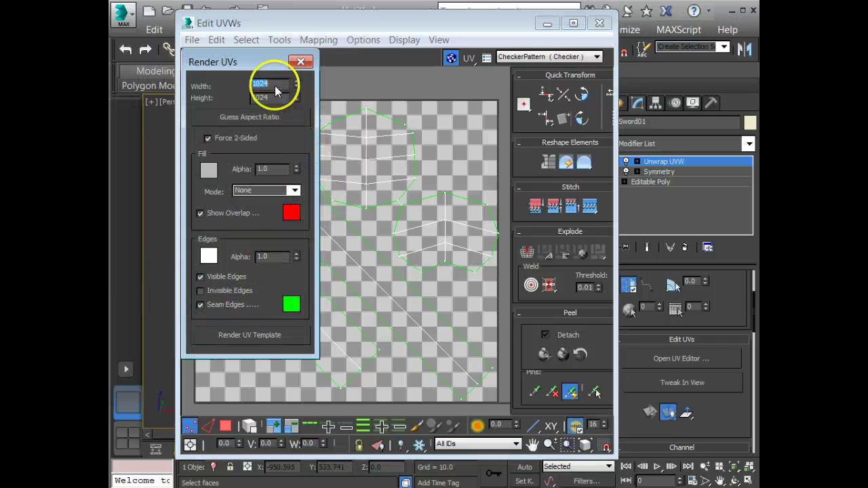
left_click_drag(277, 100, 251, 82)
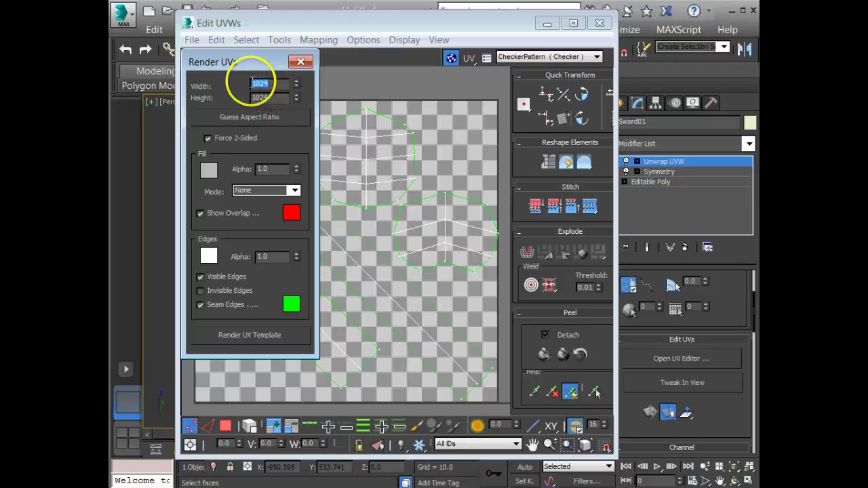
left_click(277, 98)
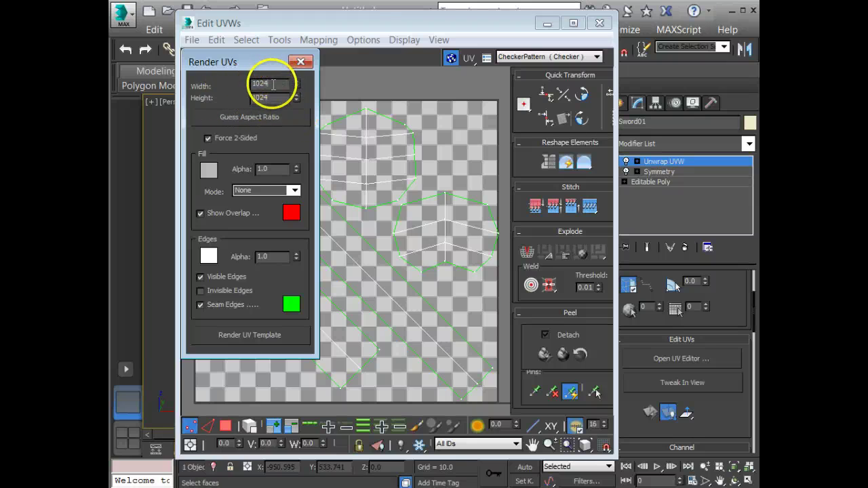
left_click(277, 99)
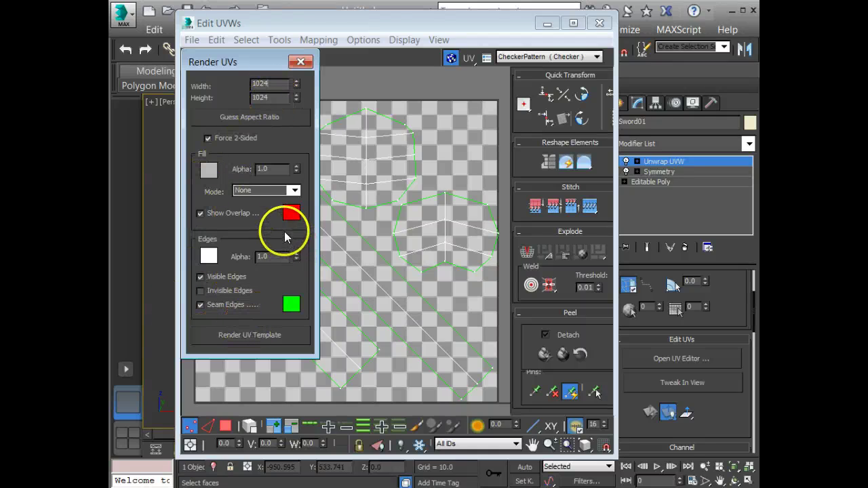
left_click(258, 339)
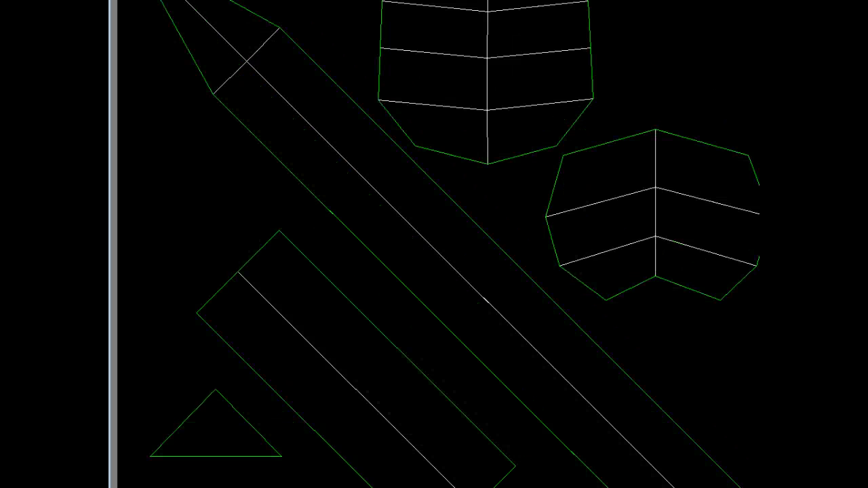
- Examine the rendered UV template close up and as a whole, checking the outlines of all UV shells
left_click_drag(114, 0, 260, 138)
left_click_drag(497, 156, 480, 59)
scroll(446, 359, "down", 3)
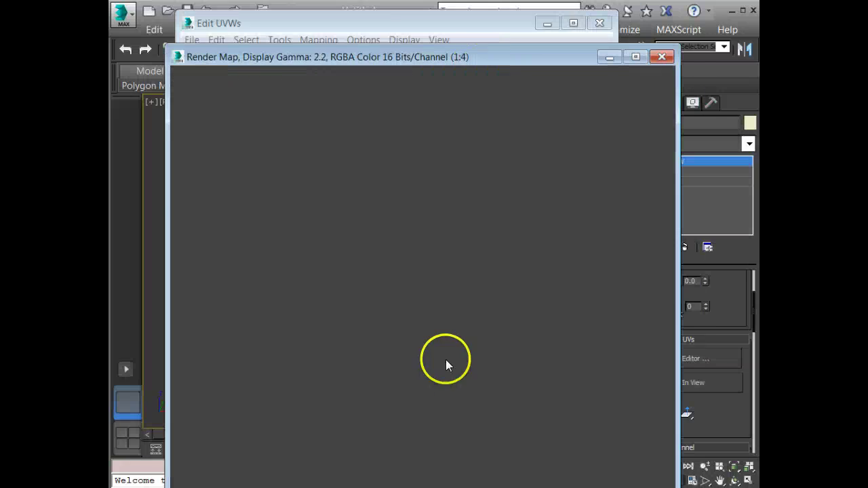
scroll(448, 339, "up", 2)
scroll(434, 317, "up", 1)
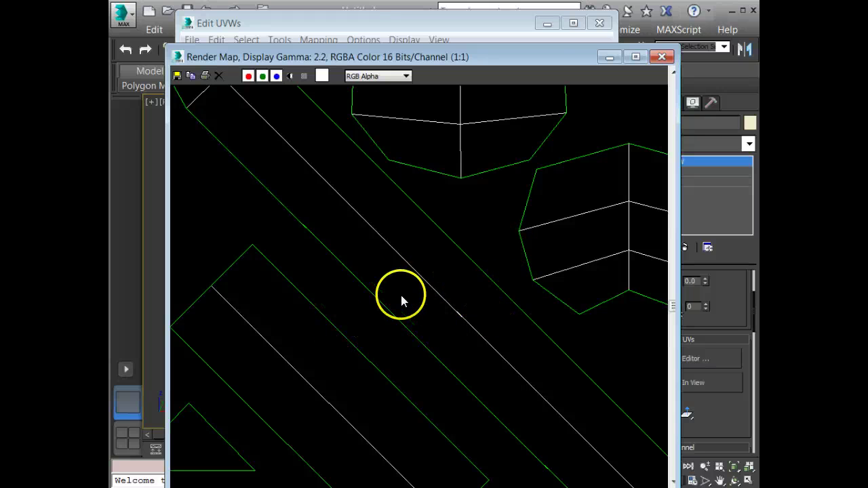
left_click_drag(535, 51, 529, 23)
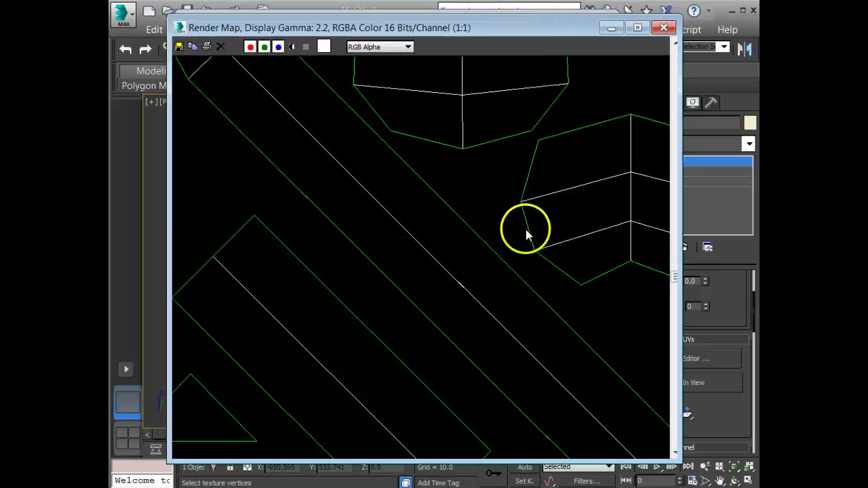
left_click(675, 452)
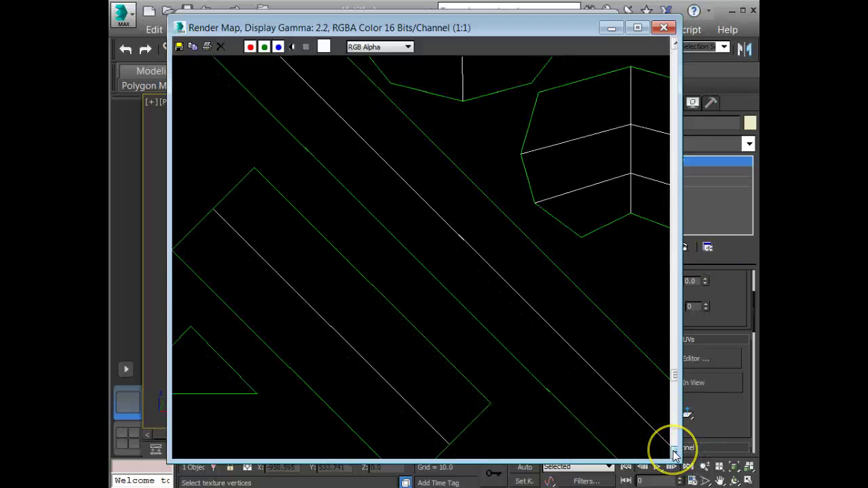
scroll(500, 307, "down", 1)
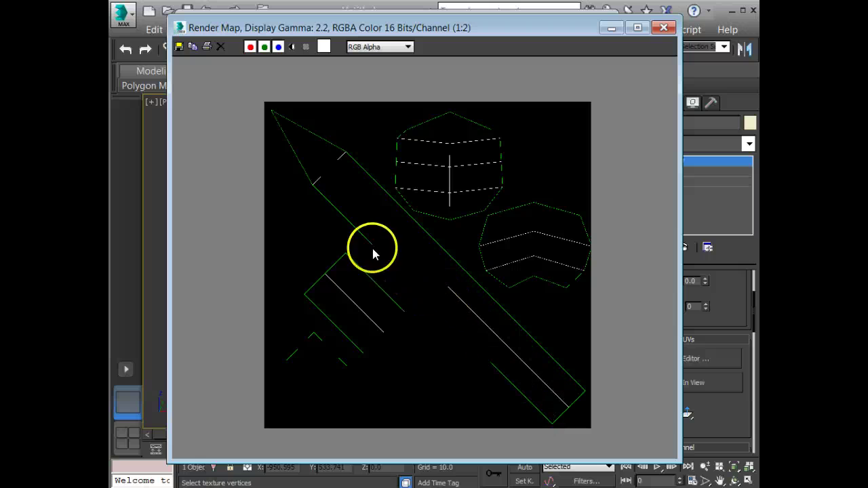
- Save the rendered template to the Desktop as sword_uvtemplate in Targa format, with 32 bits per pixel and compression
left_click(180, 46)
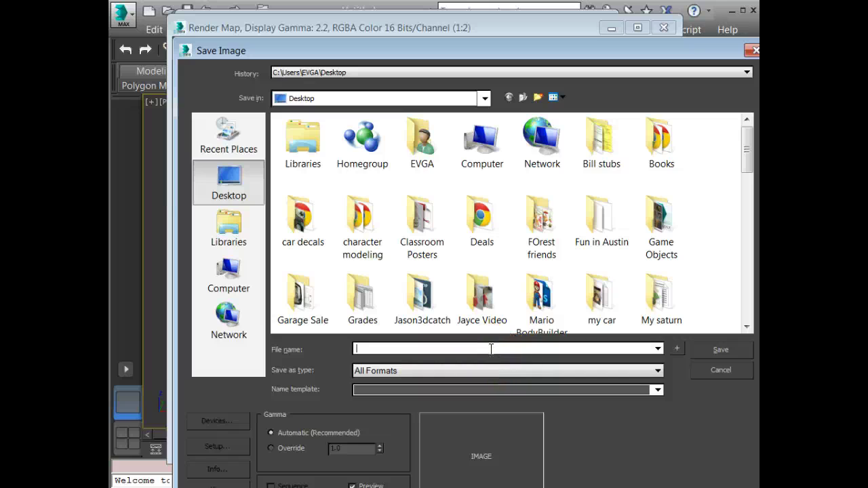
type("sword")
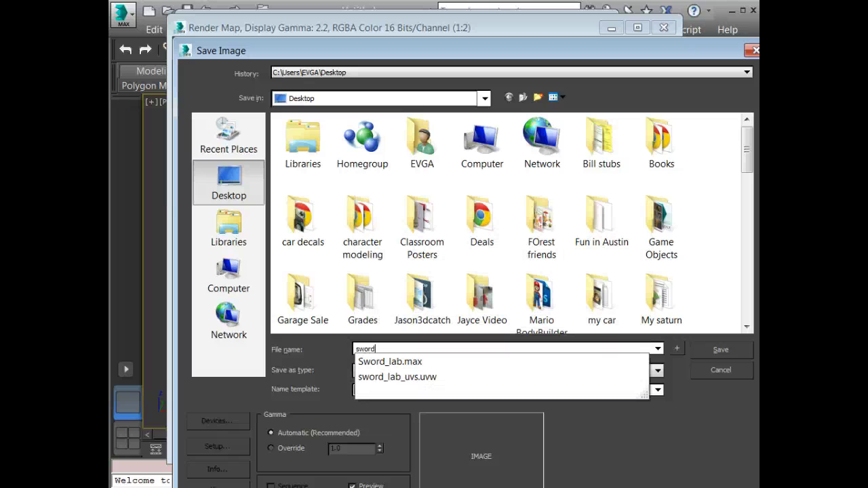
type("_uvtemplate")
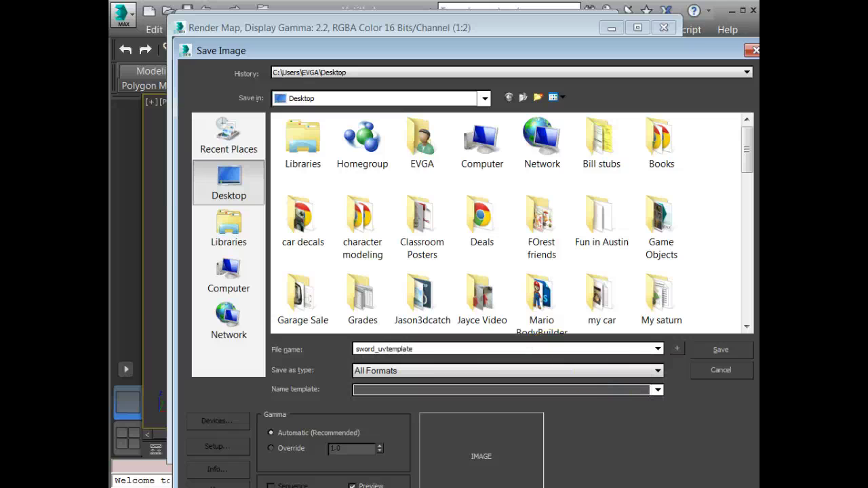
left_click(656, 371)
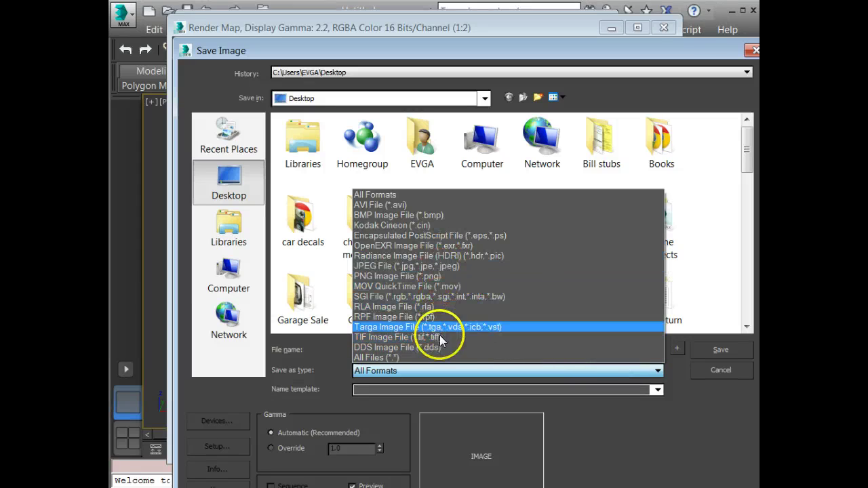
left_click(399, 327)
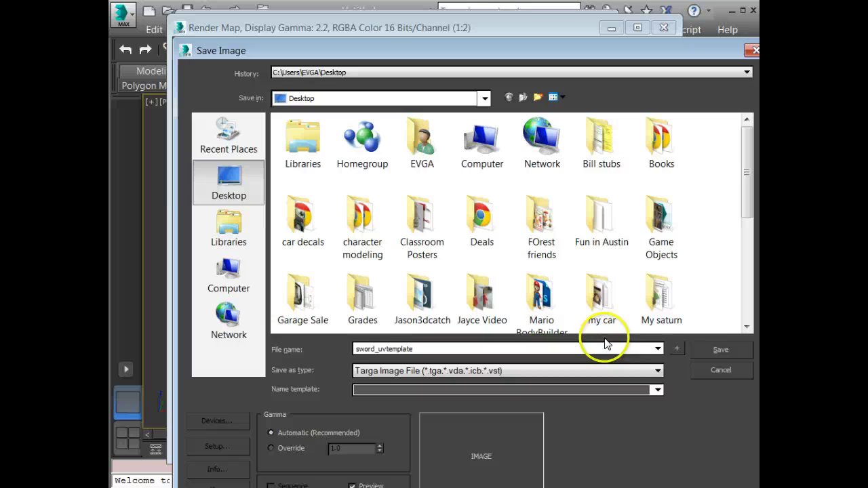
left_click(710, 350)
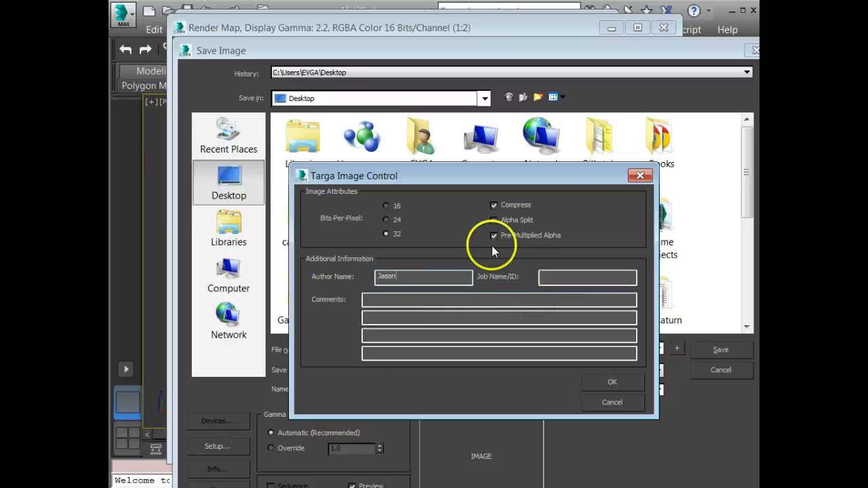
left_click(602, 384)
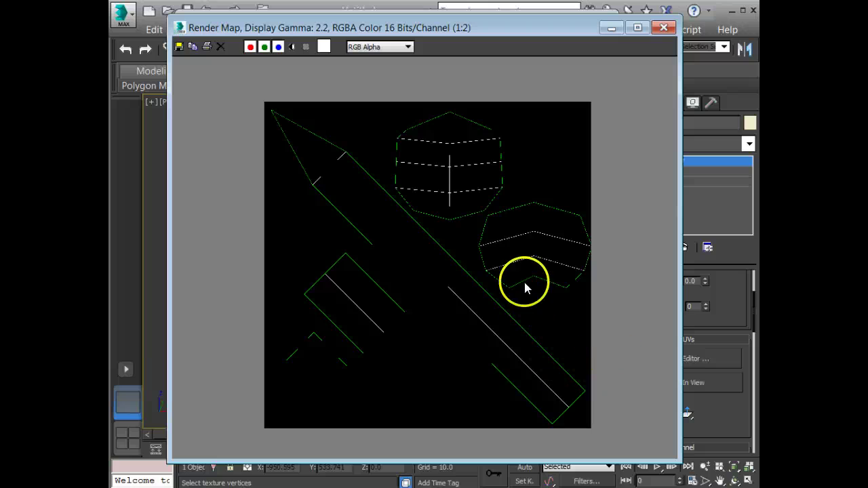
- Close the rendered map, the UV rendering settings and the UV editor
left_click(664, 29)
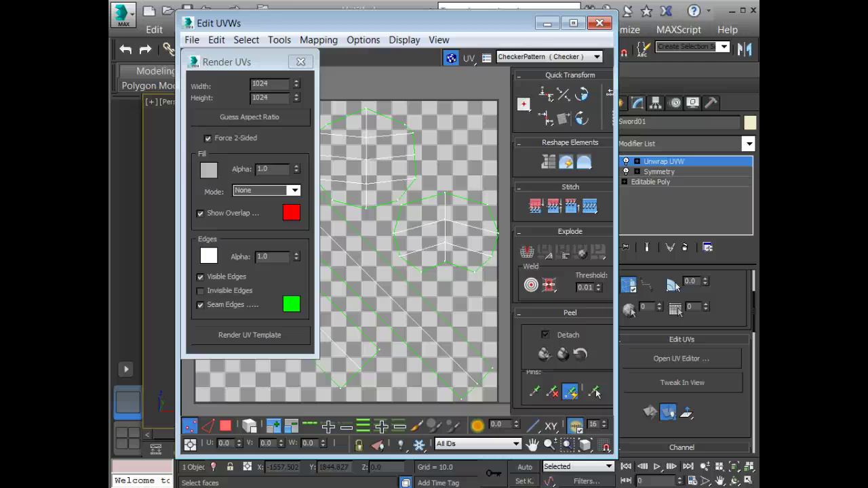
left_click(300, 61)
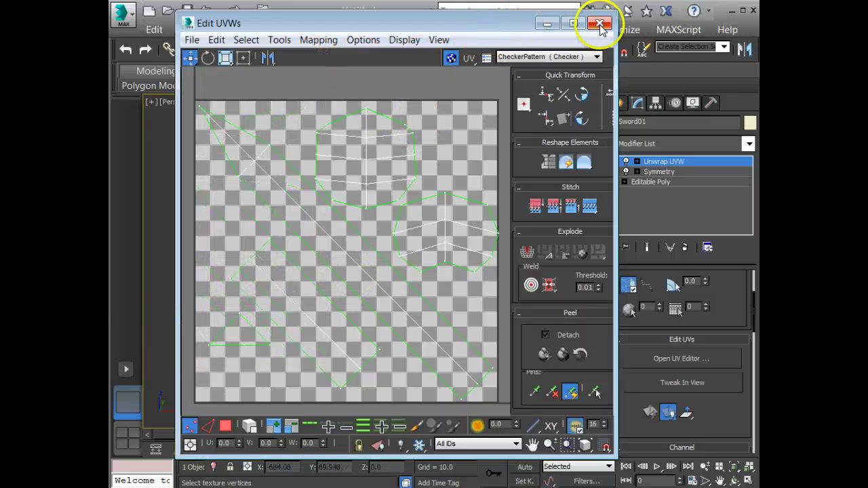
left_click(599, 23)
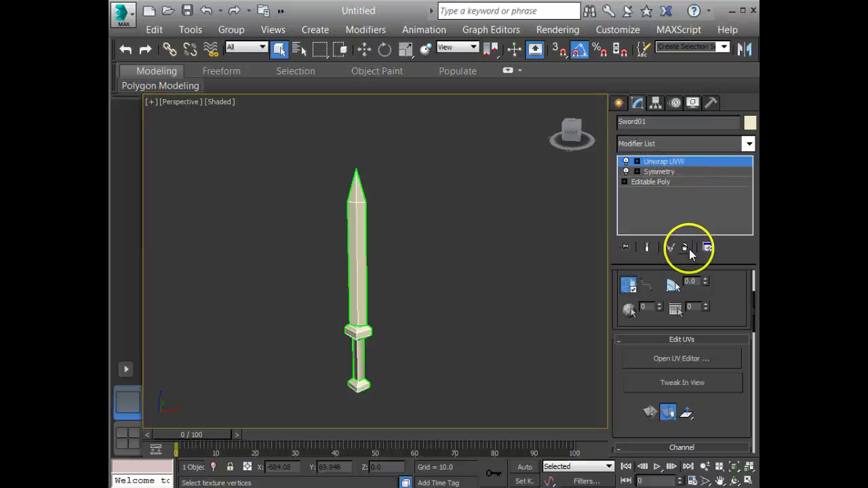
- Remove the Unwrap UVW modifier from the sword, select the Symmetry modifier and view the sword from an angle
left_click(685, 247)
left_click(679, 161)
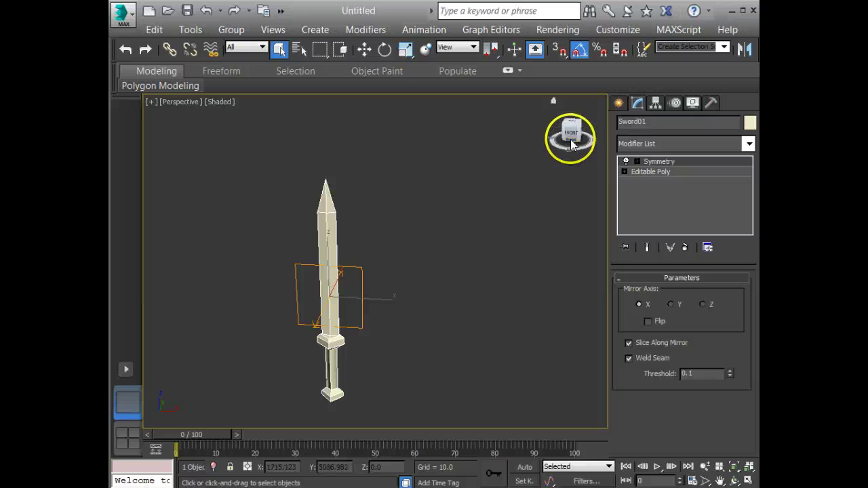
left_click_drag(557, 135, 551, 136)
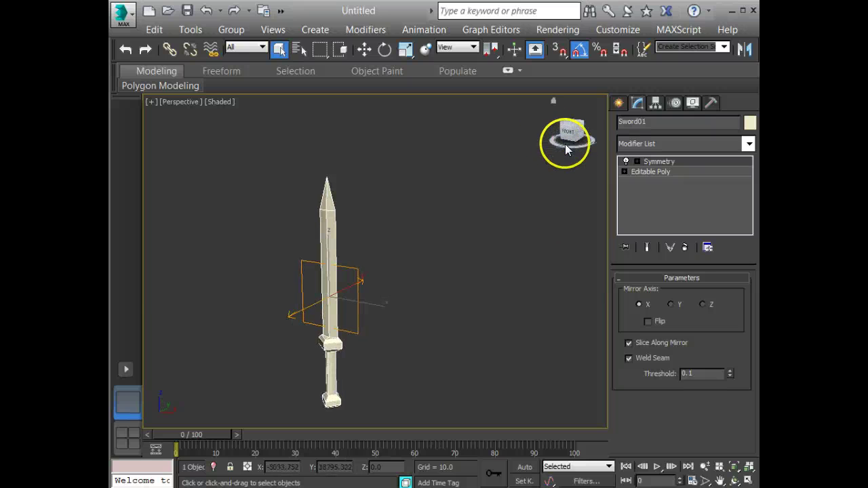
middle_click_drag(374, 349, 398, 333)
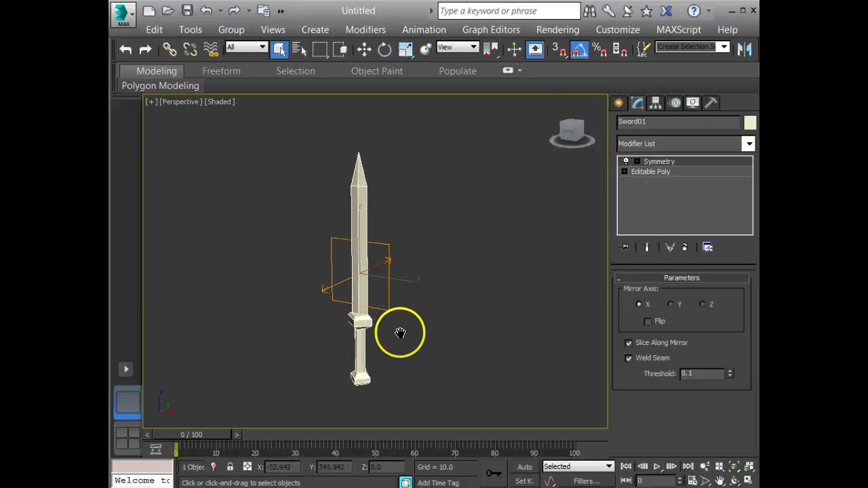